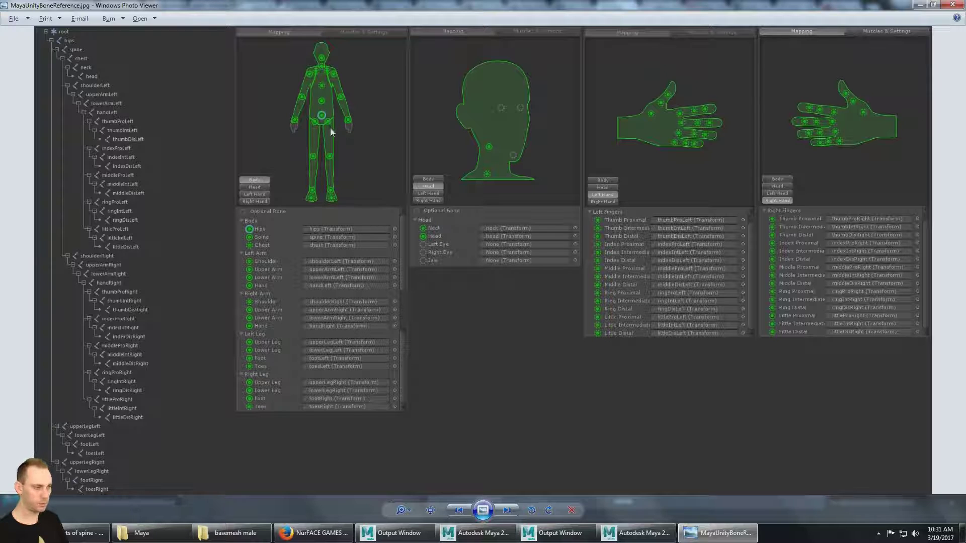
Put away the bone reference image and activate the Joint tool in the basemesh_male_tutorial scene, with the model's legs framed.
{"action": "left_click", "coordinate": [918, 6]}
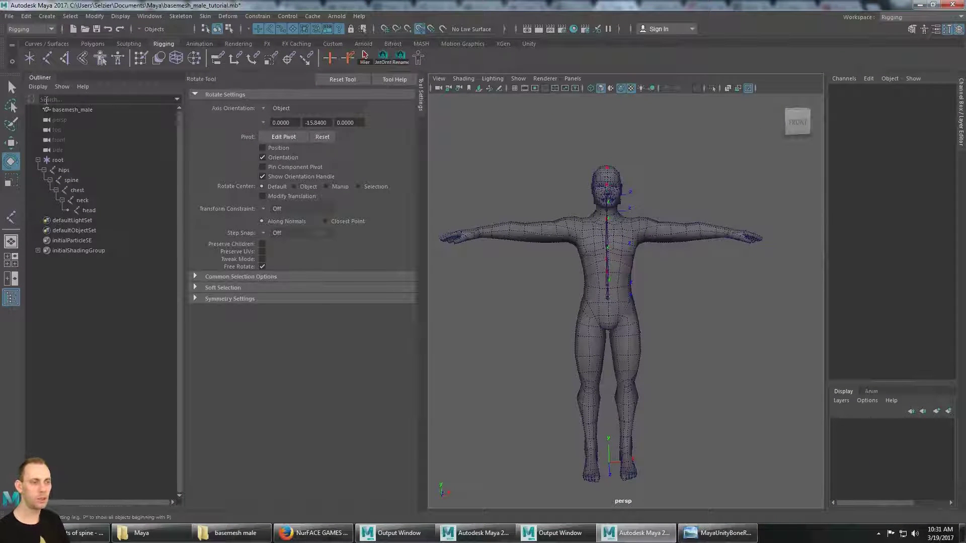
{"action": "left_click", "coordinate": [48, 59]}
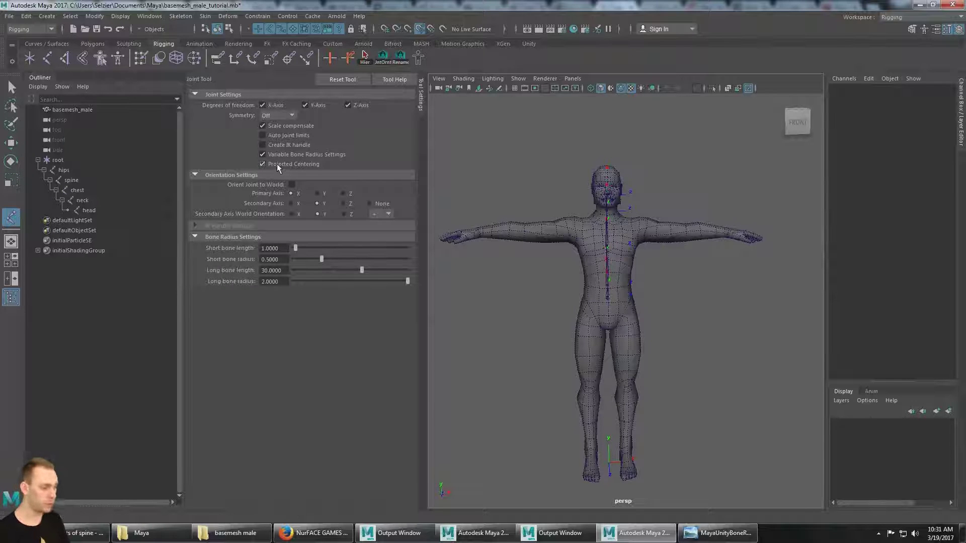
{"action": "scroll", "coordinate": [630, 338], "scroll_direction": "up", "scroll_amount": 4}
{"action": "middle_click_drag", "start_coordinate": [630, 339], "coordinate": [640, 273], "text": "alt"}
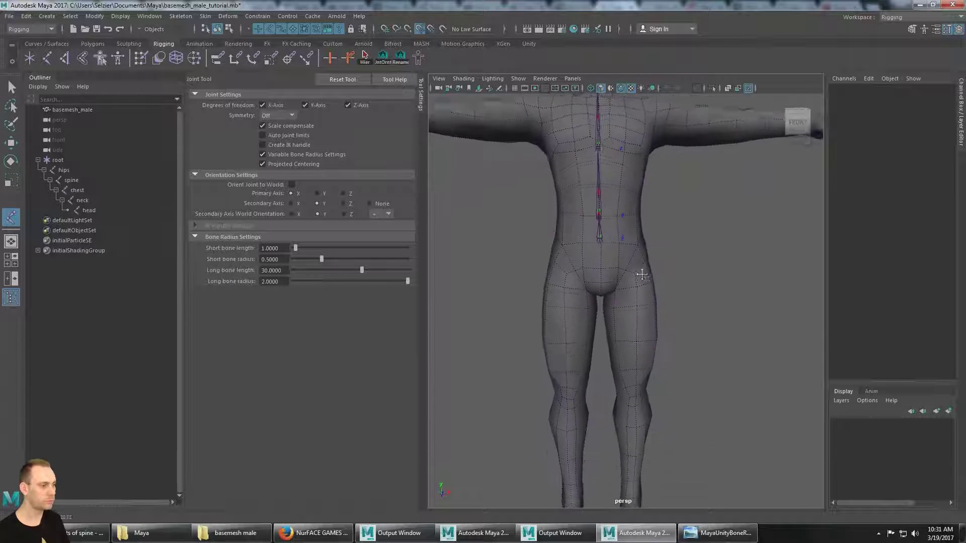
{"action": "scroll", "coordinate": [638, 281], "scroll_direction": "down", "scroll_amount": 4}
{"action": "left_click_drag", "start_coordinate": [638, 281], "coordinate": [636, 281], "text": "alt"}
{"action": "scroll", "coordinate": [636, 281], "scroll_direction": "up", "scroll_amount": 3}
{"action": "middle_click_drag", "start_coordinate": [636, 282], "coordinate": [616, 250], "text": "alt"}
{"action": "left_click_drag", "start_coordinate": [616, 249], "coordinate": [613, 246], "text": "alt"}
{"action": "middle_click_drag", "start_coordinate": [614, 246], "coordinate": [614, 209], "text": "alt"}
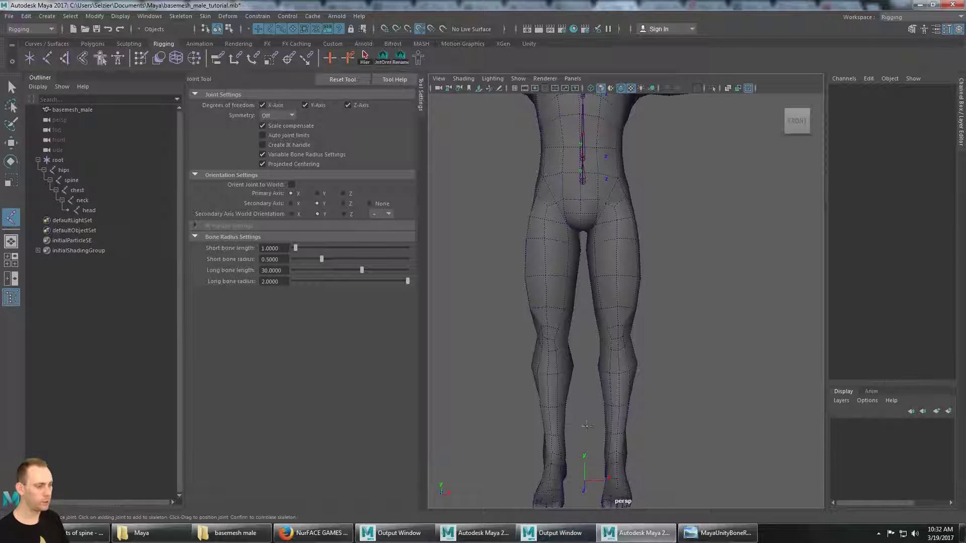
Switch to the empty untitled Maya scene and create a default HumanIK skeleton.
{"action": "left_click", "coordinate": [485, 536]}
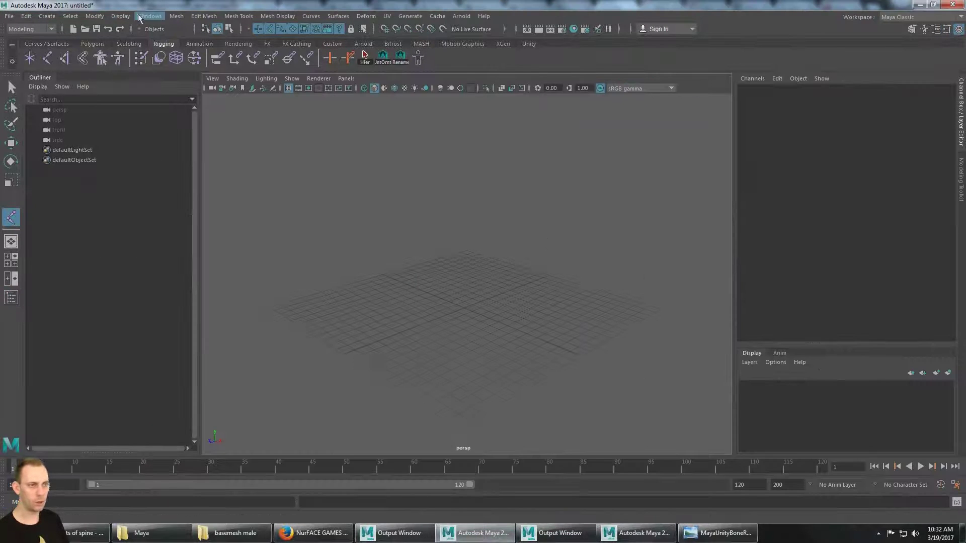
{"action": "left_click", "coordinate": [124, 16]}
{"action": "mouse_move", "coordinate": [176, 16]}
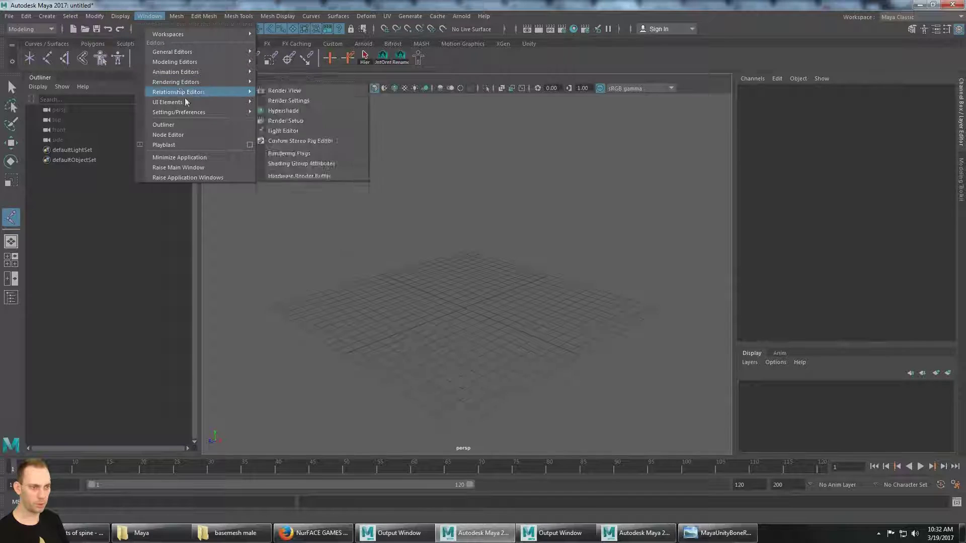
{"action": "mouse_move", "coordinate": [186, 94]}
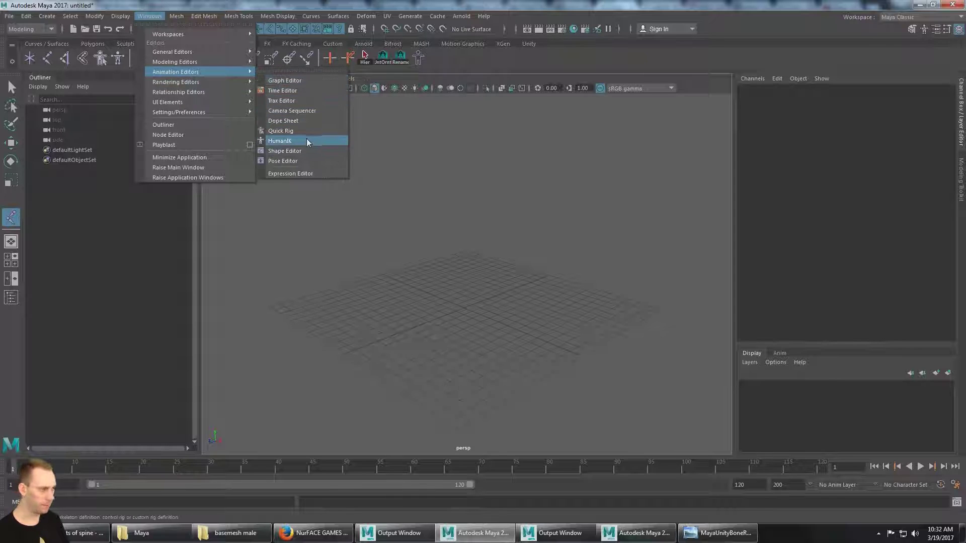
{"action": "left_click", "coordinate": [304, 142]}
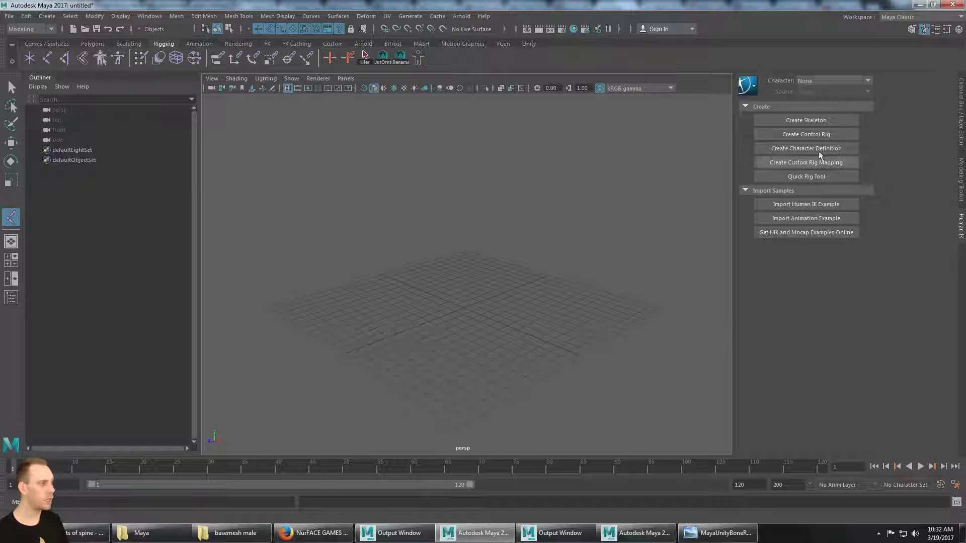
{"action": "left_click", "coordinate": [801, 125]}
Examine the generated HumanIK skeleton's overall bone layout from the front.
{"action": "left_click_drag", "start_coordinate": [570, 166], "coordinate": [600, 172], "text": "alt"}
{"action": "scroll", "coordinate": [599, 172], "scroll_direction": "down", "scroll_amount": 10}
{"action": "middle_click_drag", "start_coordinate": [591, 181], "coordinate": [580, 290], "text": "alt"}
{"action": "scroll", "coordinate": [579, 291], "scroll_direction": "down", "scroll_amount": 3}
{"action": "left_click_drag", "start_coordinate": [577, 290], "coordinate": [580, 255], "text": "alt"}
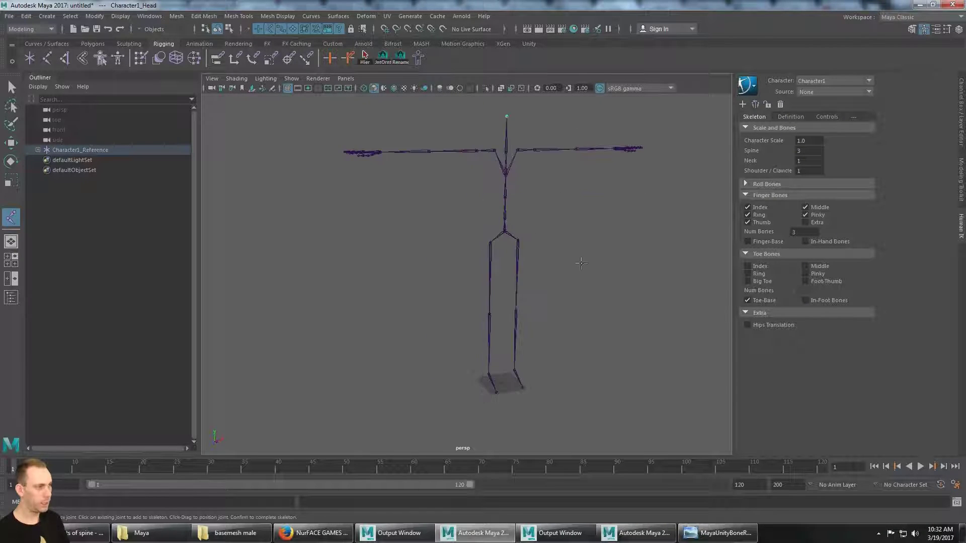
{"action": "middle_click_drag", "start_coordinate": [580, 255], "coordinate": [558, 256], "text": "alt"}
{"action": "scroll", "coordinate": [558, 256], "scroll_direction": "down", "scroll_amount": 3}
{"action": "left_click_drag", "start_coordinate": [559, 255], "coordinate": [546, 250], "text": "alt"}
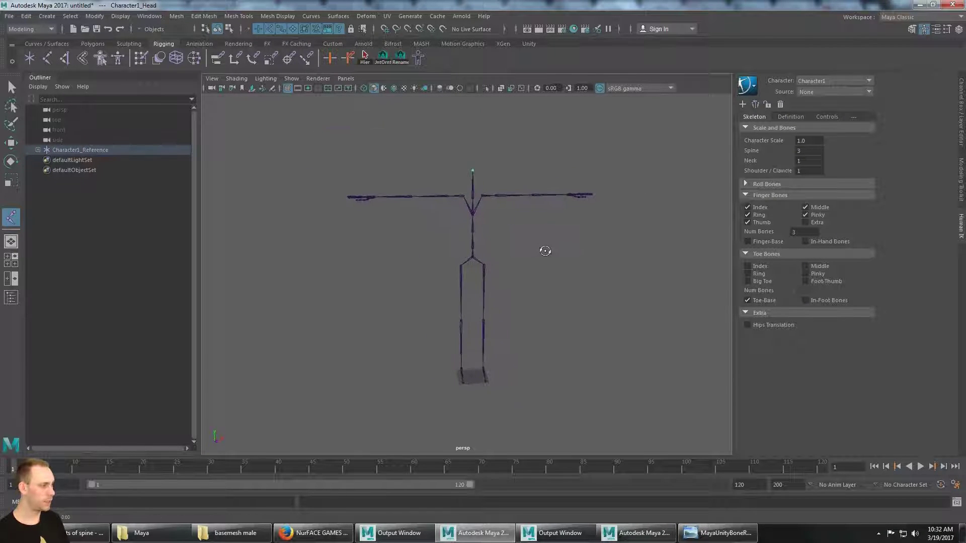
{"action": "left_click_drag", "start_coordinate": [598, 199], "coordinate": [578, 203], "text": "alt"}
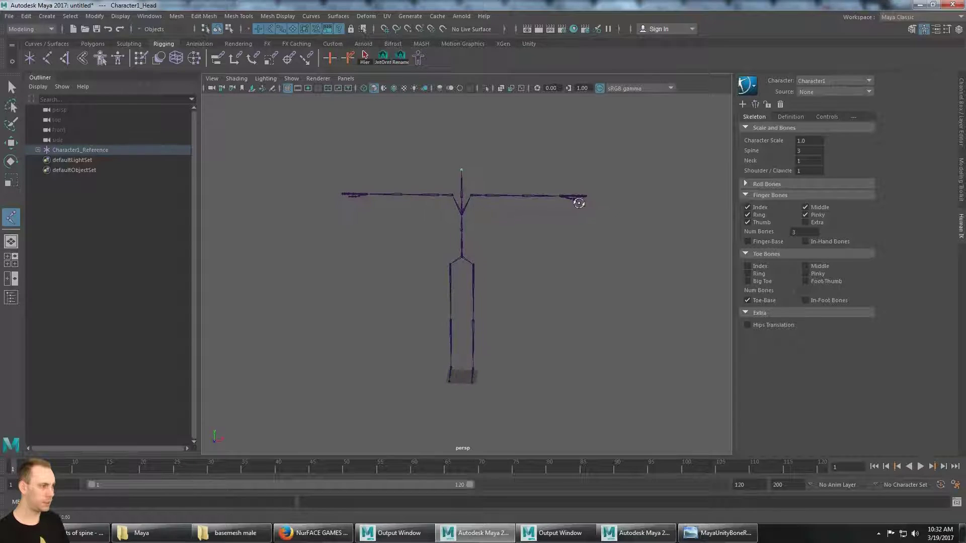
{"action": "scroll", "coordinate": [577, 203], "scroll_direction": "up", "scroll_amount": 3}
{"action": "middle_click_drag", "start_coordinate": [577, 208], "coordinate": [592, 217], "text": "alt"}
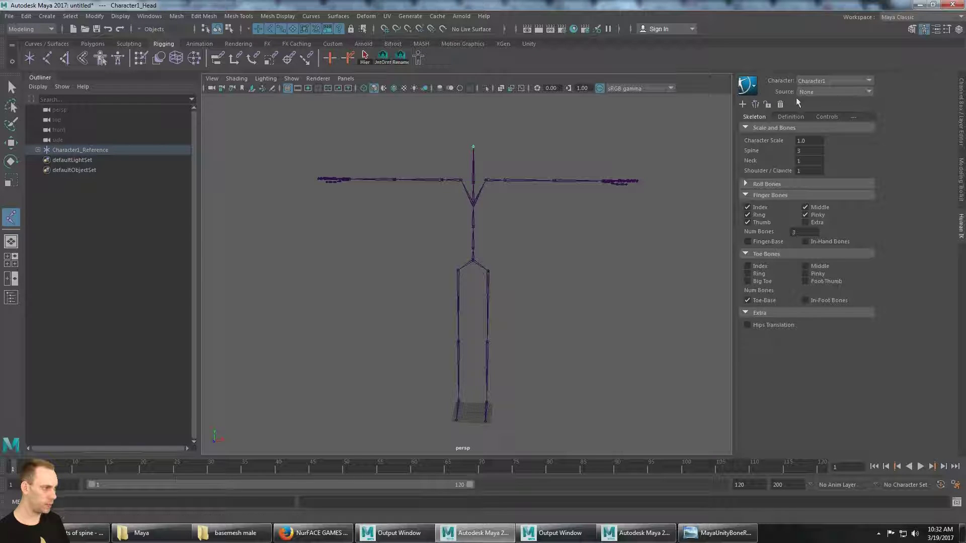
Show the HumanIK character definition for Character1.
{"action": "left_click", "coordinate": [755, 92]}
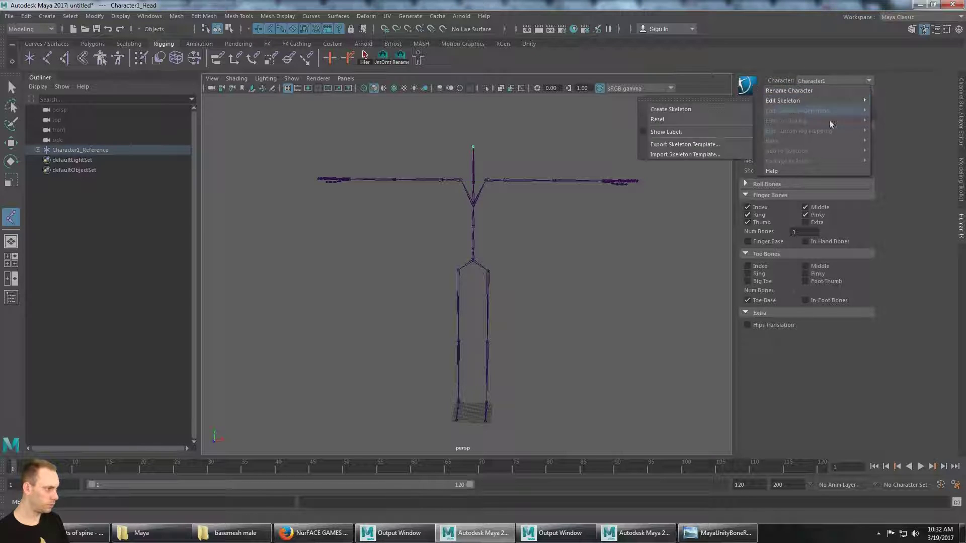
{"action": "left_click", "coordinate": [926, 154]}
{"action": "left_click", "coordinate": [787, 117]}
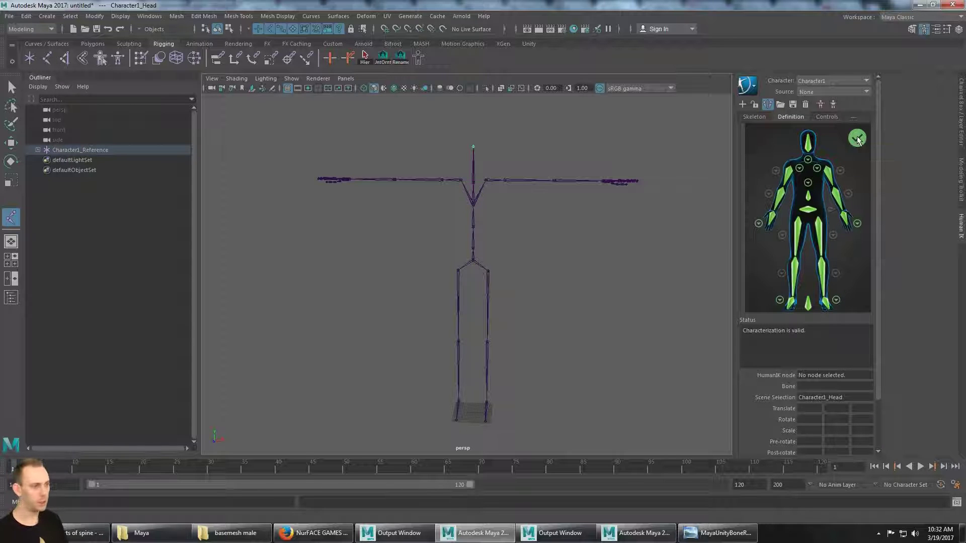
Examine the HumanIK skeleton's arms, hands, legs and feet from several angles to judge its T-pose against the character definition.
{"action": "left_click_drag", "start_coordinate": [619, 213], "coordinate": [452, 211], "text": "alt"}
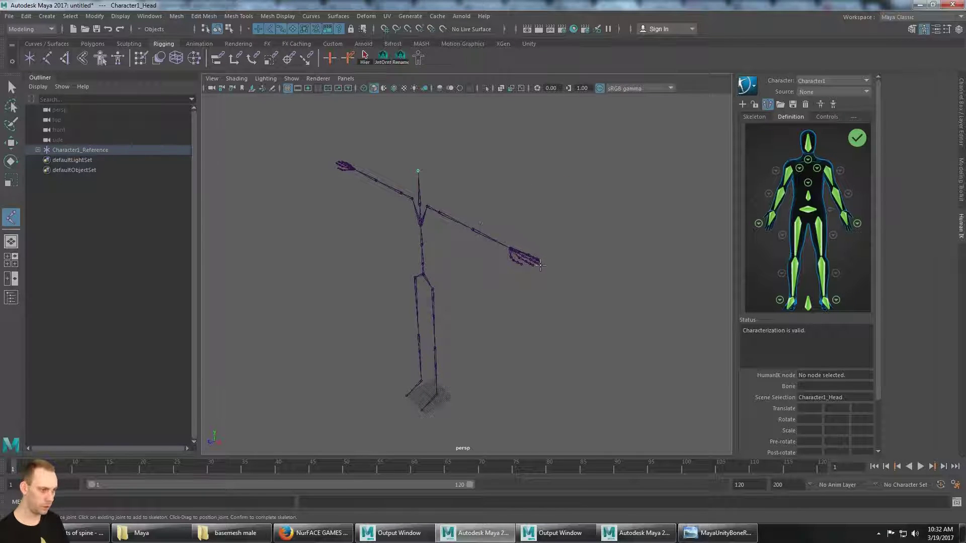
{"action": "left_click_drag", "start_coordinate": [437, 241], "coordinate": [450, 236], "text": "alt"}
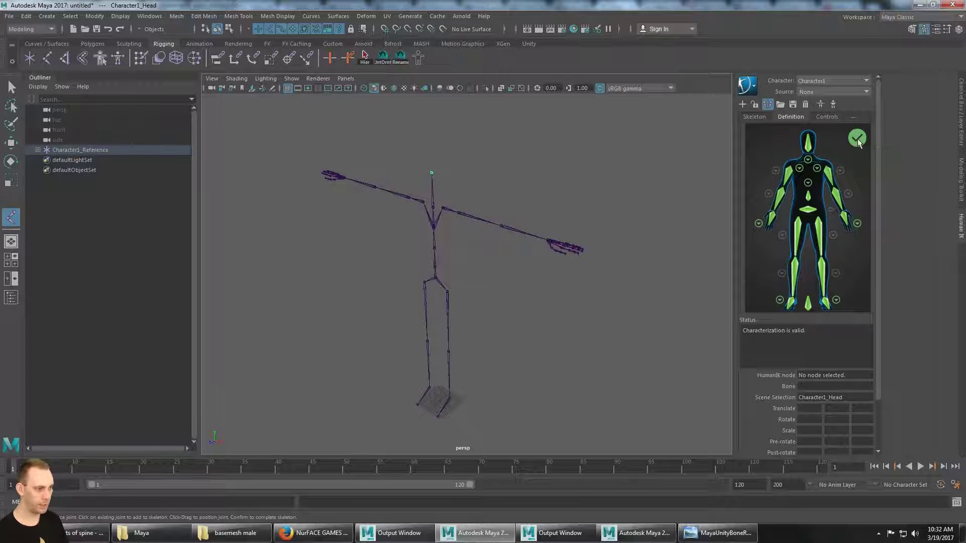
{"action": "left_click_drag", "start_coordinate": [486, 207], "coordinate": [499, 204], "text": "alt"}
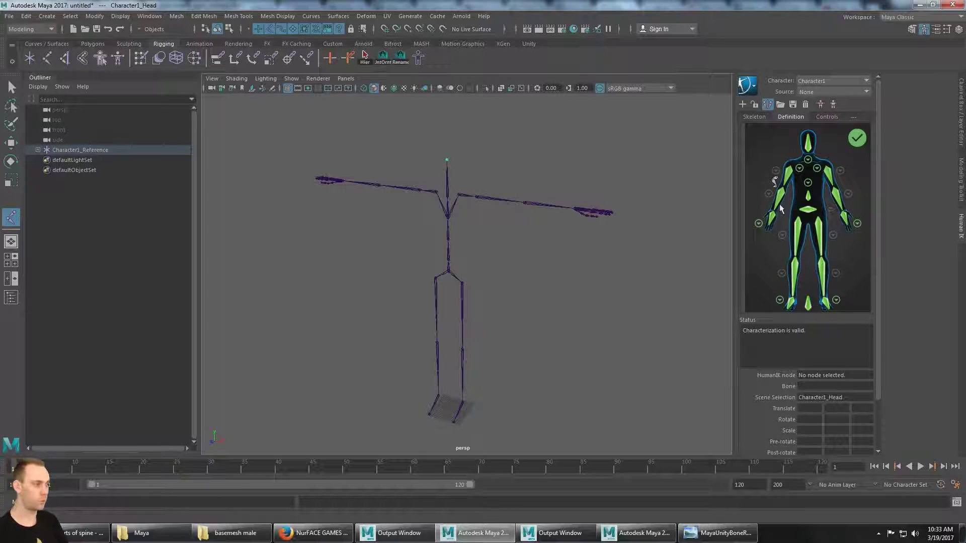
{"action": "left_click_drag", "start_coordinate": [432, 248], "coordinate": [501, 246], "text": "alt"}
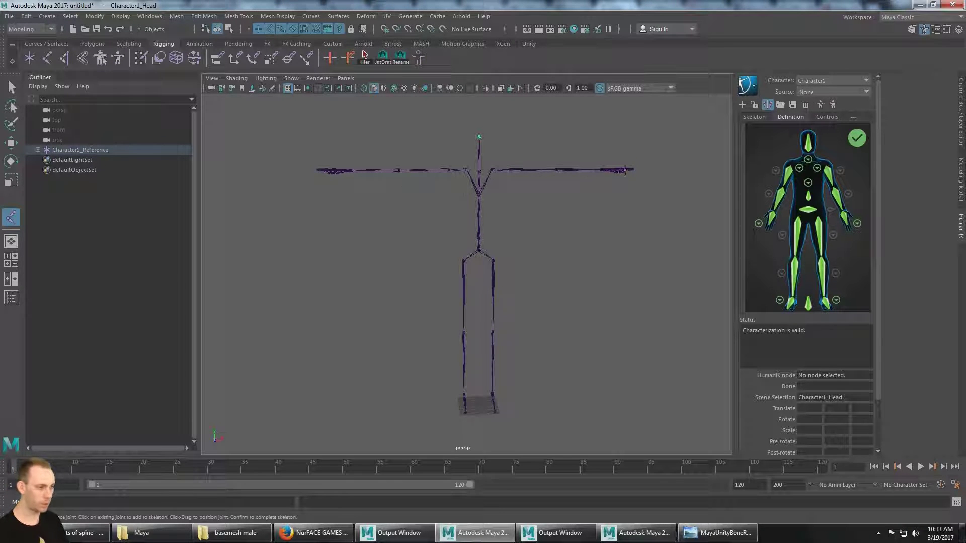
{"action": "left_click_drag", "start_coordinate": [477, 425], "coordinate": [475, 193], "text": "alt"}
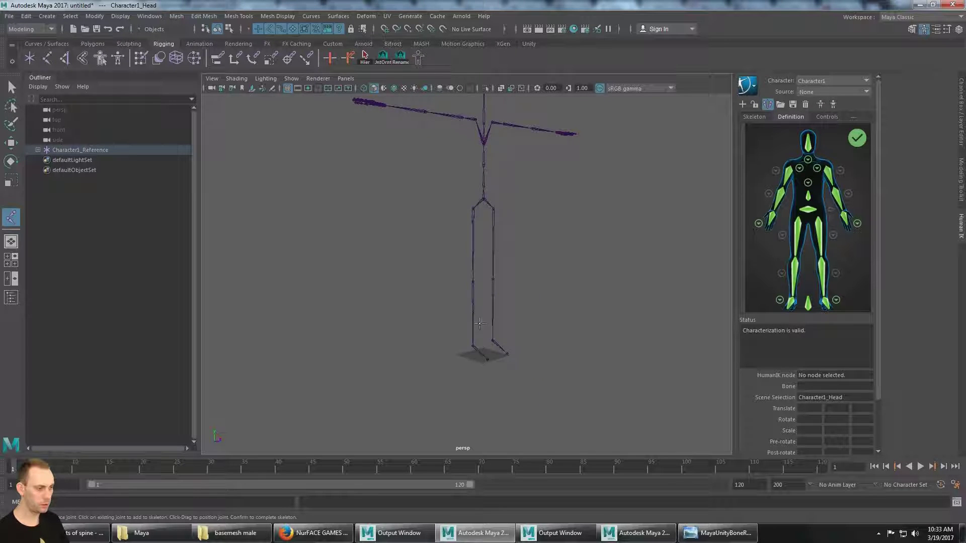
{"action": "left_click_drag", "start_coordinate": [523, 300], "coordinate": [471, 236], "text": "alt"}
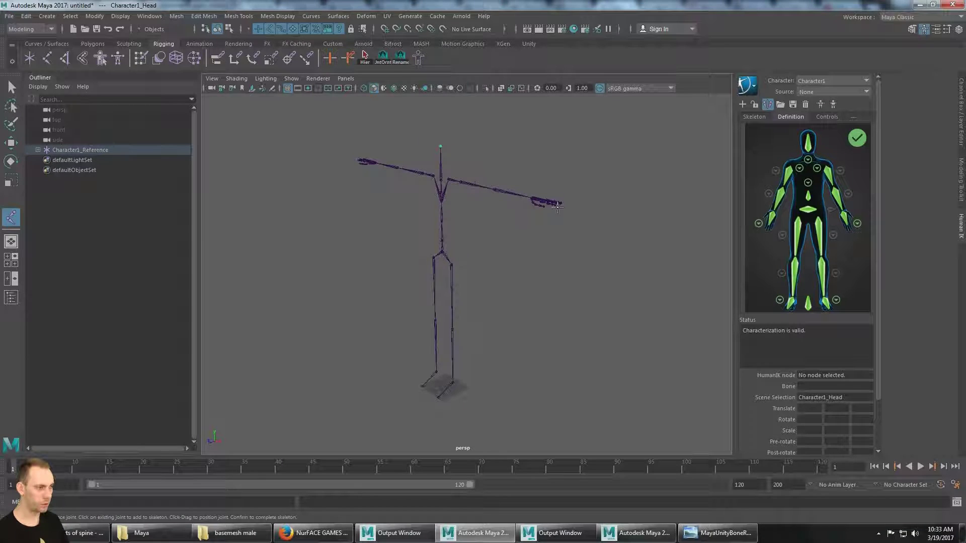
{"action": "scroll", "coordinate": [558, 206], "scroll_direction": "up", "scroll_amount": 6}
{"action": "left_click_drag", "start_coordinate": [554, 206], "coordinate": [556, 226], "text": "alt"}
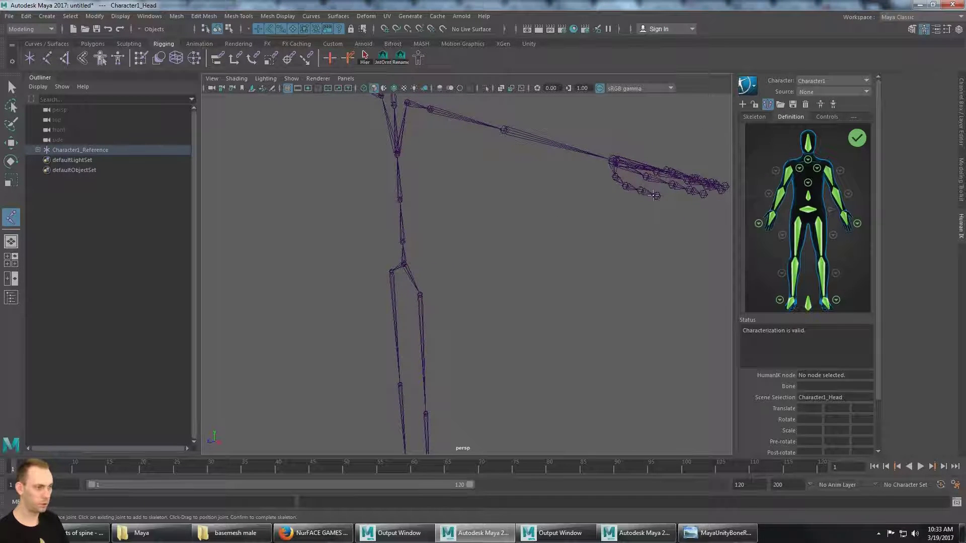
{"action": "scroll", "coordinate": [549, 186], "scroll_direction": "down", "scroll_amount": 6}
{"action": "left_click_drag", "start_coordinate": [481, 224], "coordinate": [548, 201], "text": "alt"}
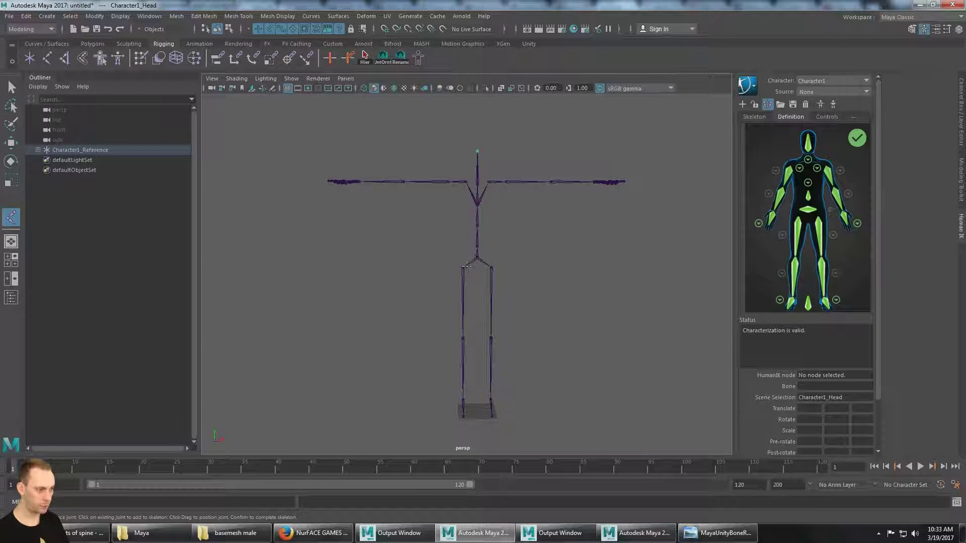
{"action": "left_click_drag", "start_coordinate": [464, 400], "coordinate": [511, 392], "text": "alt"}
{"action": "left_click_drag", "start_coordinate": [552, 288], "coordinate": [503, 282], "text": "alt"}
{"action": "middle_click_drag", "start_coordinate": [502, 275], "coordinate": [497, 313], "text": "alt"}
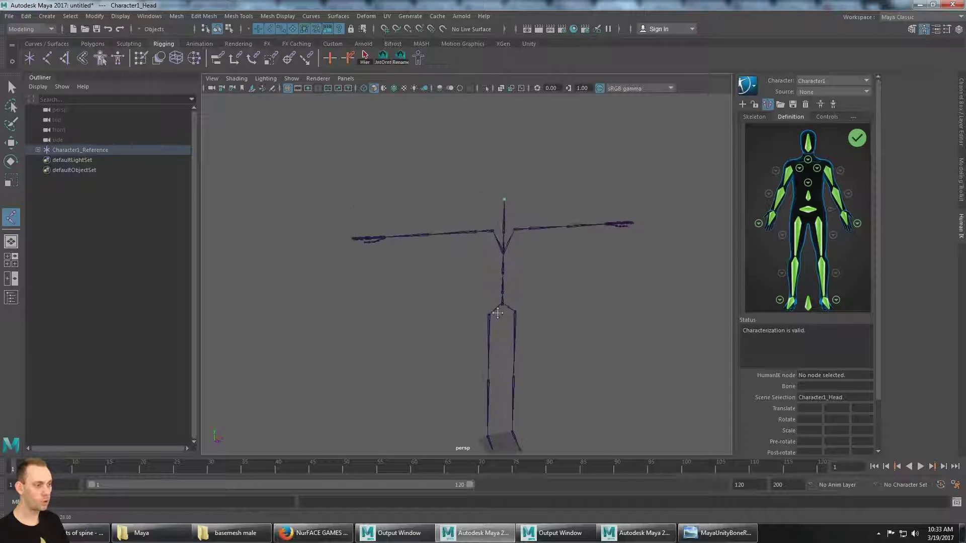
{"action": "left_click_drag", "start_coordinate": [484, 302], "coordinate": [473, 285], "text": "alt"}
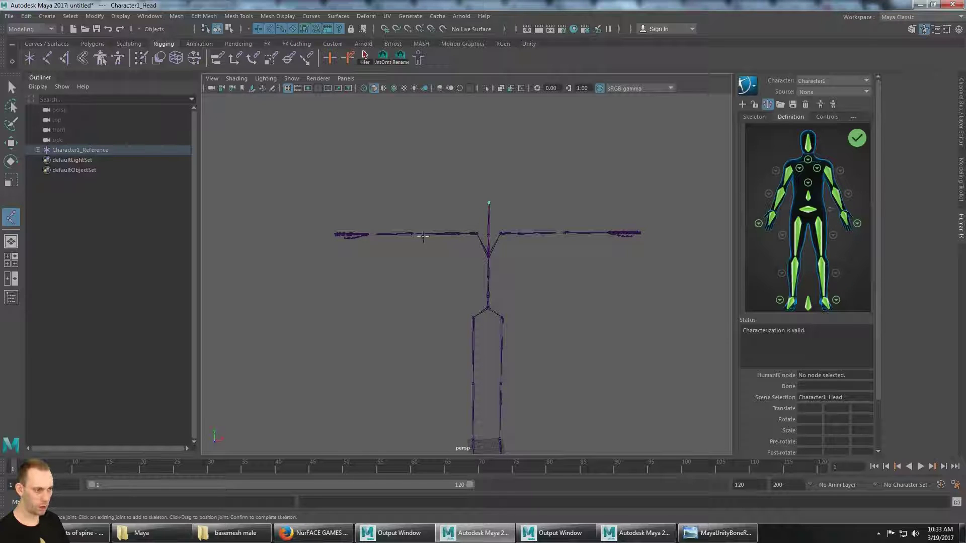
{"action": "key", "text": "alt"}
{"action": "middle_click_drag", "start_coordinate": [551, 327], "coordinate": [542, 287], "text": "alt"}
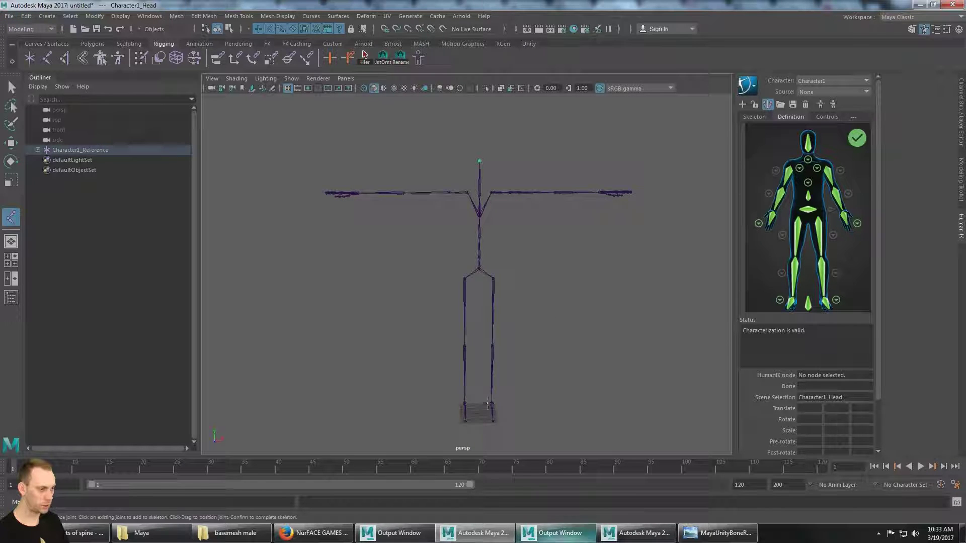
{"action": "left_click_drag", "start_coordinate": [448, 259], "coordinate": [475, 267], "text": "alt"}
{"action": "middle_click_drag", "start_coordinate": [475, 267], "coordinate": [473, 241], "text": "alt"}
{"action": "left_click_drag", "start_coordinate": [473, 241], "coordinate": [493, 238], "text": "alt"}
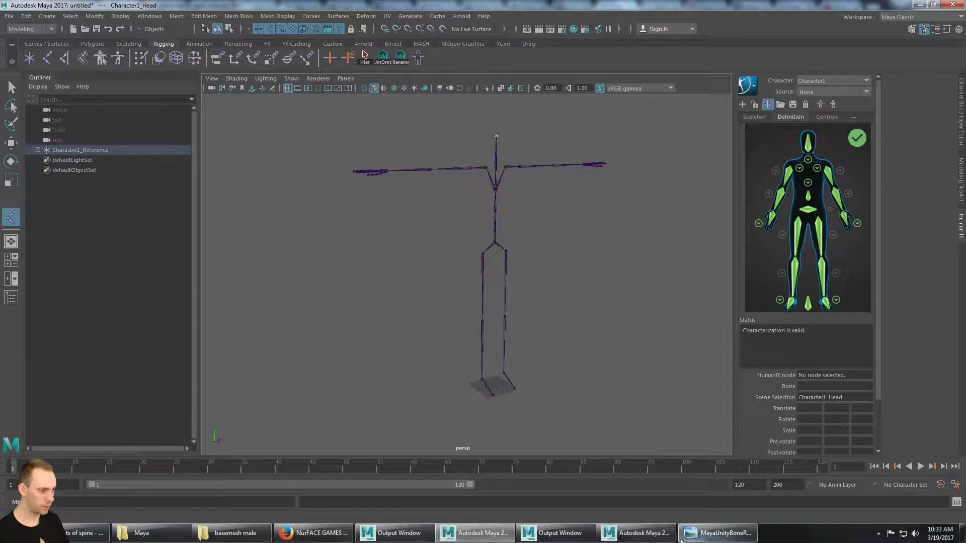
Switch back to the basemesh_male_tutorial scene and set the Joint tool's symmetry to X-Axis.
{"action": "left_click", "coordinate": [631, 540]}
{"action": "scroll", "coordinate": [598, 262], "scroll_direction": "down", "scroll_amount": 5}
{"action": "left_click_drag", "start_coordinate": [597, 262], "coordinate": [571, 270], "text": "alt"}
{"action": "scroll", "coordinate": [588, 272], "scroll_direction": "up", "scroll_amount": 3}
{"action": "middle_click_drag", "start_coordinate": [572, 270], "coordinate": [619, 221], "text": "alt"}
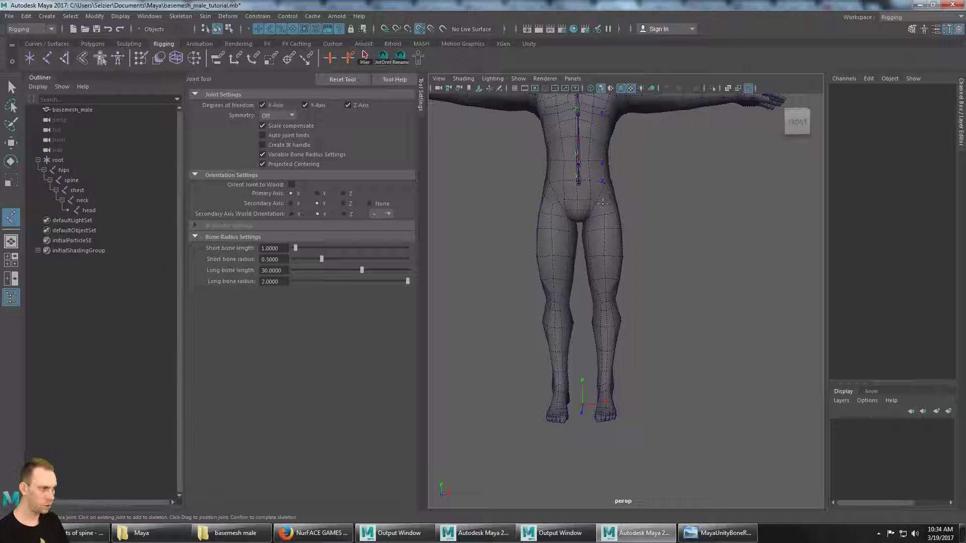
{"action": "left_click", "coordinate": [294, 116]}
{"action": "left_click", "coordinate": [274, 126]}
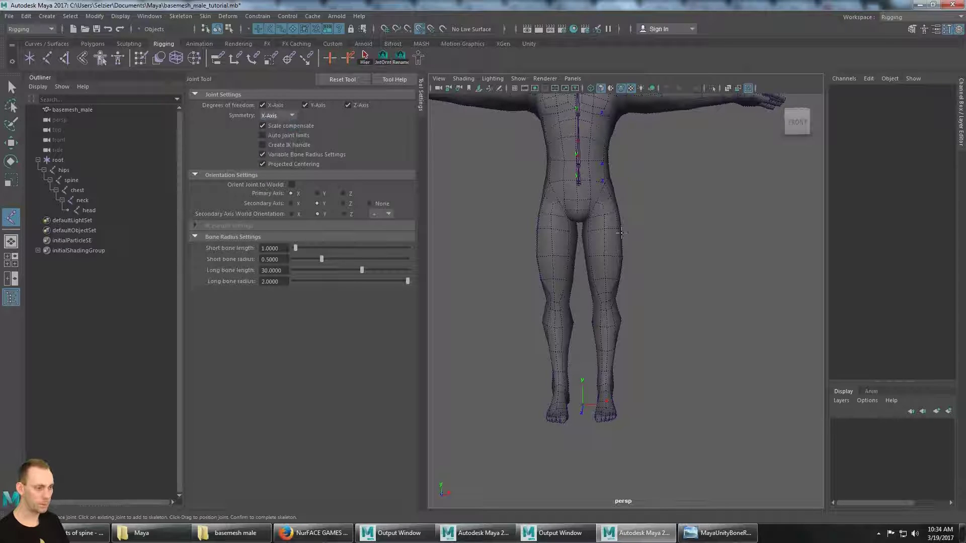
Place a symmetric upper-leg joint at the model's left hip, about X 11.1, Y 100.2, and check the mirrored joint's contents.
{"action": "left_click", "coordinate": [602, 203]}
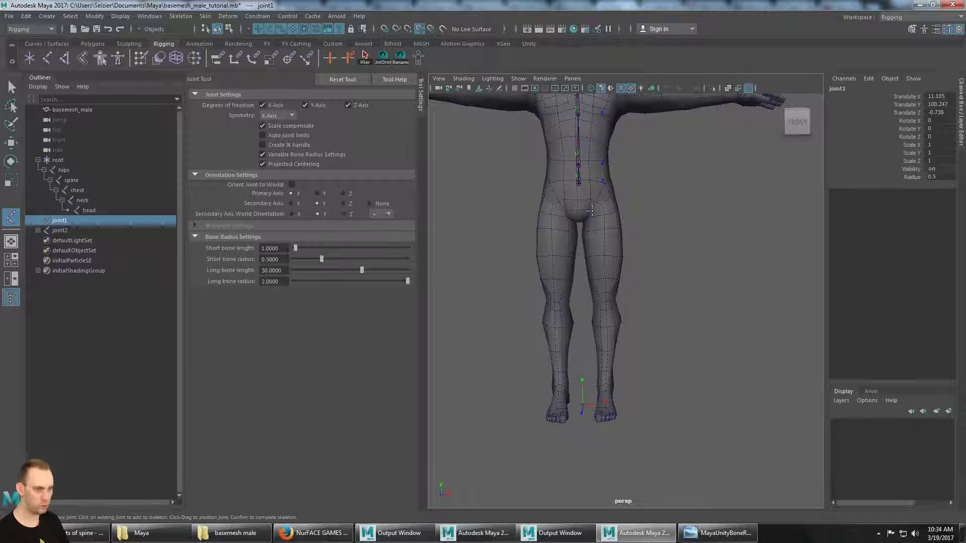
{"action": "left_click", "coordinate": [38, 230]}
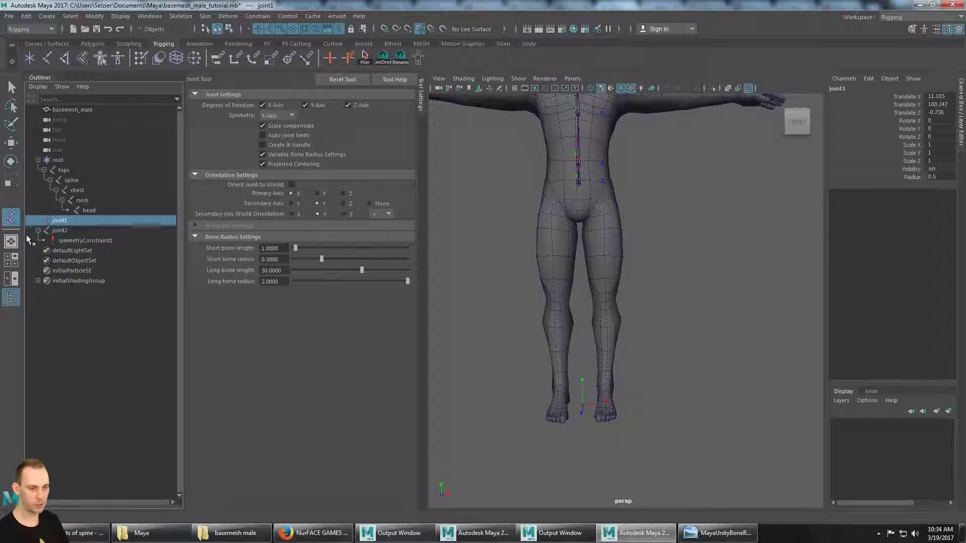
{"action": "left_click", "coordinate": [38, 230]}
Add a mirrored knee joint below the left upper-leg joint, with a bone length of about 46.2.
{"action": "scroll", "coordinate": [627, 216], "scroll_direction": "up", "scroll_amount": 5}
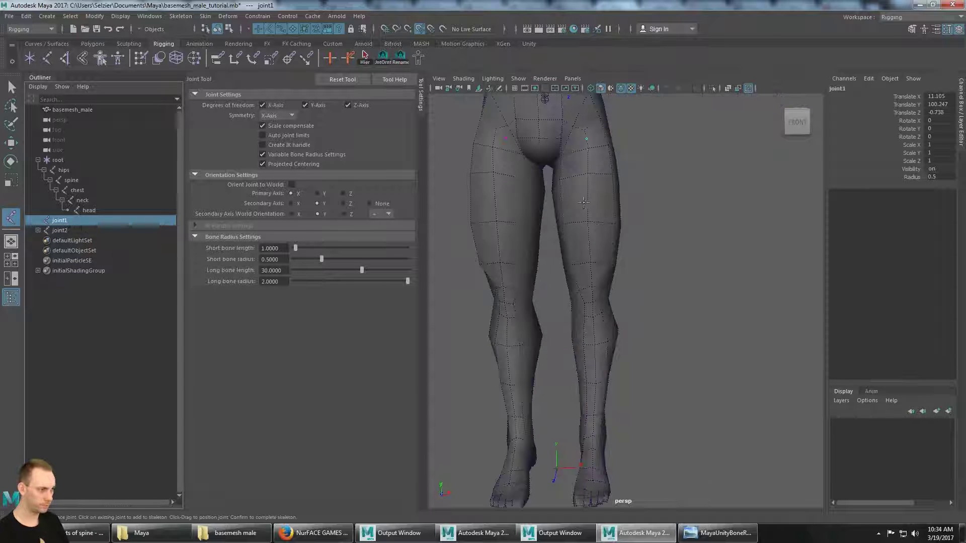
{"action": "middle_click_drag", "start_coordinate": [616, 230], "coordinate": [621, 294], "text": "alt"}
{"action": "left_click_drag", "start_coordinate": [621, 294], "coordinate": [619, 289], "text": "alt"}
{"action": "middle_click_drag", "start_coordinate": [619, 289], "coordinate": [620, 229], "text": "alt"}
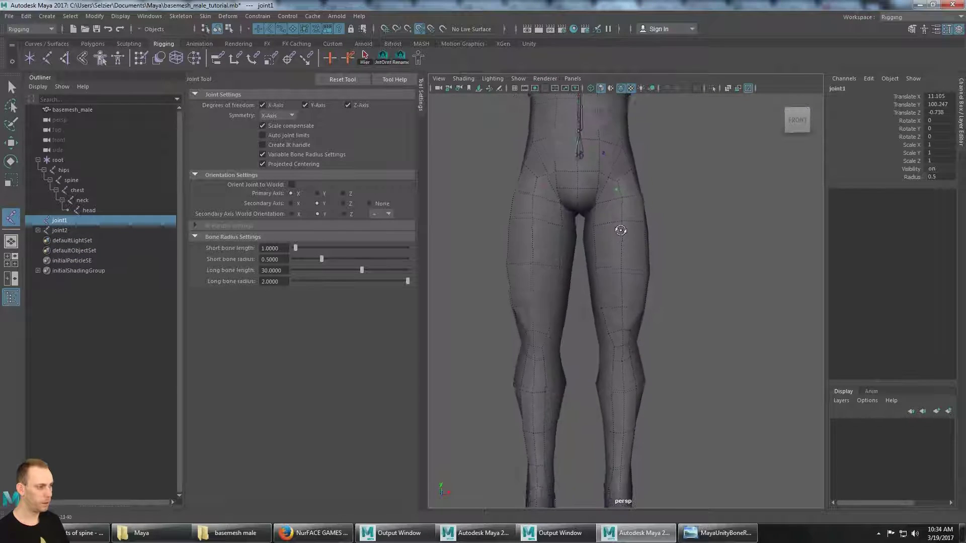
{"action": "left_click_drag", "start_coordinate": [620, 229], "coordinate": [619, 237], "text": "alt"}
{"action": "mouse_move", "coordinate": [619, 237]}
{"action": "middle_mouse_down", "text": "alt"}
{"action": "mouse_move", "coordinate": [624, 206]}
{"action": "mouse_move", "coordinate": [627, 226]}
{"action": "middle_mouse_up", "text": "alt"}
{"action": "middle_click_drag", "start_coordinate": [645, 243], "coordinate": [638, 238], "text": "alt"}
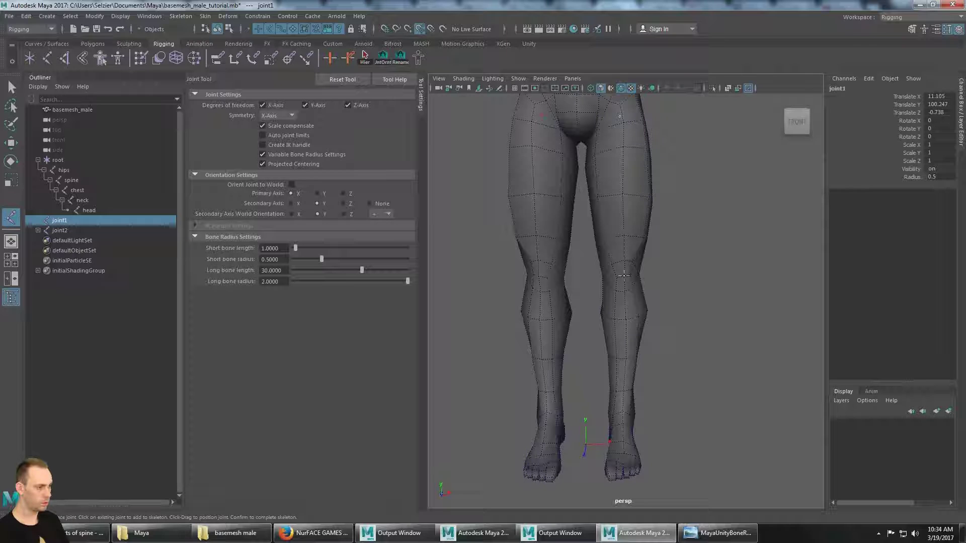
{"action": "left_click", "coordinate": [624, 276]}
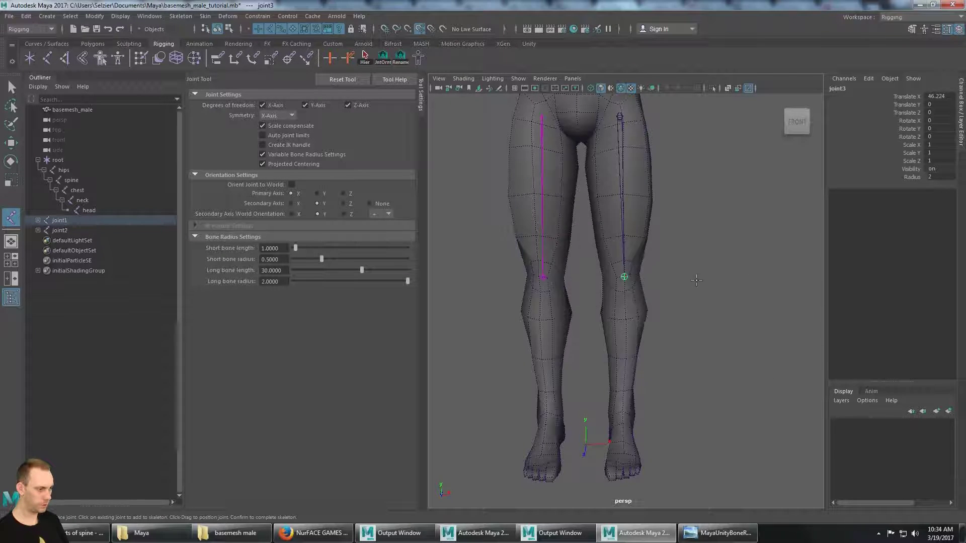
Add a mirrored ankle joint below the knee in the side view, with a bone length of about 44.2.
{"action": "key", "text": "space"}
{"action": "key", "text": "space"}
{"action": "scroll", "coordinate": [646, 378], "scroll_direction": "down", "scroll_amount": 5}
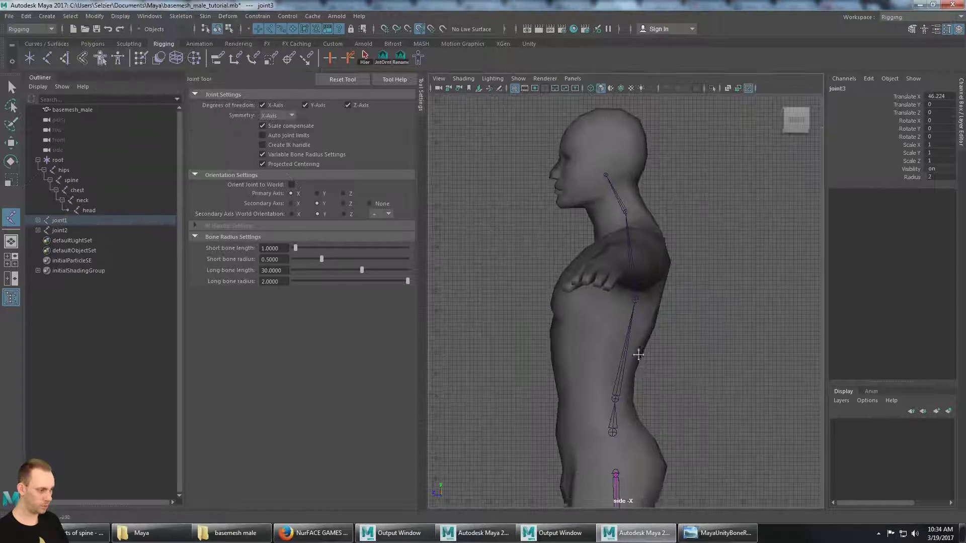
{"action": "middle_click_drag", "start_coordinate": [662, 483], "coordinate": [651, 321], "text": "alt"}
{"action": "middle_click_drag", "start_coordinate": [641, 418], "coordinate": [620, 242], "text": "alt"}
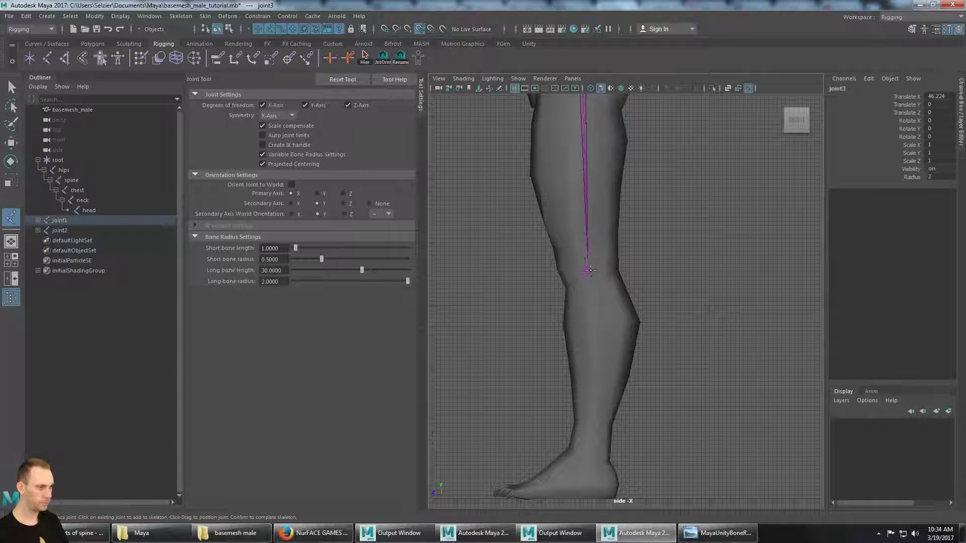
{"action": "middle_click_drag", "start_coordinate": [639, 299], "coordinate": [628, 283], "text": "alt"}
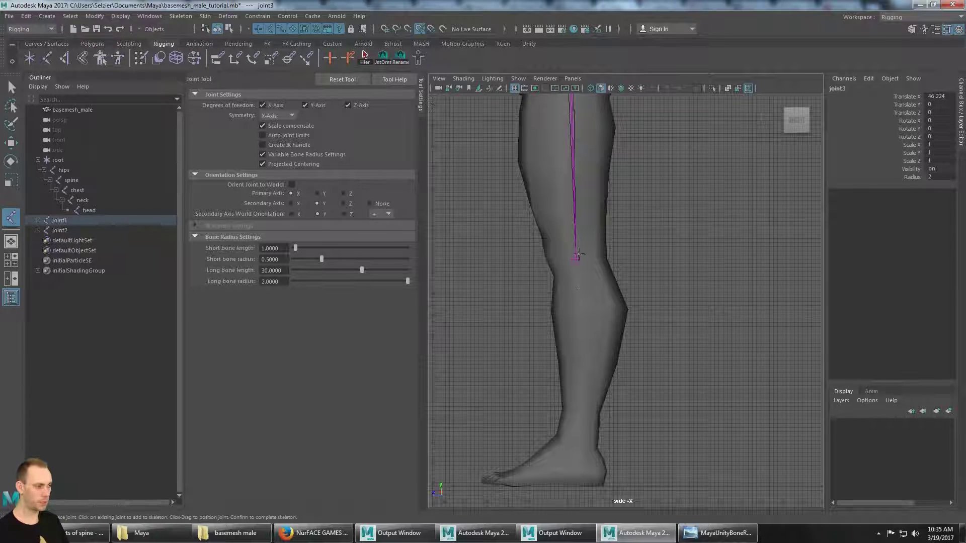
{"action": "scroll", "coordinate": [585, 297], "scroll_direction": "down", "scroll_amount": 1}
{"action": "mouse_move", "coordinate": [617, 322]}
{"action": "middle_mouse_down", "text": "alt"}
{"action": "mouse_move", "coordinate": [625, 375]}
{"action": "mouse_move", "coordinate": [628, 332]}
{"action": "middle_mouse_up", "text": "alt"}
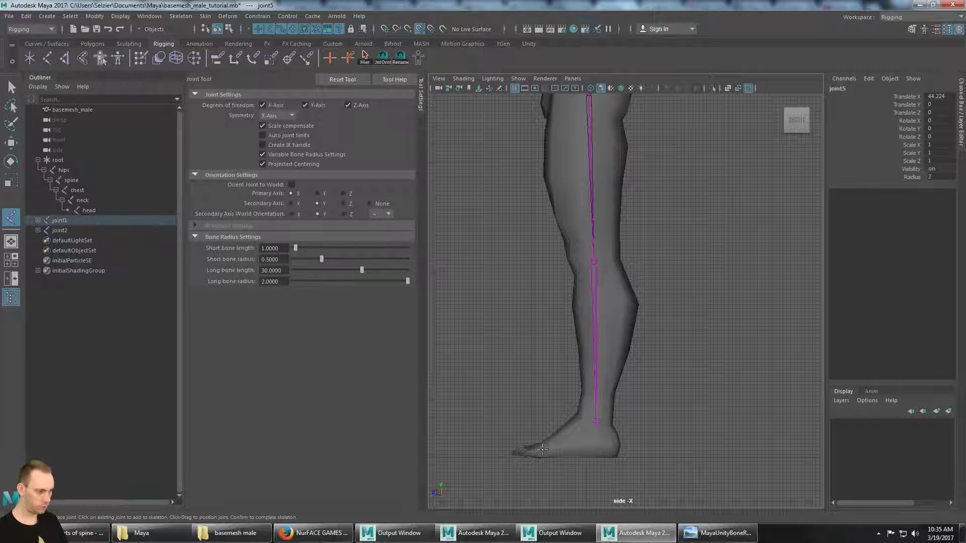
Add a mirrored toe joint at the ball of the foot, about 16.6 from the ankle, and check both legs in the perspective view.
{"action": "left_click", "coordinate": [549, 446]}
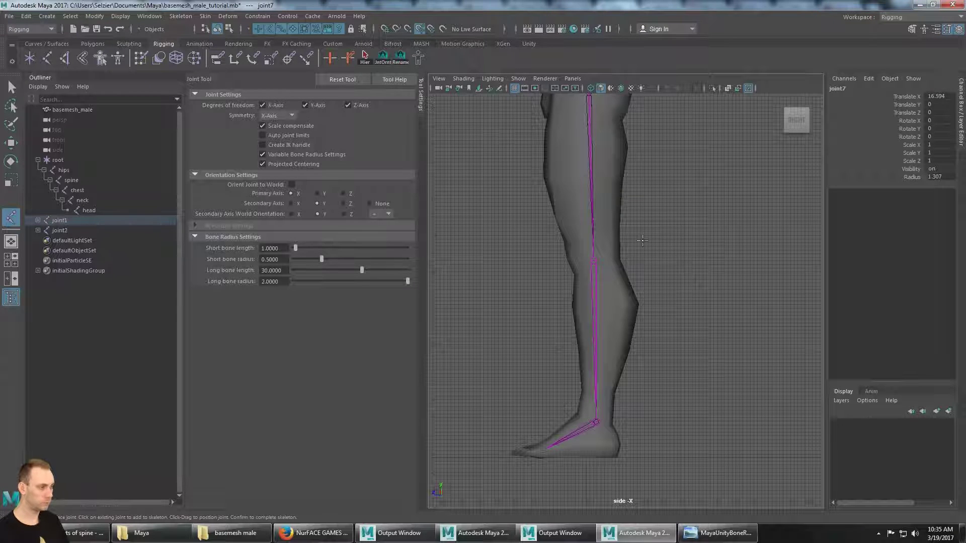
{"action": "key", "text": "space"}
{"action": "key", "text": "space"}
{"action": "scroll", "coordinate": [672, 296], "scroll_direction": "down", "scroll_amount": 4}
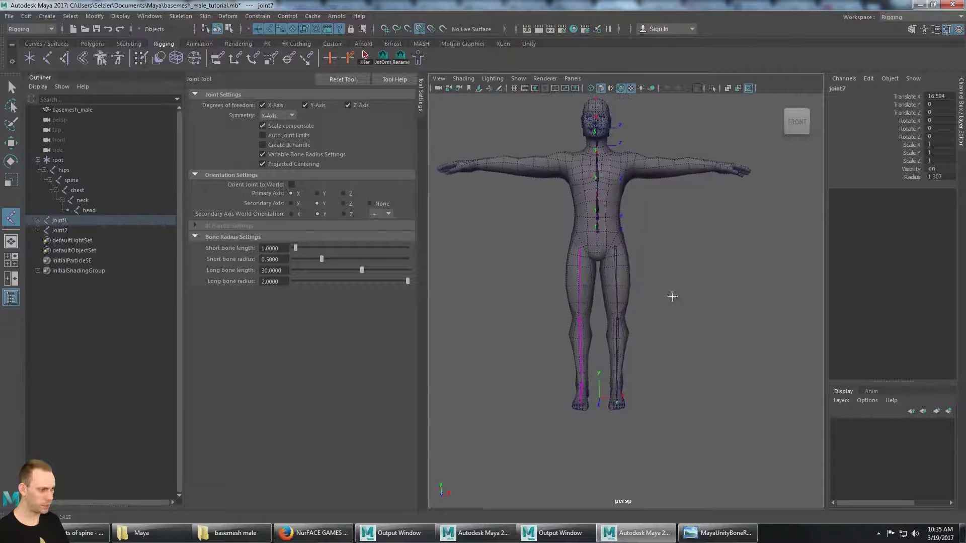
{"action": "scroll", "coordinate": [672, 296], "scroll_direction": "up", "scroll_amount": 5}
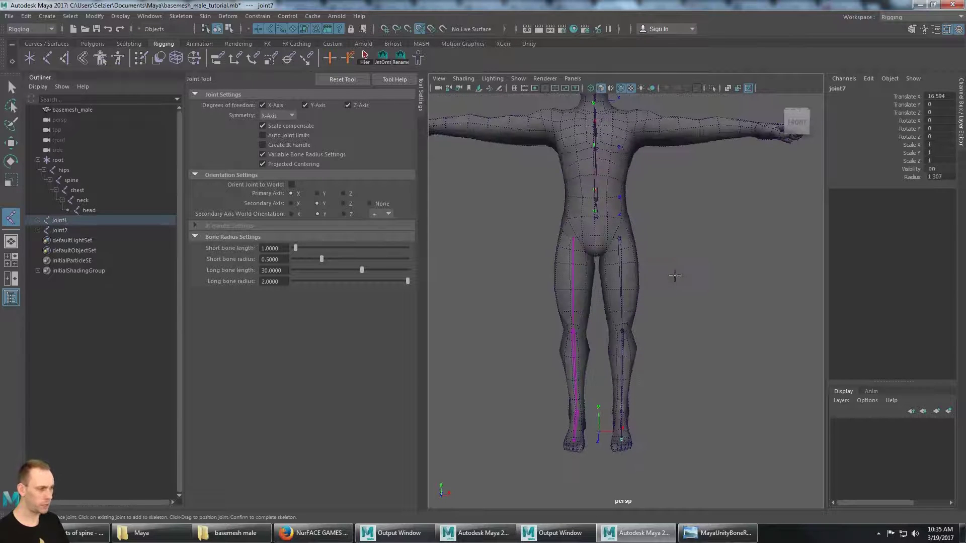
{"action": "left_click_drag", "start_coordinate": [645, 234], "coordinate": [663, 244], "text": "alt"}
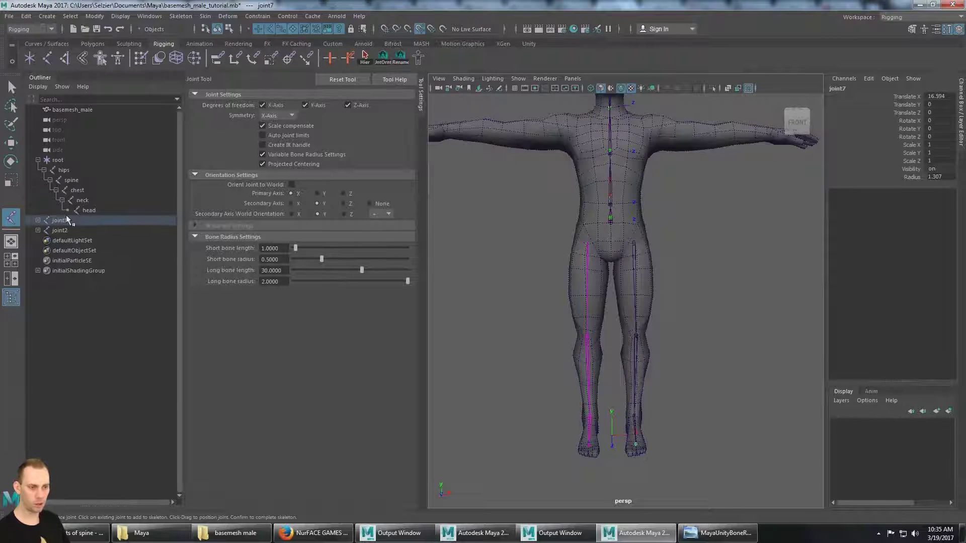
Expand the joint1 and joint2 leg hierarchies in the Outliner down to the joints below the knees.
{"action": "left_click", "coordinate": [38, 220]}
{"action": "left_click", "coordinate": [38, 240]}
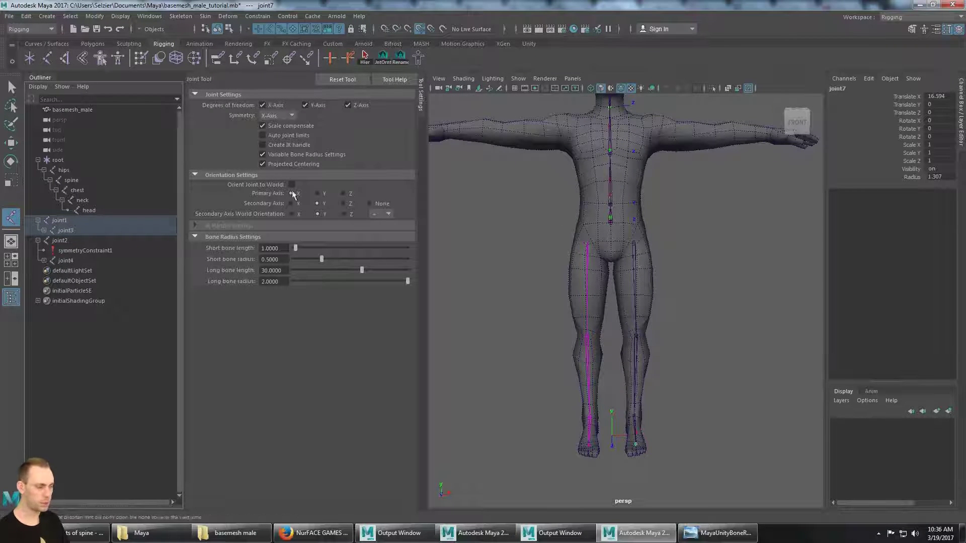
{"action": "middle_click_drag", "start_coordinate": [666, 279], "coordinate": [648, 265], "text": "alt"}
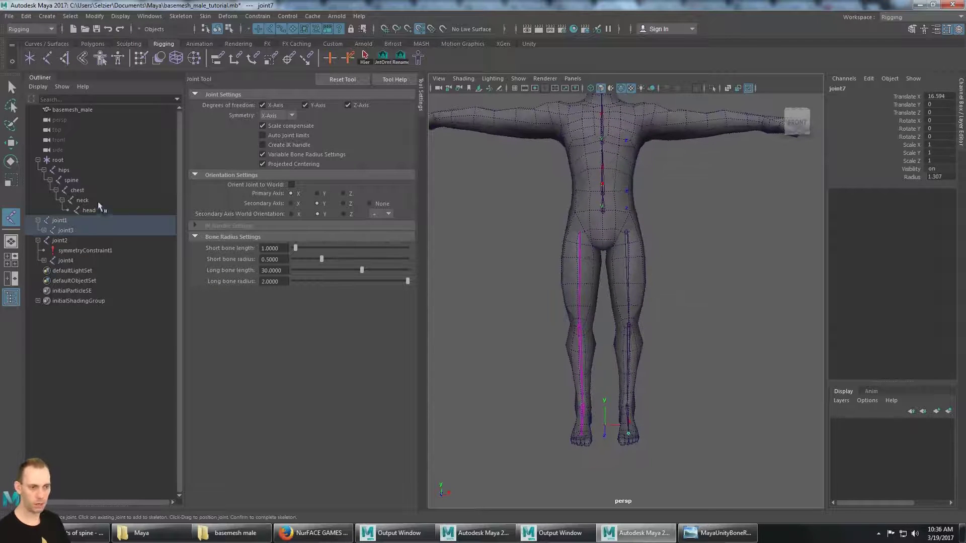
{"action": "left_click", "coordinate": [44, 230]}
{"action": "left_click", "coordinate": [50, 240]}
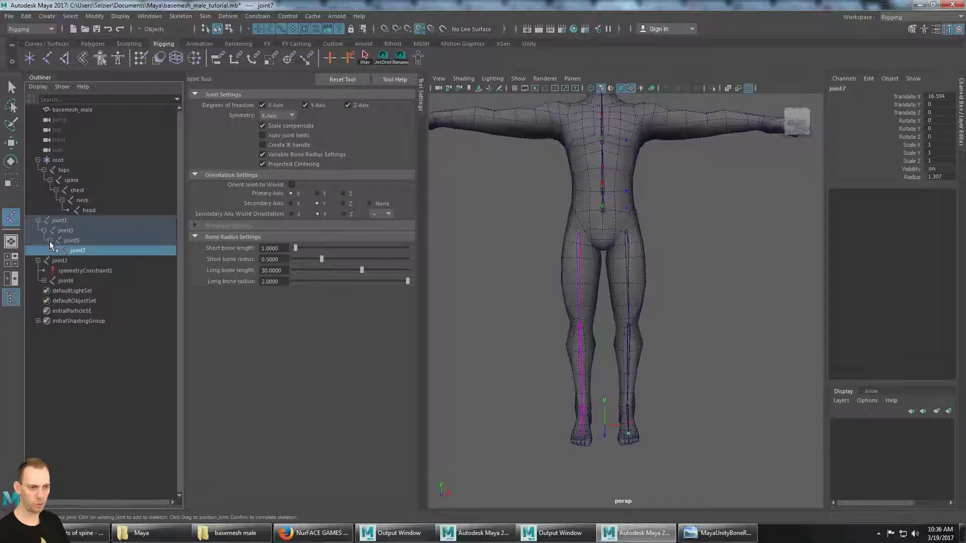
{"action": "left_click", "coordinate": [44, 280]}
{"action": "left_click", "coordinate": [50, 301]}
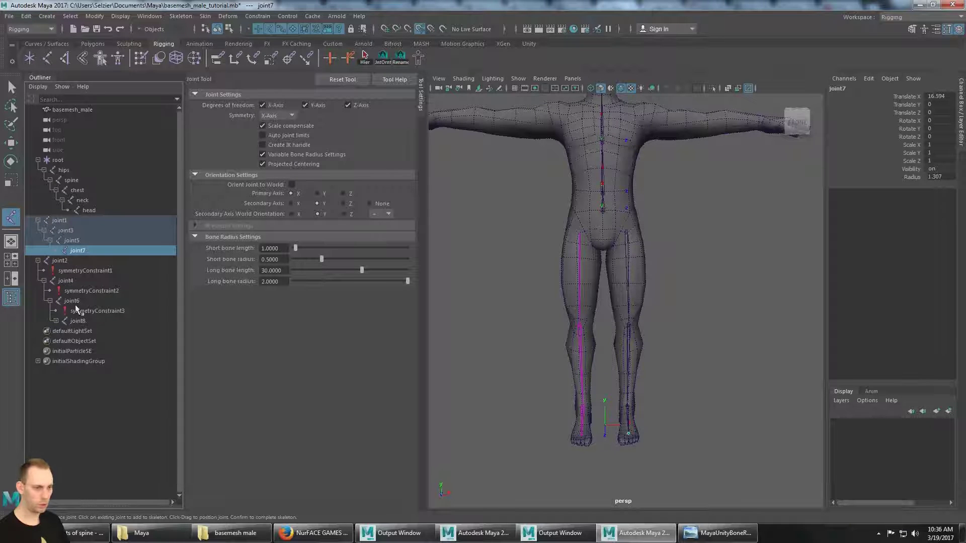
Compare the two upper-leg joints, then delete symmetryConstraint1, symmetryConstraint2 and symmetryConstraint3 from the mirrored leg.
{"action": "left_click", "coordinate": [77, 220]}
{"action": "left_click", "coordinate": [63, 261]}
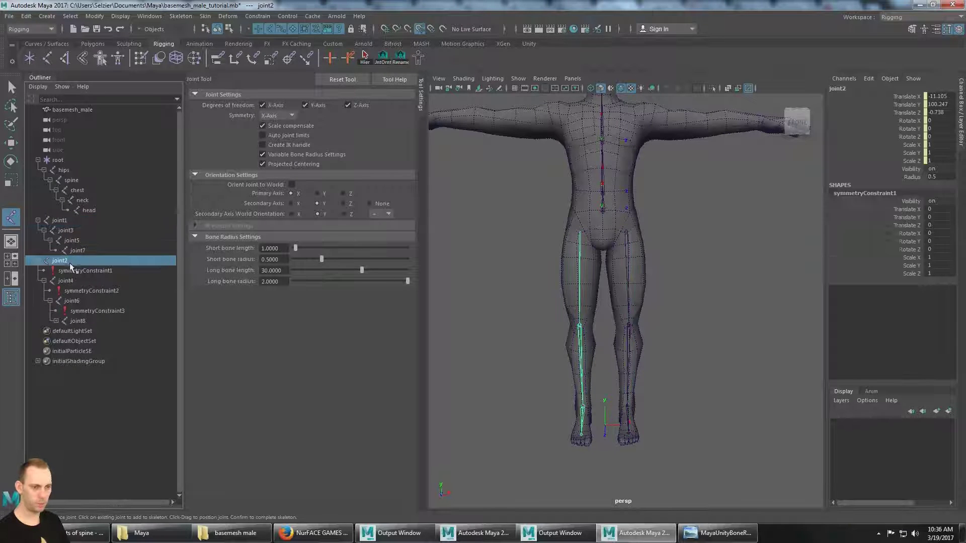
{"action": "left_click", "coordinate": [96, 270]}
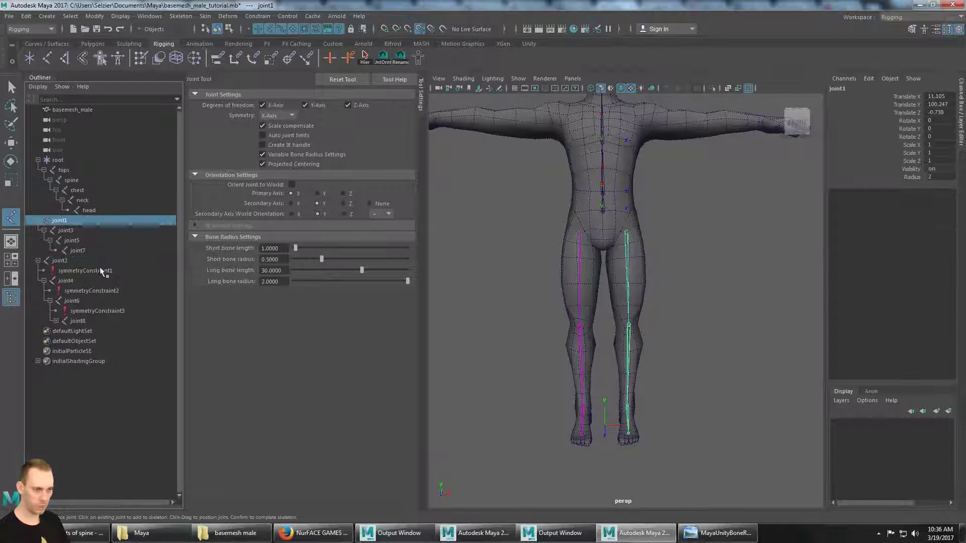
{"action": "left_click", "coordinate": [108, 291], "text": "ctrl"}
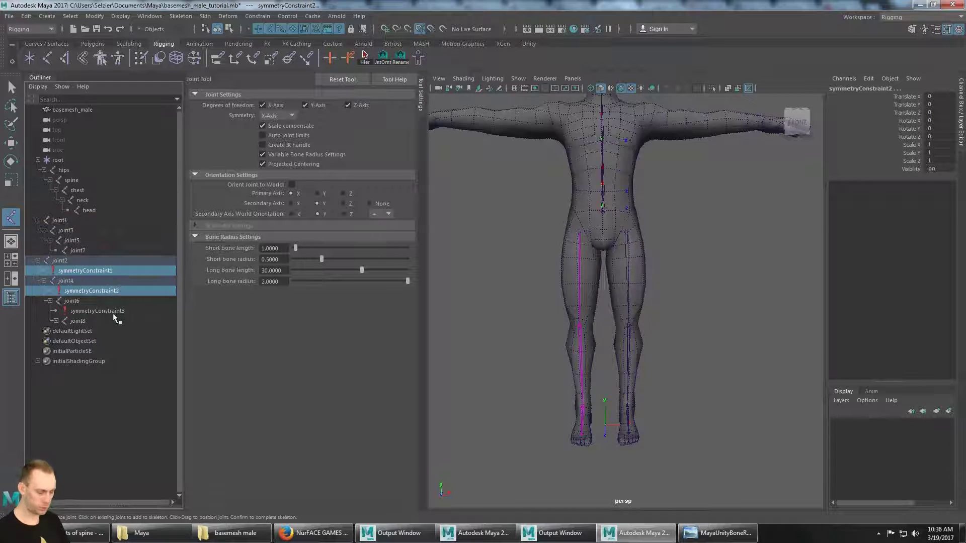
{"action": "left_click", "coordinate": [112, 311], "text": "ctrl"}
{"action": "key", "text": "Delete"}
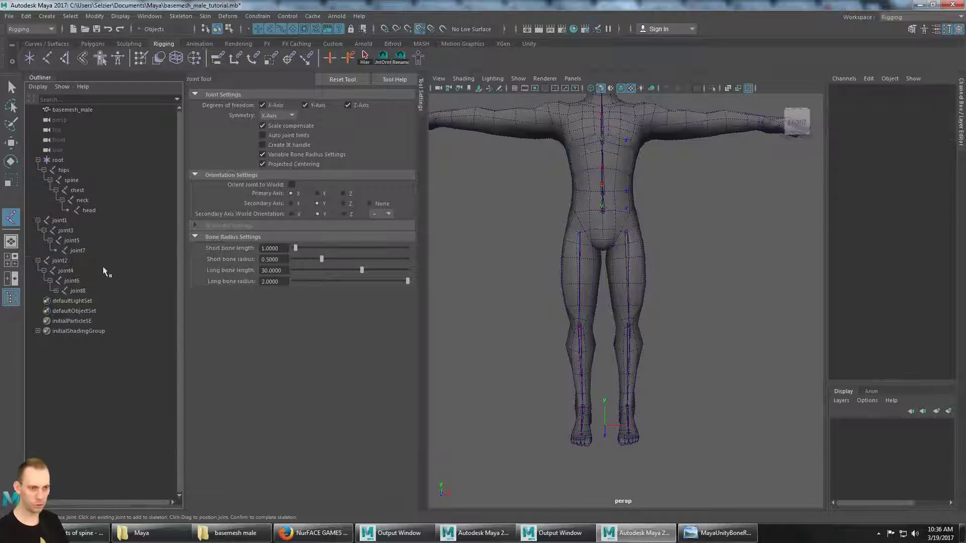
Use cometRename to replace "joint" with "leg" in the name of joint1.
{"action": "left_click", "coordinate": [70, 220]}
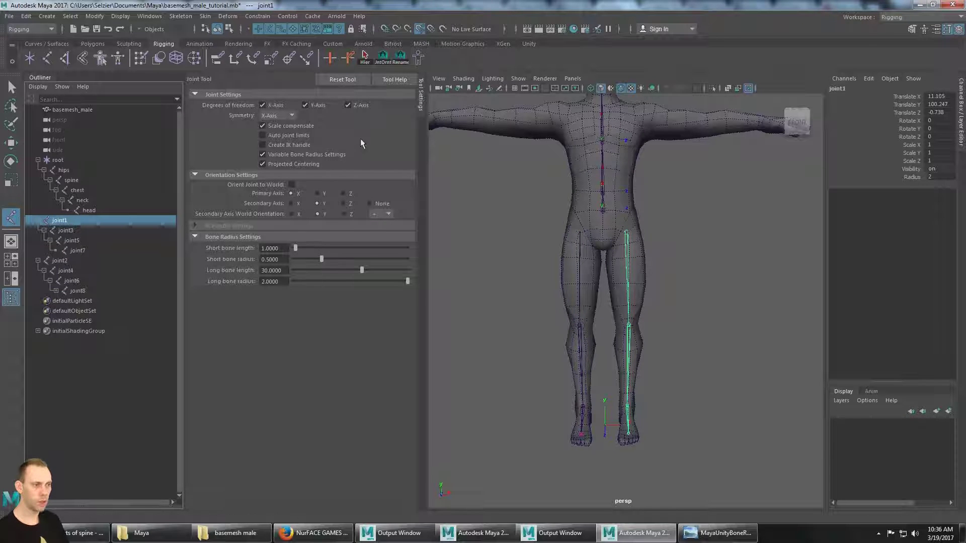
{"action": "left_click", "coordinate": [401, 56]}
{"action": "left_click_drag", "start_coordinate": [251, 69], "coordinate": [360, 158]}
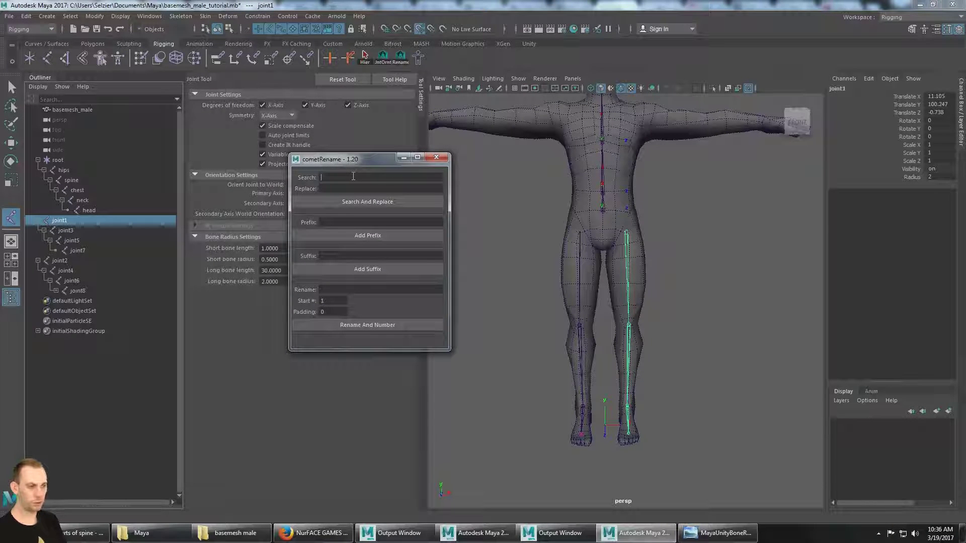
{"action": "type", "text": "joint"}
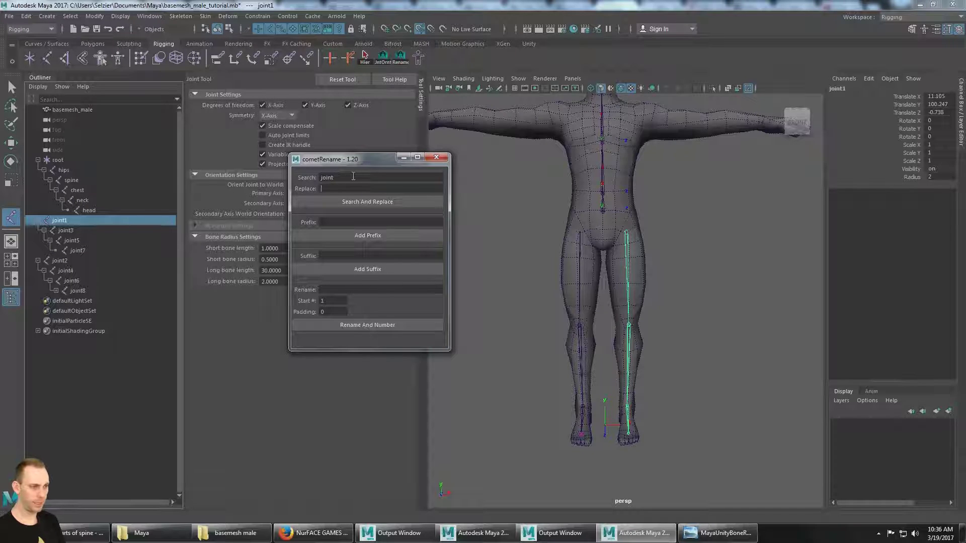
{"action": "key", "text": "Tab"}
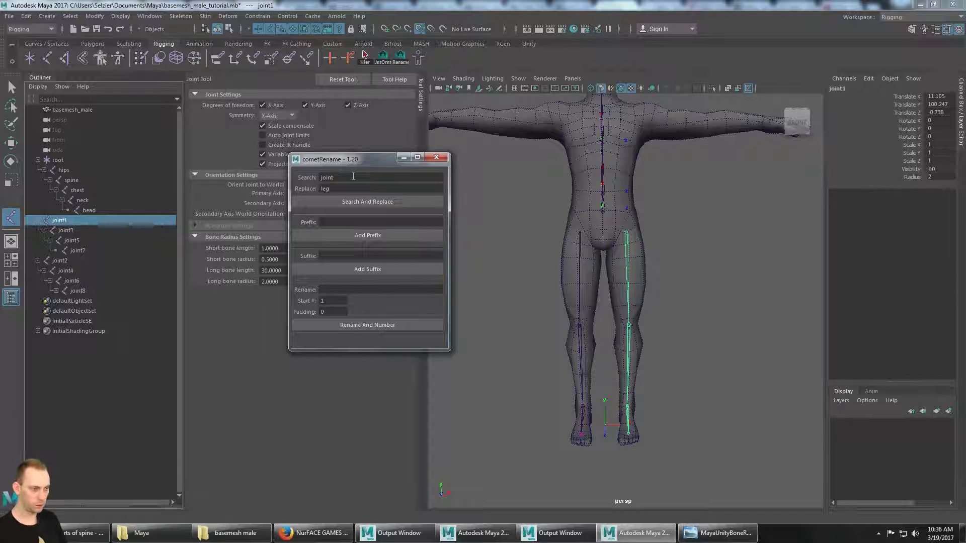
{"action": "left_click", "coordinate": [353, 203]}
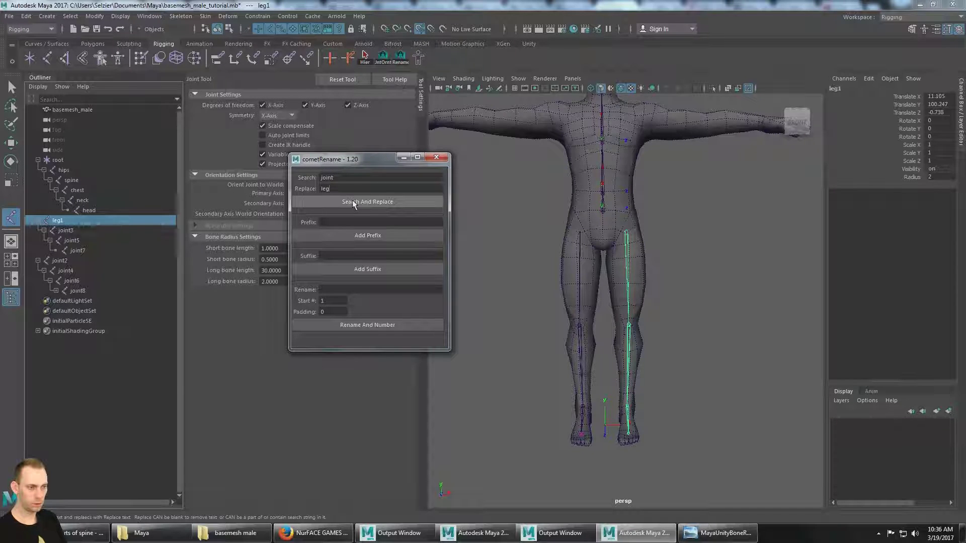
Apply the same joint-to-leg name replacement to all joints of both leg chains and close cometRename.
{"action": "left_click", "coordinate": [94, 290], "text": "shift"}
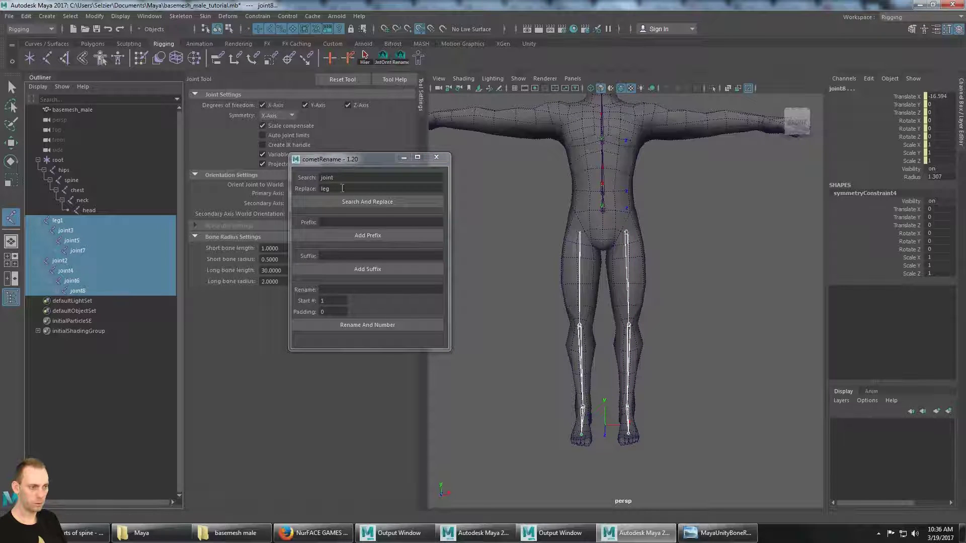
{"action": "left_click", "coordinate": [352, 202]}
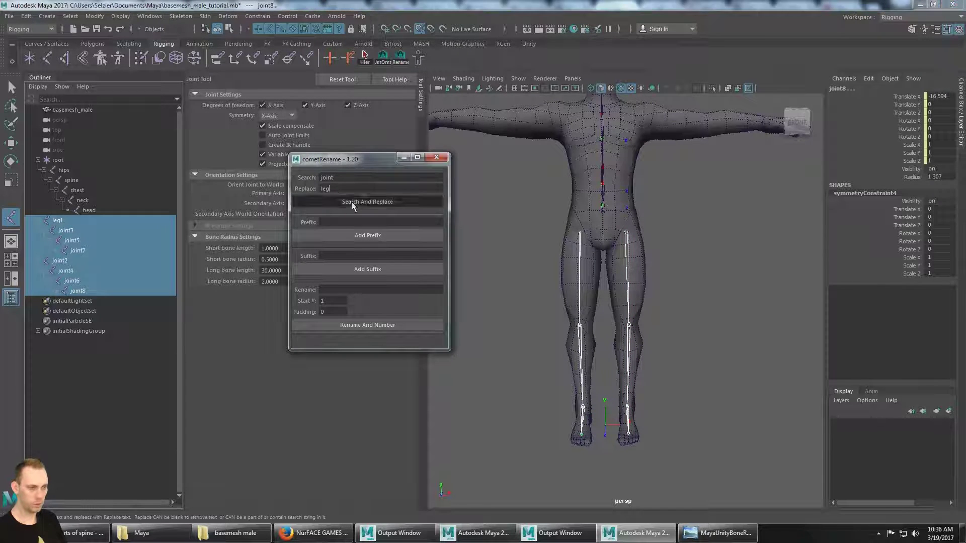
{"action": "left_click", "coordinate": [442, 158]}
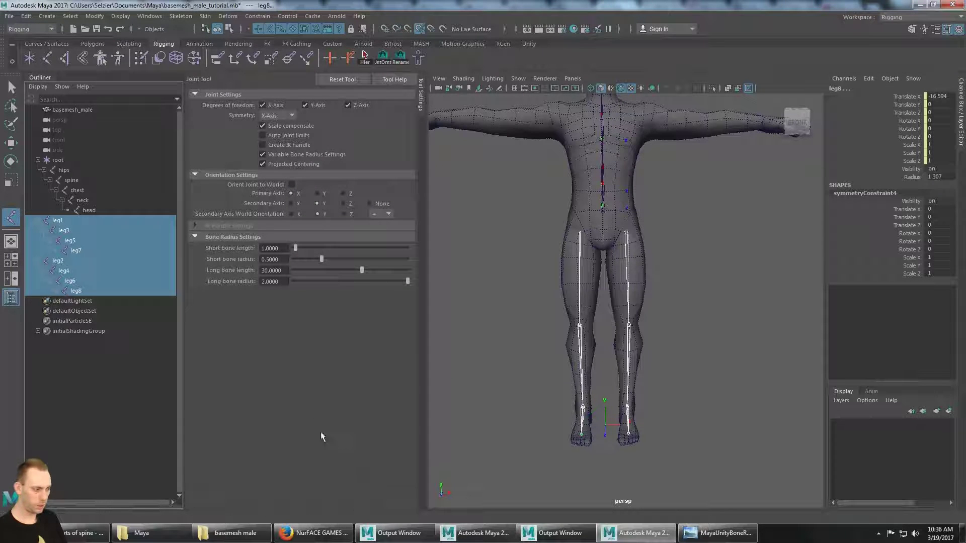
Consult the Unity bone reference image and add the prefix "upper" to leg1 and leg2 with cometRename.
{"action": "left_click", "coordinate": [715, 533]}
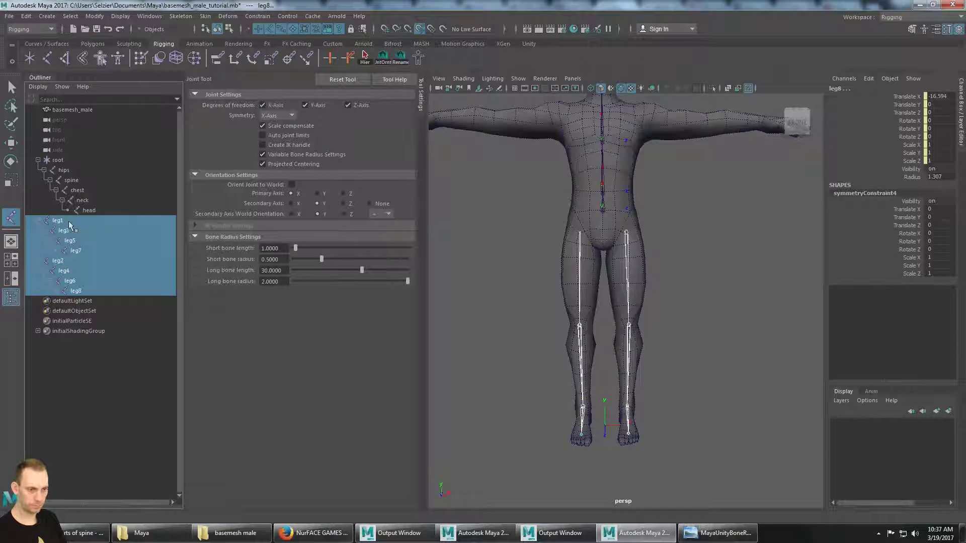
{"action": "left_click", "coordinate": [68, 221]}
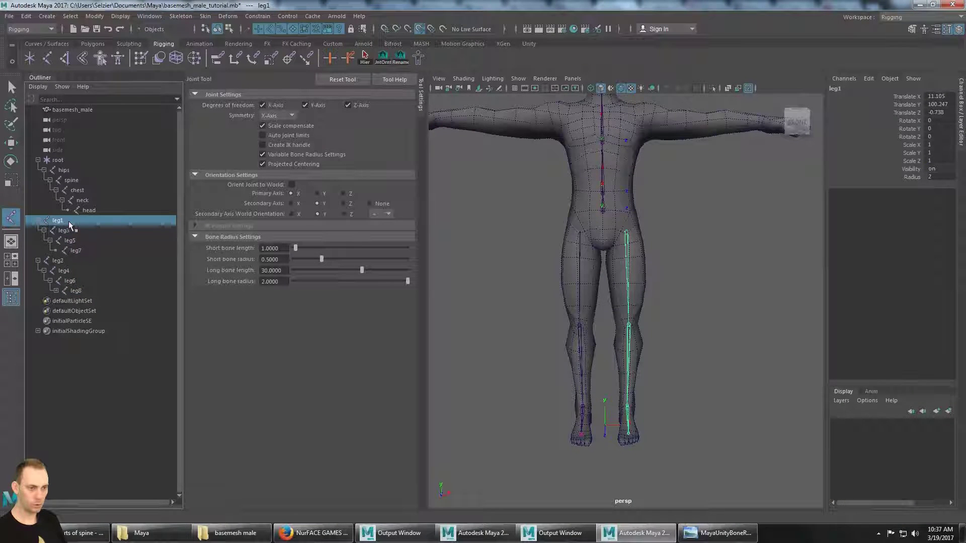
{"action": "left_click", "coordinate": [68, 261], "text": "ctrl"}
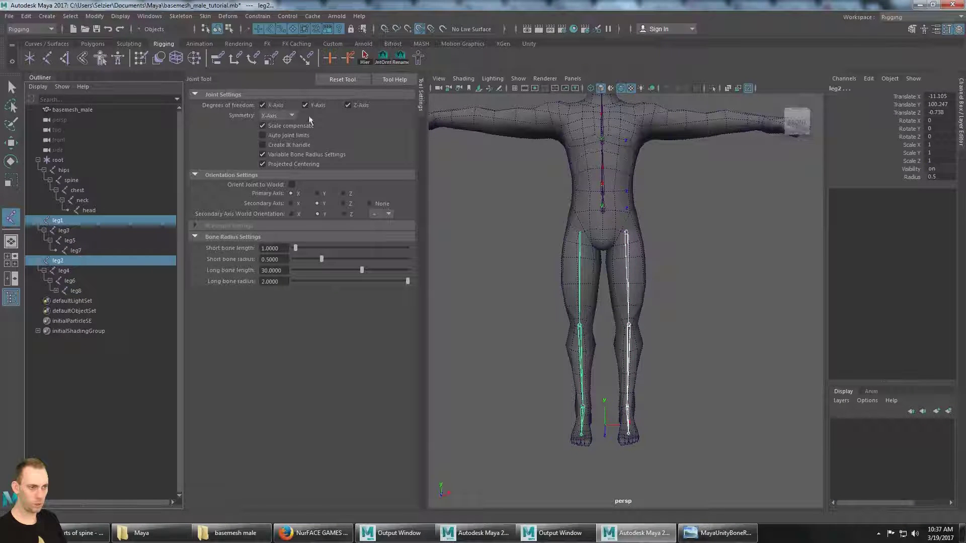
{"action": "left_click", "coordinate": [401, 57]}
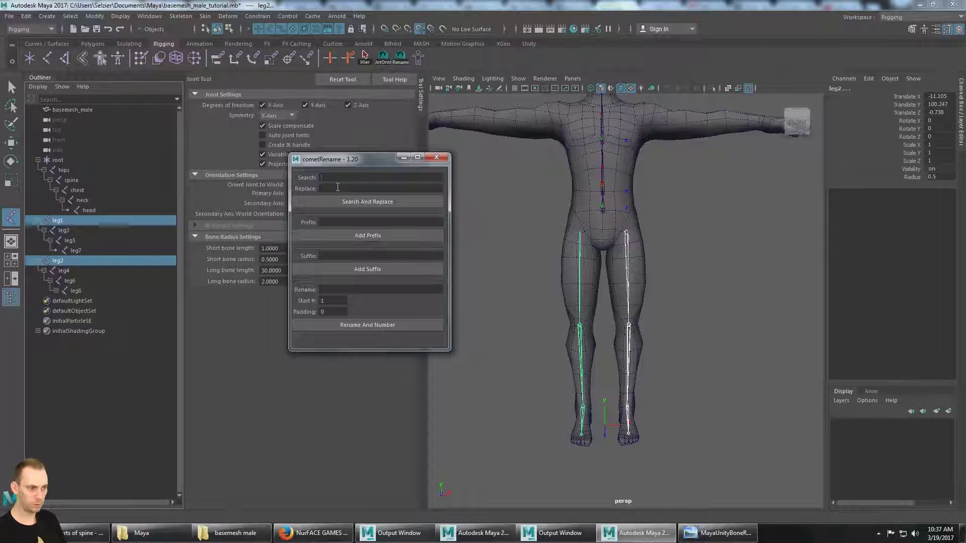
{"action": "left_click", "coordinate": [351, 222]}
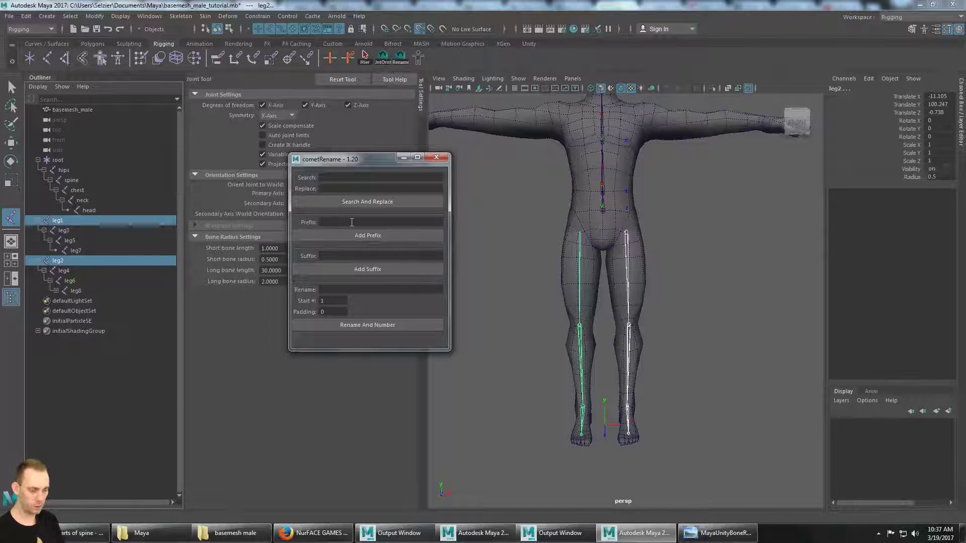
{"action": "type", "text": "upper"}
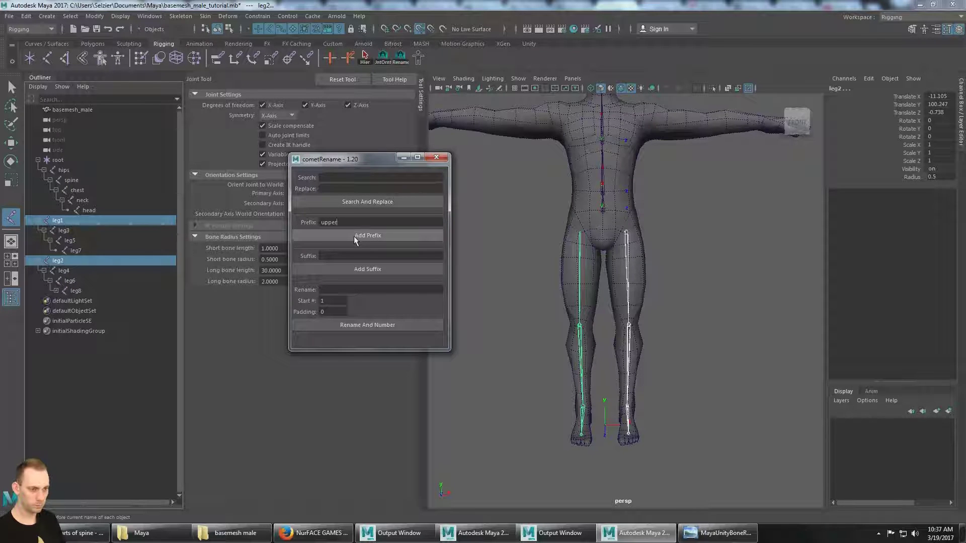
{"action": "left_click", "coordinate": [356, 236]}
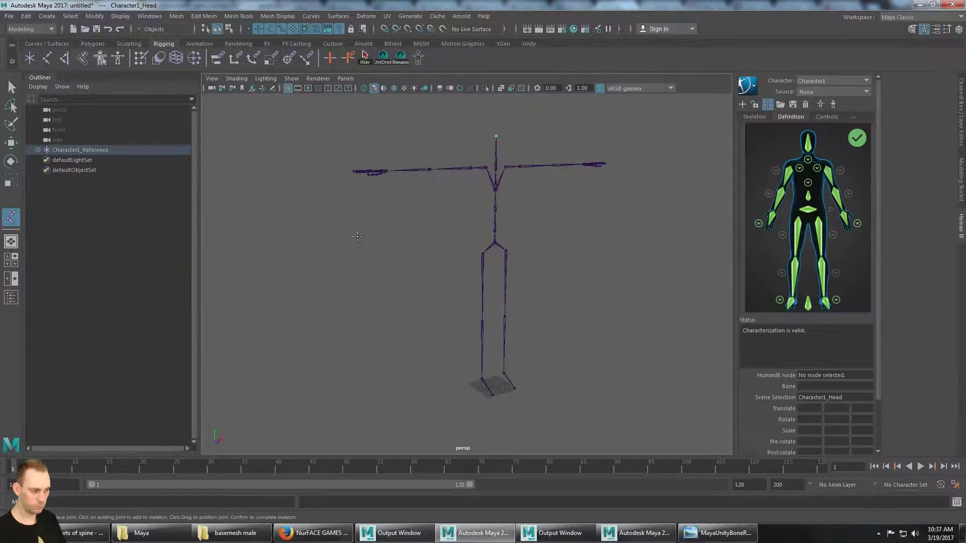
Check the leg bone naming in the MayaUnityBoneReference.jpg image, then return to the basemesh_male_tutorial scene.
{"action": "key", "text": "alt+Tab"}
{"action": "left_click", "coordinate": [726, 536]}
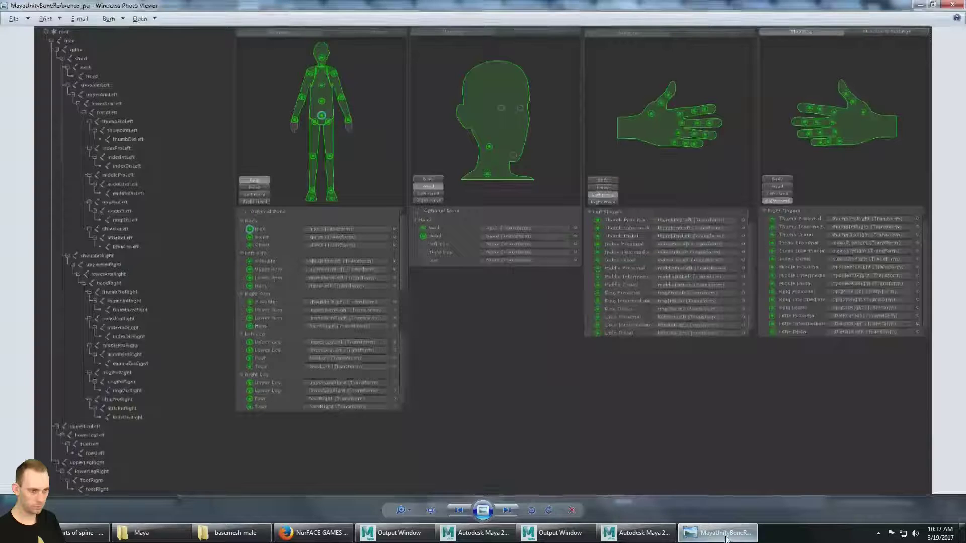
{"action": "left_click", "coordinate": [727, 536]}
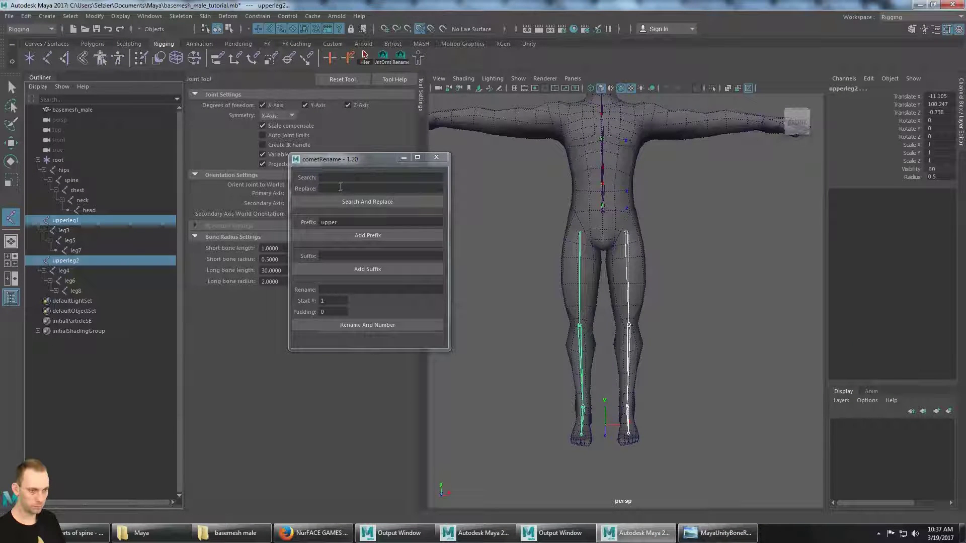
Use cometRename to replace "leg" with "Leg" in the names of all joints in both leg chains.
{"action": "left_click", "coordinate": [70, 221]}
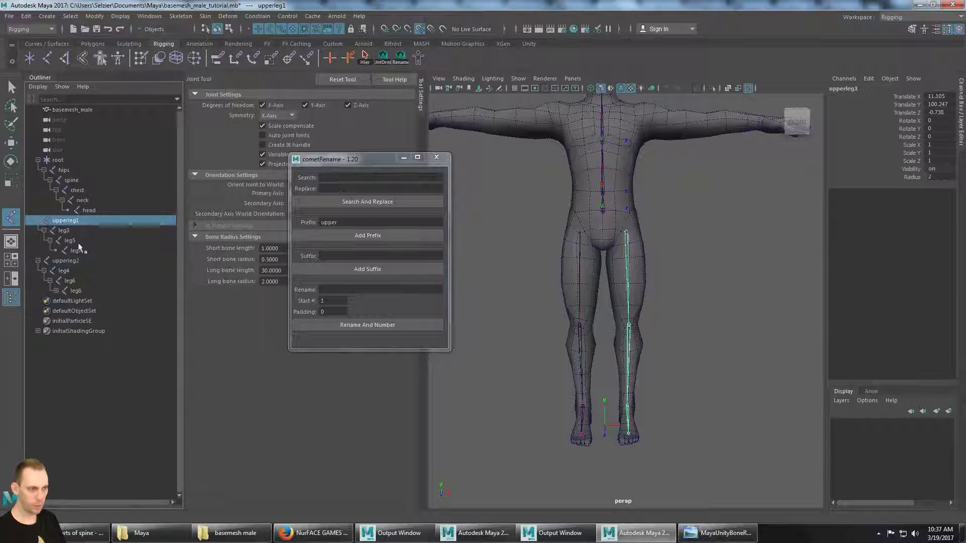
{"action": "left_click", "coordinate": [80, 296], "text": "shift"}
{"action": "left_click", "coordinate": [367, 178]}
{"action": "type", "text": "leg"}
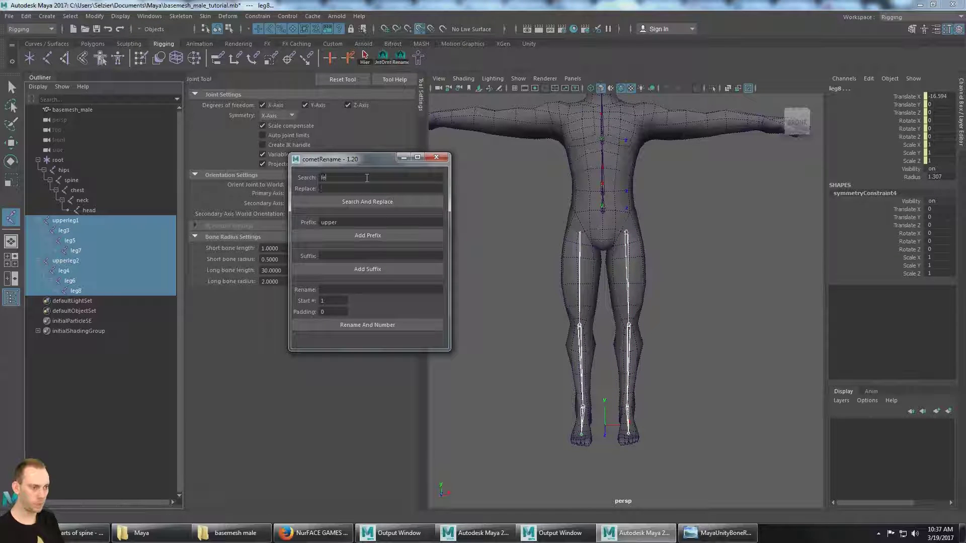
{"action": "key", "text": "Tab"}
{"action": "type", "text": "Leg"}
{"action": "left_click", "coordinate": [361, 201]}
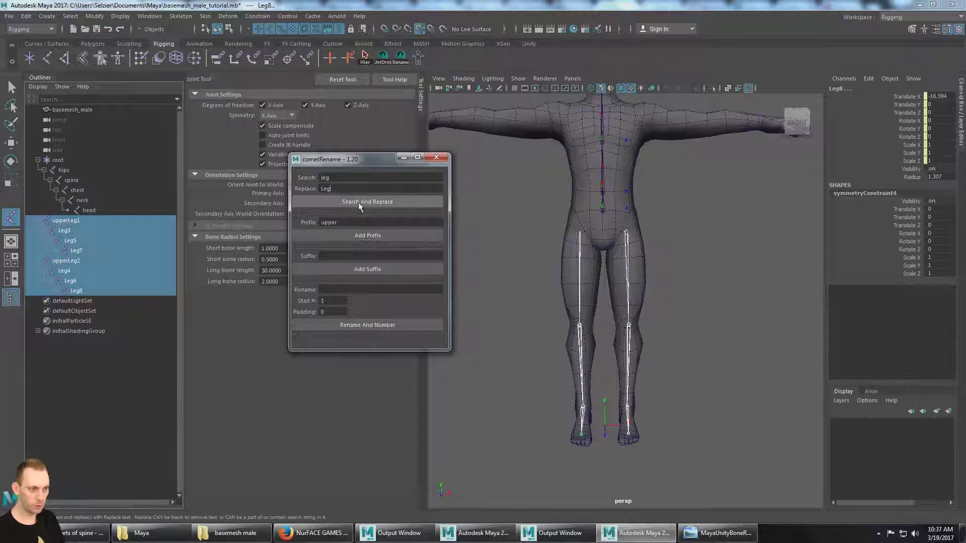
Add the prefix "lower" to the knee joints Leg3 and Leg4 with cometRename.
{"action": "left_click", "coordinate": [76, 229]}
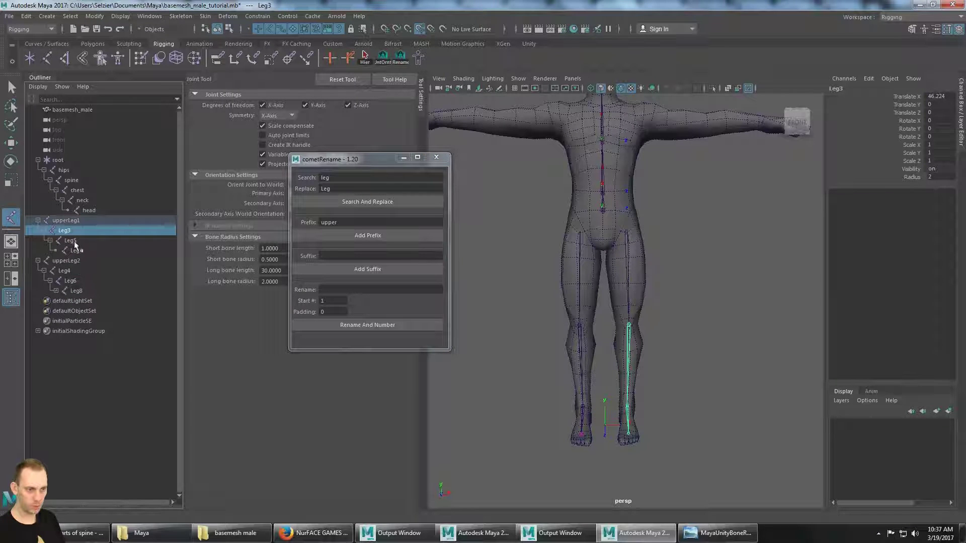
{"action": "left_click", "coordinate": [69, 270], "text": "ctrl"}
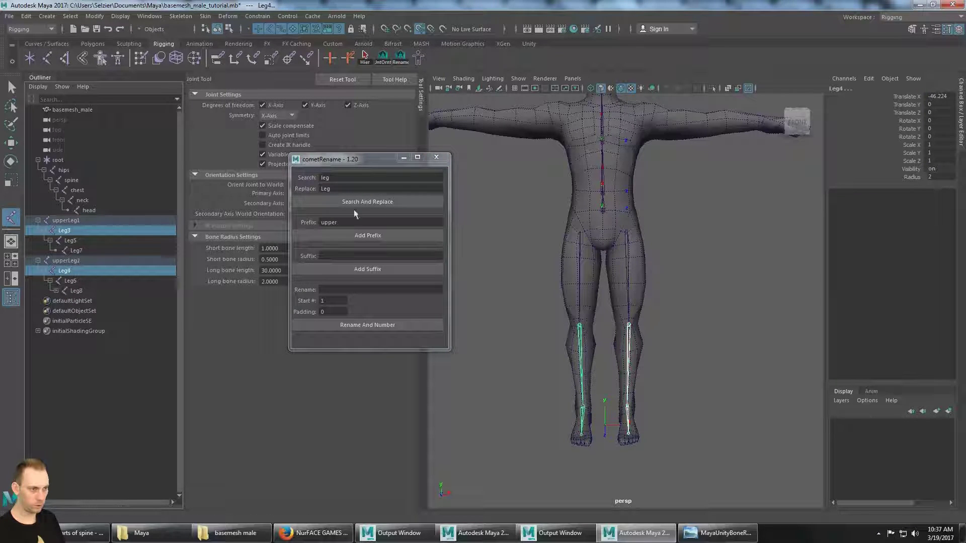
{"action": "double_click", "coordinate": [330, 222]}
{"action": "type", "text": "lower"}
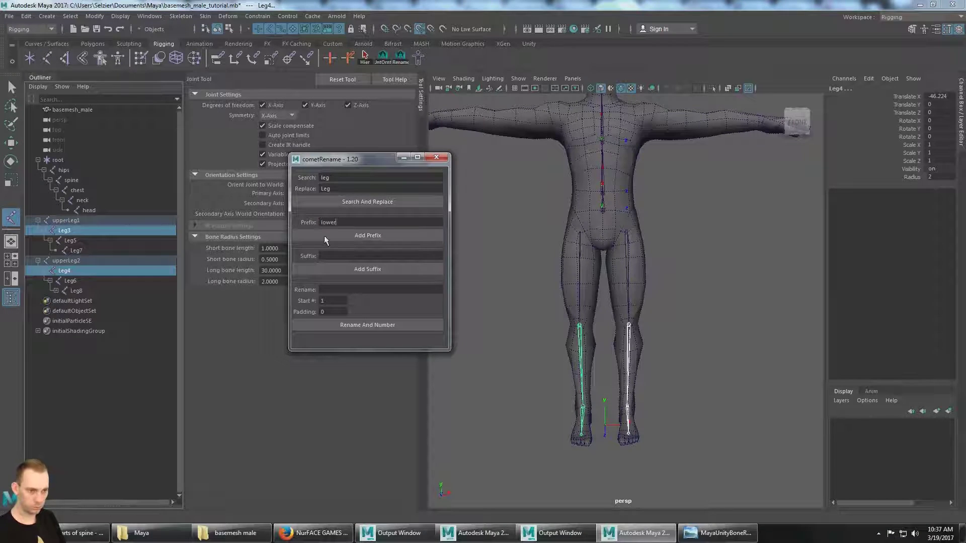
{"action": "left_click", "coordinate": [370, 236]}
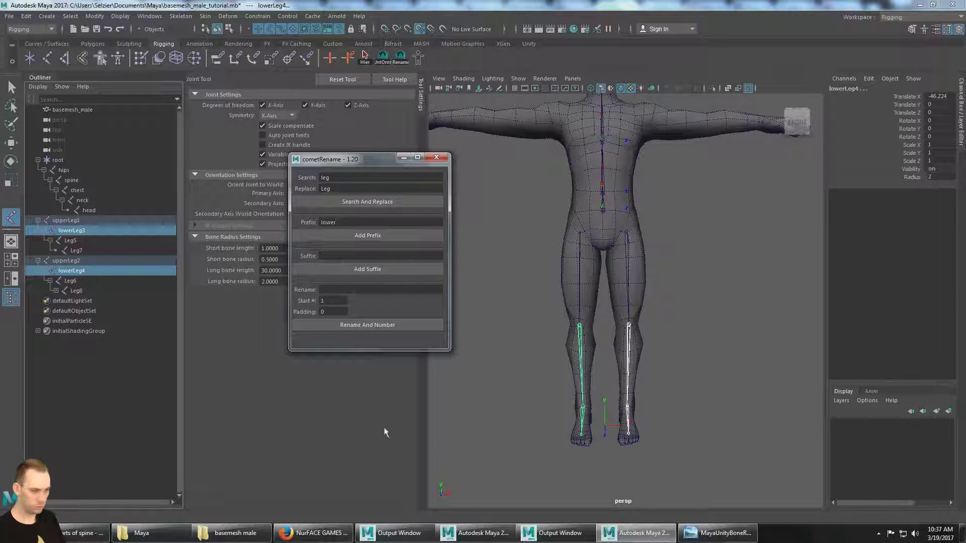
Consult the Unity bone reference image and replace "Leg" with "Foot" in the names of Leg5 and Leg6 using cometRename.
{"action": "key", "text": "alt+Tab"}
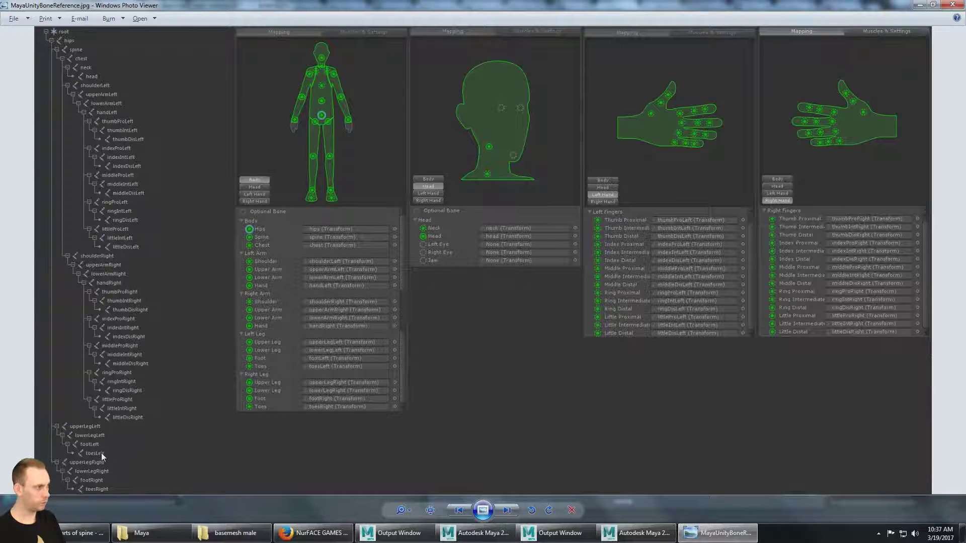
{"action": "left_click", "coordinate": [923, 7]}
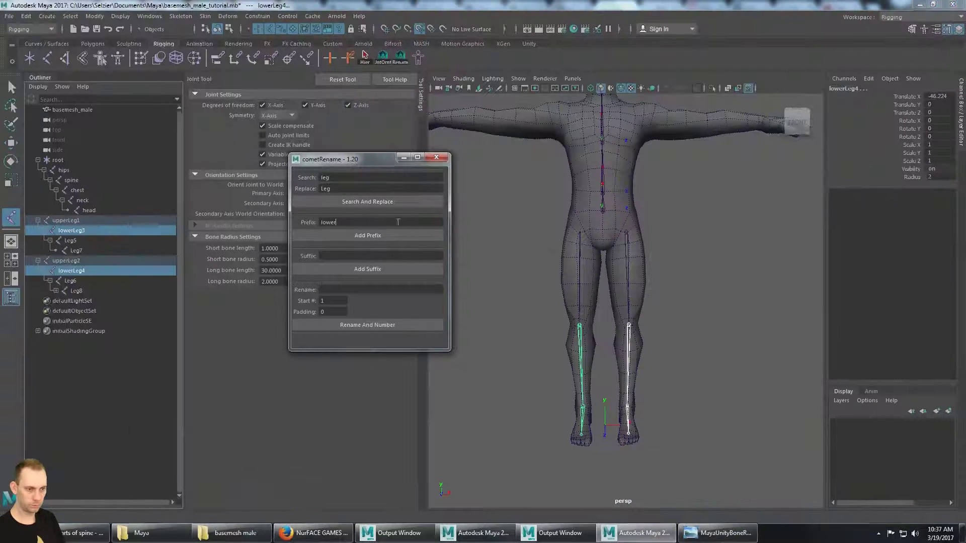
{"action": "left_click", "coordinate": [101, 282]}
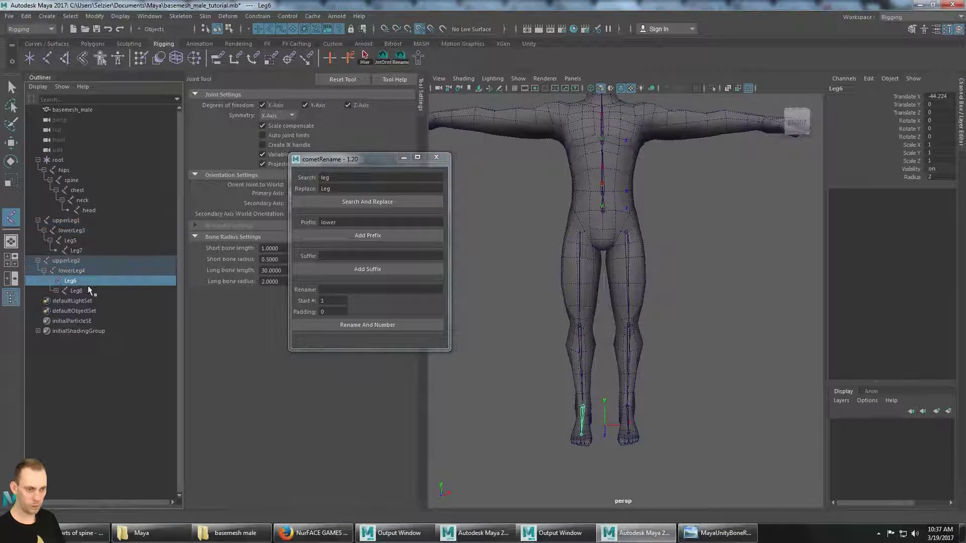
{"action": "left_click", "coordinate": [74, 240], "text": "ctrl"}
{"action": "left_click_drag", "start_coordinate": [338, 177], "coordinate": [309, 175]}
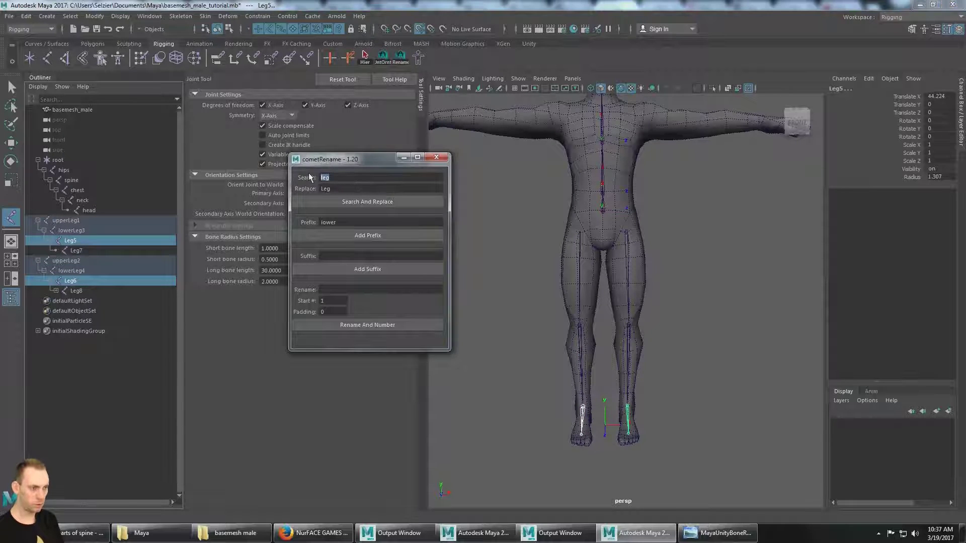
{"action": "type", "text": "Leg"}
{"action": "key", "text": "Tab"}
{"action": "type", "text": "Foot"}
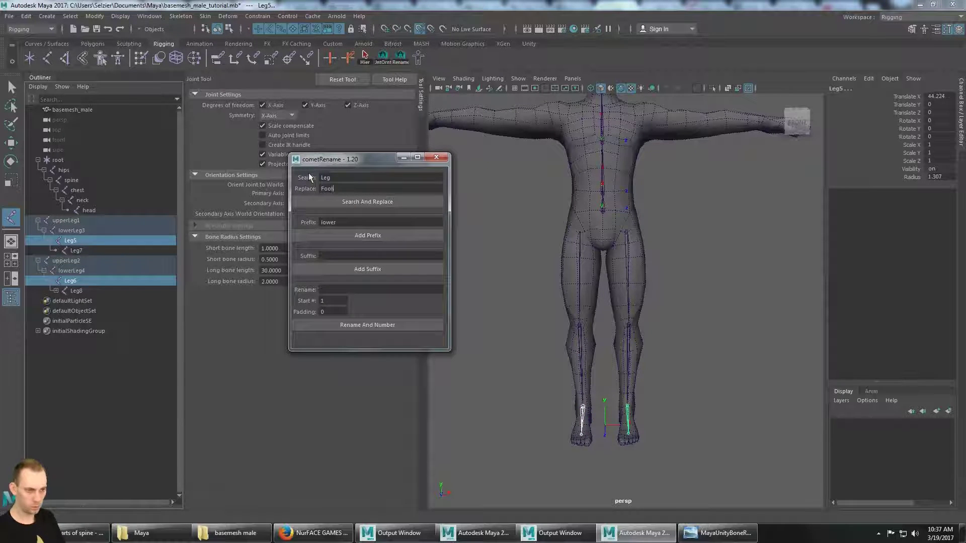
{"action": "left_click", "coordinate": [325, 201]}
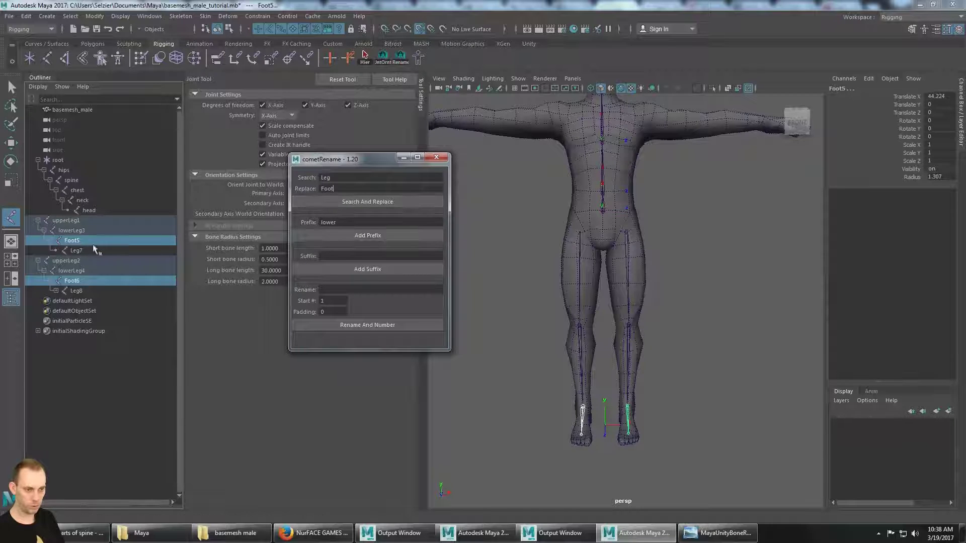
Replace "Leg" with "toes" in the names of the end joints Leg7 and Leg8 using cometRename.
{"action": "left_click", "coordinate": [77, 250]}
{"action": "left_click", "coordinate": [83, 291], "text": "ctrl"}
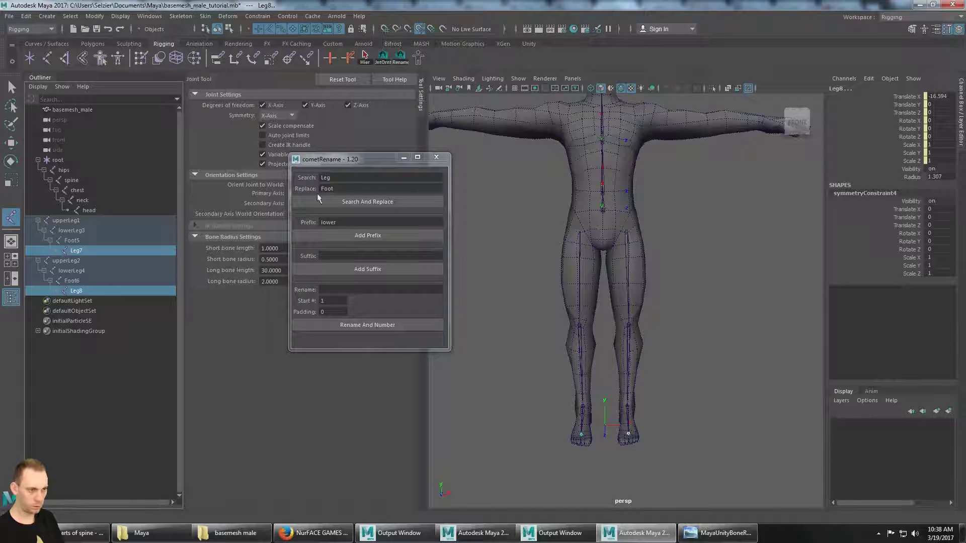
{"action": "left_click", "coordinate": [340, 179]}
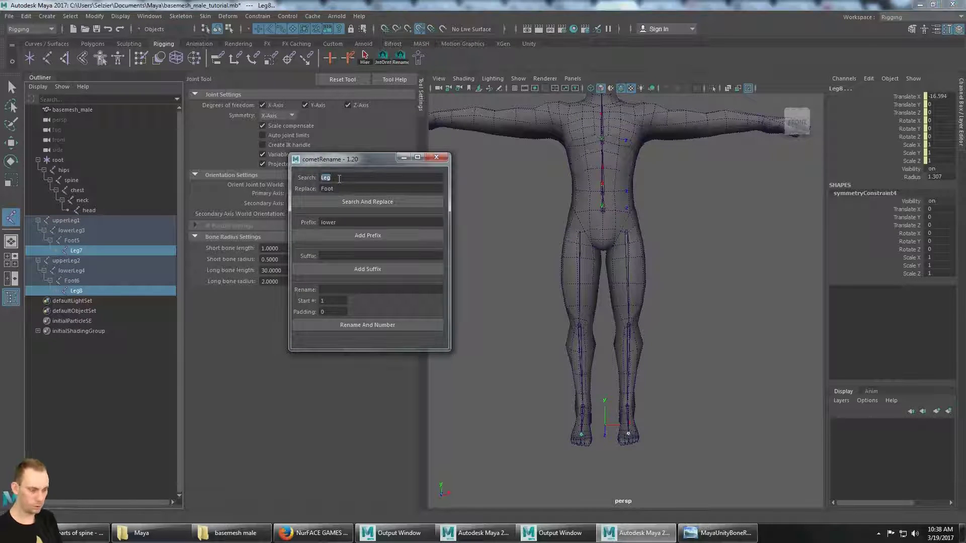
{"action": "key", "text": "Tab"}
{"action": "type", "text": "Toes"}
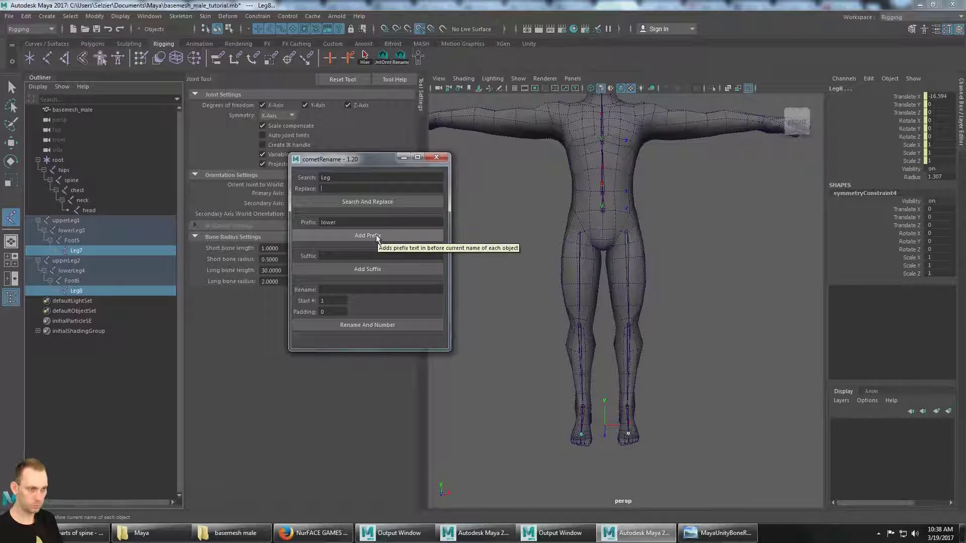
{"action": "type", "text": "t"}
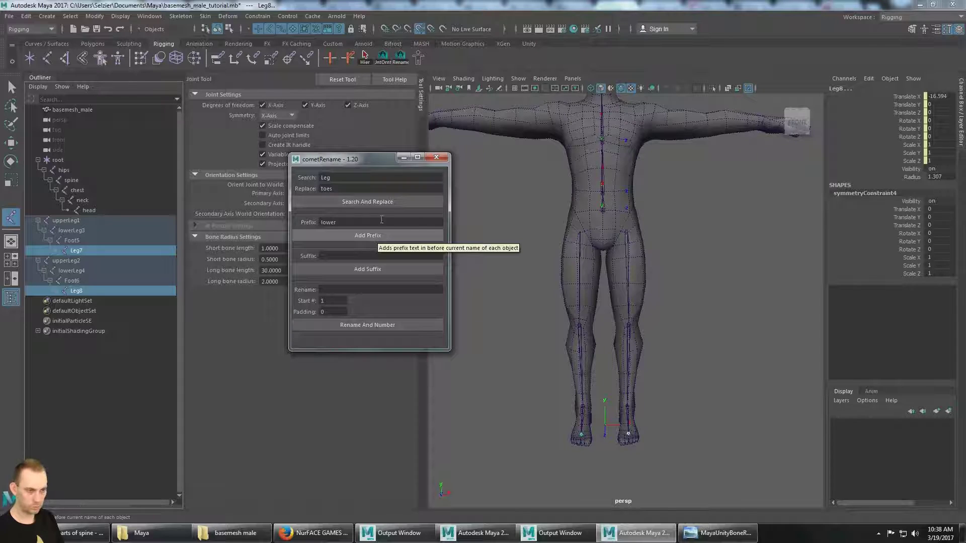
{"action": "left_click", "coordinate": [372, 201]}
Remove the trailing numbers from the joint names toes8, Foot6, lowerLeg4 and upperLeg2 in the Outliner.
{"action": "left_click", "coordinate": [97, 290]}
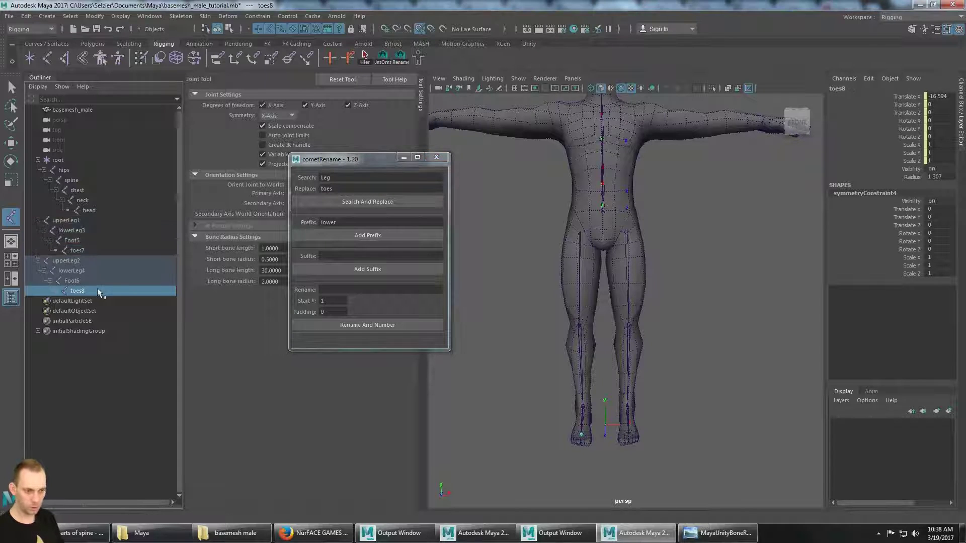
{"action": "key", "text": "F2"}
{"action": "double_click", "coordinate": [91, 291]}
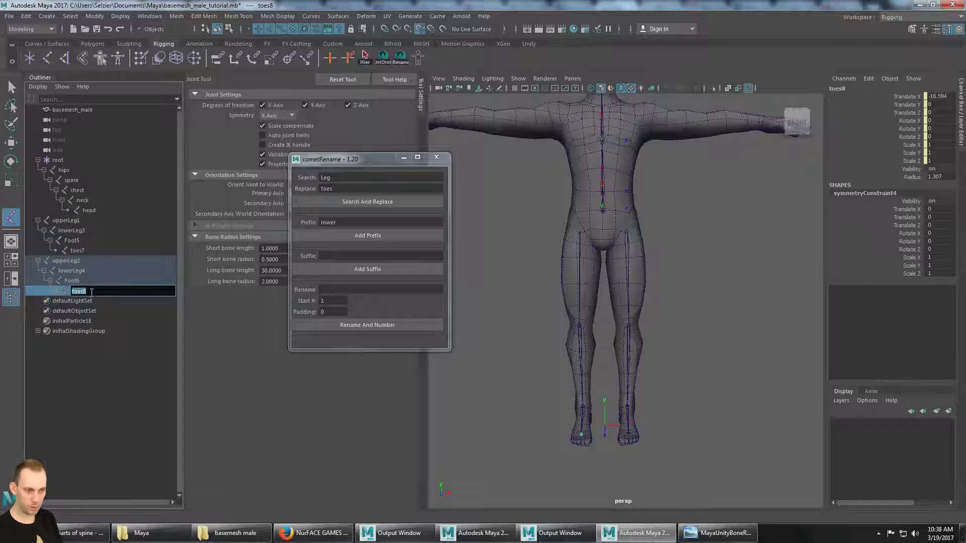
{"action": "key", "text": "Return"}
{"action": "key", "text": "Up"}
{"action": "double_click", "coordinate": [92, 280]}
{"action": "key", "text": "BackSpace"}
{"action": "double_click", "coordinate": [97, 271]}
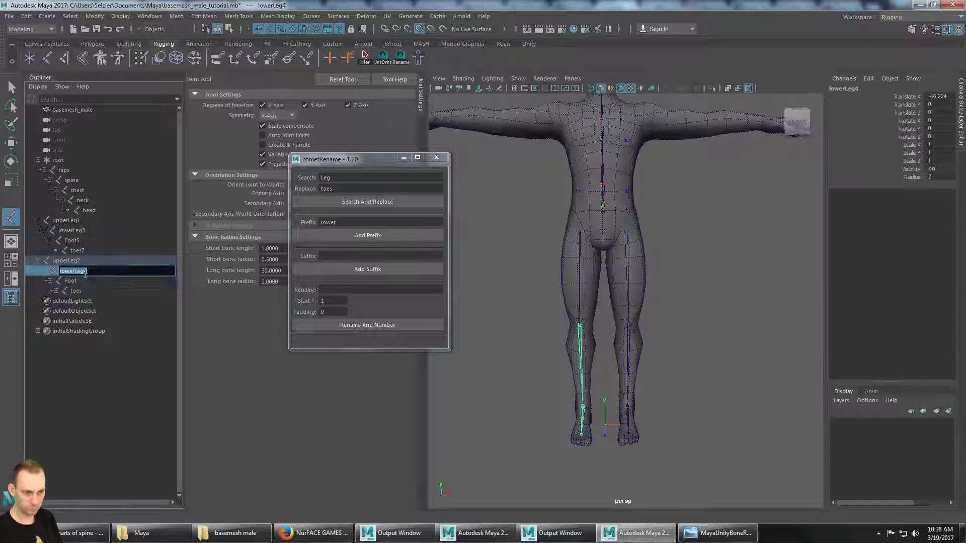
{"action": "key", "text": "BackSpace"}
{"action": "double_click", "coordinate": [101, 261]}
{"action": "key", "text": "BackSpace"}
Remove the trailing numbers from the names of toes7, Foot5 and lowerLeg3 in the upperLeg1 chain.
{"action": "double_click", "coordinate": [90, 251]}
{"action": "key", "text": "BackSpace"}
{"action": "double_click", "coordinate": [74, 241]}
{"action": "key", "text": "BackSpace"}
{"action": "double_click", "coordinate": [101, 230]}
{"action": "key", "text": "BackSpace"}
Use cometRename to replace "Foot" with "foot" in the names of both foot joints.
{"action": "left_click", "coordinate": [99, 241]}
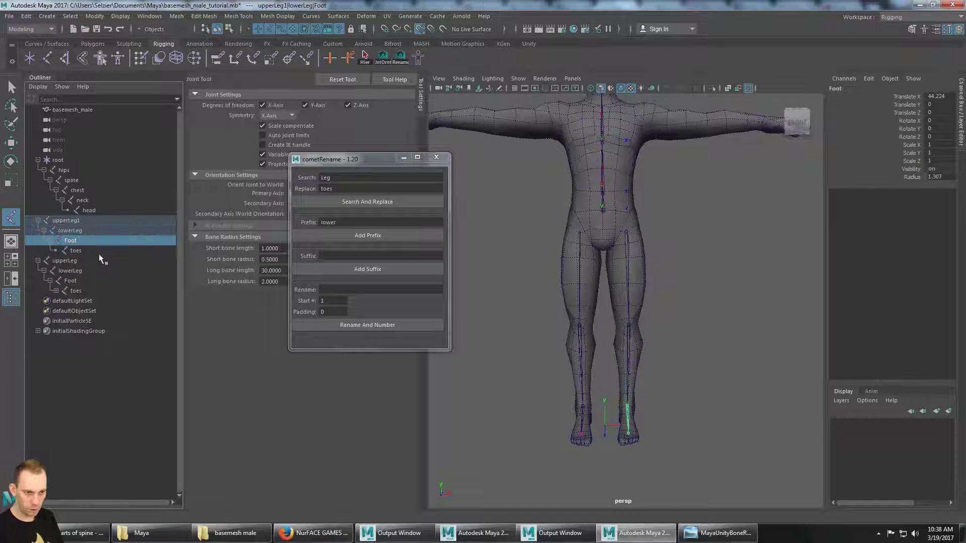
{"action": "left_click", "coordinate": [75, 280], "text": "ctrl"}
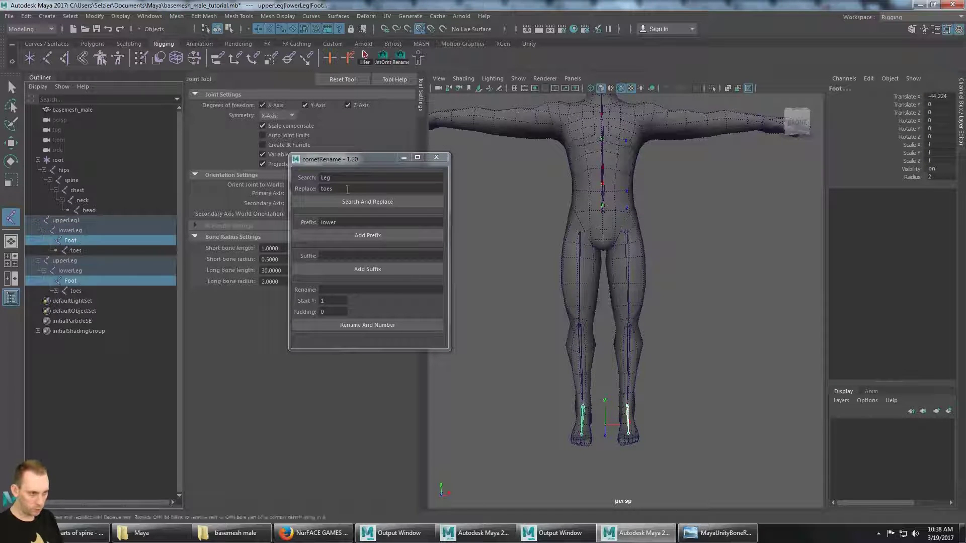
{"action": "double_click", "coordinate": [325, 177]}
{"action": "type", "text": "Foot"}
{"action": "key", "text": "Tab"}
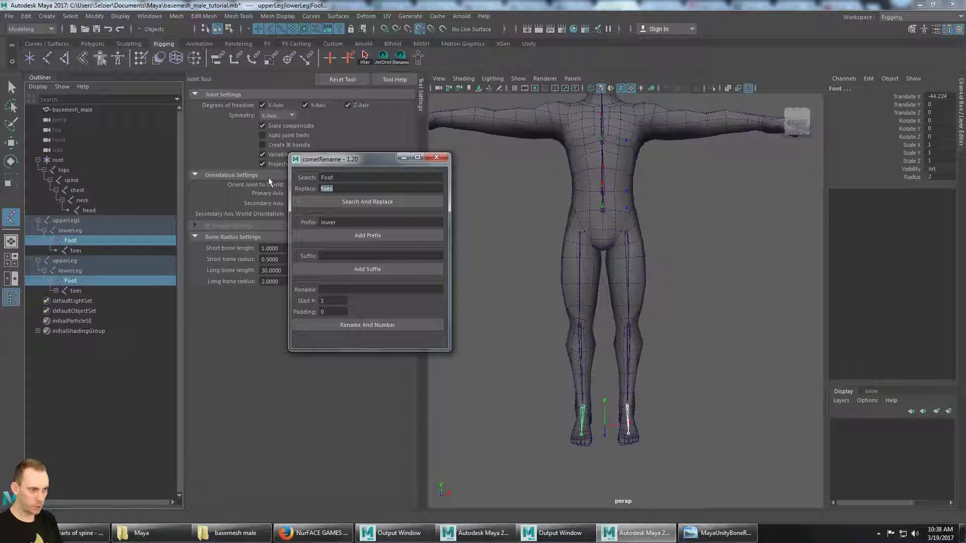
{"action": "type", "text": "foot"}
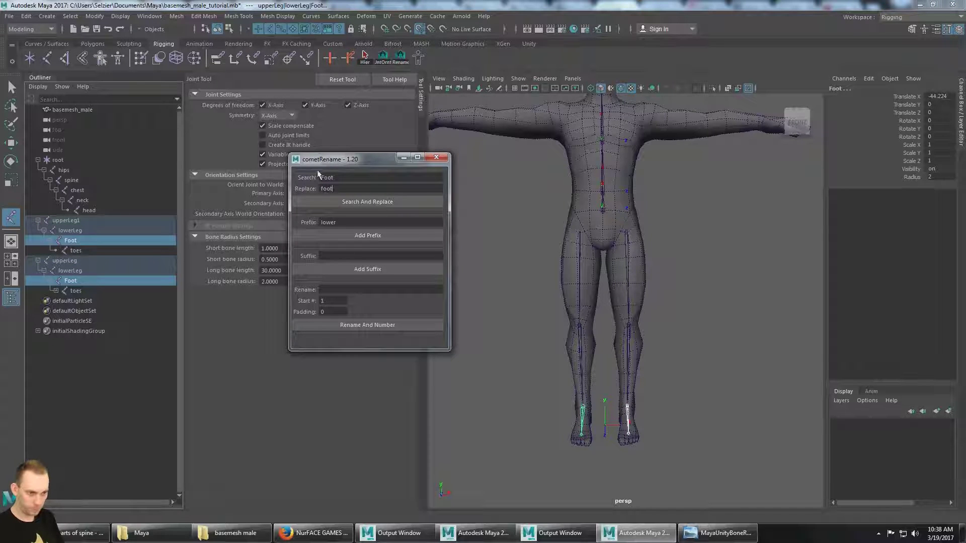
{"action": "left_click", "coordinate": [373, 202]}
Try to rename the upperLeg1 joint as upperLeg in the Outliner.
{"action": "double_click", "coordinate": [85, 220]}
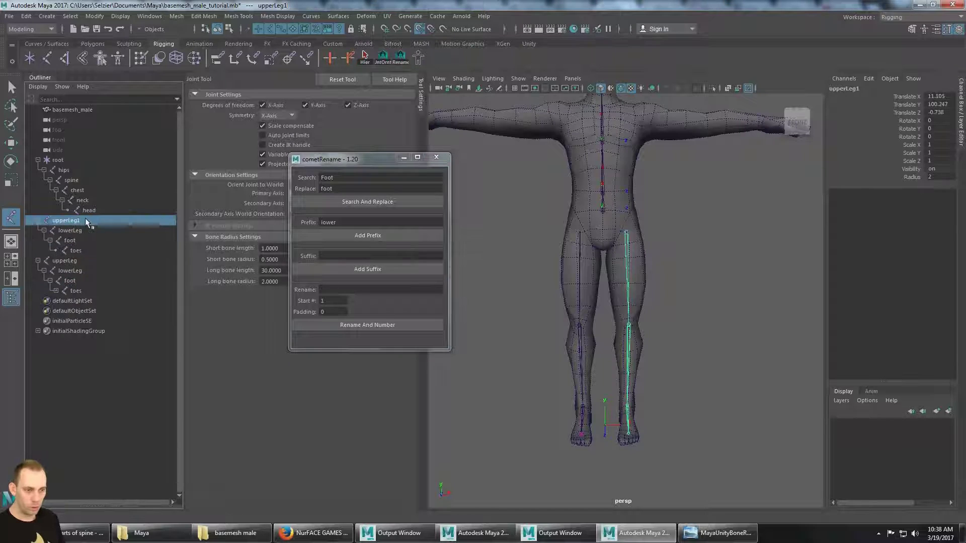
{"action": "key", "text": "Return"}
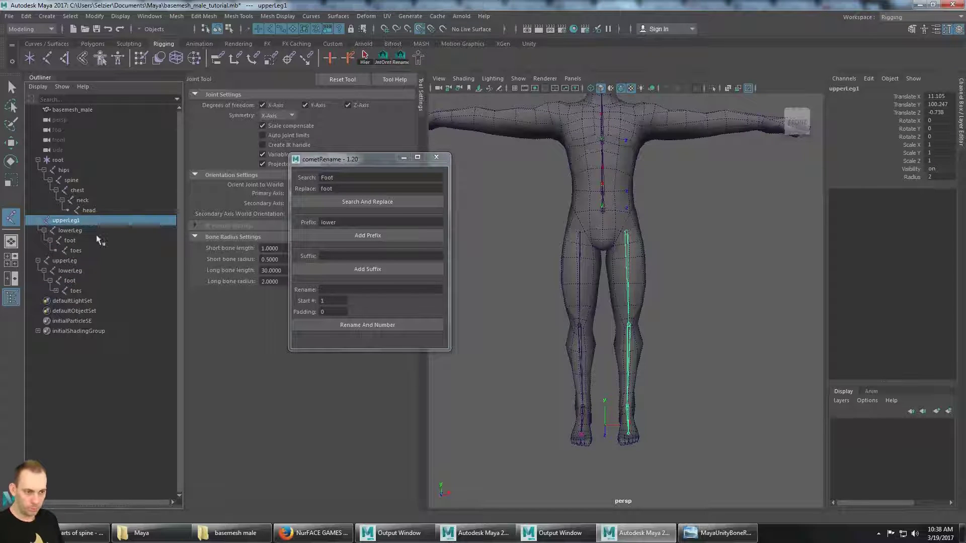
{"action": "double_click", "coordinate": [93, 220]}
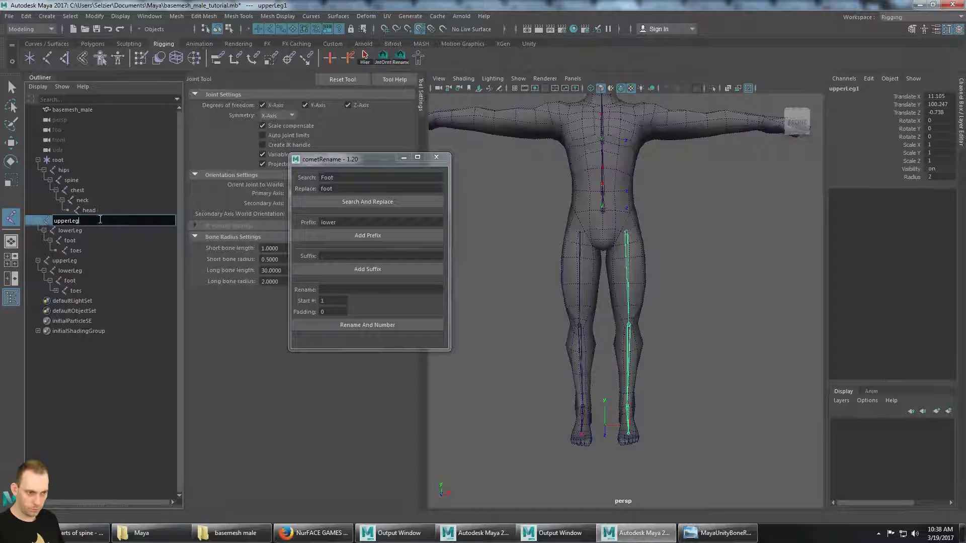
{"action": "key", "text": "Return"}
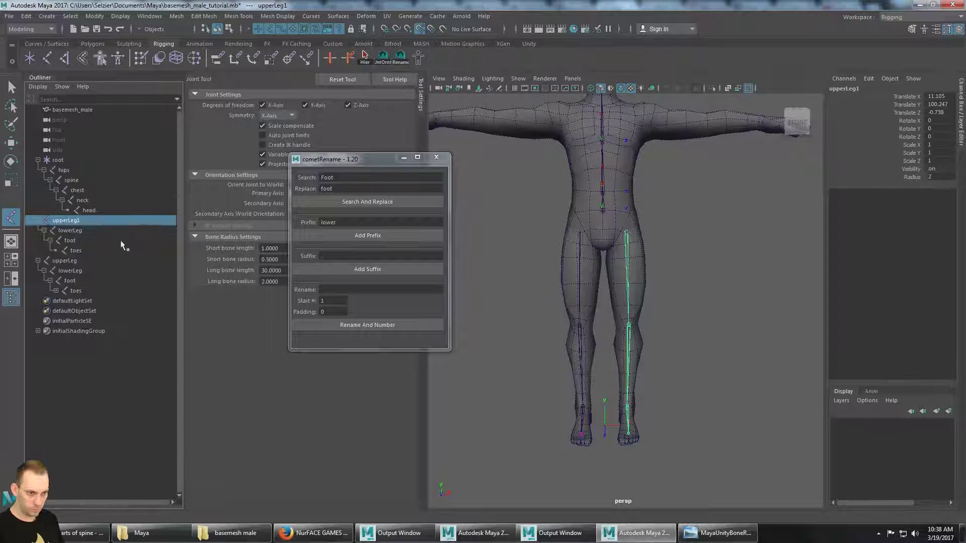
Rename the upperLeg1 joint as upperLegRight and check the naming against the MayaUnityBoneReference.jpg image.
{"action": "double_click", "coordinate": [89, 222]}
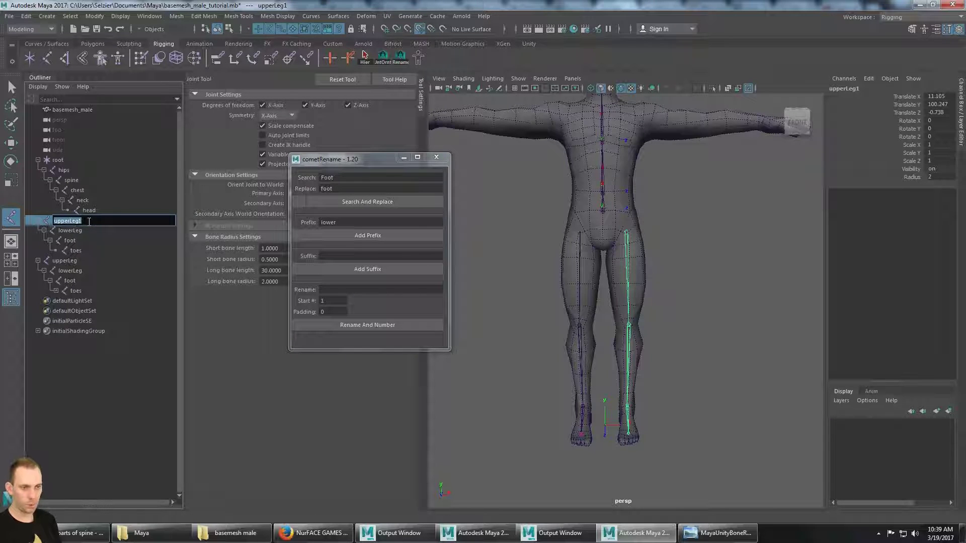
{"action": "key", "text": "Right"}
{"action": "key", "text": "BackSpace"}
{"action": "type", "text": "Right"}
{"action": "key", "text": "Return"}
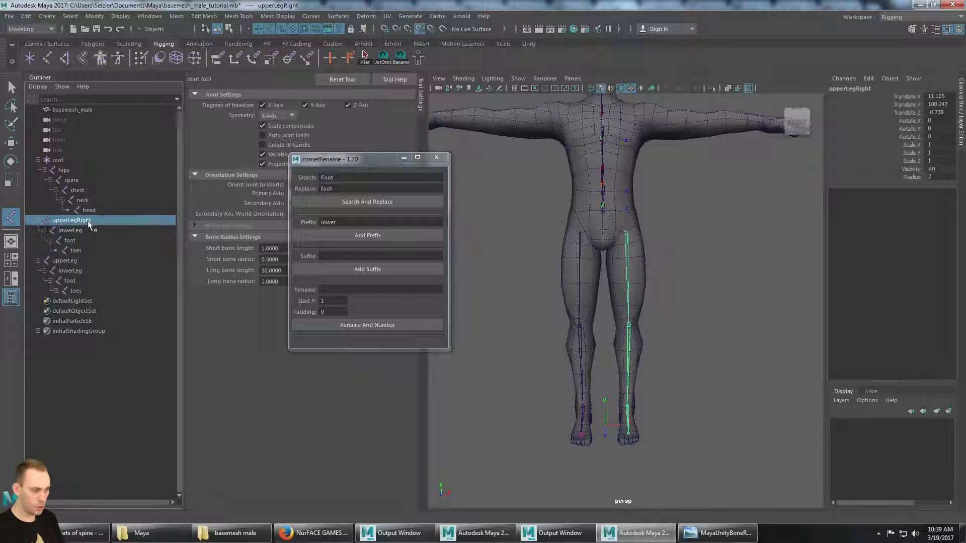
{"action": "left_click", "coordinate": [697, 532]}
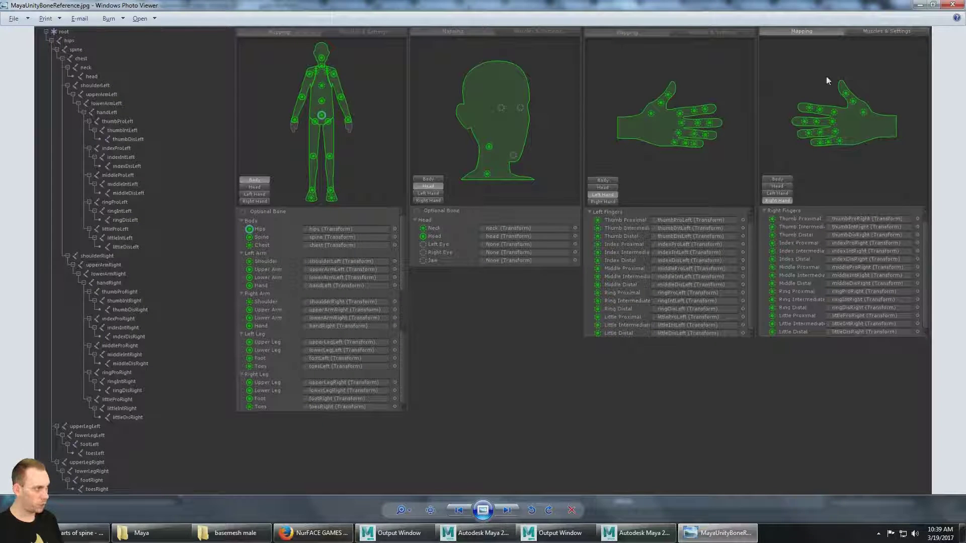
{"action": "left_click", "coordinate": [920, 4]}
Add the suffix "left" to the lowerLeg, foot and toes joints beneath upperLegRight with cometRename.
{"action": "left_click", "coordinate": [90, 229]}
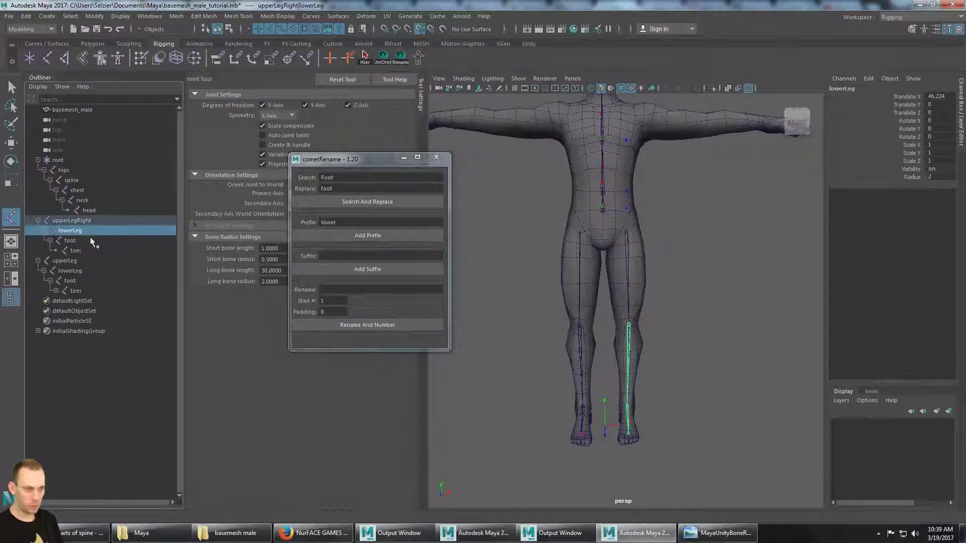
{"action": "left_click", "coordinate": [90, 251], "text": "shift"}
{"action": "left_click", "coordinate": [376, 179]}
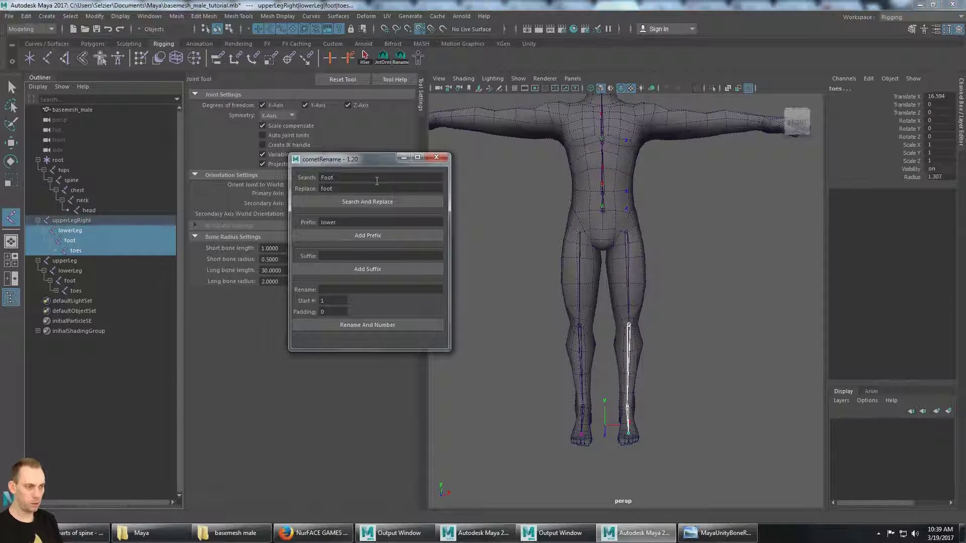
{"action": "key", "text": "BackSpace"}
{"action": "key", "text": "BackSpace"}
{"action": "key", "text": "BackSpace"}
{"action": "key", "text": "BackSpace"}
{"action": "left_click", "coordinate": [332, 258]}
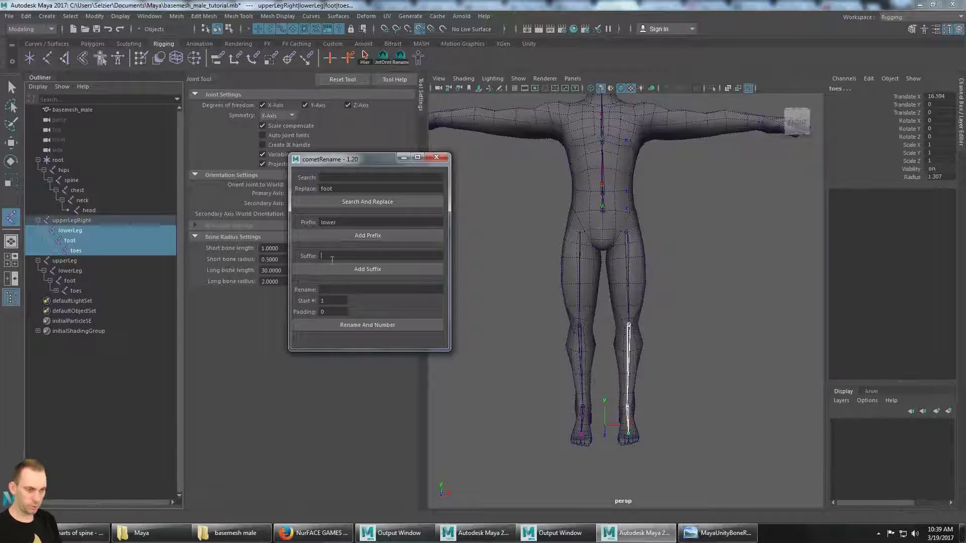
{"action": "type", "text": "rig"}
{"action": "key", "text": "BackSpace"}
{"action": "key", "text": "BackSpace"}
{"action": "key", "text": "BackSpace"}
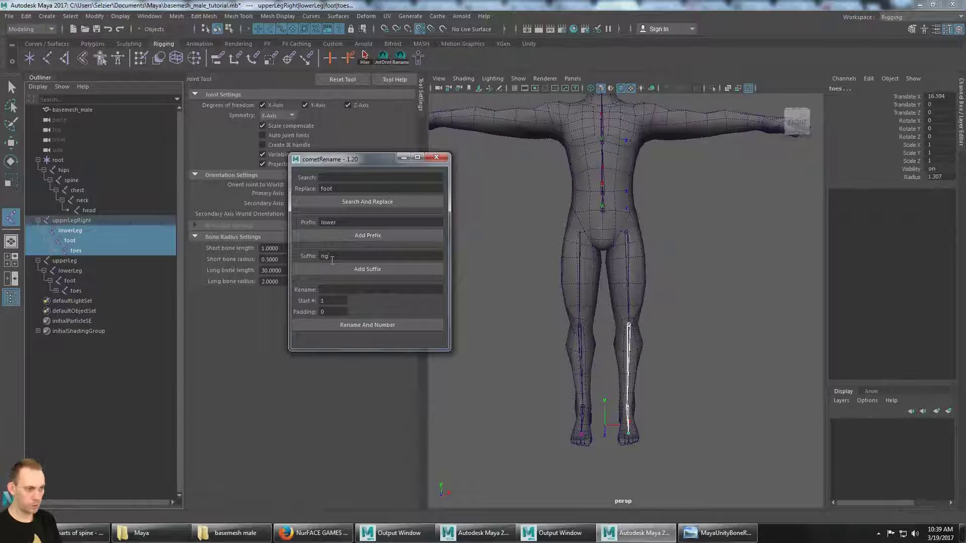
{"action": "type", "text": "left"}
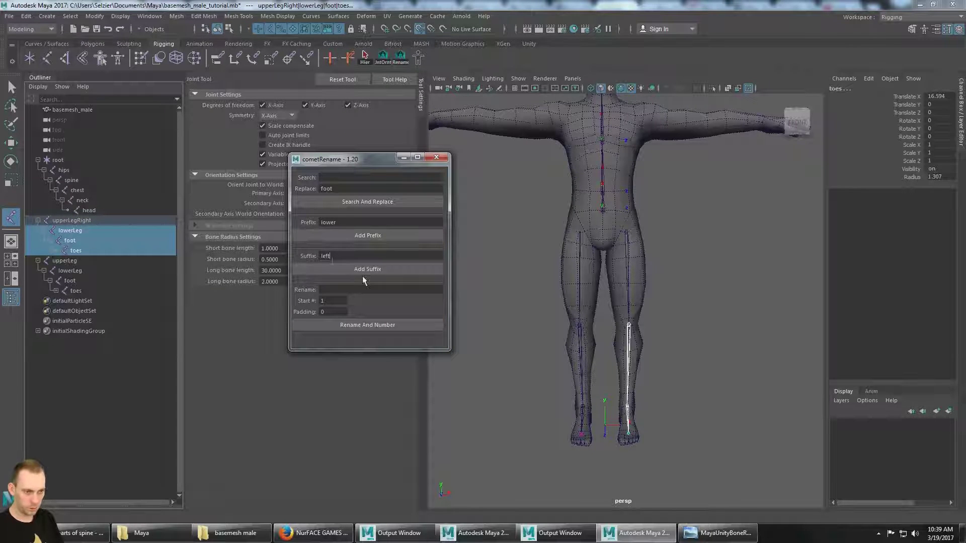
{"action": "left_click", "coordinate": [368, 270]}
Rename the upperLegRight joint as upperLegLeft in the Outliner.
{"action": "left_click", "coordinate": [109, 220]}
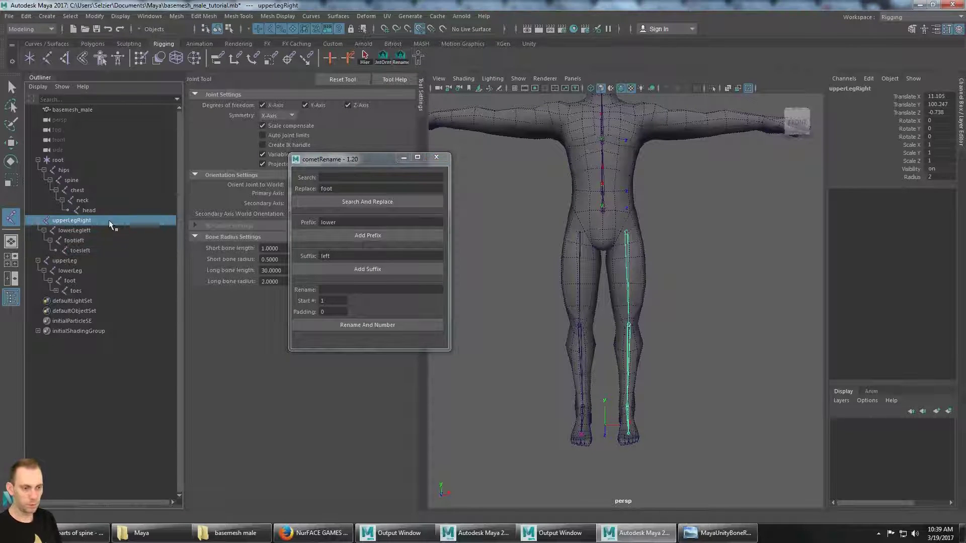
{"action": "double_click", "coordinate": [83, 220]}
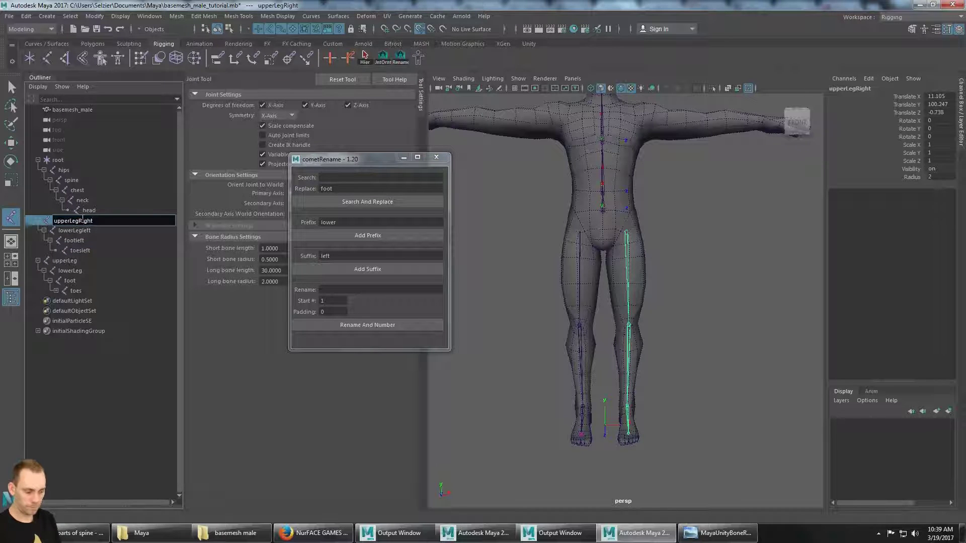
{"action": "key", "text": "BackSpace"}
{"action": "key", "text": "BackSpace"}
{"action": "key", "text": "BackSpace"}
{"action": "key", "text": "BackSpace"}
{"action": "key", "text": "BackSpace"}
{"action": "type", "text": "Left"}
{"action": "key", "text": "Return"}
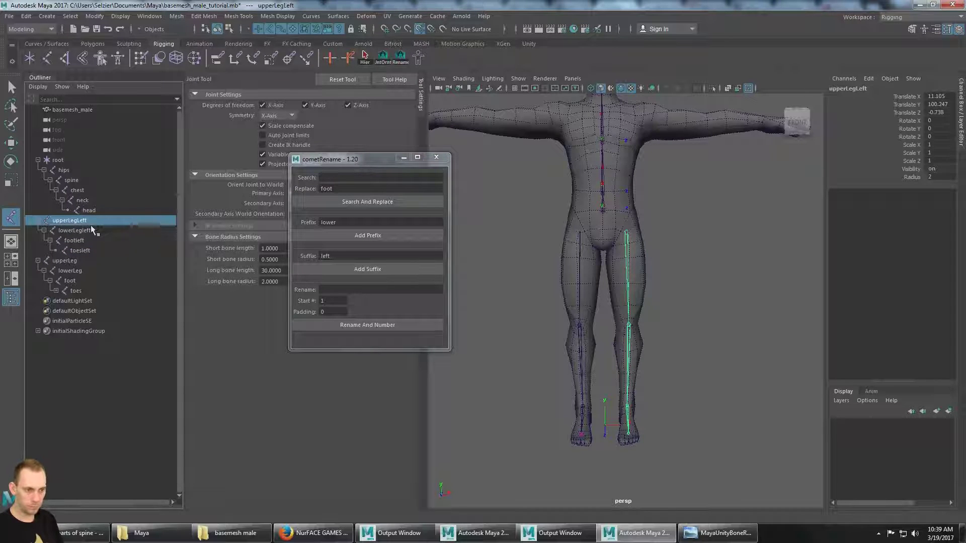
Add the suffix "Right" to the upperLeg, lowerLeg, foot and toes joints of the other leg chain with cometRename.
{"action": "left_click", "coordinate": [85, 262]}
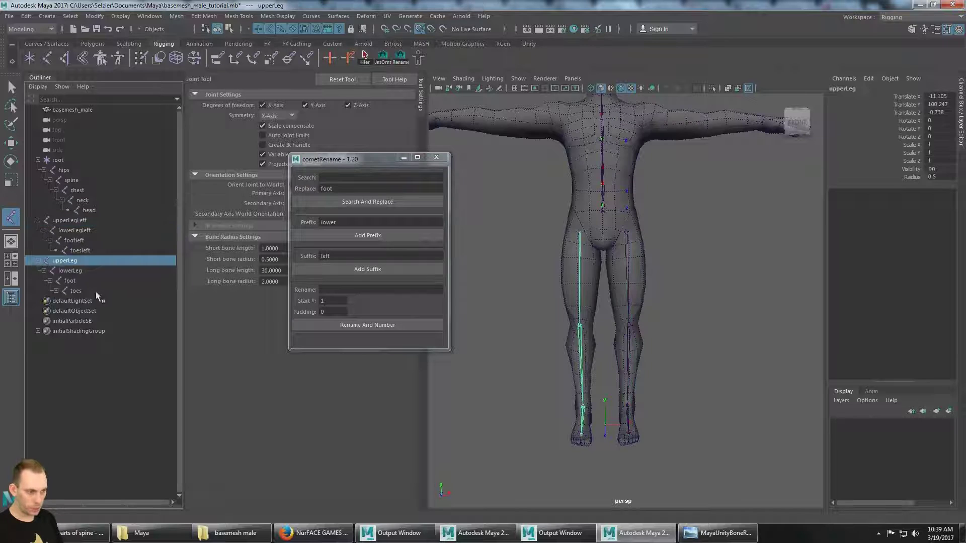
{"action": "left_click", "coordinate": [96, 292], "text": "shift"}
{"action": "left_click", "coordinate": [363, 254]}
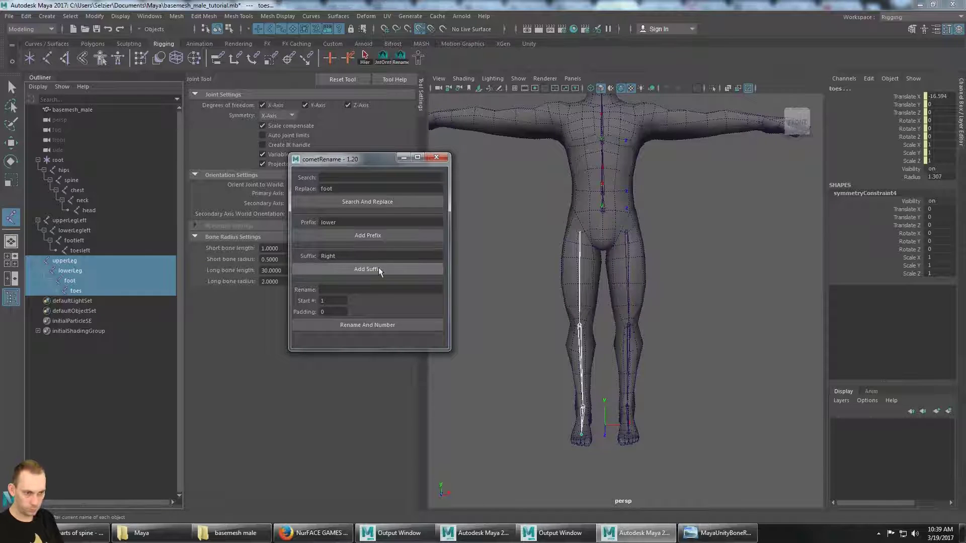
{"action": "left_click", "coordinate": [379, 268]}
Replace "left" with "Left" in the names of lowerLegleft, footleft and toesleft, and close cometRename.
{"action": "left_click", "coordinate": [99, 221]}
{"action": "left_click", "coordinate": [98, 231]}
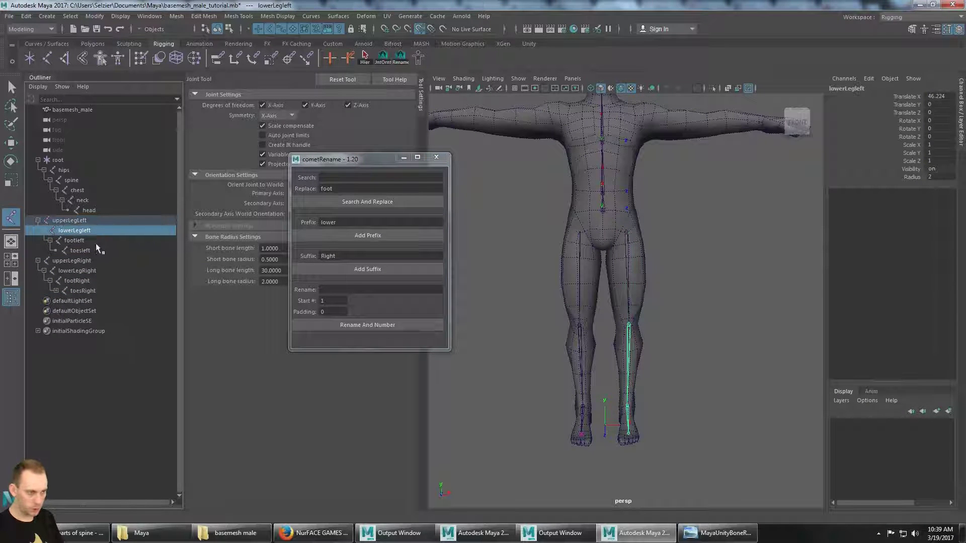
{"action": "left_click", "coordinate": [95, 250], "text": "shift"}
{"action": "left_click", "coordinate": [355, 180]}
{"action": "type", "text": "left"}
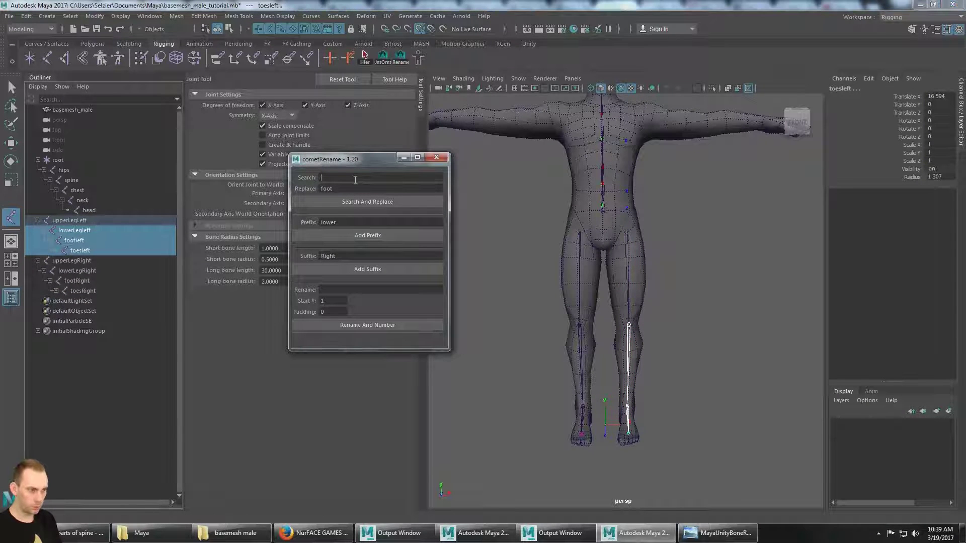
{"action": "key", "text": "Tab"}
{"action": "type", "text": "Left"}
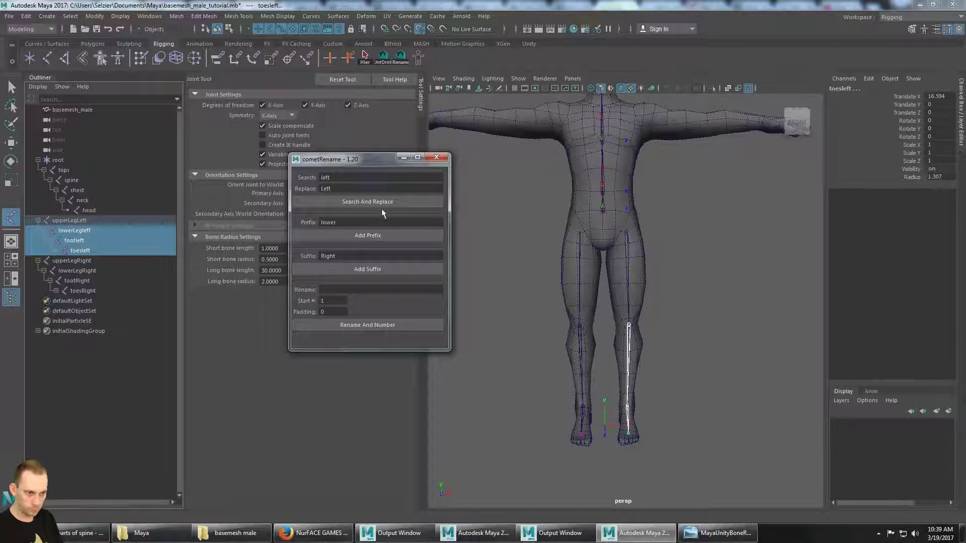
{"action": "left_click", "coordinate": [384, 205]}
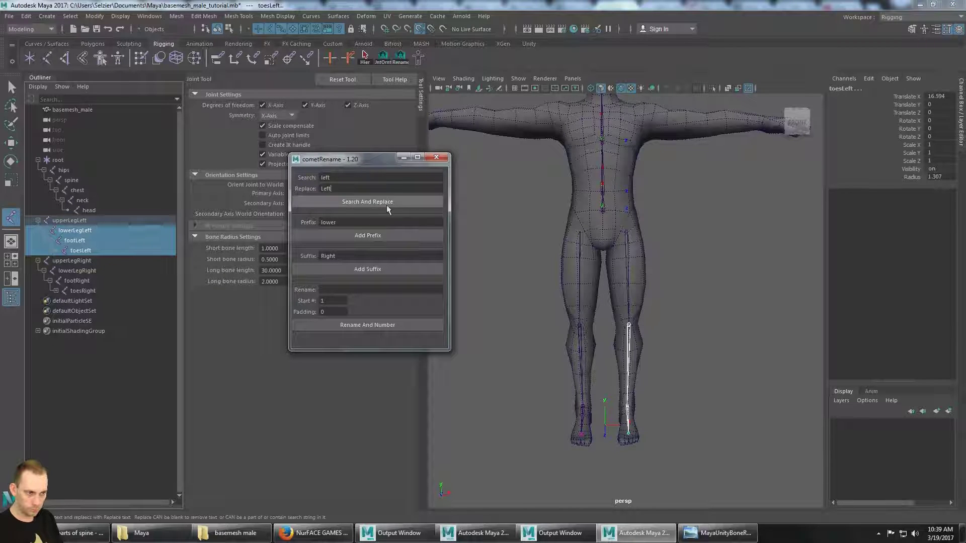
{"action": "left_click", "coordinate": [436, 157]}
Delete the symmetry constraint nested under the toesRight joint.
{"action": "left_click", "coordinate": [56, 291]}
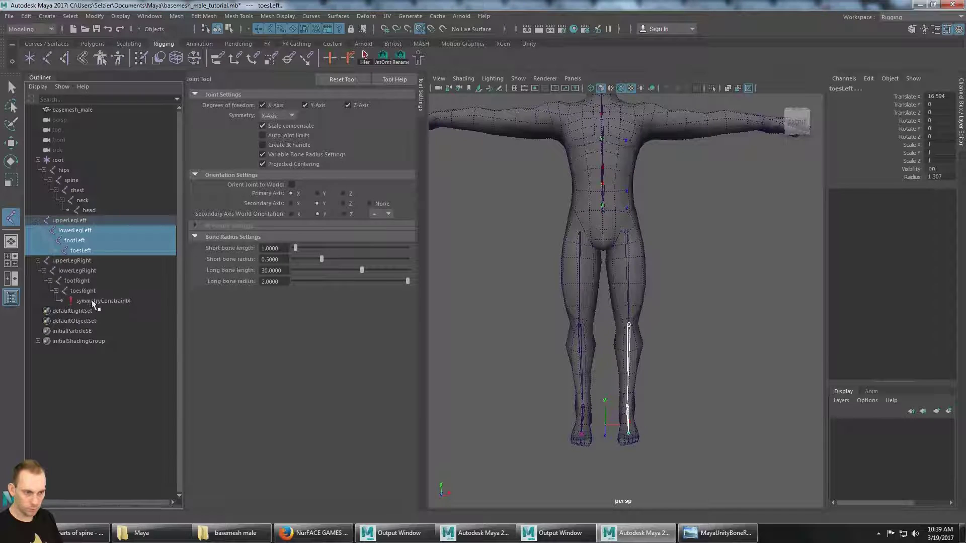
{"action": "left_click", "coordinate": [87, 300]}
{"action": "key", "text": "Delete"}
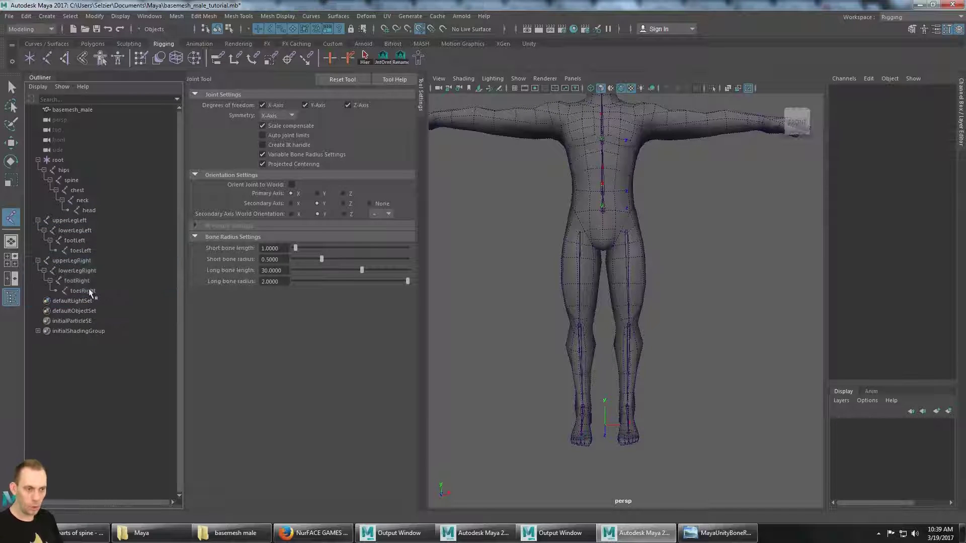
Parent the upperLegLeft and upperLegRight joints under the hips joint.
{"action": "left_click", "coordinate": [80, 221]}
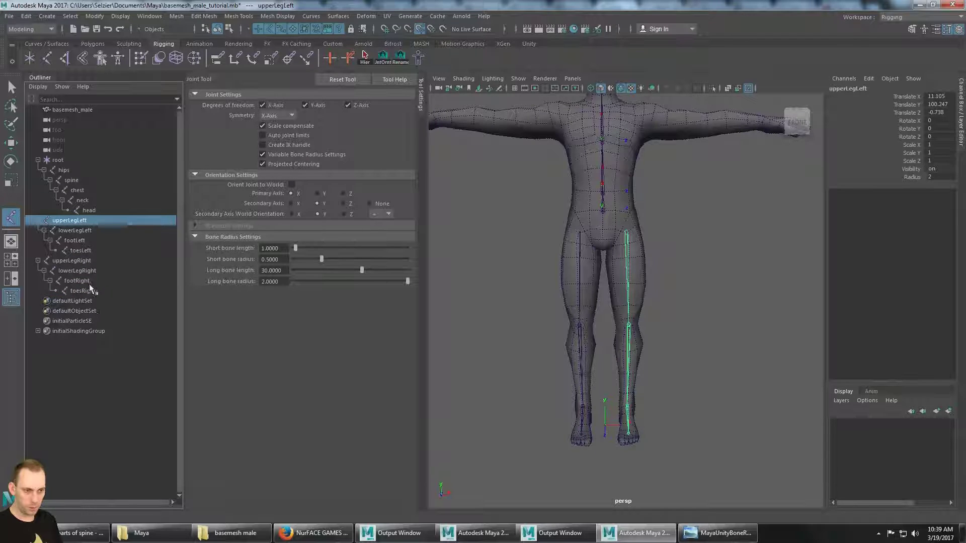
{"action": "left_click", "coordinate": [77, 262], "text": "ctrl"}
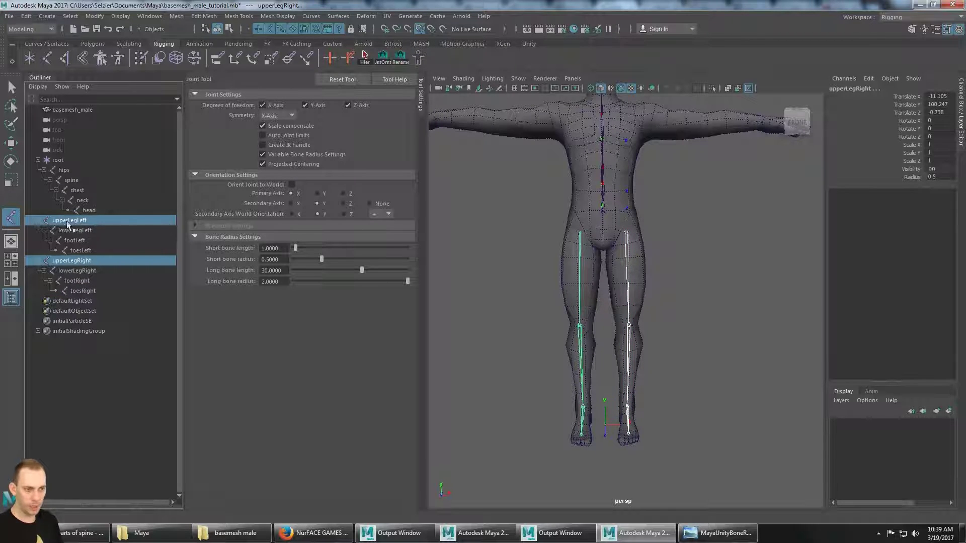
{"action": "left_click_drag", "start_coordinate": [67, 221], "coordinate": [65, 171]}
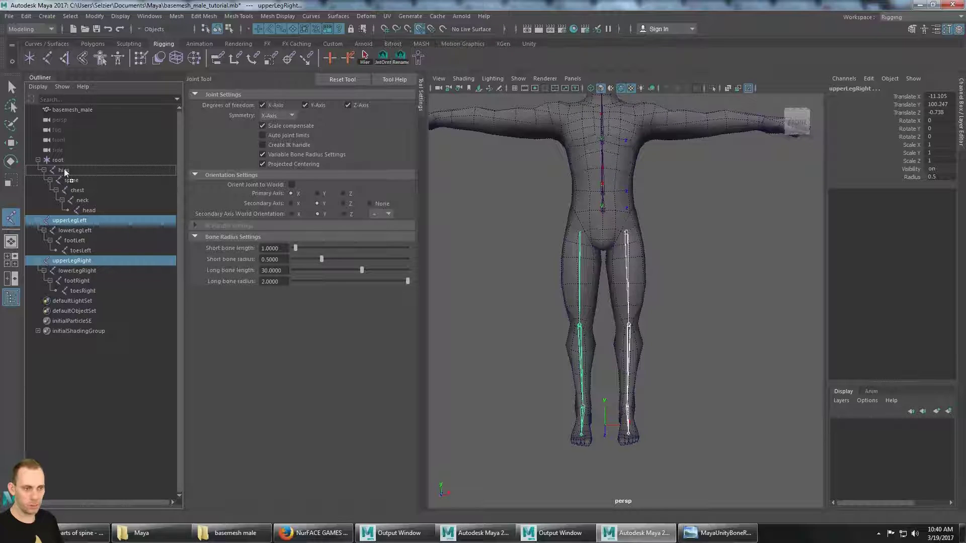
{"action": "left_click_drag", "start_coordinate": [64, 171], "coordinate": [65, 172]}
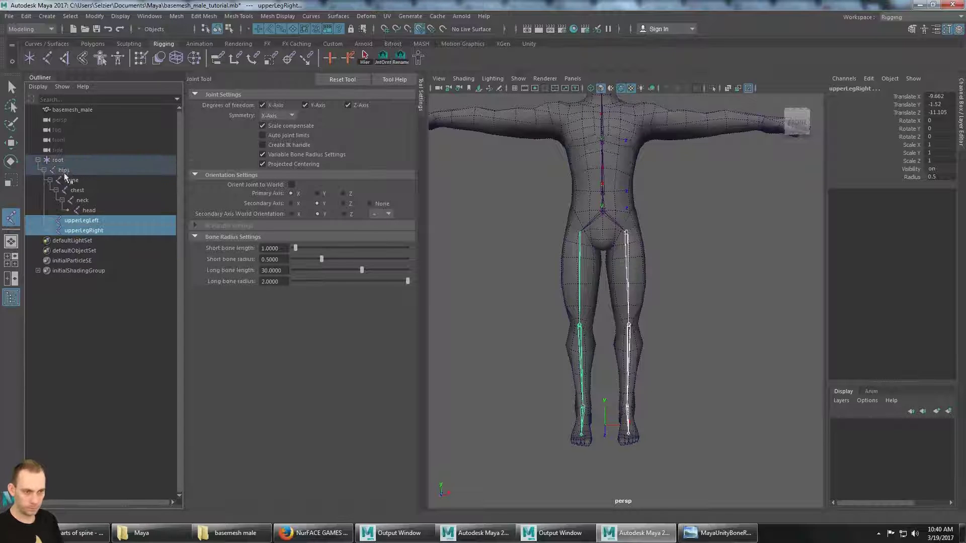
Collapse the spine branch and expand both leg chains in the Outliner to examine the hierarchy under hips.
{"action": "left_click", "coordinate": [50, 184]}
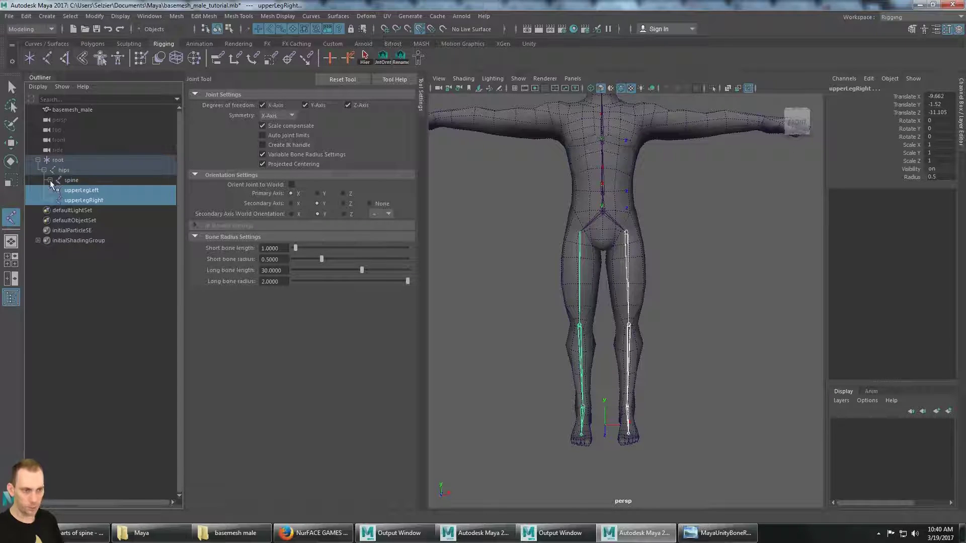
{"action": "left_click", "coordinate": [90, 181]}
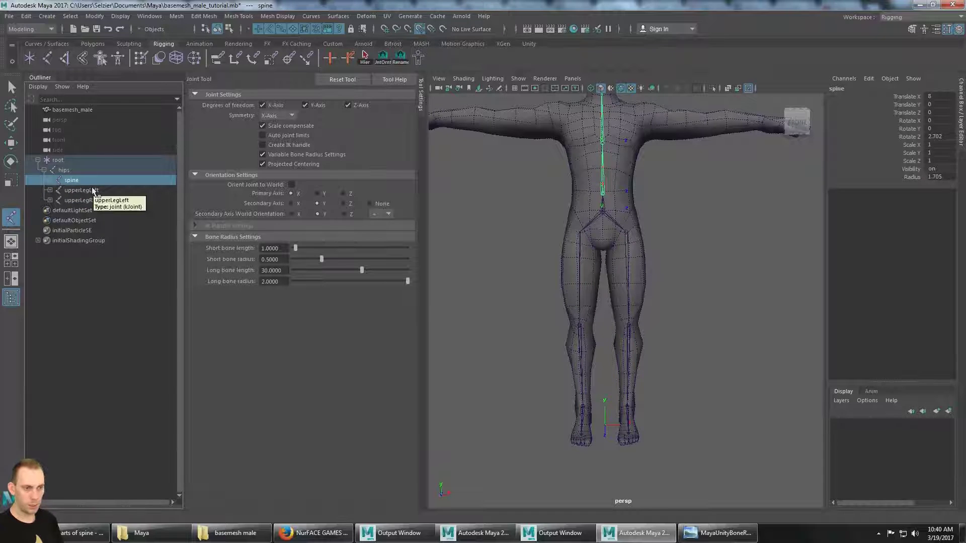
{"action": "left_click", "coordinate": [94, 191]}
{"action": "left_click", "coordinate": [100, 200]}
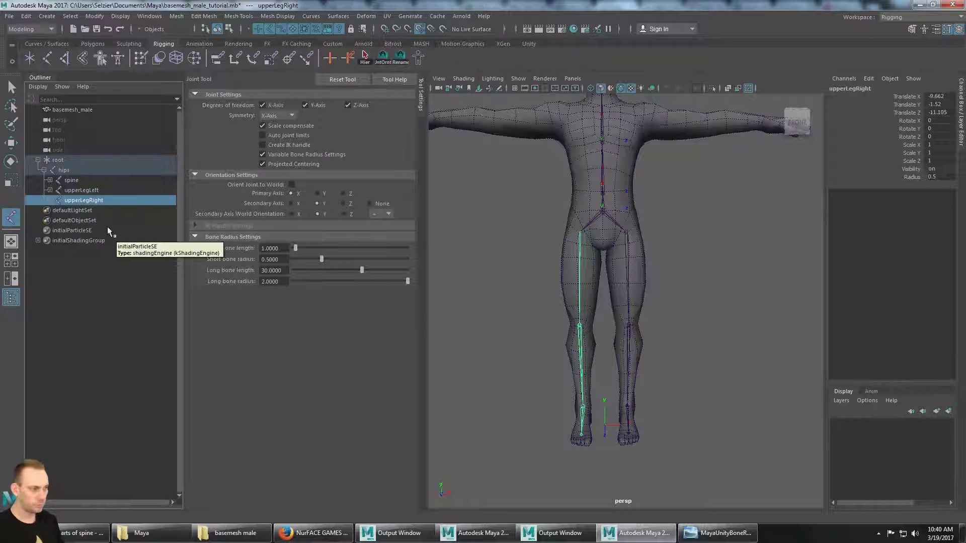
{"action": "left_click", "coordinate": [50, 200]}
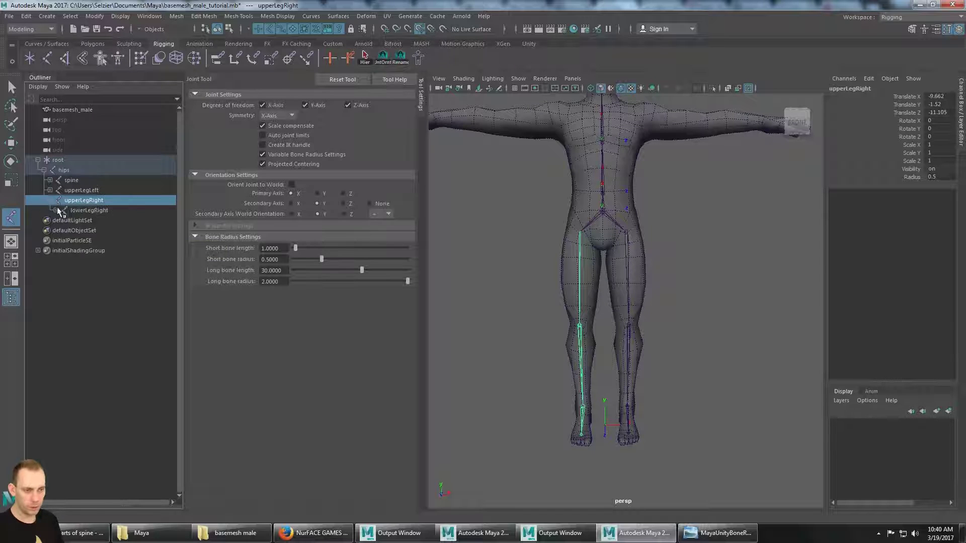
{"action": "left_click", "coordinate": [56, 211]}
{"action": "left_click", "coordinate": [62, 221]}
{"action": "left_click", "coordinate": [50, 190]}
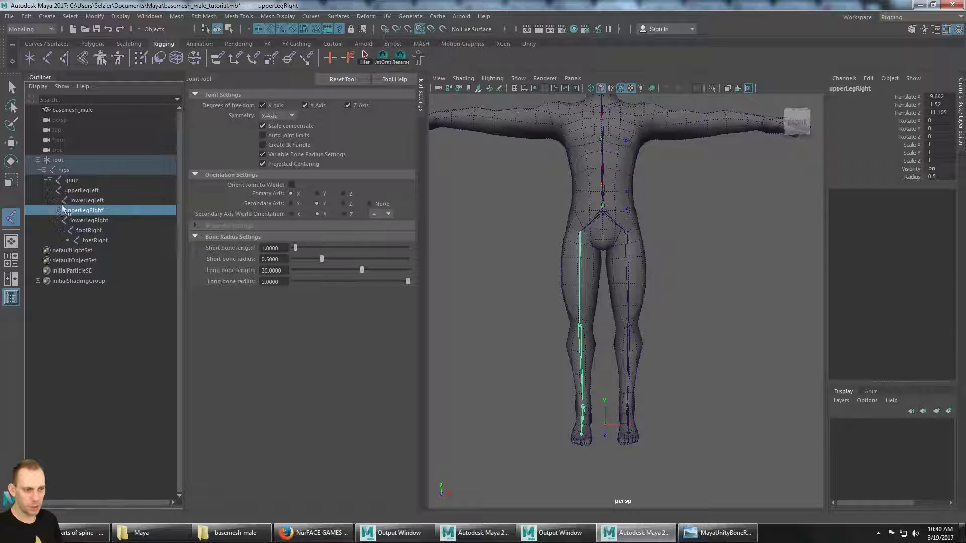
{"action": "left_click", "coordinate": [56, 200]}
{"action": "left_click", "coordinate": [62, 210]}
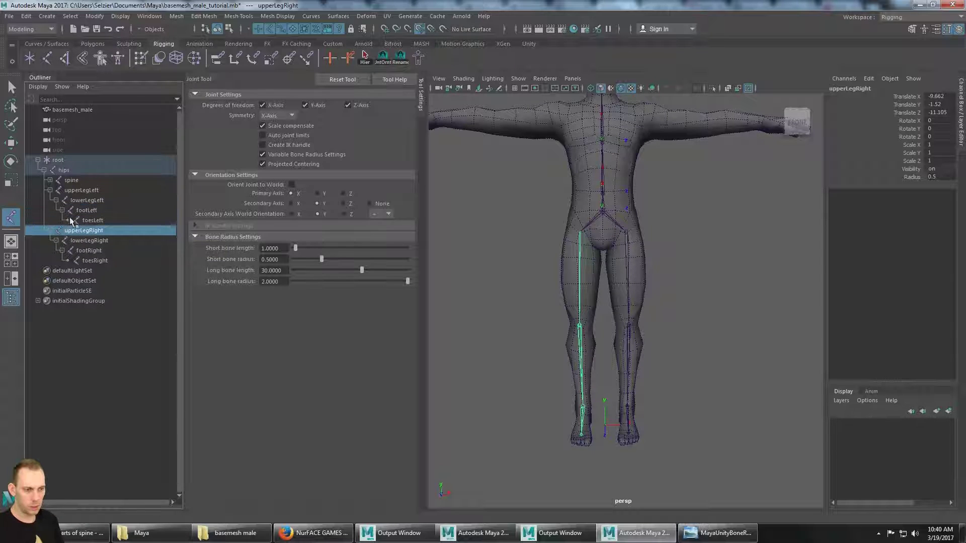
Select all leg joints from upperLegLeft to toesRight and show their local axes with cometJointOrient.
{"action": "left_click", "coordinate": [85, 190]}
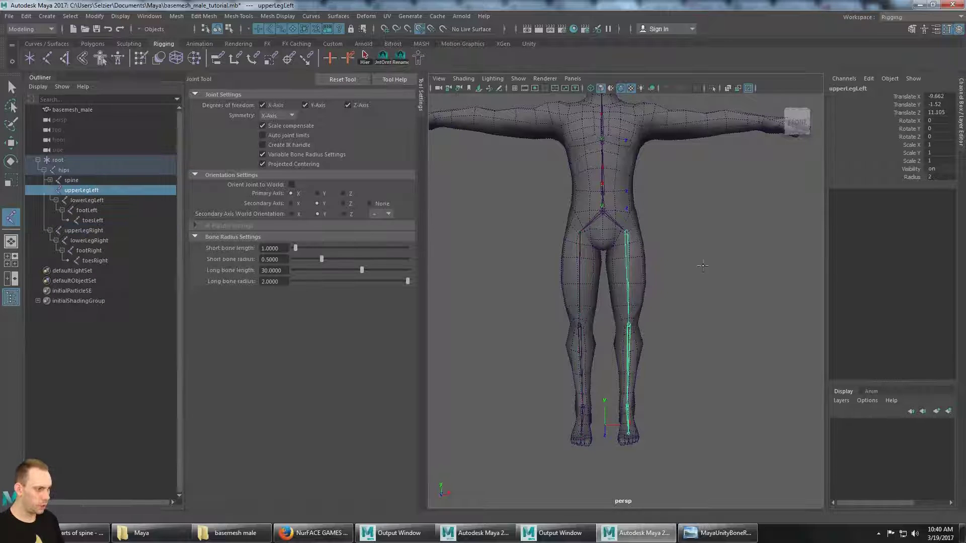
{"action": "left_click_drag", "start_coordinate": [564, 272], "coordinate": [629, 270], "text": "alt"}
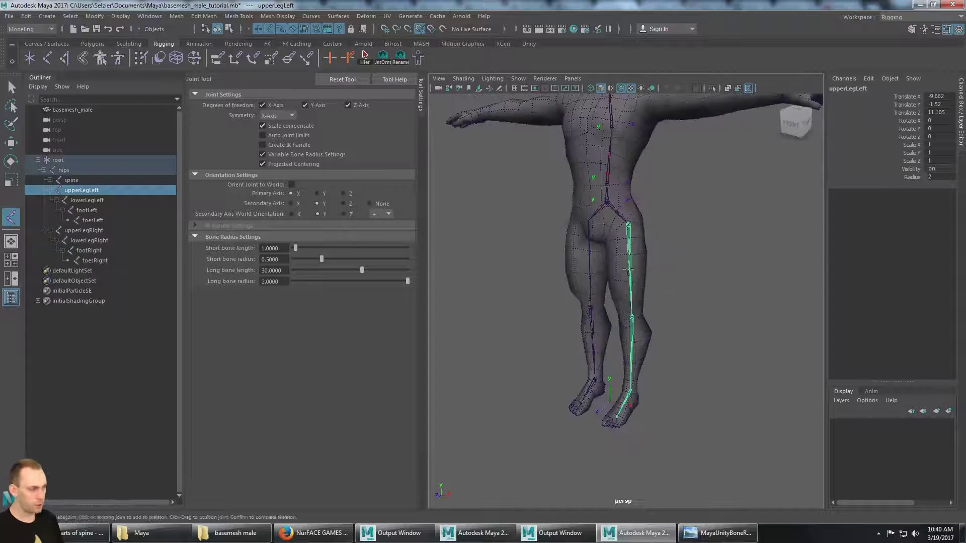
{"action": "left_click", "coordinate": [103, 261], "text": "shift"}
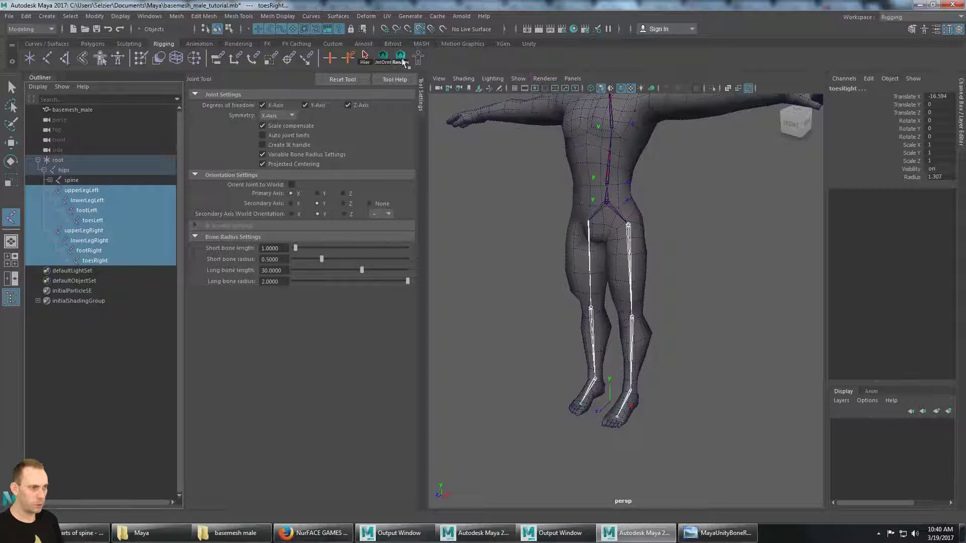
{"action": "left_click", "coordinate": [382, 58]}
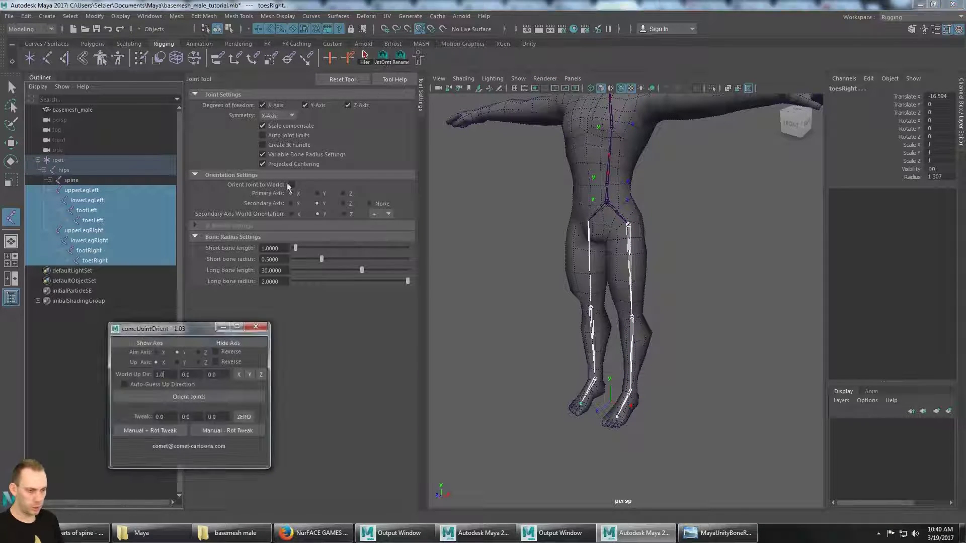
{"action": "left_click_drag", "start_coordinate": [485, 209], "coordinate": [583, 216], "text": "alt"}
{"action": "middle_click_drag", "start_coordinate": [584, 216], "coordinate": [655, 186], "text": "alt"}
{"action": "left_click_drag", "start_coordinate": [655, 186], "coordinate": [612, 222], "text": "alt"}
{"action": "middle_click_drag", "start_coordinate": [612, 222], "coordinate": [602, 204], "text": "alt"}
{"action": "left_click_drag", "start_coordinate": [603, 204], "coordinate": [635, 370], "text": "alt"}
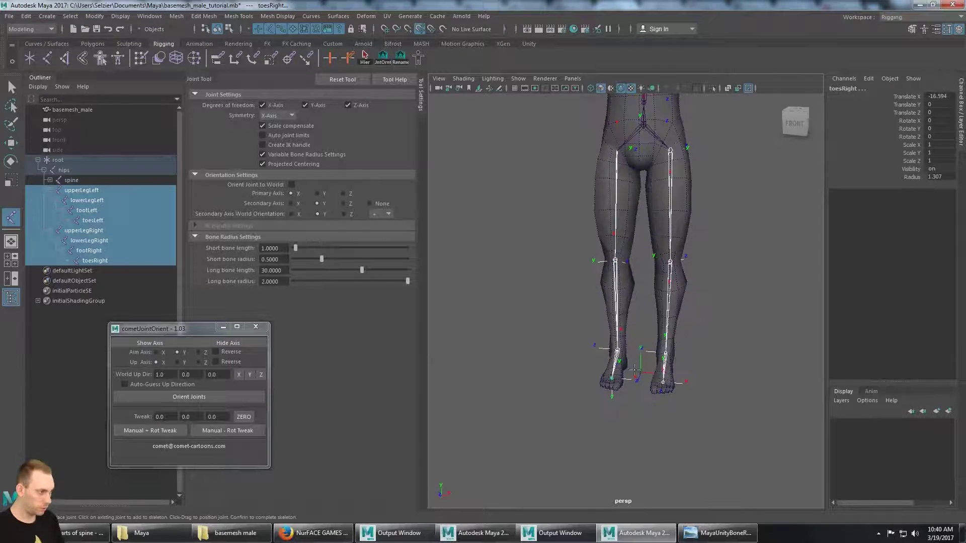
{"action": "middle_click_drag", "start_coordinate": [657, 192], "coordinate": [635, 226], "text": "alt"}
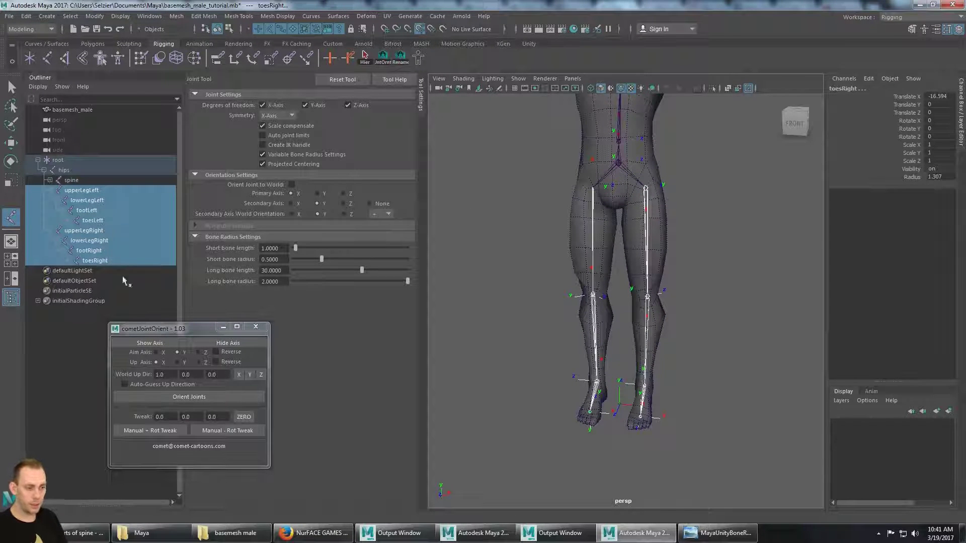
Orient the selected leg joints with aim axis X, up axis Y and world up direction 0.0, 0.0, 1.0.
{"action": "left_click_drag", "start_coordinate": [181, 336], "coordinate": [174, 328]}
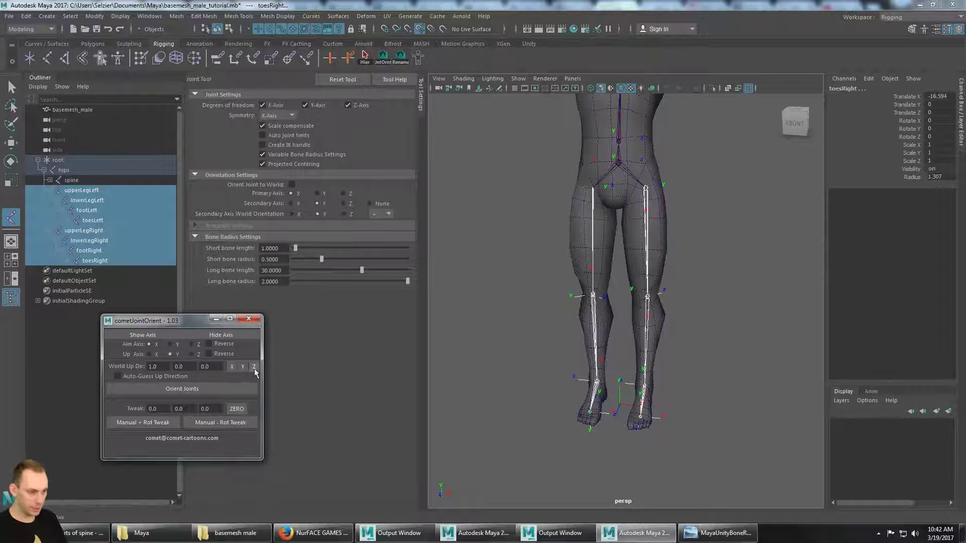
{"action": "left_click", "coordinate": [199, 391]}
{"action": "left_click_drag", "start_coordinate": [546, 354], "coordinate": [615, 338], "text": "alt"}
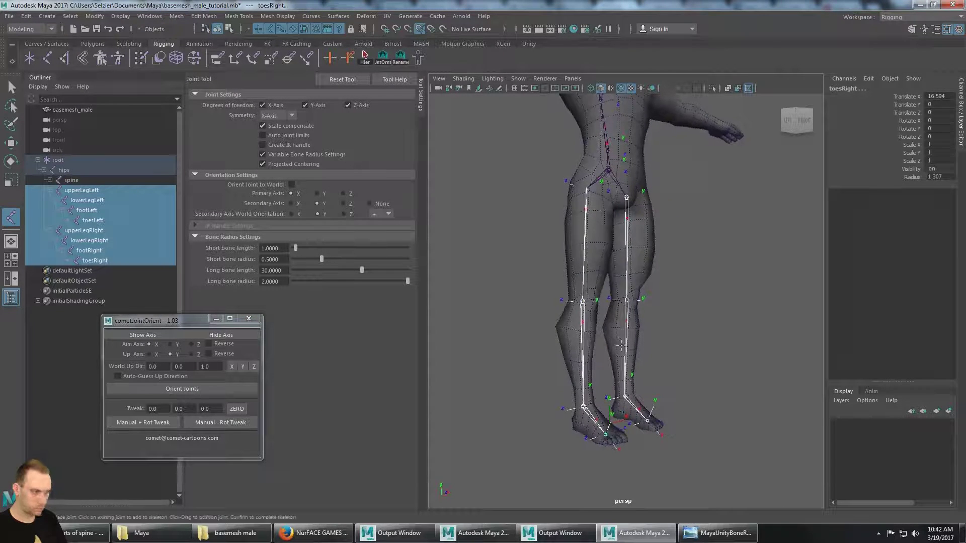
{"action": "scroll", "coordinate": [570, 210], "scroll_direction": "up", "scroll_amount": 4}
{"action": "middle_click_drag", "start_coordinate": [601, 210], "coordinate": [607, 209], "text": "alt"}
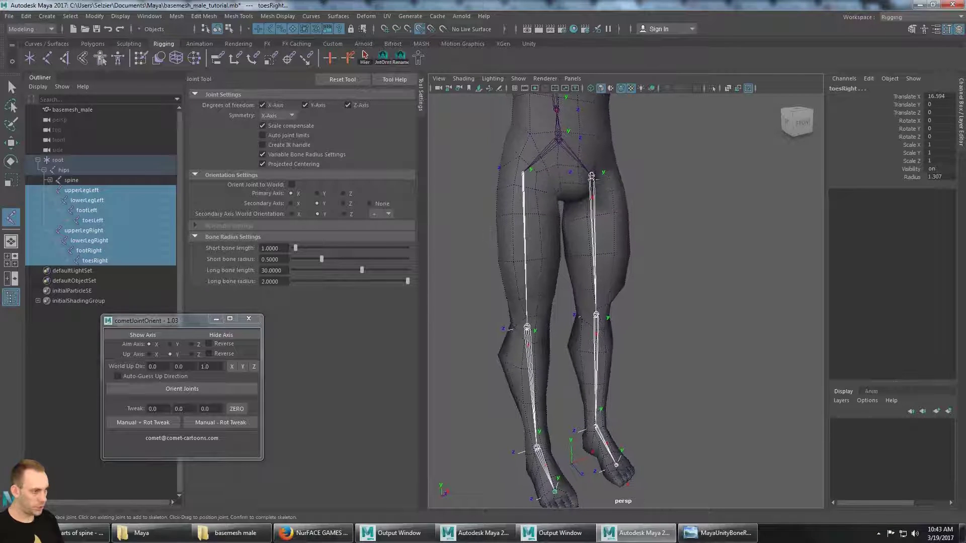
Test-rotate the upperLegLeft and upperLegRight joints together, and undo the rotation.
{"action": "middle_click_drag", "start_coordinate": [520, 338], "coordinate": [521, 300], "text": "alt"}
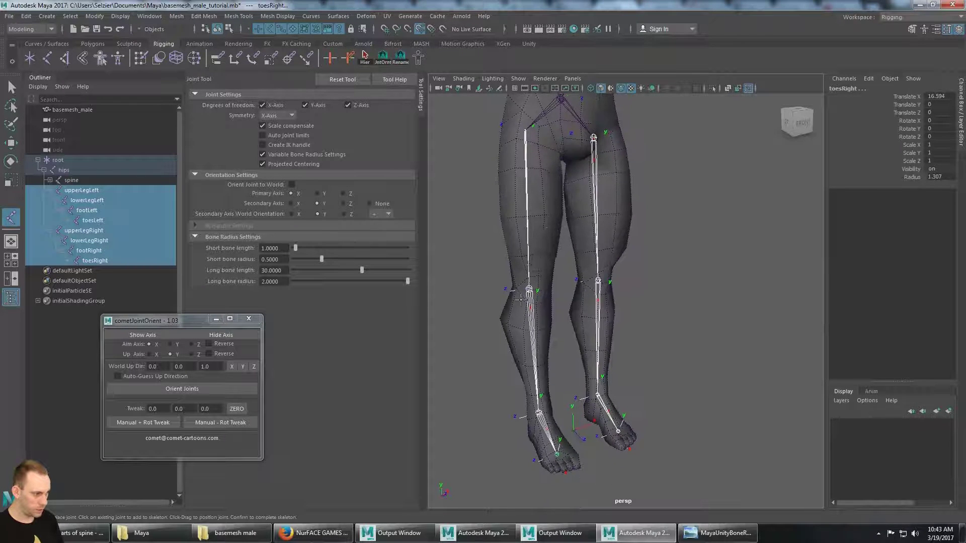
{"action": "left_click_drag", "start_coordinate": [616, 282], "coordinate": [556, 267], "text": "alt"}
{"action": "middle_click_drag", "start_coordinate": [568, 247], "coordinate": [570, 291], "text": "alt"}
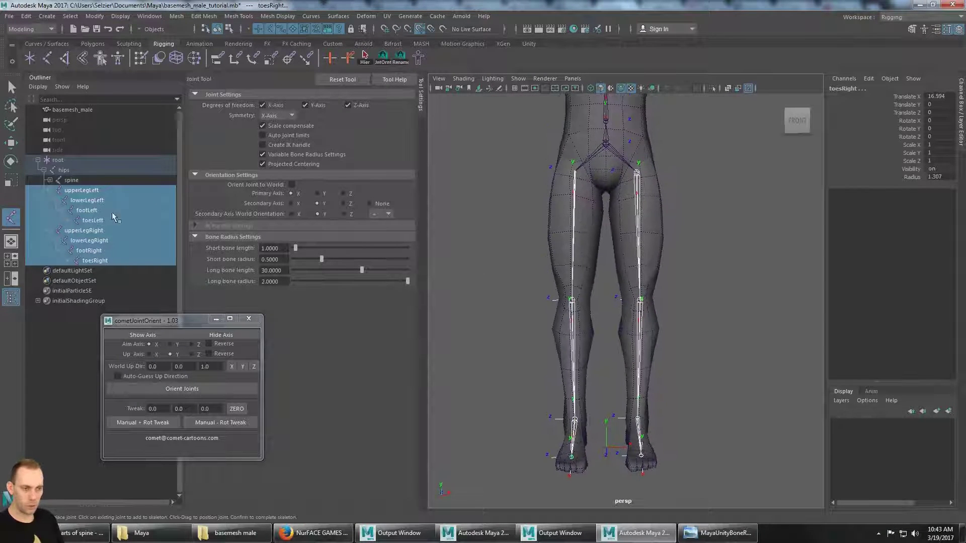
{"action": "left_click", "coordinate": [93, 192]}
{"action": "left_click", "coordinate": [83, 230], "text": "ctrl"}
{"action": "mouse_move", "coordinate": [594, 237]}
{"action": "left_mouse_down", "text": "alt"}
{"action": "mouse_move", "coordinate": [624, 237]}
{"action": "mouse_move", "coordinate": [609, 234]}
{"action": "left_mouse_up", "text": "alt"}
{"action": "key", "text": "e"}
{"action": "left_click_drag", "start_coordinate": [574, 192], "coordinate": [598, 203], "text": "alt"}
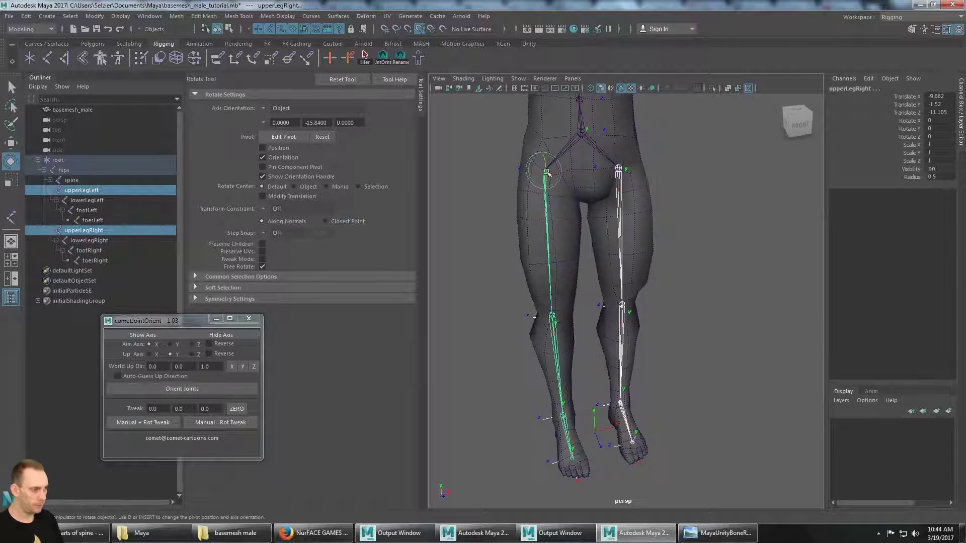
{"action": "left_click_drag", "start_coordinate": [536, 174], "coordinate": [543, 175]}
{"action": "mouse_move", "coordinate": [548, 182]}
{"action": "left_mouse_down", "text": "alt"}
{"action": "mouse_move", "coordinate": [571, 194]}
{"action": "mouse_move", "coordinate": [550, 181]}
{"action": "left_mouse_up", "text": "alt"}
{"action": "key", "text": "ctrl+z"}
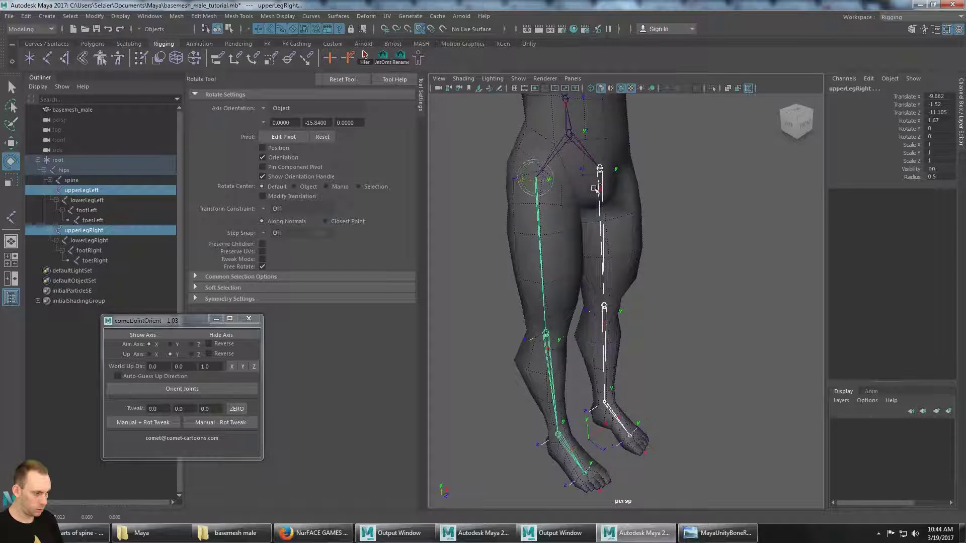
{"action": "key", "text": "ctrl+z"}
{"action": "key", "text": "ctrl+z"}
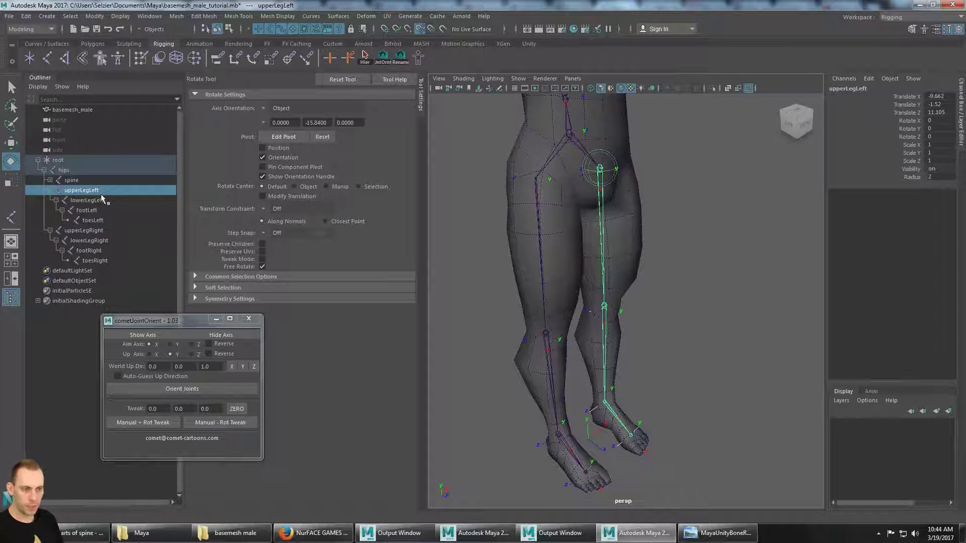
Reselect the leg joints from upperLegLeft to toesRight, examine their local axes and close cometJointOrient.
{"action": "left_click", "coordinate": [107, 258], "text": "shift"}
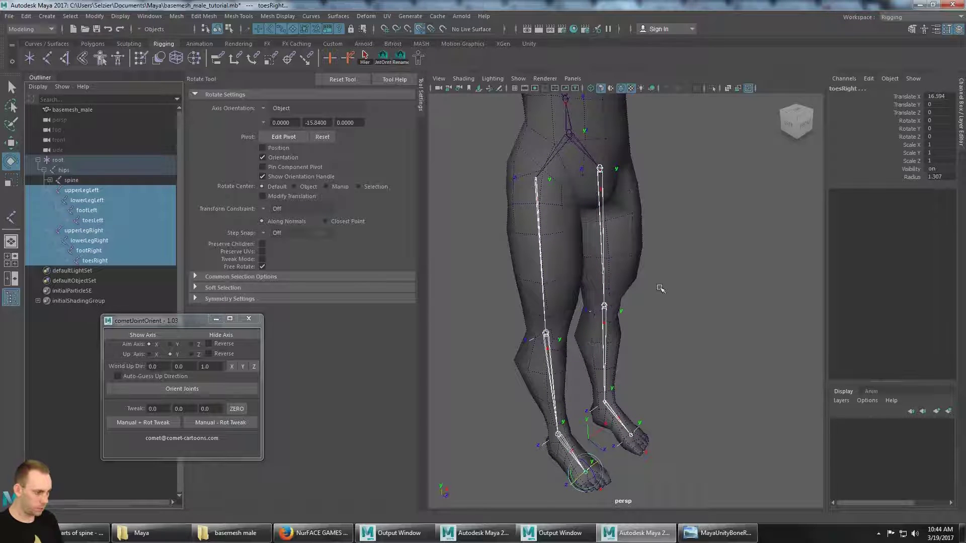
{"action": "left_click_drag", "start_coordinate": [618, 313], "coordinate": [647, 392], "text": "alt"}
{"action": "key", "text": "ctrl+z"}
{"action": "left_click_drag", "start_coordinate": [628, 265], "coordinate": [586, 307], "text": "alt"}
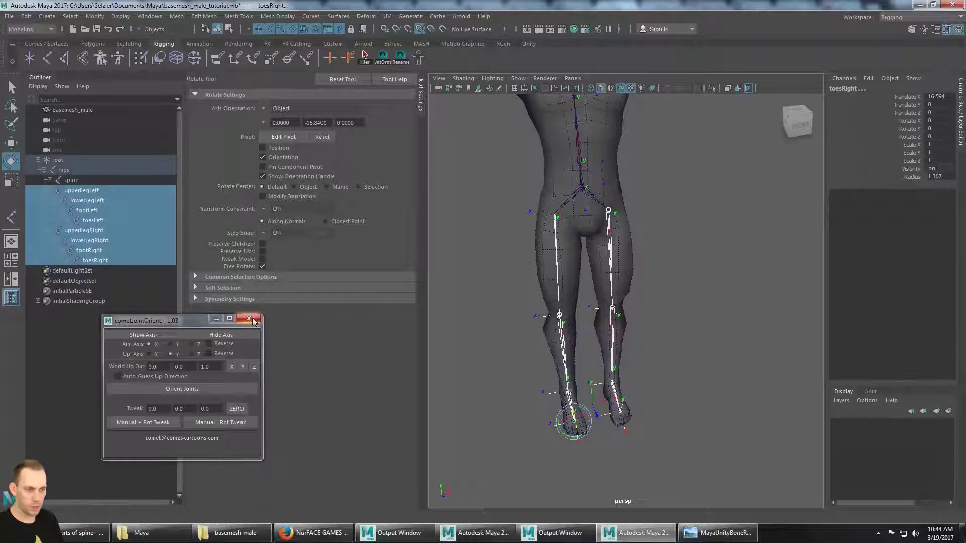
{"action": "left_click", "coordinate": [248, 318]}
{"action": "left_click", "coordinate": [101, 190]}
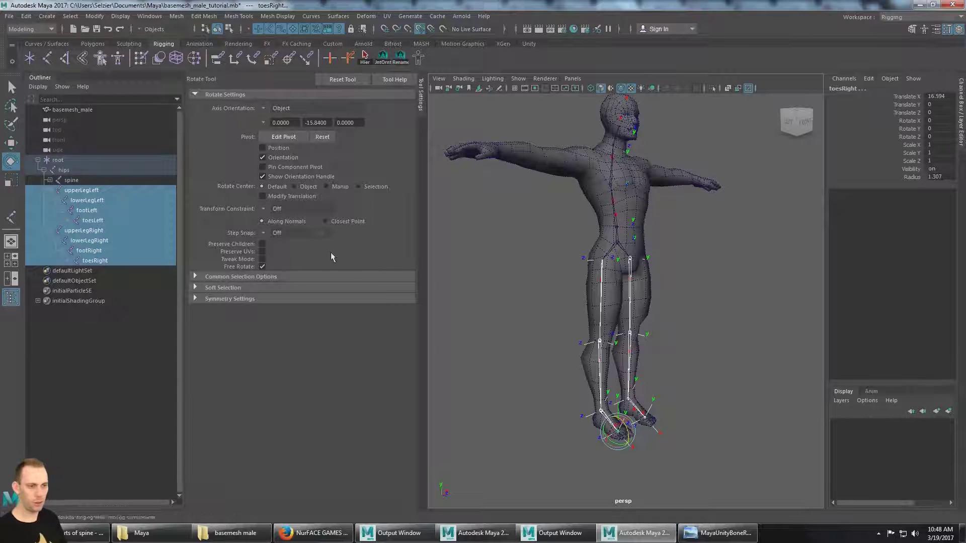
Select the whole hierarchy under root and hide the local axes of all its joints with cometJointOrient.
{"action": "left_click", "coordinate": [57, 160]}
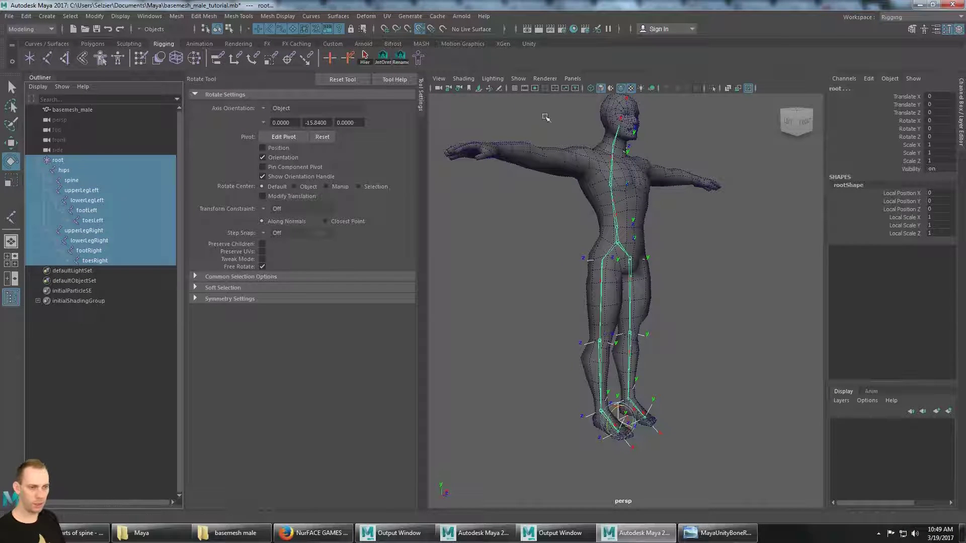
{"action": "left_click", "coordinate": [58, 160]}
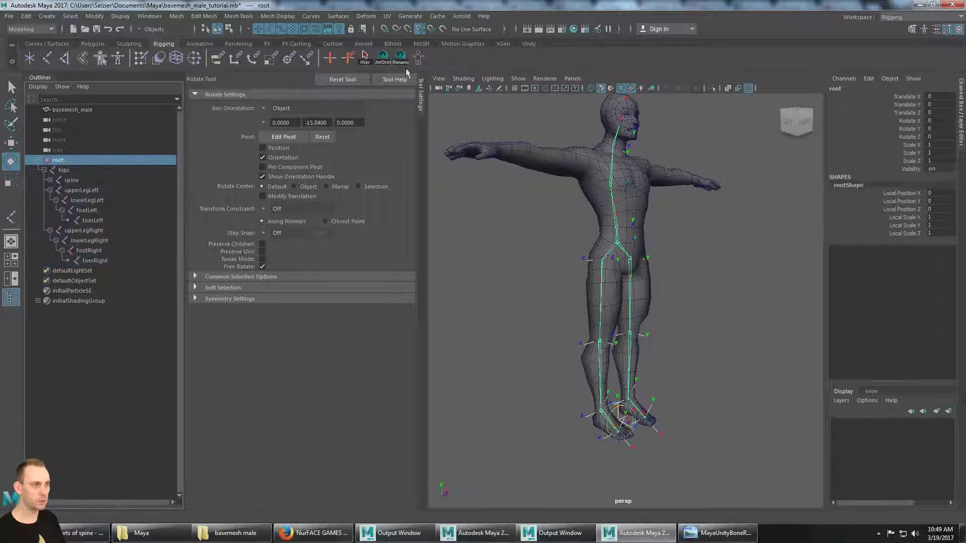
{"action": "left_click", "coordinate": [365, 57]}
{"action": "left_click", "coordinate": [384, 58]}
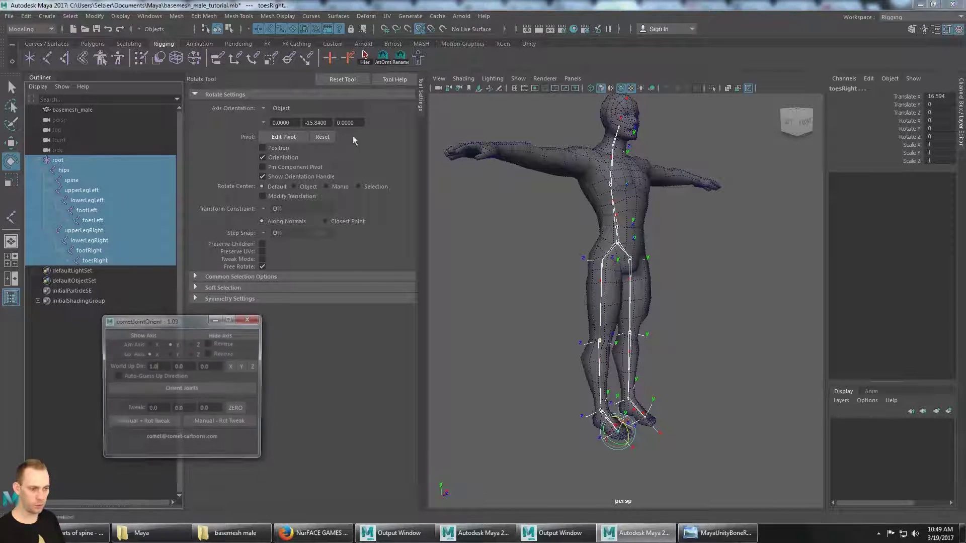
{"action": "left_click", "coordinate": [217, 336]}
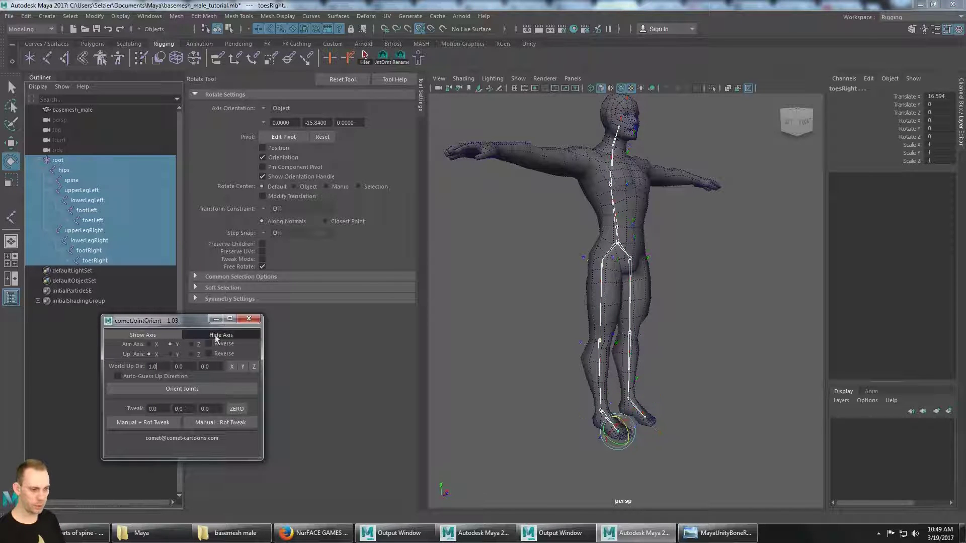
{"action": "left_click_drag", "start_coordinate": [184, 323], "coordinate": [104, 366]}
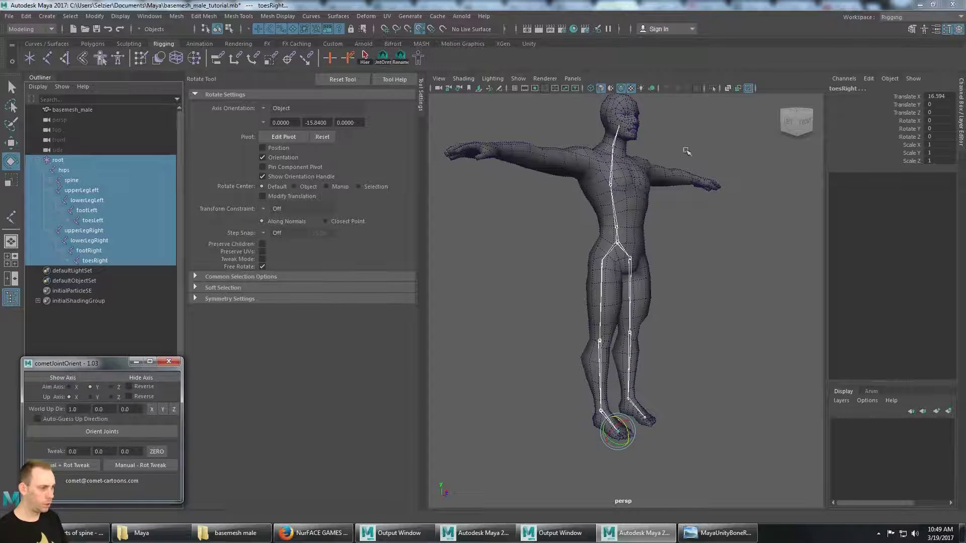
Examine the skeleton against the body mesh in the perspective view and the full-size side view.
{"action": "left_click_drag", "start_coordinate": [686, 151], "coordinate": [600, 225], "text": "alt"}
{"action": "mouse_move", "coordinate": [652, 242]}
{"action": "left_mouse_down", "text": "alt"}
{"action": "mouse_move", "coordinate": [640, 214]}
{"action": "mouse_move", "coordinate": [613, 235]}
{"action": "mouse_move", "coordinate": [641, 244]}
{"action": "left_mouse_up", "text": "alt"}
{"action": "key", "text": "space"}
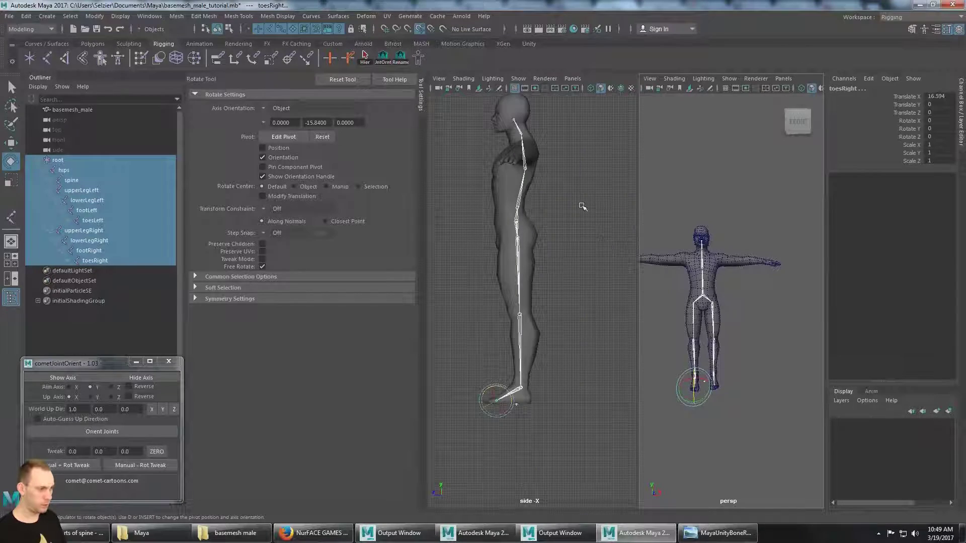
{"action": "key", "text": "space"}
{"action": "scroll", "coordinate": [658, 225], "scroll_direction": "down", "scroll_amount": 2}
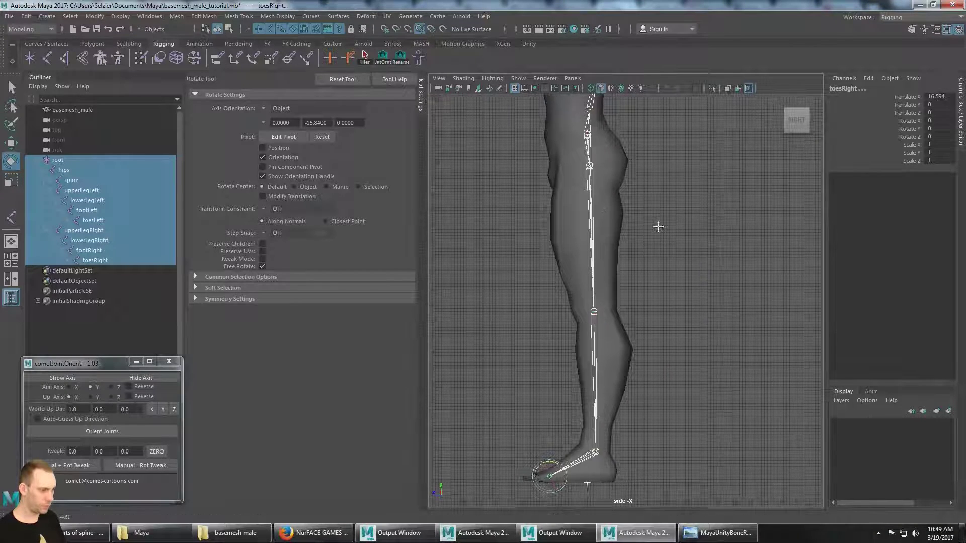
{"action": "middle_click_drag", "start_coordinate": [660, 226], "coordinate": [650, 258], "text": "alt"}
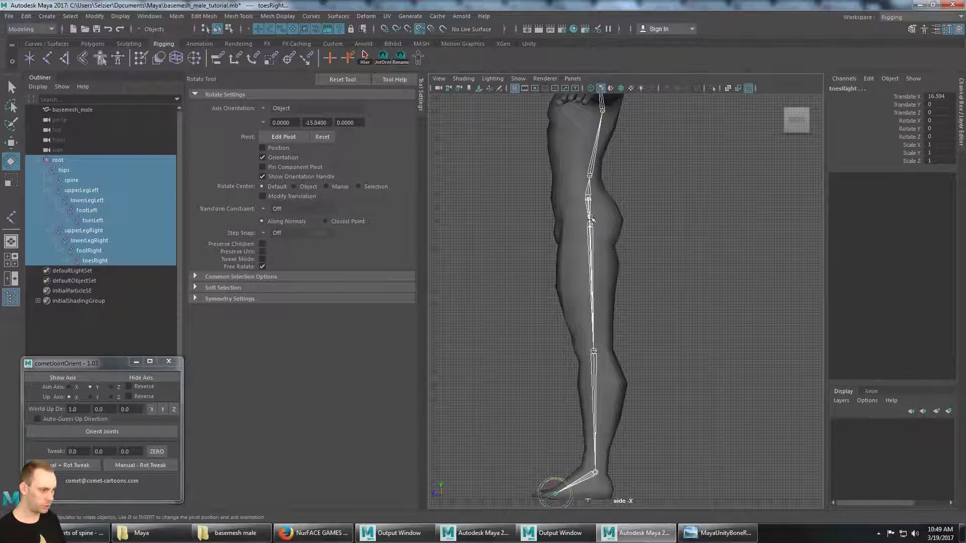
{"action": "middle_click_drag", "start_coordinate": [639, 200], "coordinate": [629, 297], "text": "alt"}
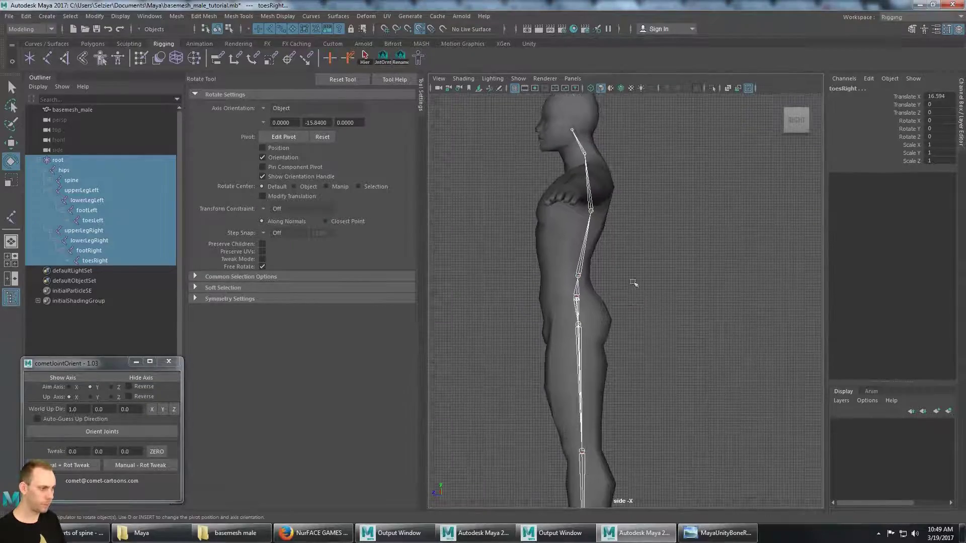
{"action": "middle_click_drag", "start_coordinate": [622, 216], "coordinate": [626, 167], "text": "alt"}
{"action": "scroll", "coordinate": [663, 209], "scroll_direction": "down", "scroll_amount": 1}
{"action": "middle_click_drag", "start_coordinate": [663, 208], "coordinate": [671, 231], "text": "alt"}
{"action": "scroll", "coordinate": [663, 207], "scroll_direction": "down", "scroll_amount": 1}
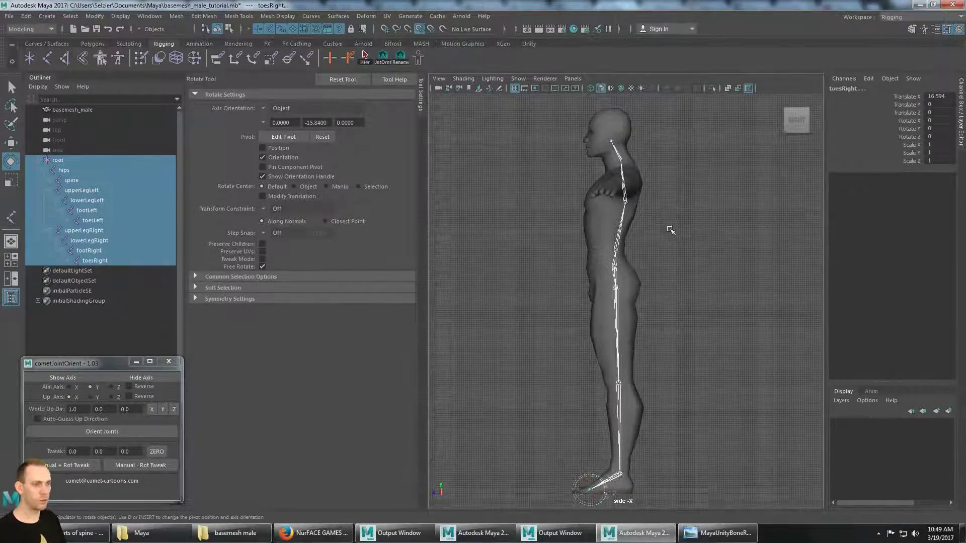
Open the HumanIK editor and create a new character definition.
{"action": "left_click", "coordinate": [175, 16]}
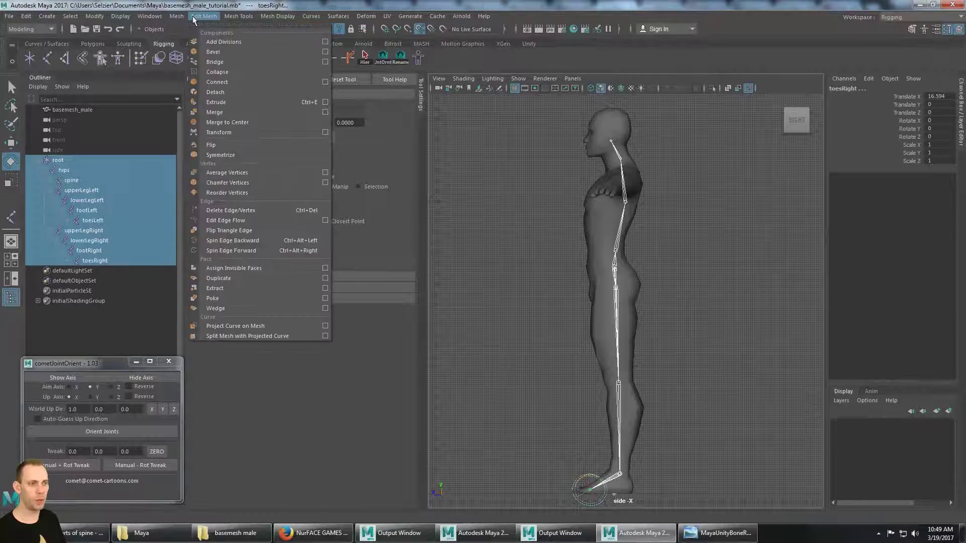
{"action": "mouse_move", "coordinate": [154, 16]}
{"action": "mouse_move", "coordinate": [182, 71]}
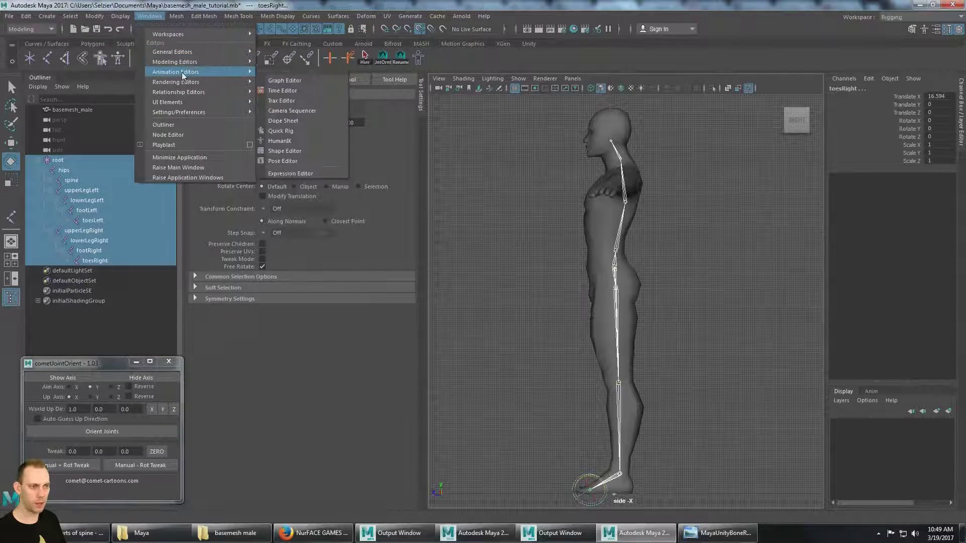
{"action": "left_click", "coordinate": [289, 143]}
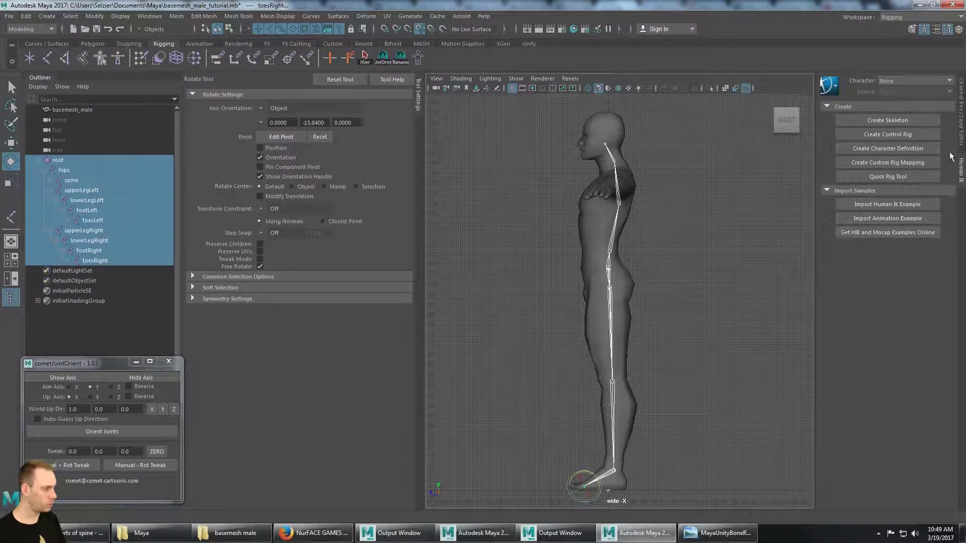
{"action": "left_click", "coordinate": [902, 147]}
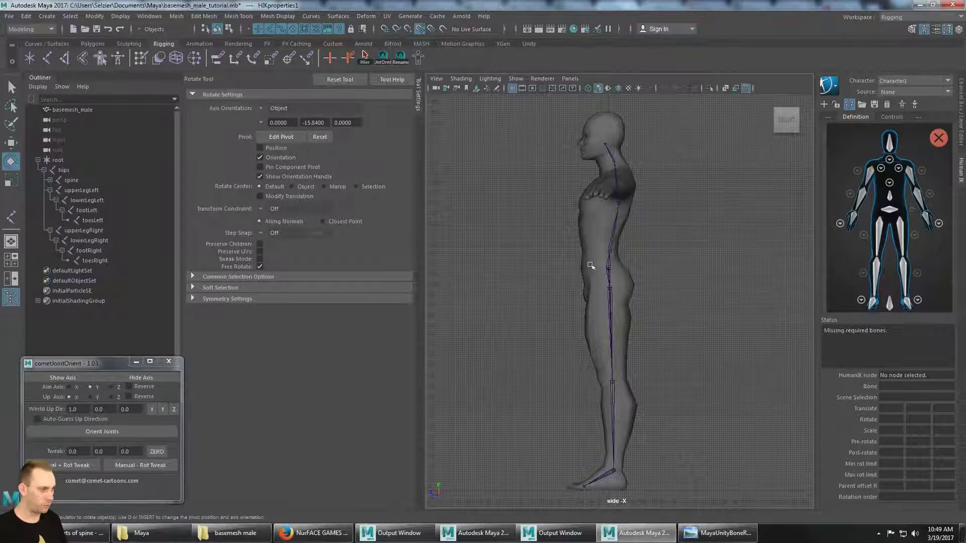
{"action": "key", "text": "alt"}
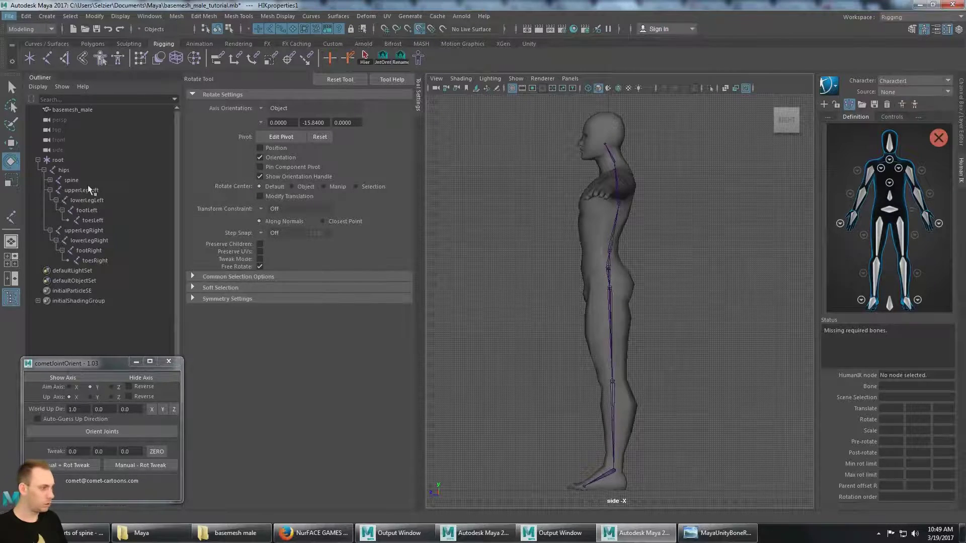
Assign the hips joint to the Hips node and root to the Reference node of the HumanIK character definition.
{"action": "left_click", "coordinate": [64, 171]}
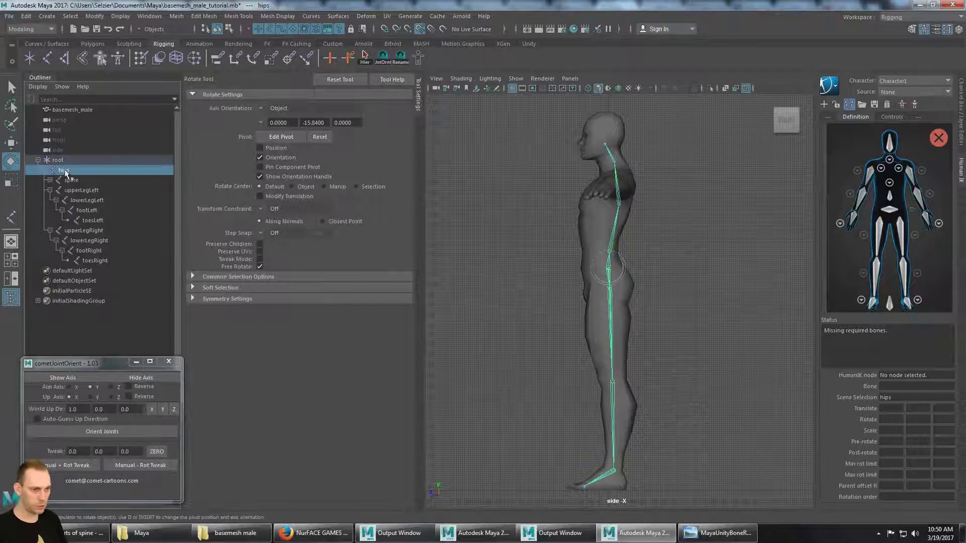
{"action": "right_click", "coordinate": [889, 214]}
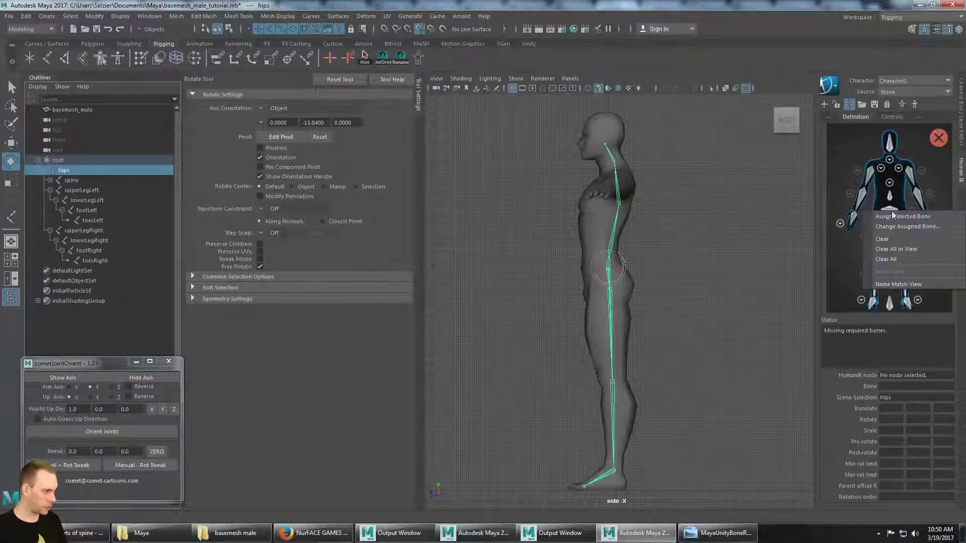
{"action": "left_click", "coordinate": [895, 215]}
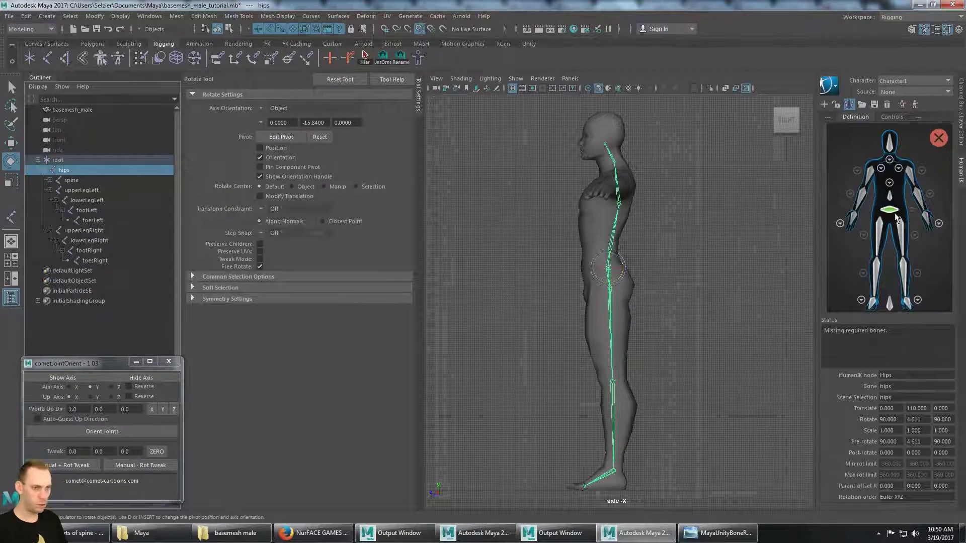
{"action": "left_click", "coordinate": [73, 160]}
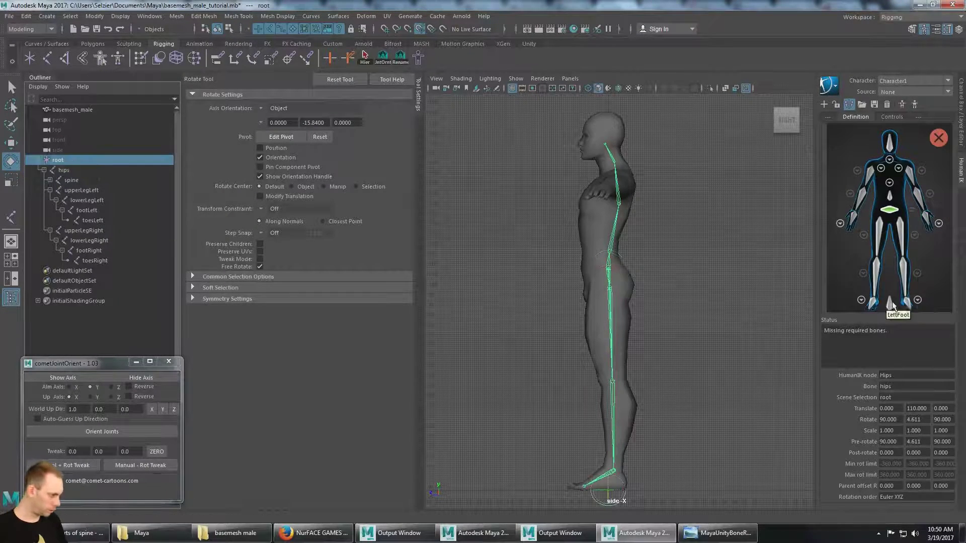
{"action": "right_click", "coordinate": [893, 303]}
{"action": "left_click", "coordinate": [913, 308]}
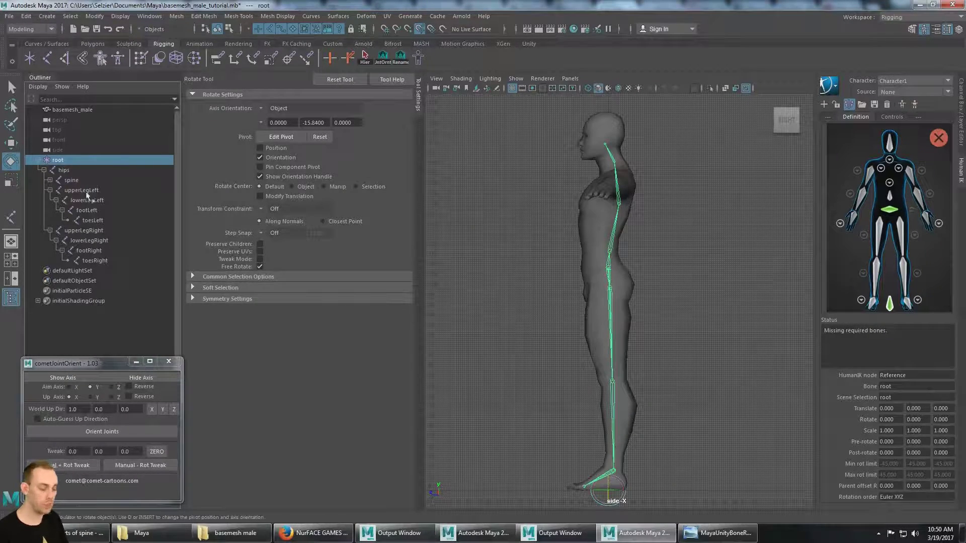
Step the selection through root, hips, spine and the upper right leg joints in the Outliner to examine the hierarchy.
{"action": "left_click", "coordinate": [70, 160], "text": "ctrl"}
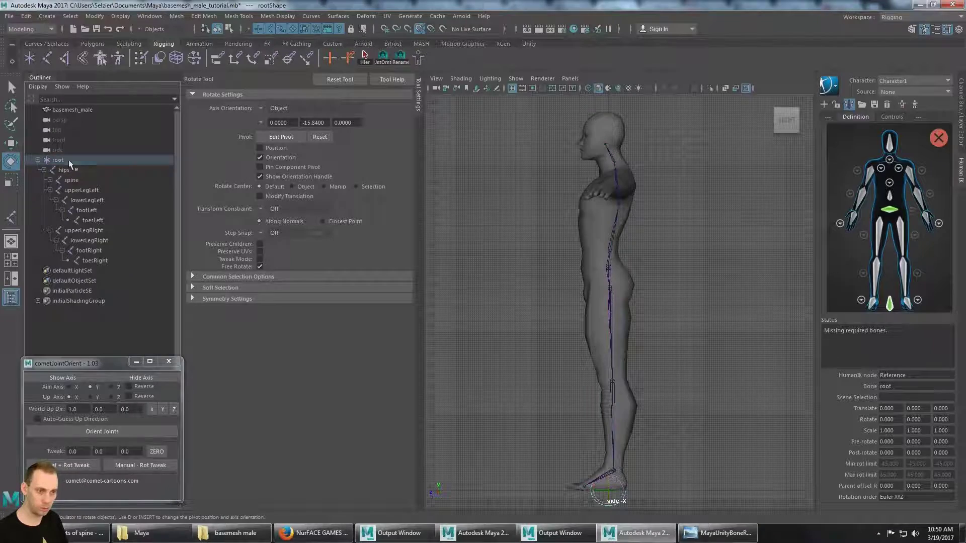
{"action": "left_click", "coordinate": [67, 160]}
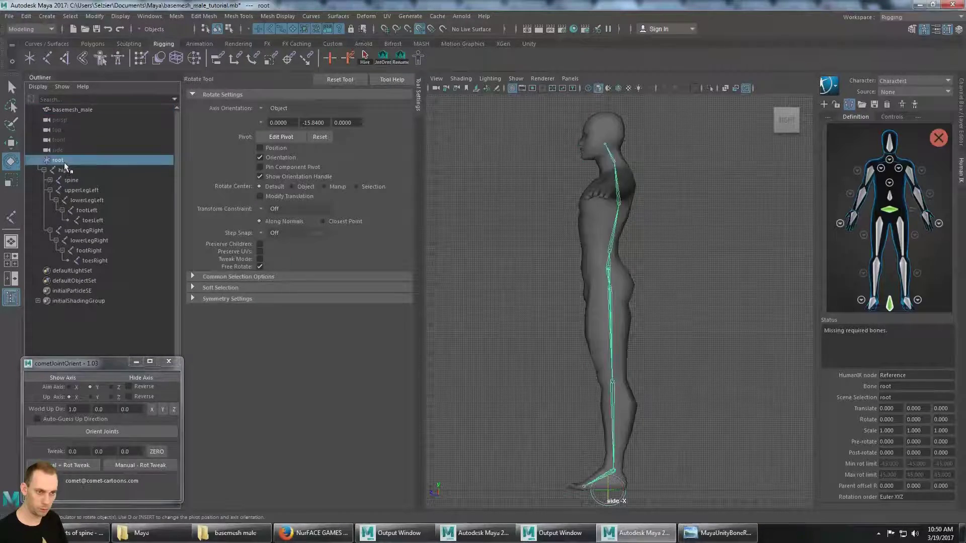
{"action": "key", "text": "Right"}
{"action": "key", "text": "Right"}
{"action": "key", "text": "Right"}
{"action": "key", "text": "Right"}
{"action": "key", "text": "Right"}
{"action": "key", "text": "Right"}
{"action": "key", "text": "Right"}
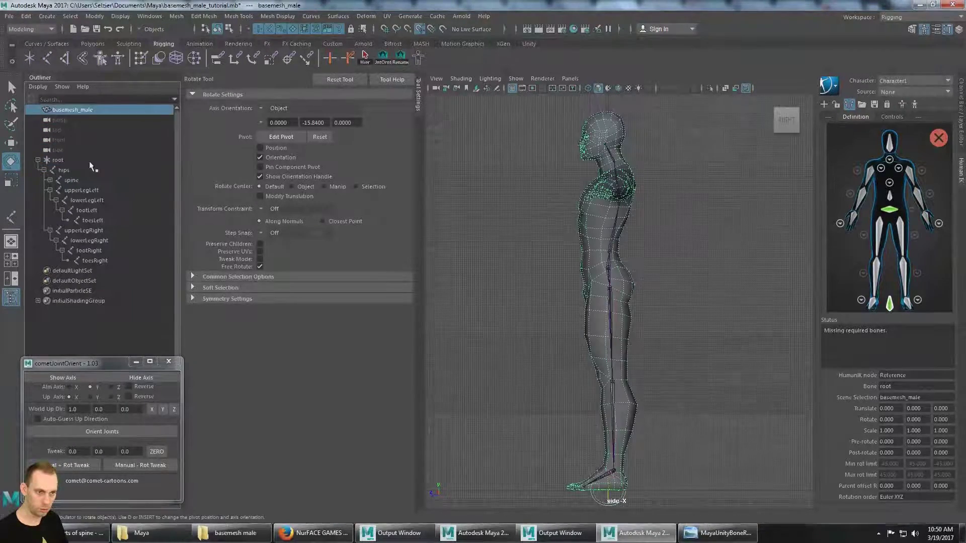
{"action": "key", "text": "Right"}
{"action": "key", "text": "Right"}
{"action": "key", "text": "Right"}
{"action": "key", "text": "Right"}
{"action": "left_click", "coordinate": [71, 169]}
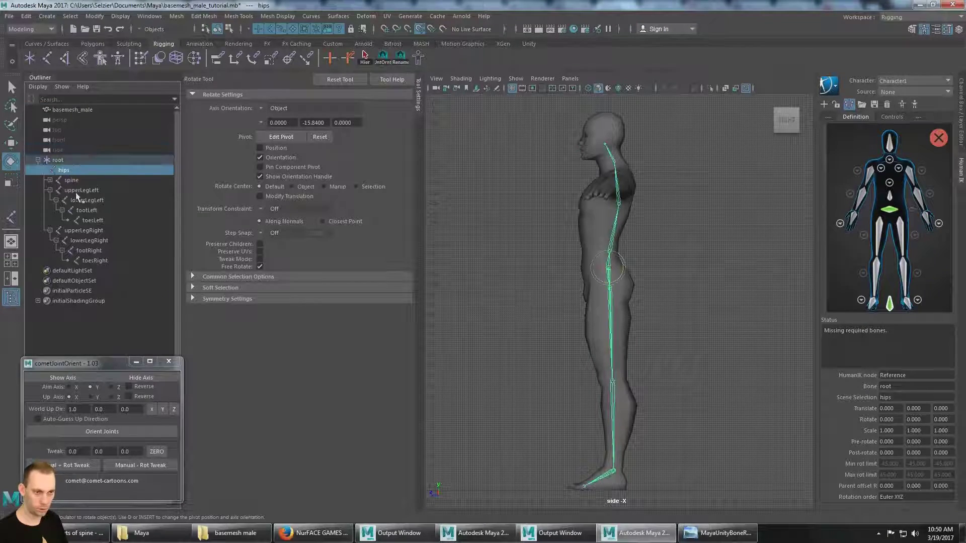
{"action": "key", "text": "Down"}
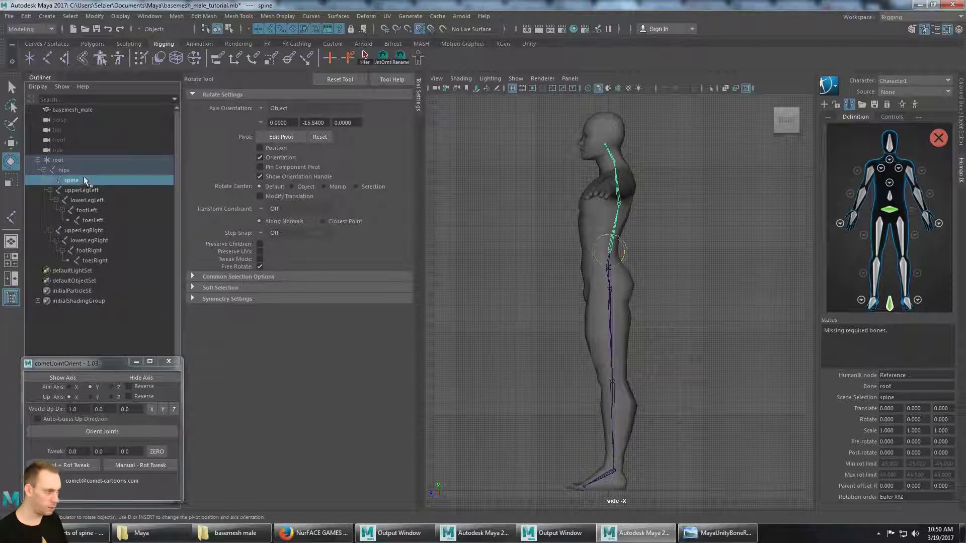
{"action": "key", "text": "Up"}
{"action": "left_click", "coordinate": [91, 232]}
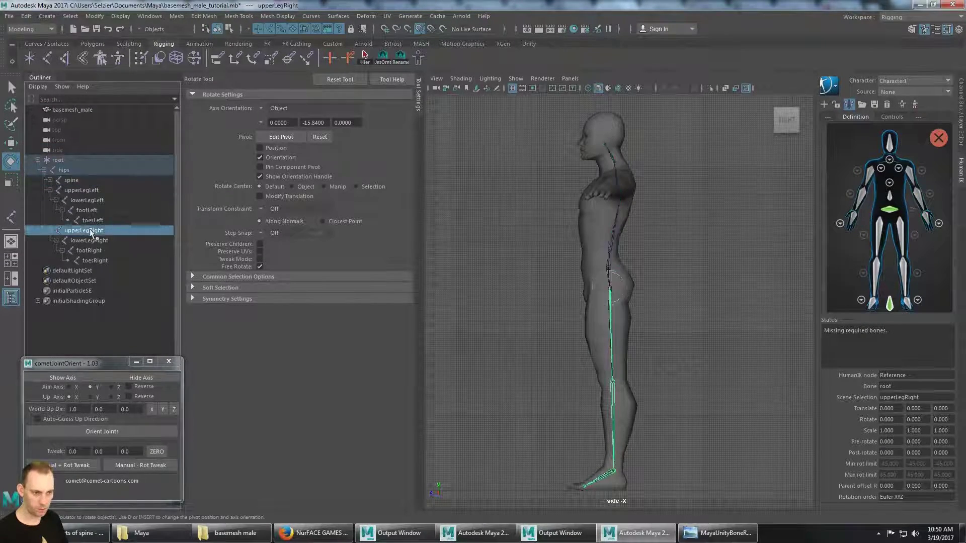
{"action": "key", "text": "Down"}
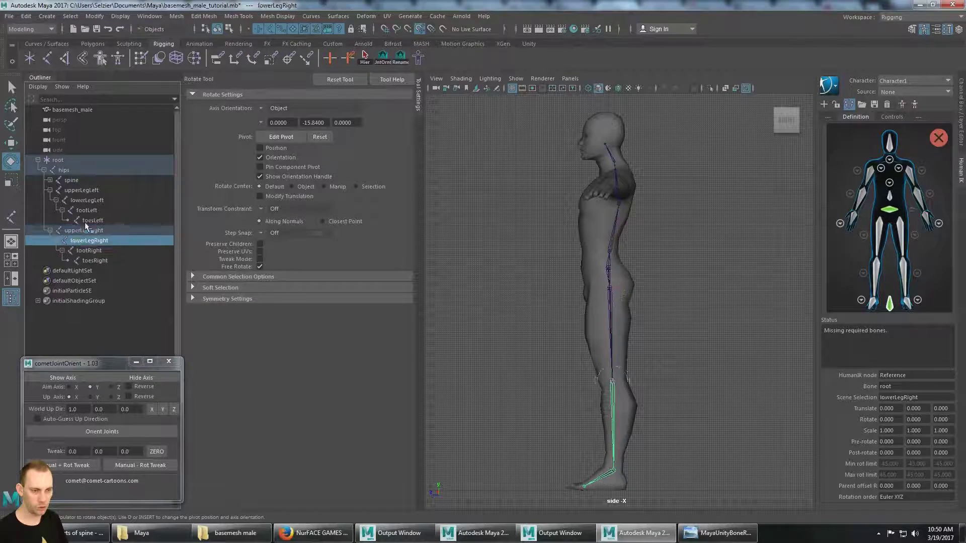
Step the selection through the right leg joints and the hips-to-neck chain to examine the joint hierarchy.
{"action": "key", "text": "Down"}
{"action": "key", "text": "Down"}
{"action": "key", "text": "Up"}
{"action": "key", "text": "Up"}
{"action": "key", "text": "Up"}
{"action": "key", "text": "Up"}
{"action": "key", "text": "Down"}
{"action": "key", "text": "Down"}
{"action": "key", "text": "Down"}
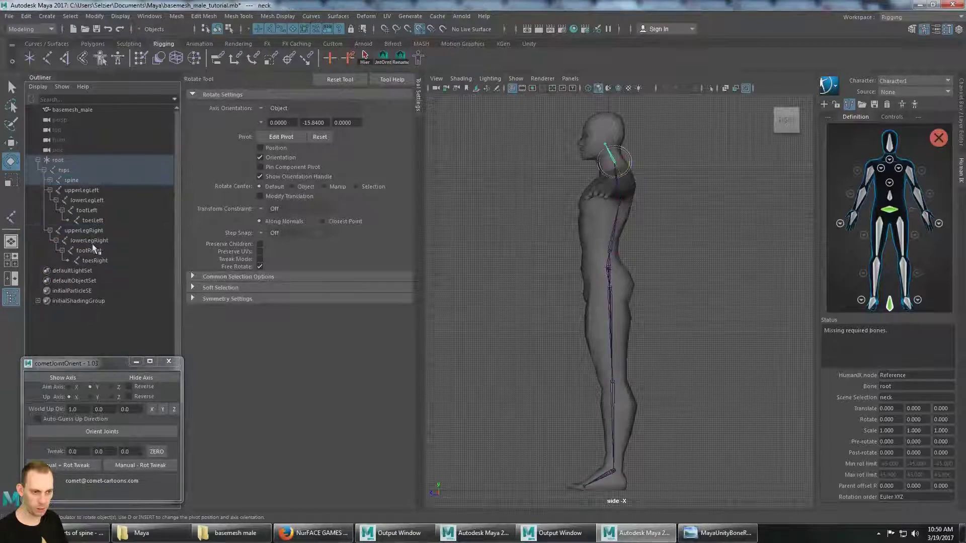
{"action": "key", "text": "Up"}
Expand the spine branch of the hierarchy and assign the spine joint to the Spine node of the HumanIK definition.
{"action": "left_click", "coordinate": [81, 200]}
{"action": "left_click", "coordinate": [81, 181]}
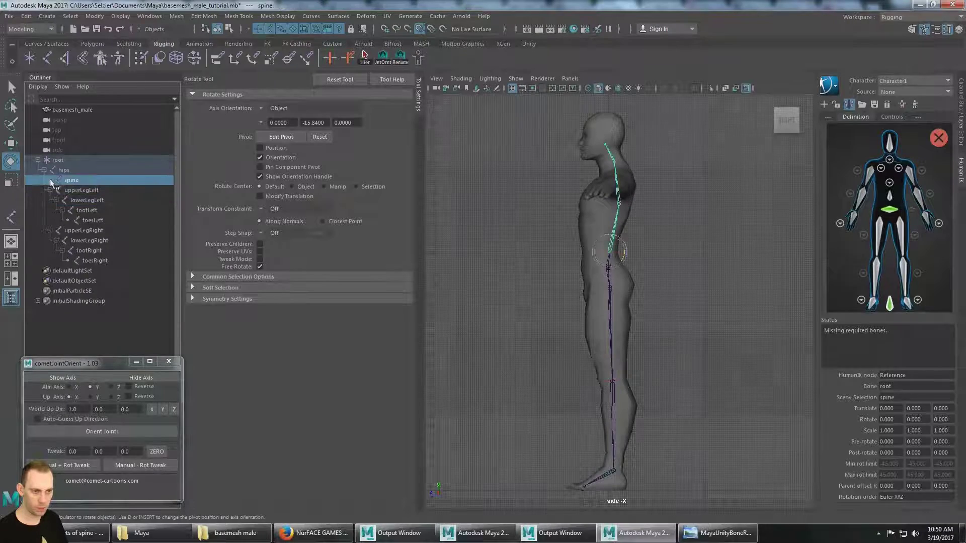
{"action": "left_click", "coordinate": [50, 180]}
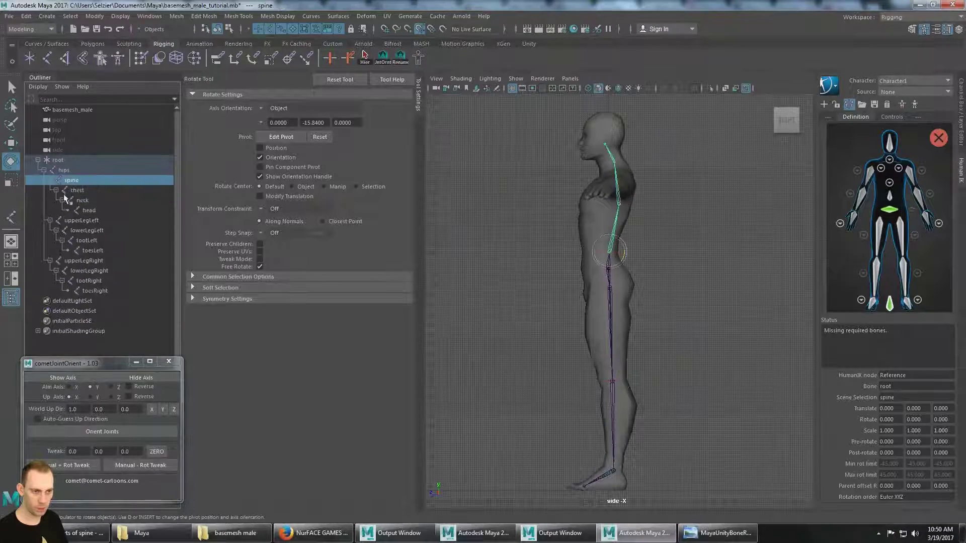
{"action": "key", "text": "Up"}
{"action": "left_click", "coordinate": [96, 182]}
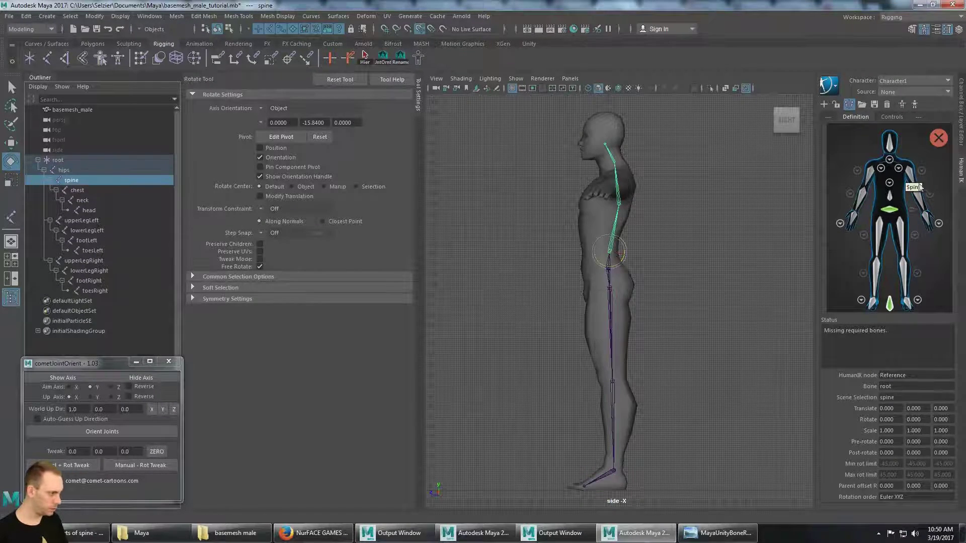
{"action": "right_click", "coordinate": [895, 198]}
{"action": "left_click", "coordinate": [908, 204]}
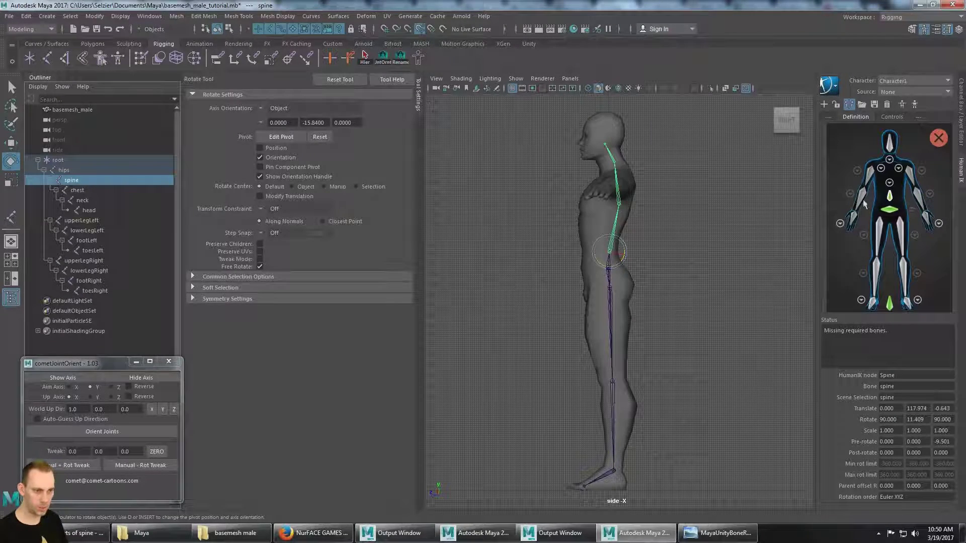
Assign the chest joint to the Spine1 node in the detailed spine view and return to the full-body definition.
{"action": "left_click", "coordinate": [85, 190]}
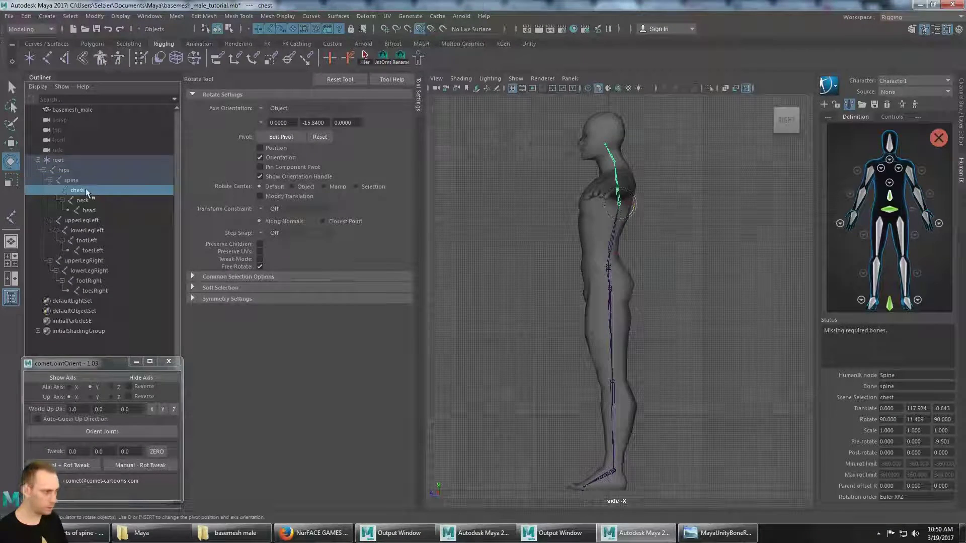
{"action": "left_click", "coordinate": [889, 183]}
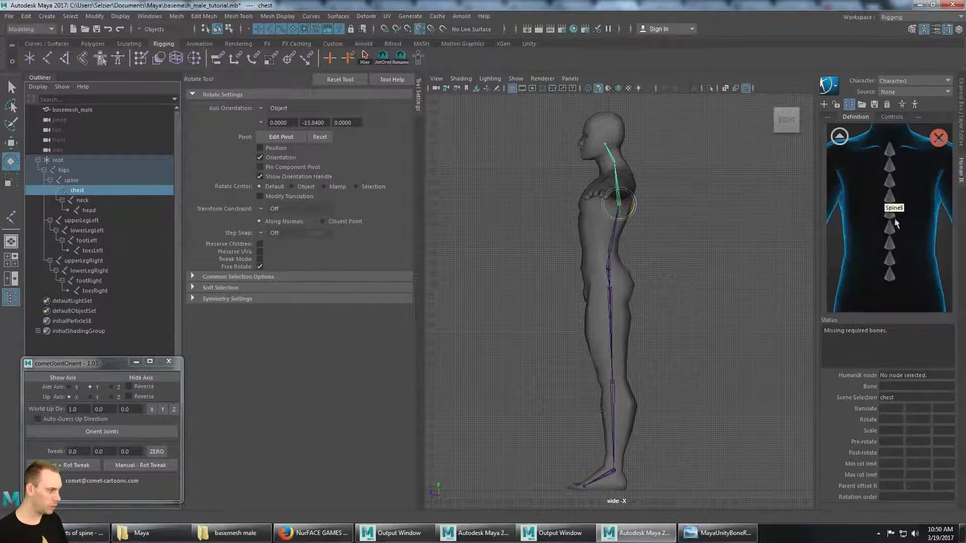
{"action": "right_click", "coordinate": [889, 279]}
{"action": "left_click", "coordinate": [896, 282]}
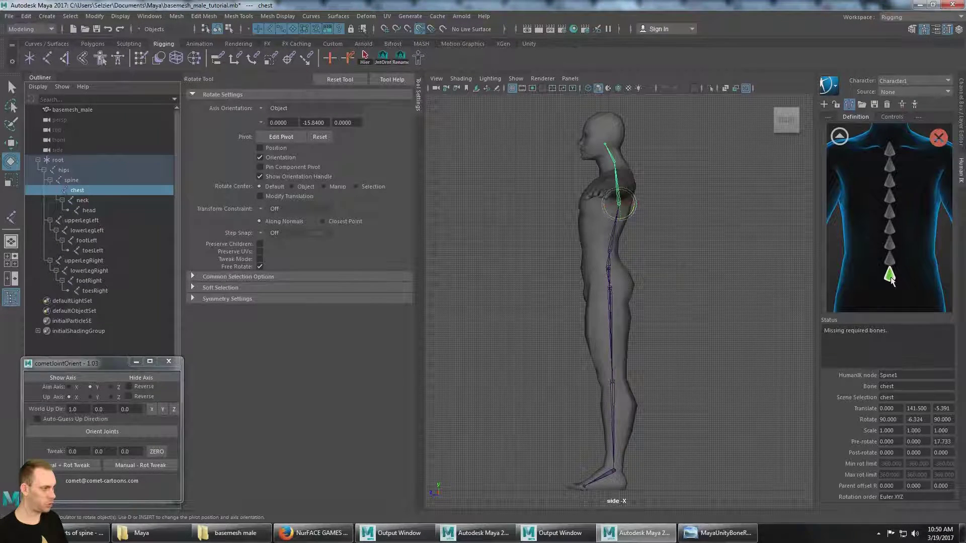
{"action": "left_click", "coordinate": [840, 136]}
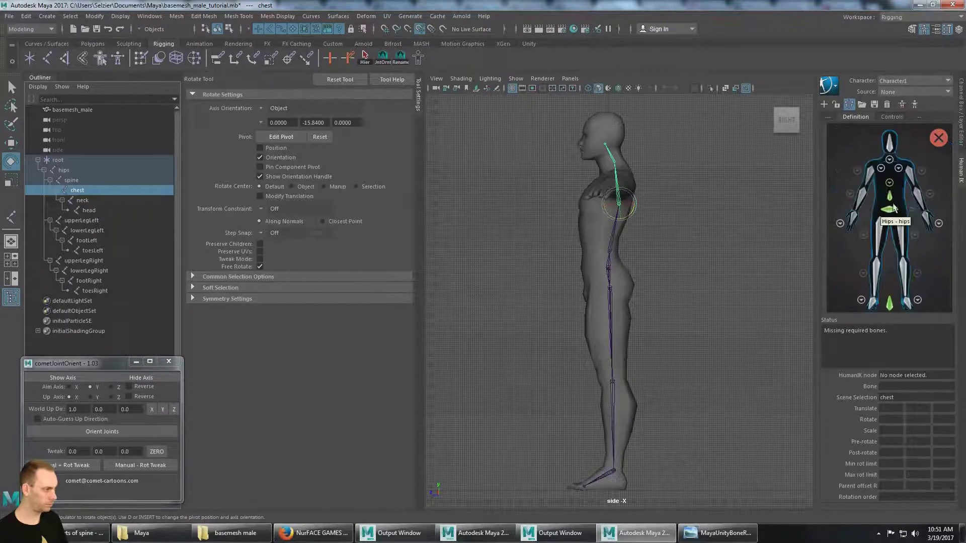
Assign the neck joint to the Neck node in the detailed neck view and return to the full-body definition.
{"action": "left_click", "coordinate": [890, 161]}
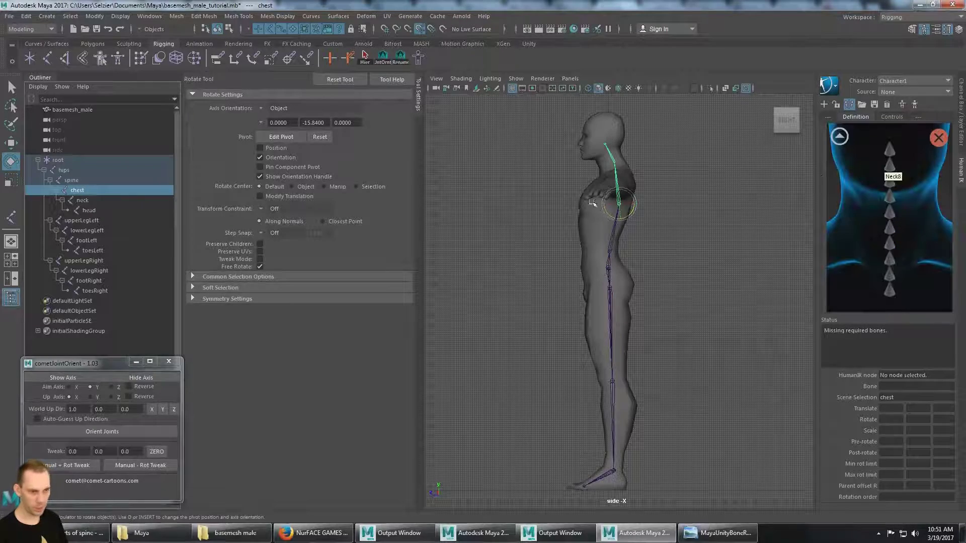
{"action": "key", "text": "Down"}
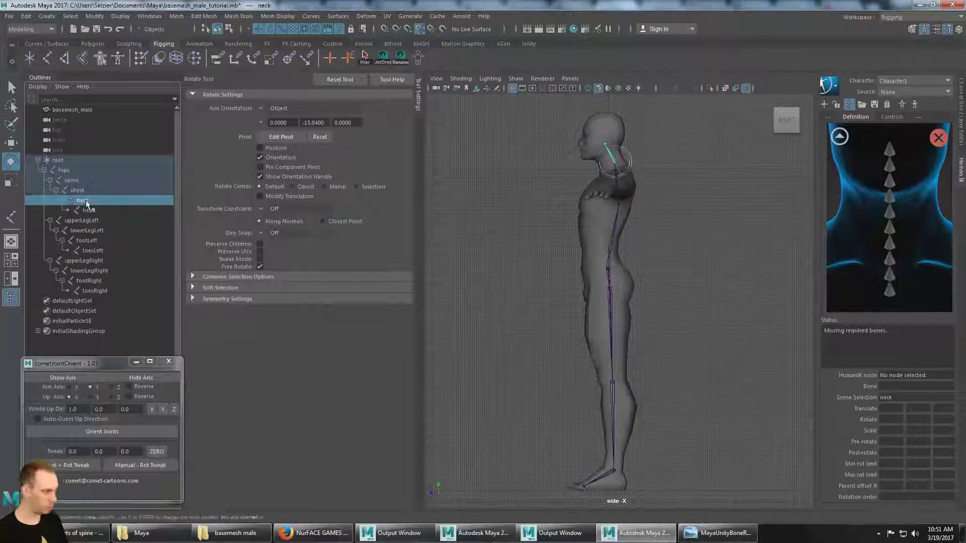
{"action": "right_click", "coordinate": [892, 294]}
{"action": "left_click", "coordinate": [901, 297]}
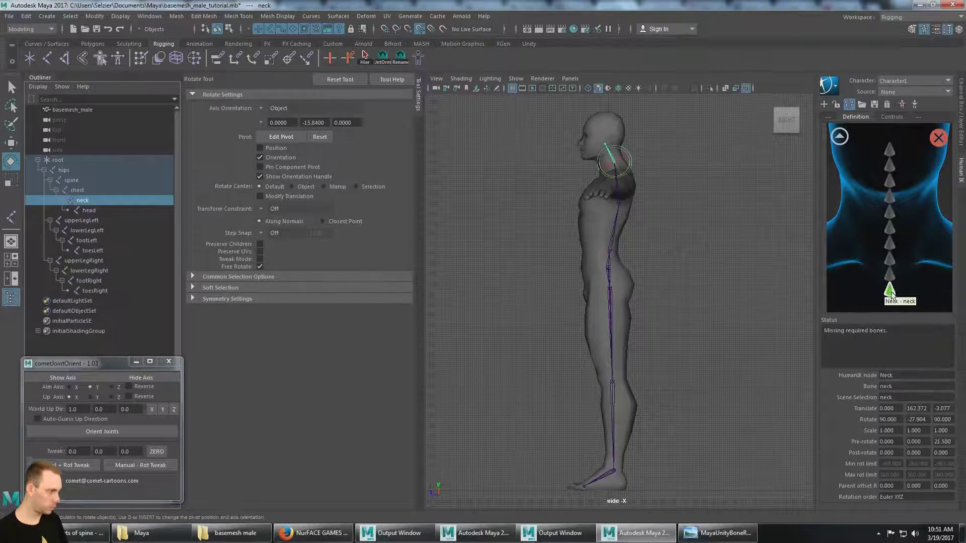
{"action": "left_click", "coordinate": [839, 137]}
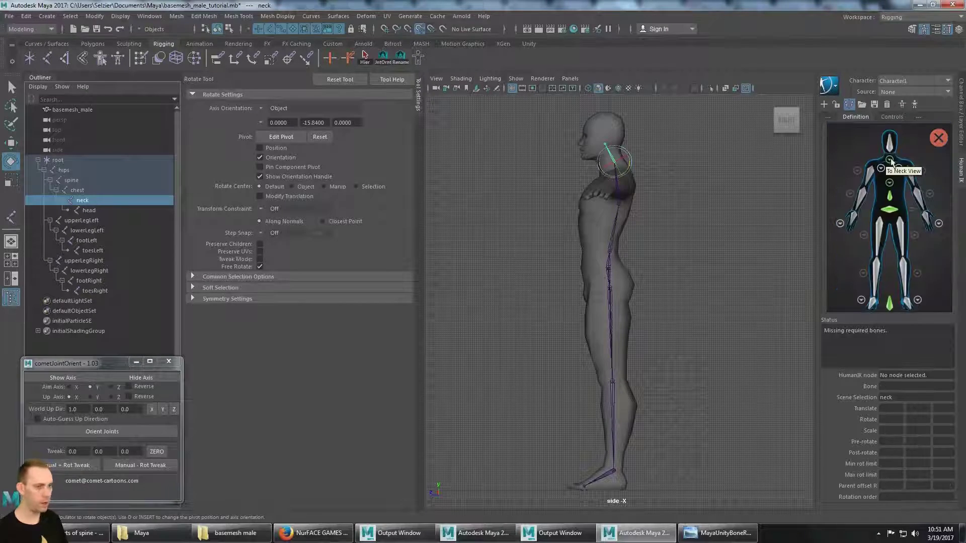
Assign the head joint to the Head node of the HumanIK definition.
{"action": "left_click", "coordinate": [122, 209]}
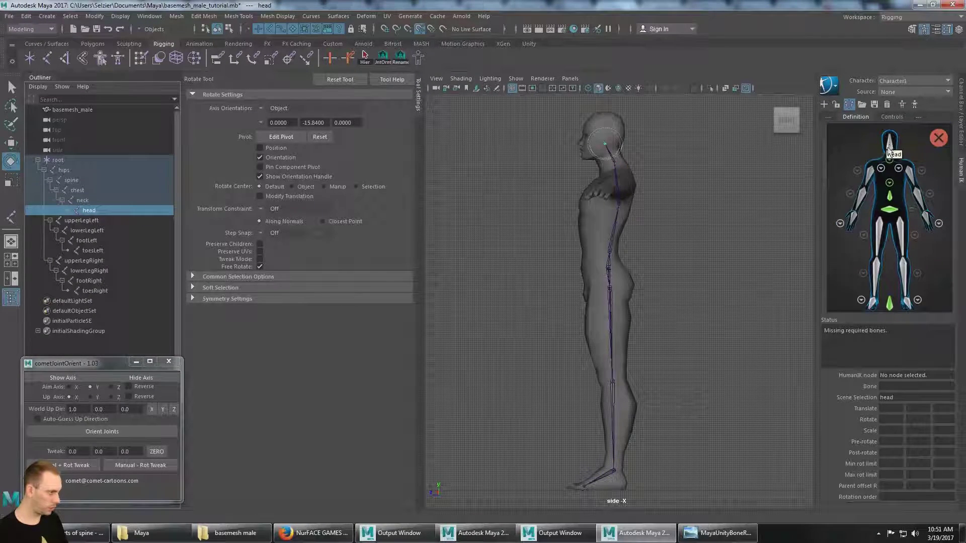
{"action": "right_click", "coordinate": [890, 147]}
{"action": "left_click", "coordinate": [891, 150]}
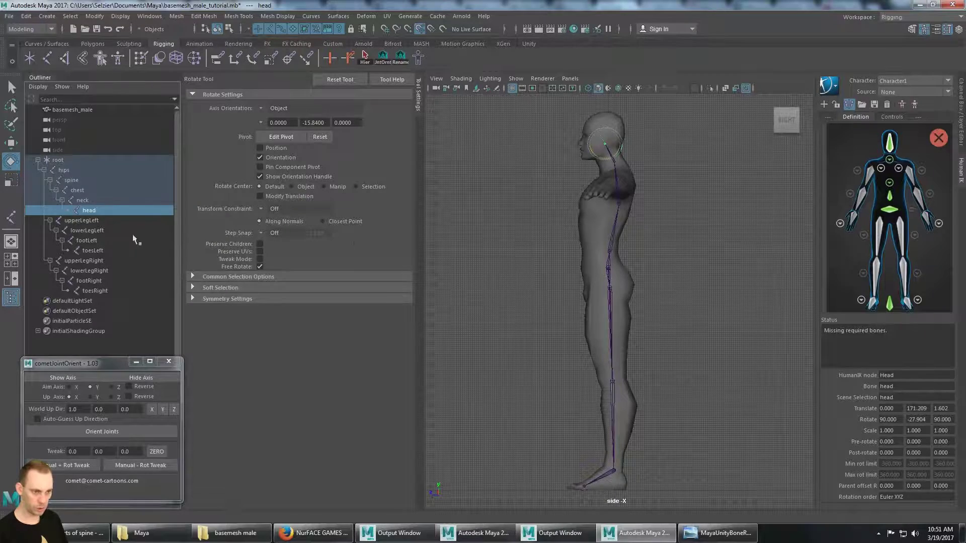
Assign upperLegLeft to the LeftUpLeg node and lowerLegLeft to the LeftLeg node of the HumanIK definition.
{"action": "left_click", "coordinate": [104, 221]}
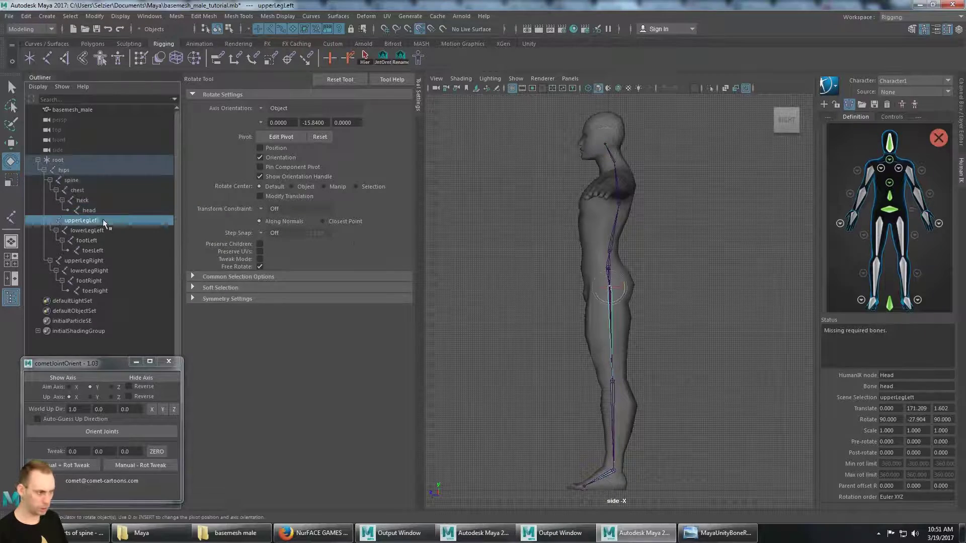
{"action": "right_click", "coordinate": [902, 227]}
{"action": "left_click", "coordinate": [912, 232]}
{"action": "key", "text": "Down"}
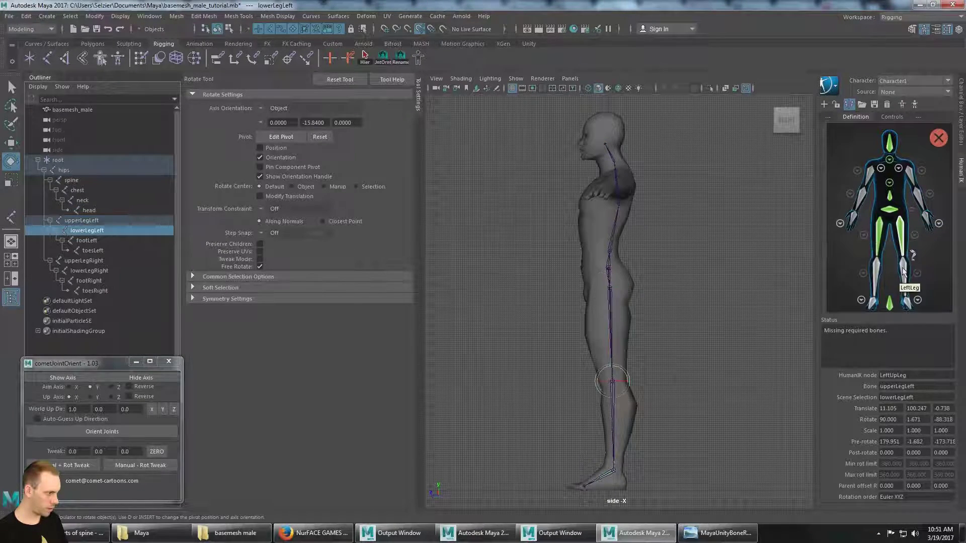
{"action": "right_click", "coordinate": [912, 275]}
{"action": "left_click", "coordinate": [917, 274]}
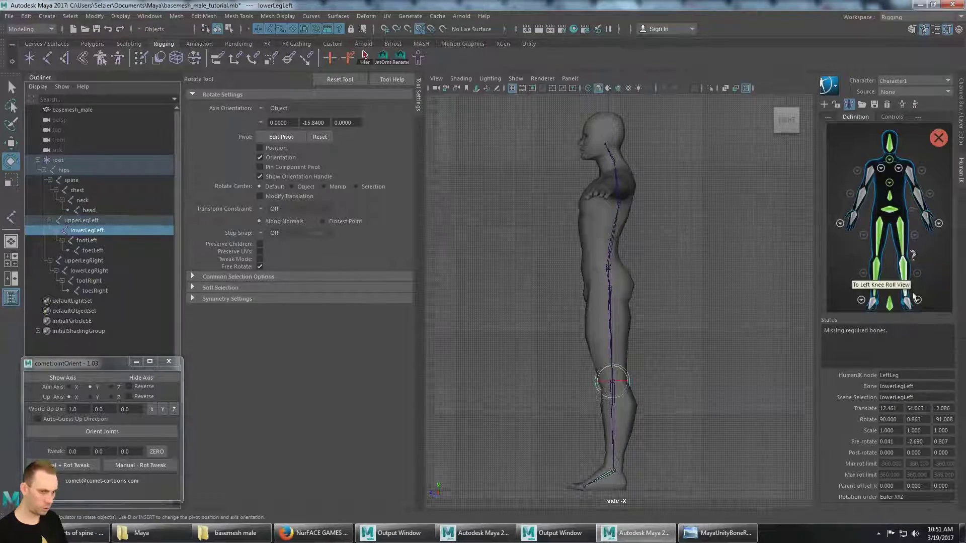
Assign footLeft to the LeftFoot node and toesLeft to the LeftToeBase node of the HumanIK definition.
{"action": "key", "text": "Down"}
{"action": "right_click", "coordinate": [910, 308]}
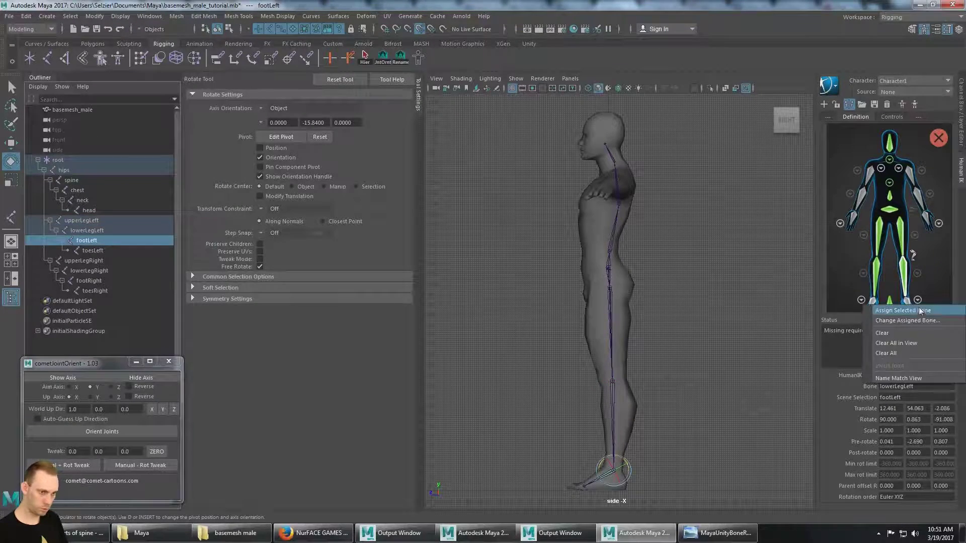
{"action": "left_click", "coordinate": [918, 312]}
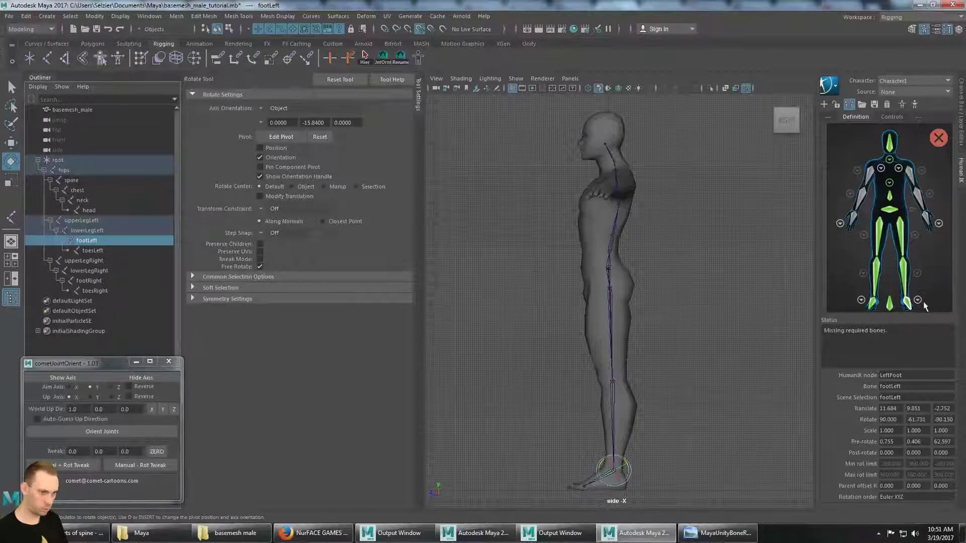
{"action": "key", "text": "Down"}
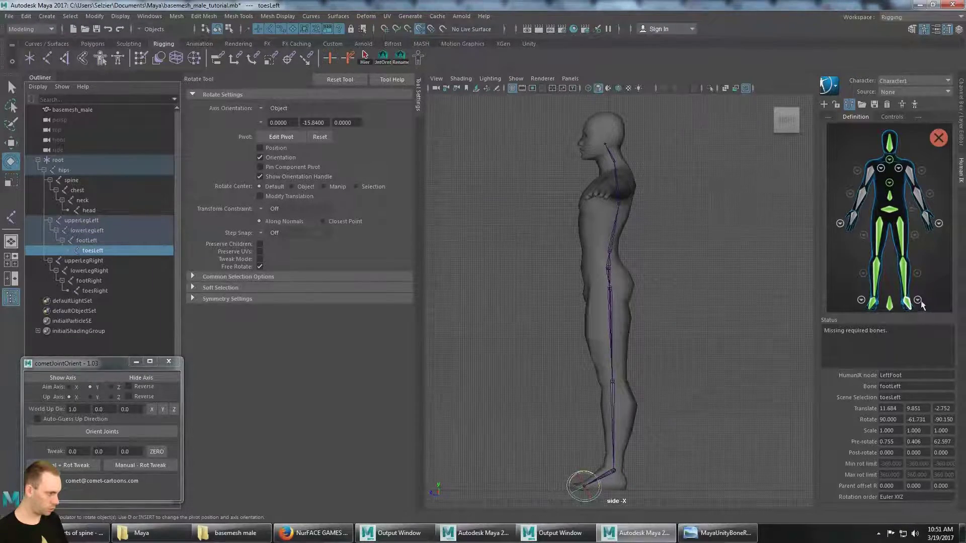
{"action": "left_click", "coordinate": [918, 300]}
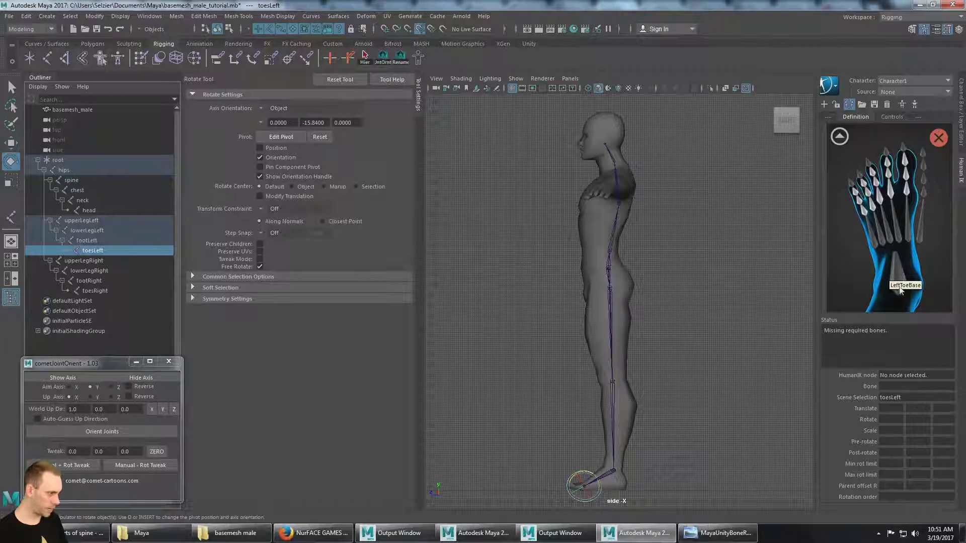
{"action": "right_click", "coordinate": [900, 290]}
{"action": "left_click", "coordinate": [916, 293]}
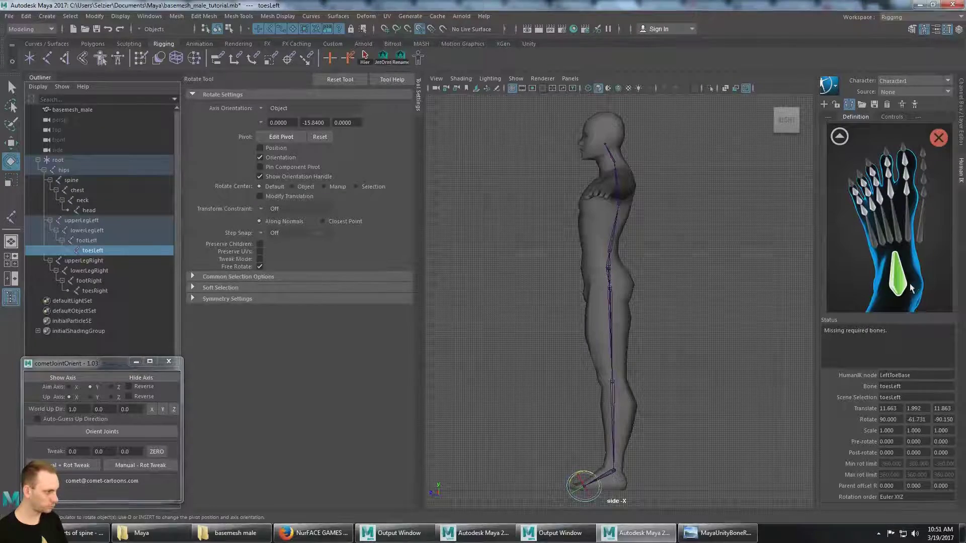
{"action": "left_click", "coordinate": [839, 137]}
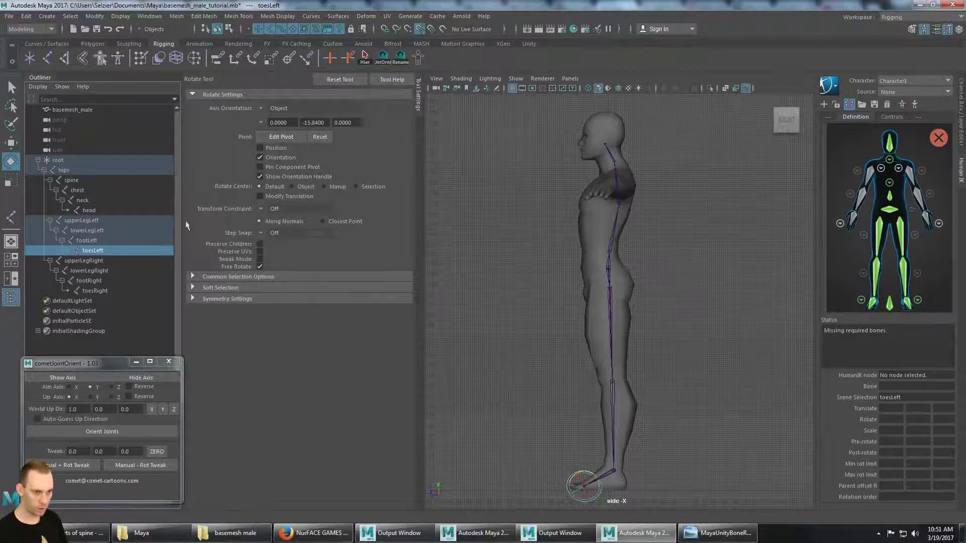
Select root and examine the whole skeleton inside the body mesh from the front in the perspective view.
{"action": "left_click", "coordinate": [110, 261]}
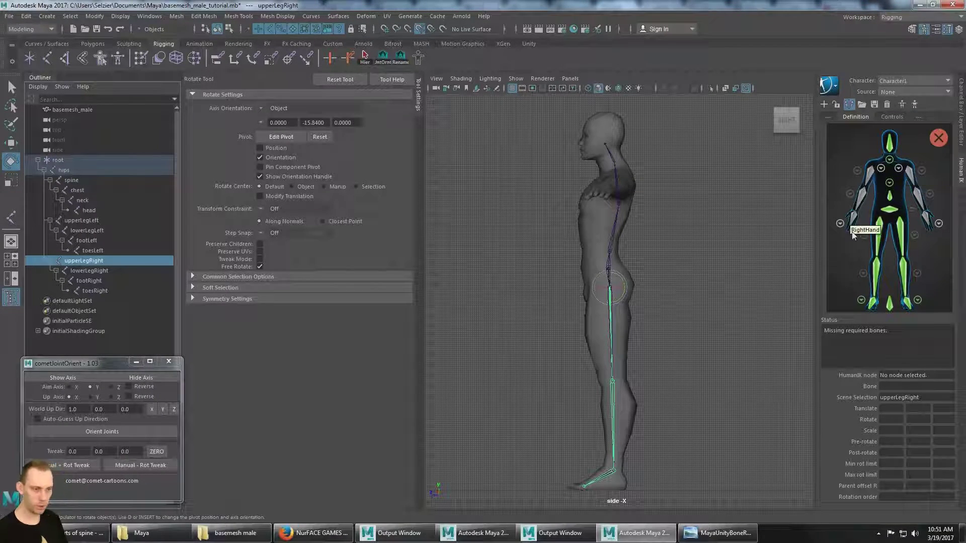
{"action": "left_click", "coordinate": [70, 160]}
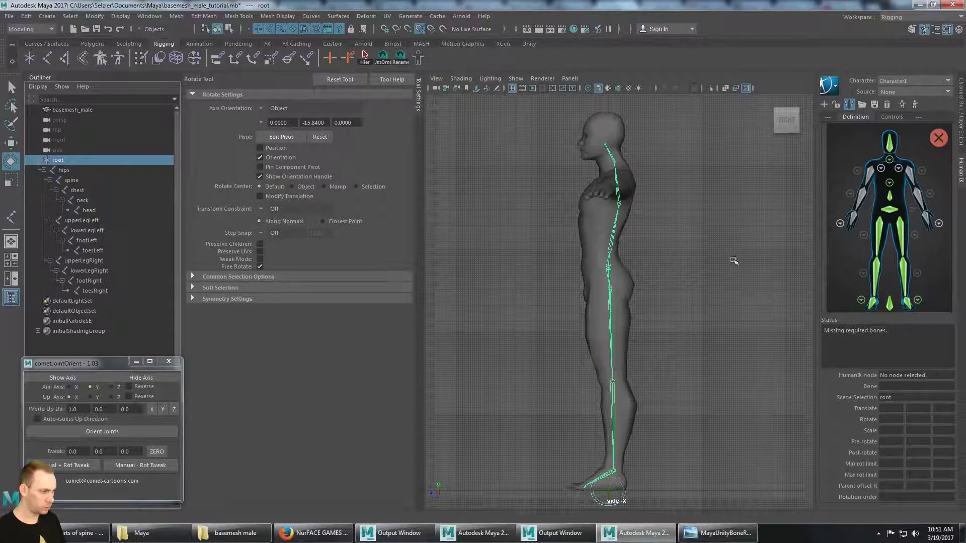
{"action": "key", "text": "space"}
{"action": "key", "text": "space"}
{"action": "scroll", "coordinate": [631, 298], "scroll_direction": "down", "scroll_amount": 3}
{"action": "left_click_drag", "start_coordinate": [631, 298], "coordinate": [608, 296], "text": "alt"}
{"action": "scroll", "coordinate": [609, 296], "scroll_direction": "up", "scroll_amount": 3}
{"action": "middle_click_drag", "start_coordinate": [608, 296], "coordinate": [644, 328], "text": "alt"}
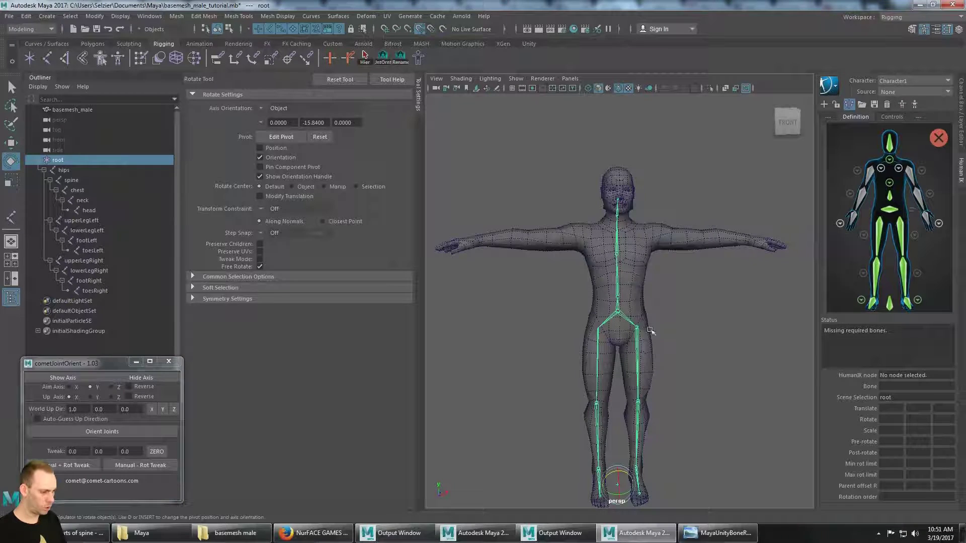
Examine the Unity bone reference image and the shoulder and arm joints of the sample HumanIK skeleton in the other Maya session.
{"action": "left_click", "coordinate": [715, 533]}
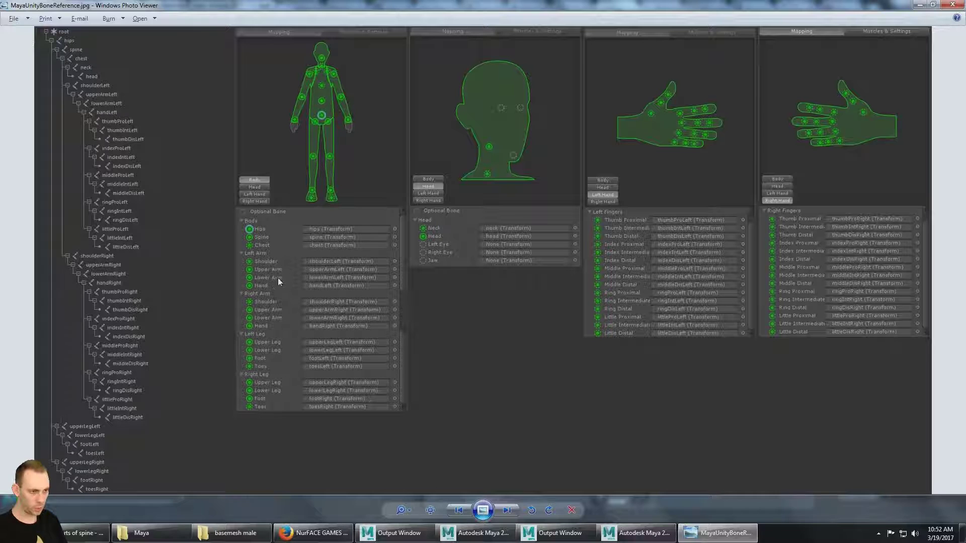
{"action": "left_click", "coordinate": [923, 7]}
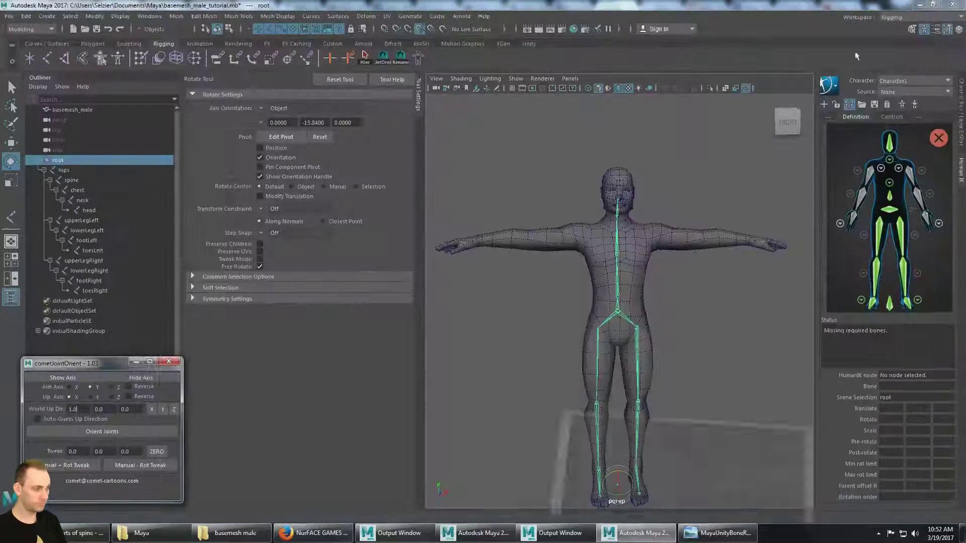
{"action": "left_click", "coordinate": [475, 533]}
{"action": "mouse_move", "coordinate": [508, 184]}
{"action": "left_mouse_down", "text": "alt"}
{"action": "mouse_move", "coordinate": [538, 182]}
{"action": "mouse_move", "coordinate": [525, 182]}
{"action": "left_mouse_up", "text": "alt"}
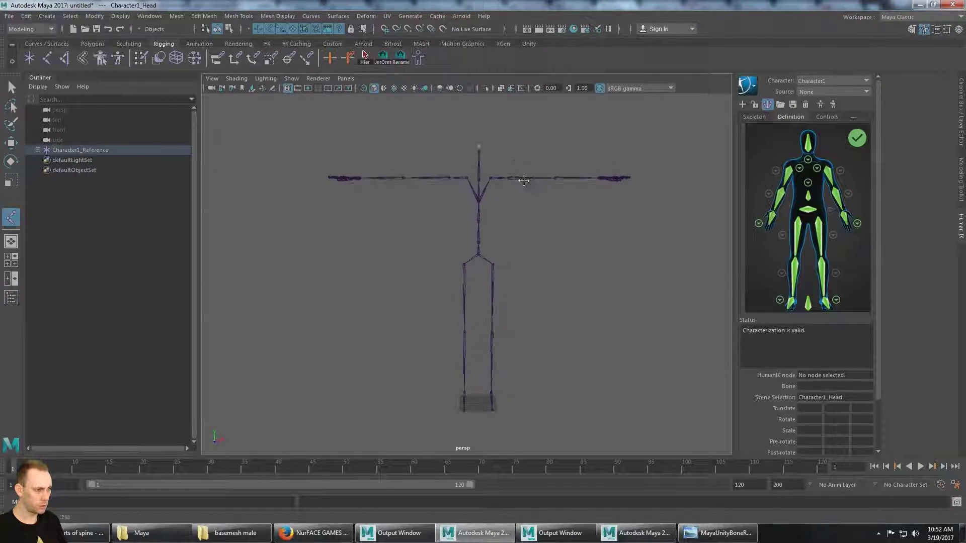
{"action": "middle_click_drag", "start_coordinate": [524, 182], "coordinate": [499, 254], "text": "alt"}
{"action": "scroll", "coordinate": [528, 214], "scroll_direction": "up", "scroll_amount": 5}
{"action": "scroll", "coordinate": [528, 216], "scroll_direction": "down", "scroll_amount": 2}
{"action": "scroll", "coordinate": [498, 253], "scroll_direction": "down", "scroll_amount": 3}
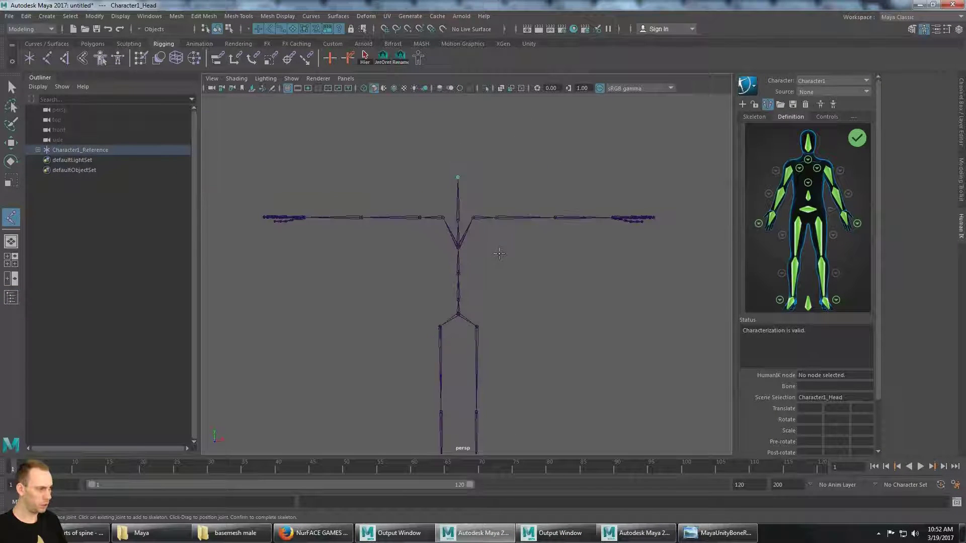
{"action": "left_click_drag", "start_coordinate": [498, 252], "coordinate": [523, 248], "text": "alt"}
{"action": "middle_click_drag", "start_coordinate": [522, 248], "coordinate": [516, 216], "text": "alt"}
{"action": "left_click_drag", "start_coordinate": [515, 219], "coordinate": [496, 229], "text": "alt"}
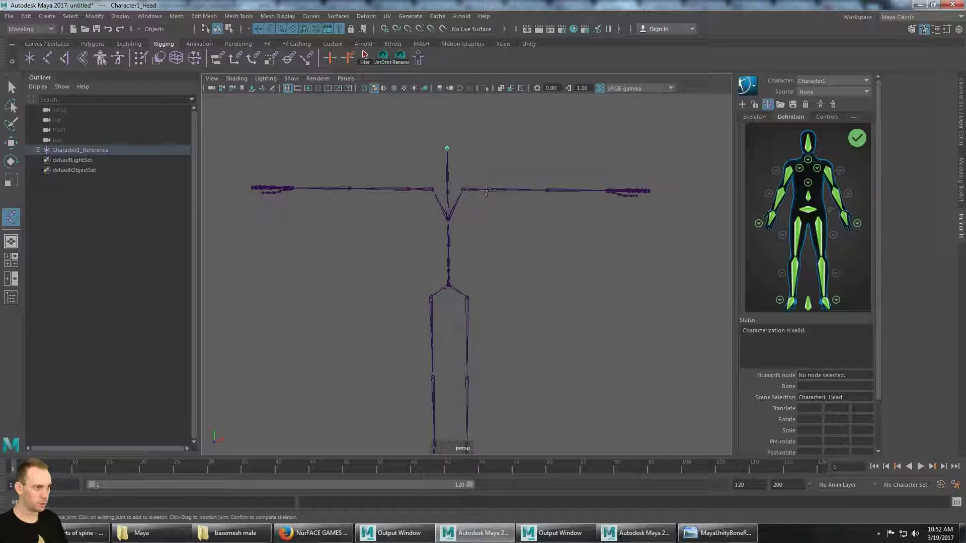
{"action": "left_click", "coordinate": [919, 5]}
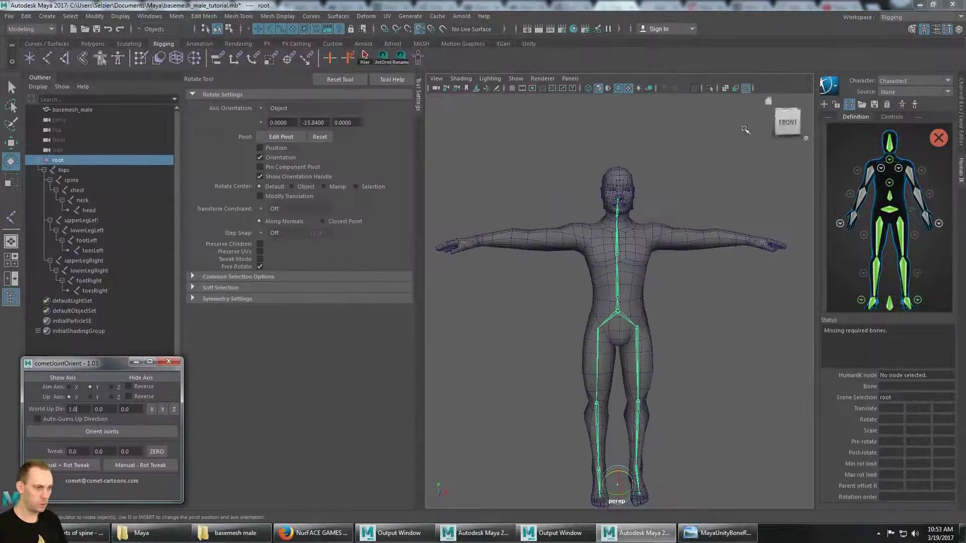
Activate the Joint tool and examine the left shoulder and arm of the body mesh in the perspective view.
{"action": "left_click", "coordinate": [29, 58]}
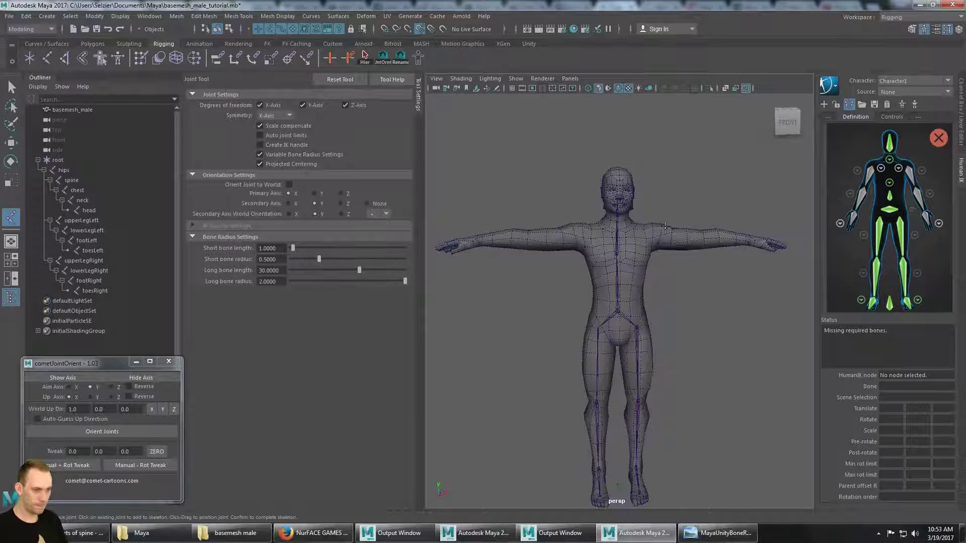
{"action": "middle_click_drag", "start_coordinate": [665, 240], "coordinate": [570, 234], "text": "alt"}
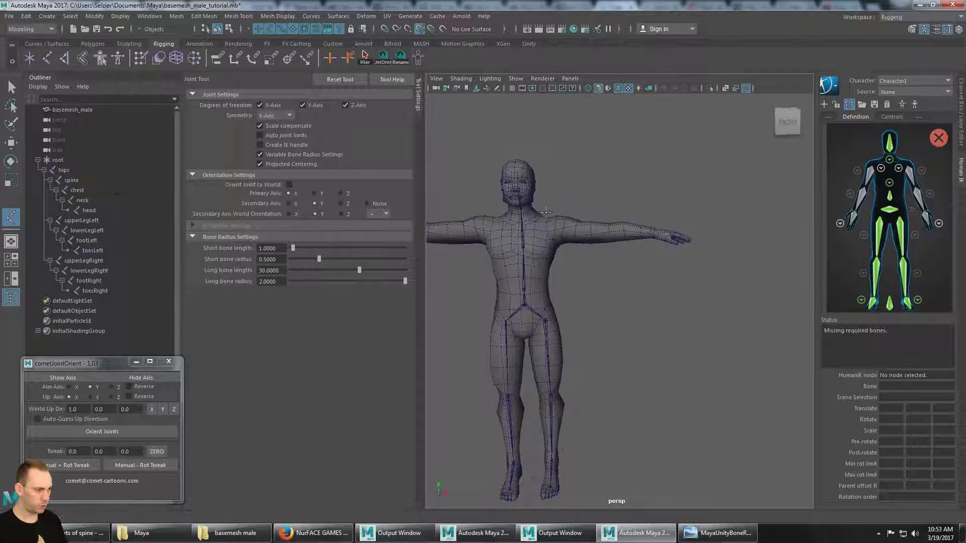
{"action": "left_click_drag", "start_coordinate": [549, 227], "coordinate": [601, 217], "text": "alt"}
{"action": "scroll", "coordinate": [601, 217], "scroll_direction": "up", "scroll_amount": 5}
{"action": "scroll", "coordinate": [601, 217], "scroll_direction": "down", "scroll_amount": 4}
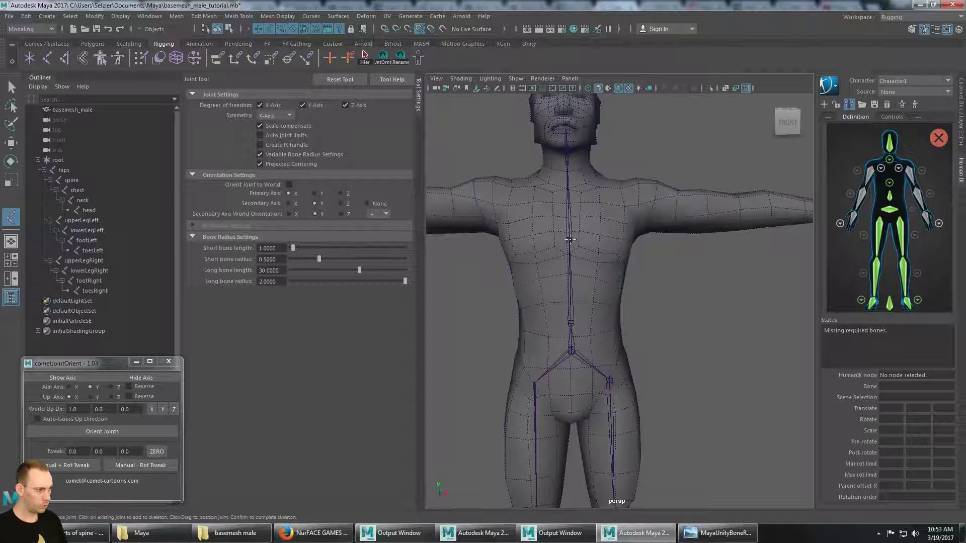
{"action": "middle_click_drag", "start_coordinate": [620, 232], "coordinate": [583, 241], "text": "alt"}
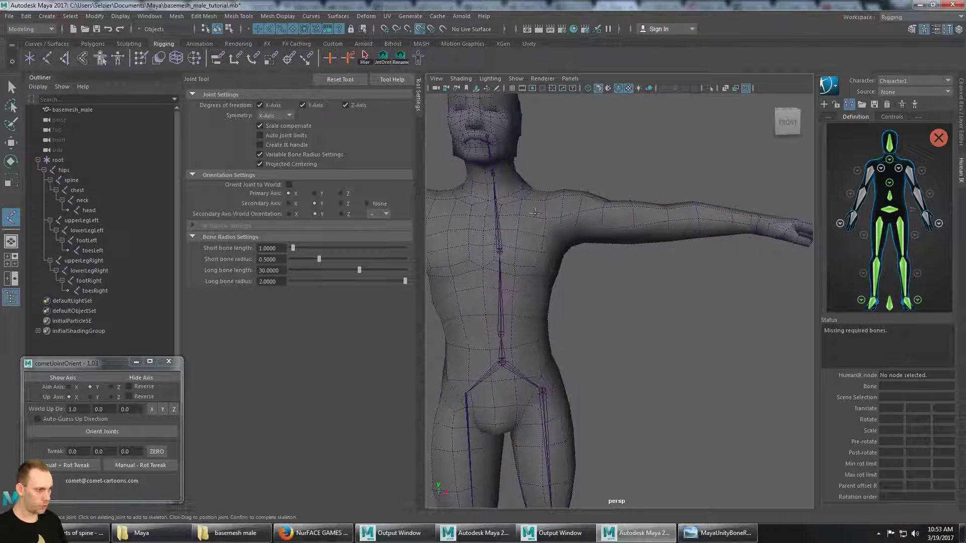
{"action": "middle_click_drag", "start_coordinate": [623, 213], "coordinate": [573, 228], "text": "alt"}
{"action": "middle_click_drag", "start_coordinate": [496, 235], "coordinate": [531, 225], "text": "alt"}
{"action": "scroll", "coordinate": [574, 238], "scroll_direction": "down", "scroll_amount": 6}
{"action": "middle_click_drag", "start_coordinate": [593, 226], "coordinate": [578, 273], "text": "alt"}
{"action": "scroll", "coordinate": [603, 213], "scroll_direction": "up", "scroll_amount": 6}
{"action": "mouse_move", "coordinate": [585, 241]}
{"action": "left_mouse_down", "text": "alt"}
{"action": "mouse_move", "coordinate": [597, 240]}
{"action": "mouse_move", "coordinate": [589, 252]}
{"action": "left_mouse_up", "text": "alt"}
{"action": "middle_click_drag", "start_coordinate": [589, 253], "coordinate": [569, 238], "text": "alt"}
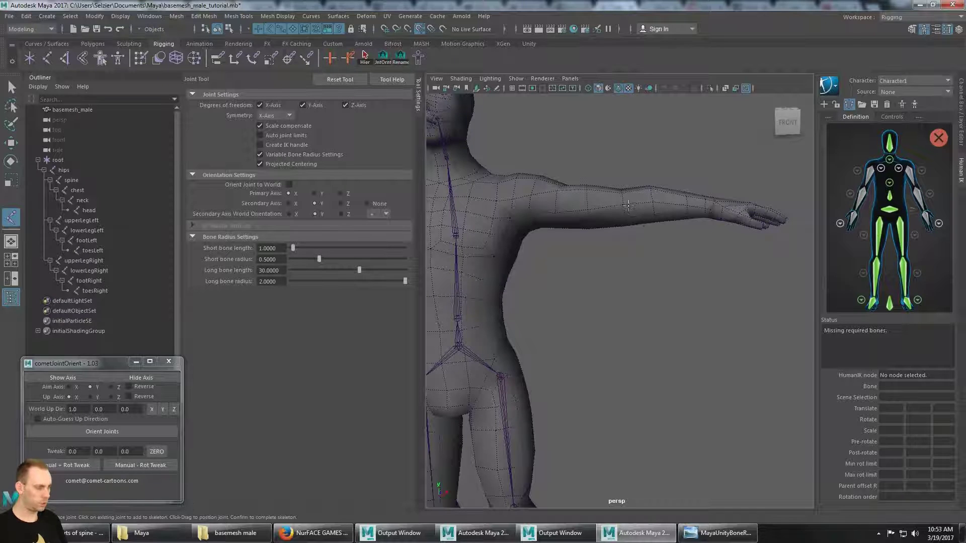
Turn the orthographic side view to the front and examine the whole left arm from shoulder to fingertips.
{"action": "key", "text": "space"}
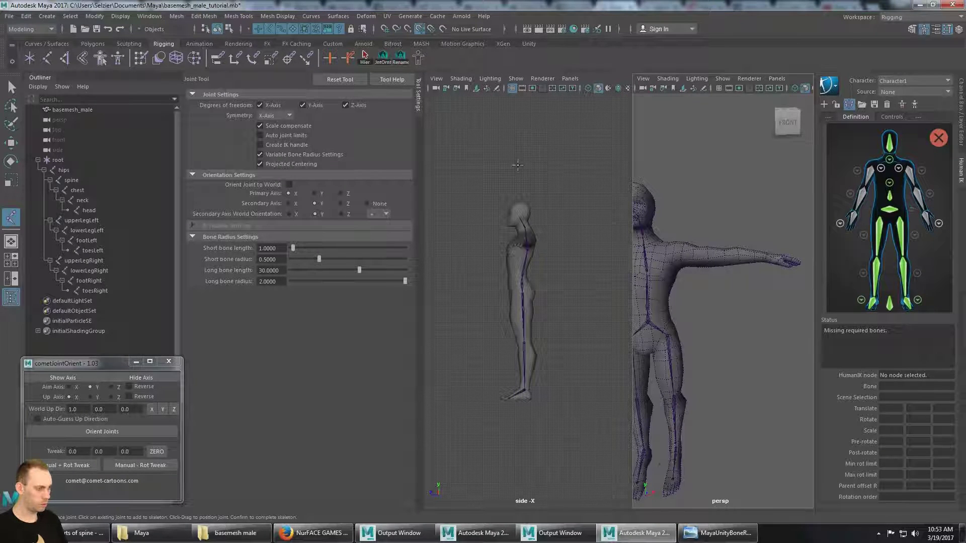
{"action": "key", "text": "space"}
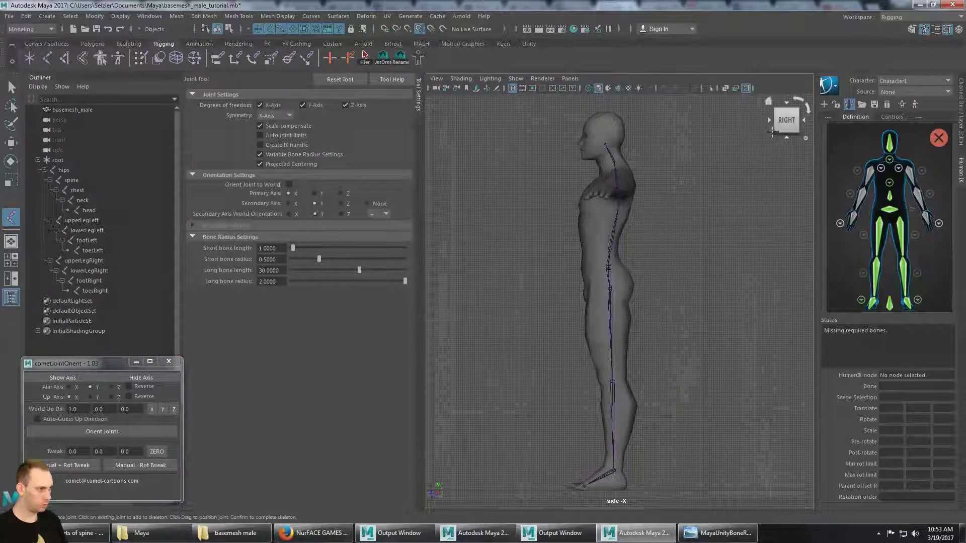
{"action": "left_click", "coordinate": [769, 120]}
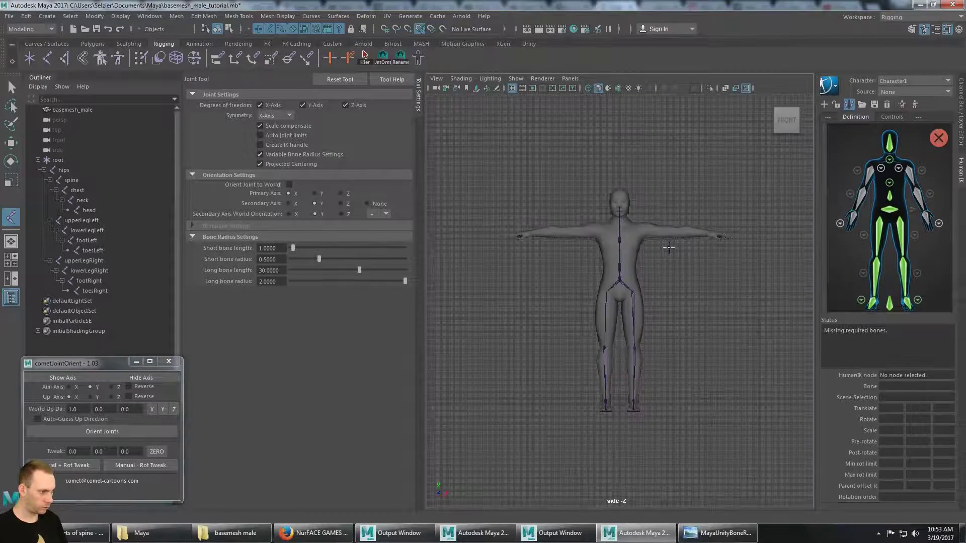
{"action": "scroll", "coordinate": [660, 246], "scroll_direction": "up", "scroll_amount": 5}
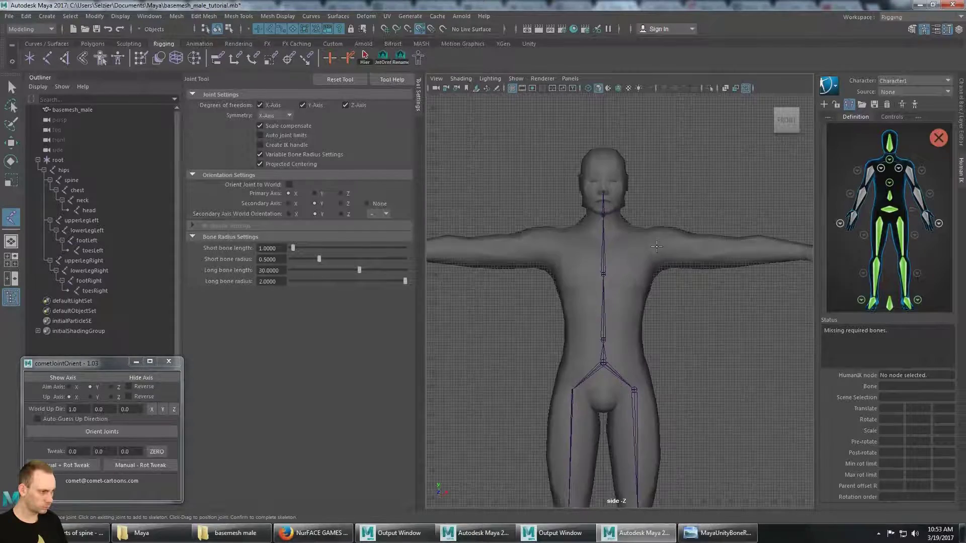
{"action": "middle_click_drag", "start_coordinate": [657, 246], "coordinate": [557, 242], "text": "alt"}
{"action": "scroll", "coordinate": [631, 214], "scroll_direction": "up", "scroll_amount": 3}
{"action": "middle_click_drag", "start_coordinate": [633, 204], "coordinate": [547, 245], "text": "alt"}
{"action": "scroll", "coordinate": [540, 253], "scroll_direction": "up", "scroll_amount": 3}
{"action": "scroll", "coordinate": [560, 242], "scroll_direction": "down", "scroll_amount": 5}
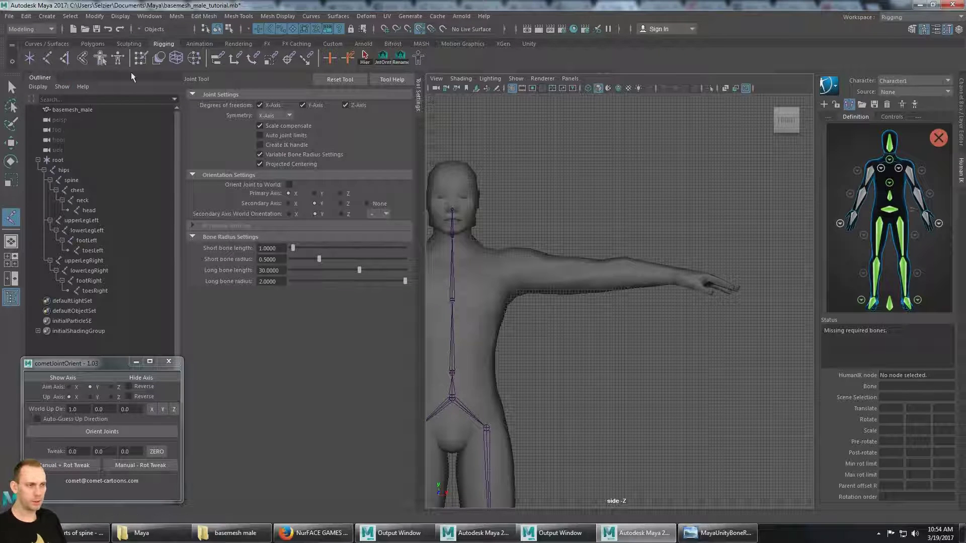
Turn on soft selection for the Select tool and set its symmetry to Object X.
{"action": "left_click", "coordinate": [10, 89]}
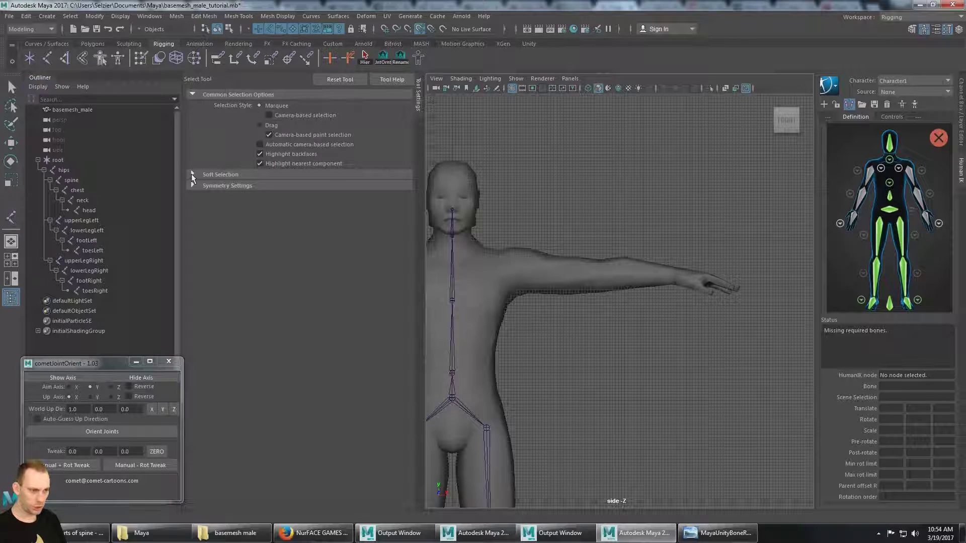
{"action": "left_click", "coordinate": [192, 174]}
{"action": "left_click", "coordinate": [260, 187]}
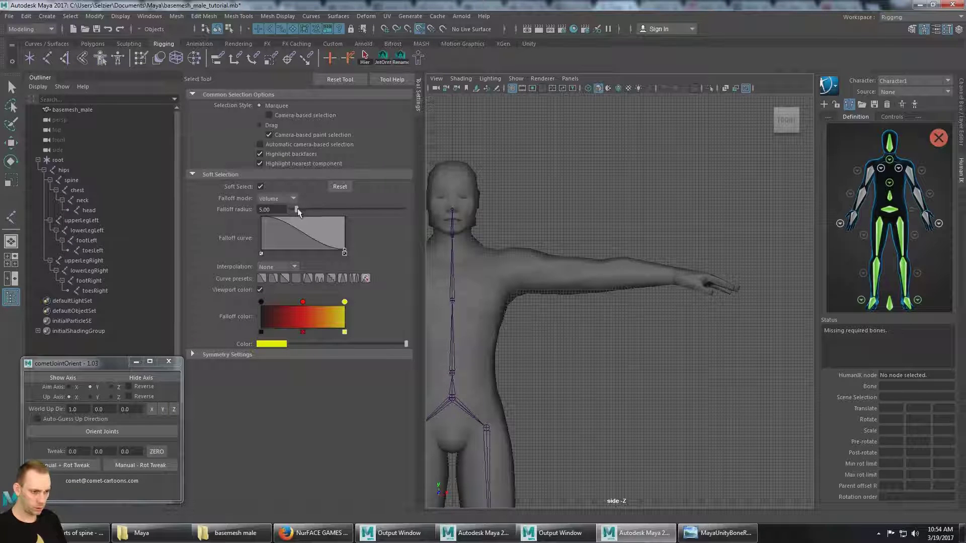
{"action": "left_click", "coordinate": [192, 354]}
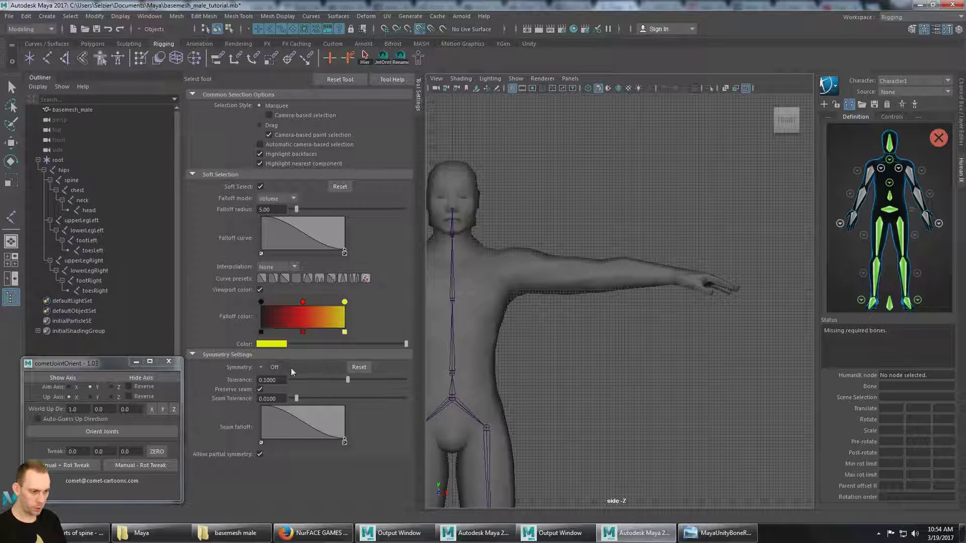
{"action": "left_click", "coordinate": [261, 367]}
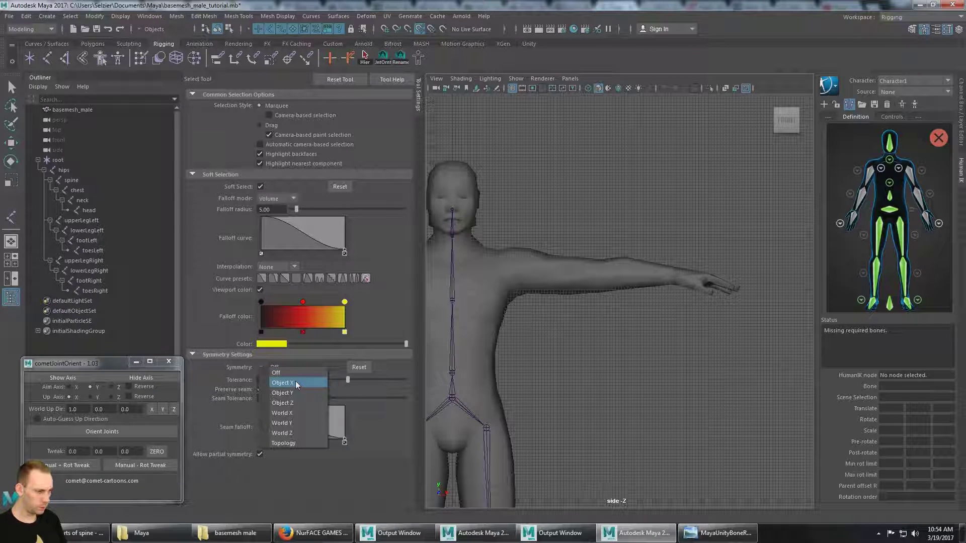
{"action": "left_click", "coordinate": [295, 382]}
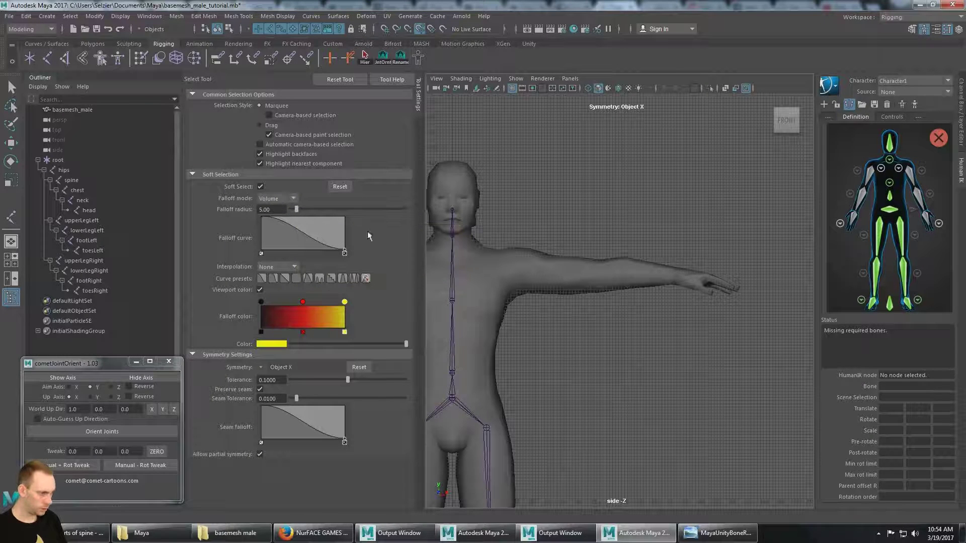
Try to select the left forearm and hand of basemesh_male in component mode with only UVs selectable.
{"action": "left_click_drag", "start_coordinate": [610, 224], "coordinate": [612, 224]}
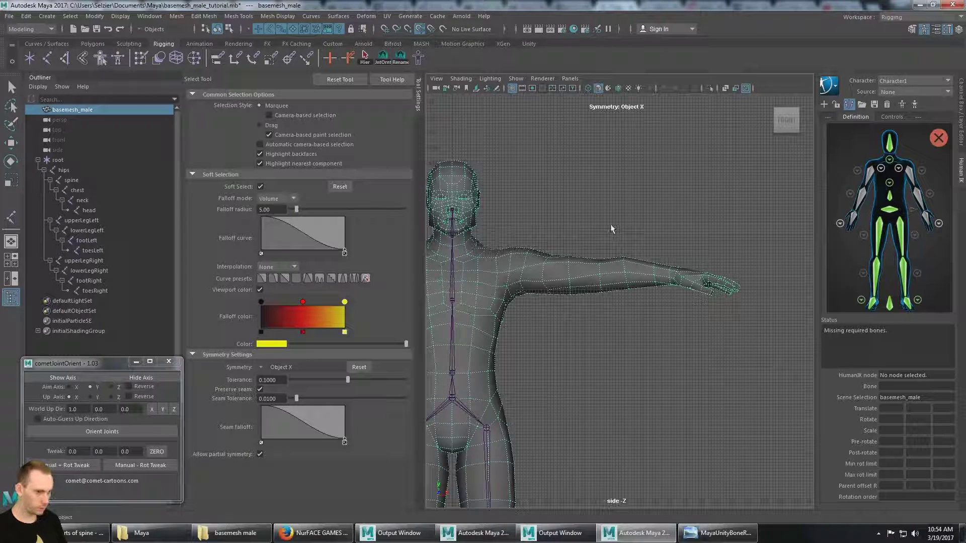
{"action": "left_click", "coordinate": [229, 29]}
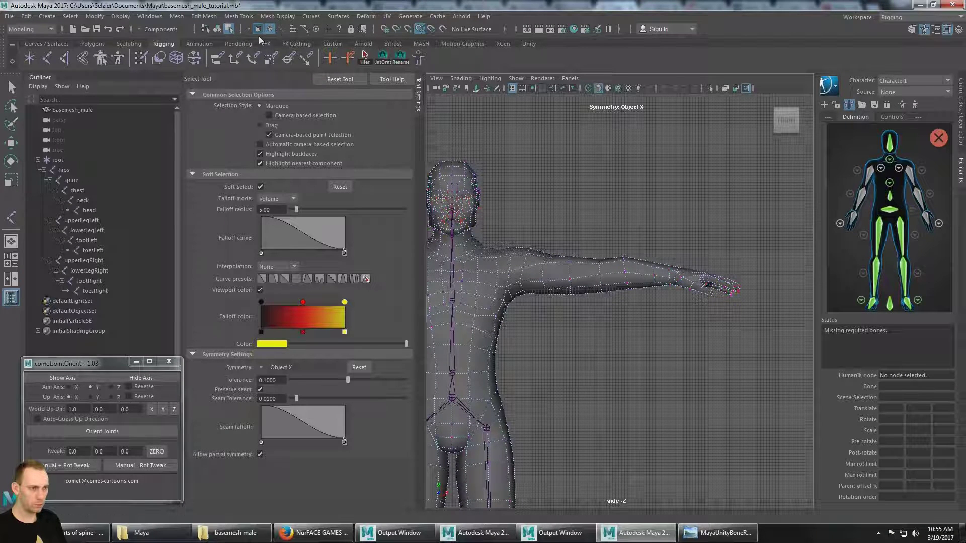
{"action": "left_click", "coordinate": [270, 28]}
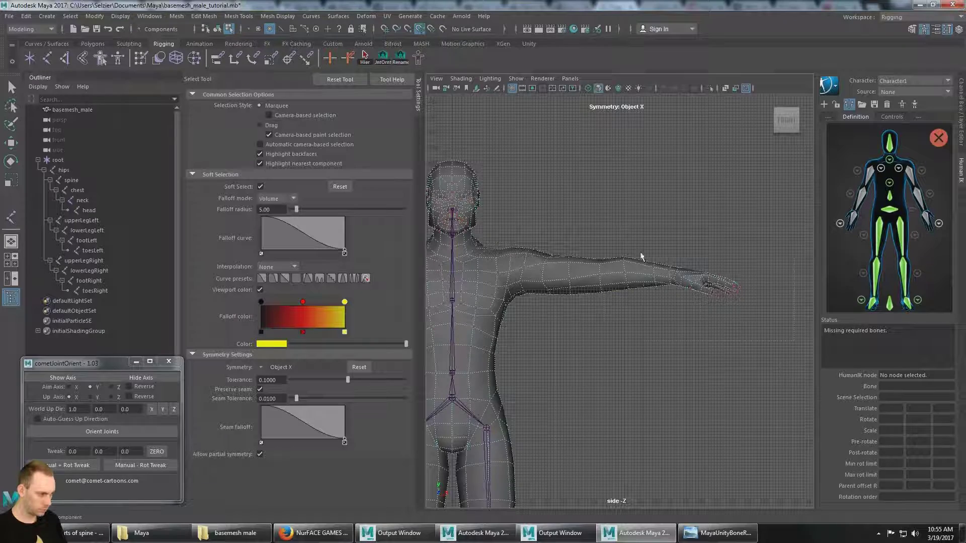
{"action": "left_click_drag", "start_coordinate": [582, 221], "coordinate": [583, 221]}
{"action": "middle_click_drag", "start_coordinate": [623, 296], "coordinate": [617, 306], "text": "alt"}
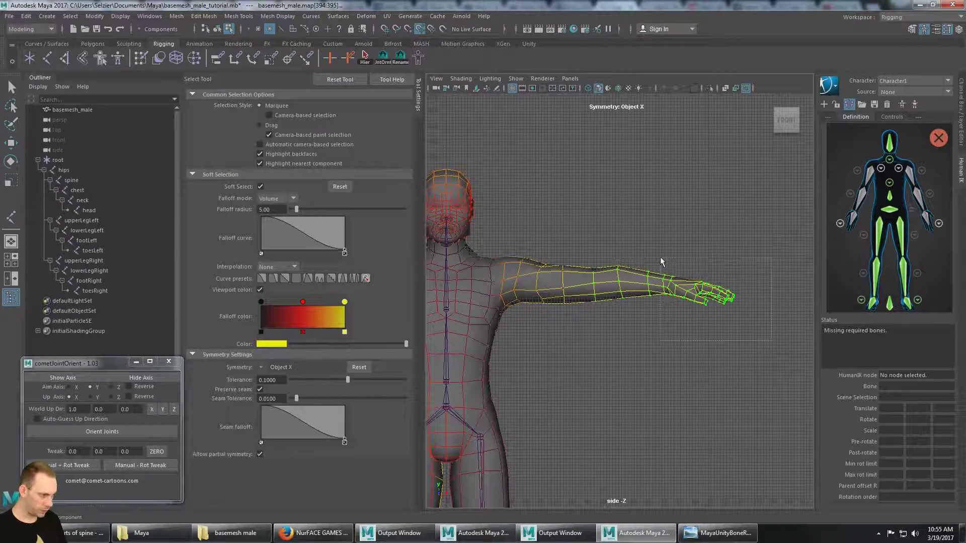
{"action": "left_click_drag", "start_coordinate": [660, 255], "coordinate": [659, 254]}
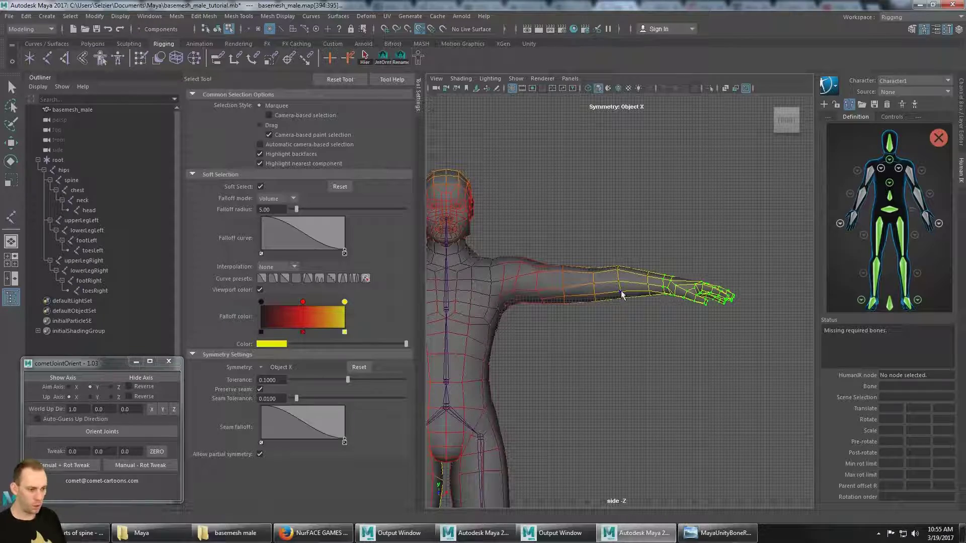
Try to select the UVs of the entire left arm from the shoulder outward for use with the Move tool.
{"action": "scroll", "coordinate": [566, 293], "scroll_direction": "down", "scroll_amount": 3}
{"action": "middle_click_drag", "start_coordinate": [566, 292], "coordinate": [743, 280], "text": "alt"}
{"action": "middle_click_drag", "start_coordinate": [599, 286], "coordinate": [395, 297], "text": "alt"}
{"action": "scroll", "coordinate": [654, 272], "scroll_direction": "up", "scroll_amount": 3}
{"action": "middle_click_drag", "start_coordinate": [665, 265], "coordinate": [671, 285], "text": "alt"}
{"action": "scroll", "coordinate": [659, 297], "scroll_direction": "up", "scroll_amount": 3}
{"action": "scroll", "coordinate": [670, 284], "scroll_direction": "down", "scroll_amount": 2}
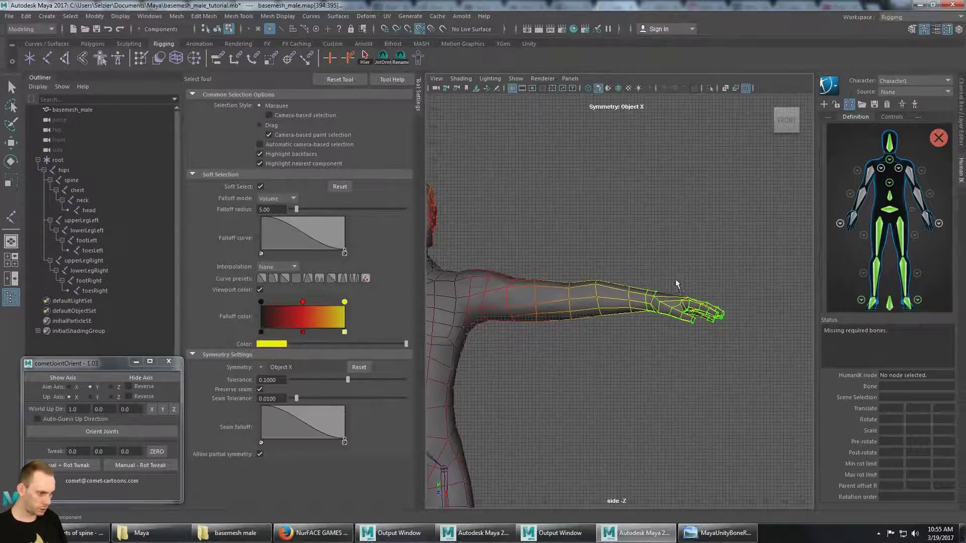
{"action": "scroll", "coordinate": [742, 286], "scroll_direction": "down", "scroll_amount": 4}
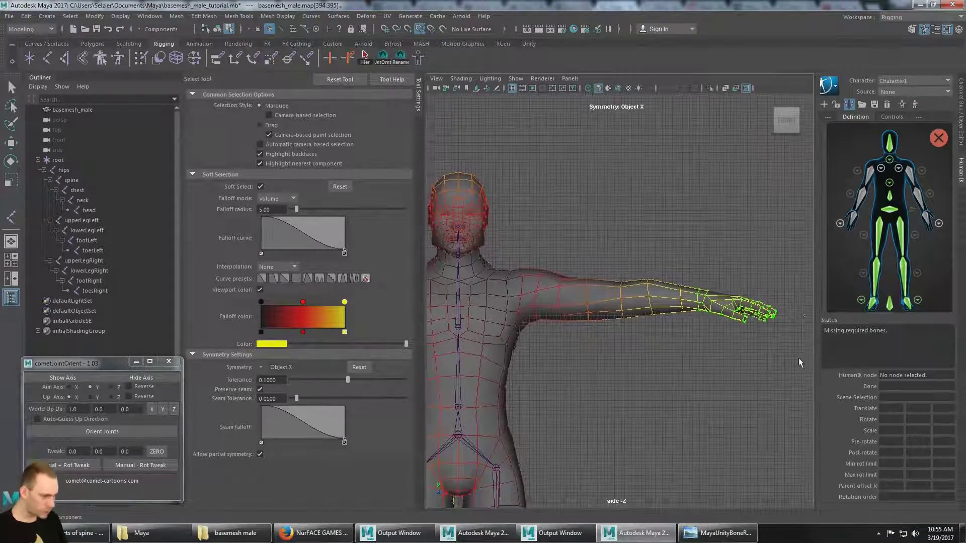
{"action": "left_click_drag", "start_coordinate": [540, 230], "coordinate": [528, 225]}
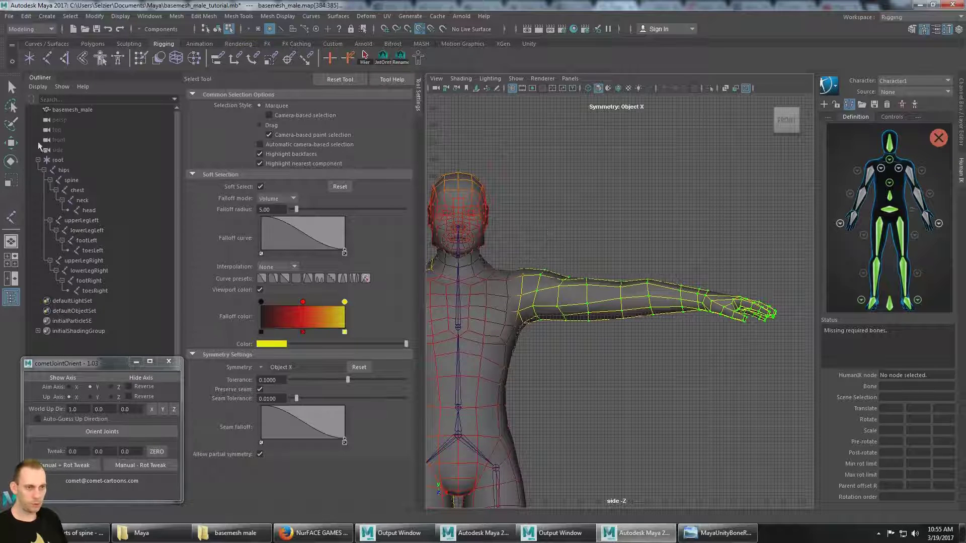
{"action": "key", "text": "w"}
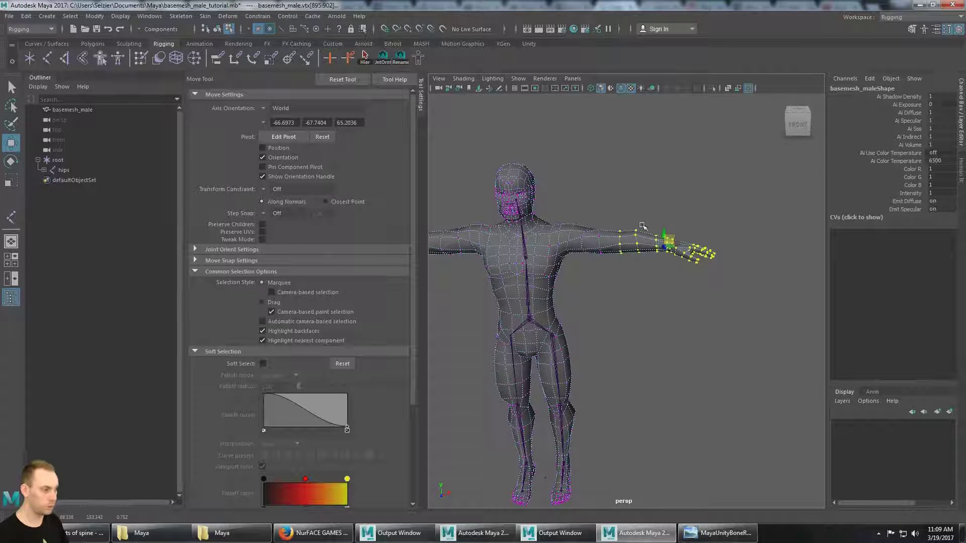
Clear the vertex selection and try to select the left forearm and hand for rotation with only UVs selectable.
{"action": "left_click", "coordinate": [621, 259]}
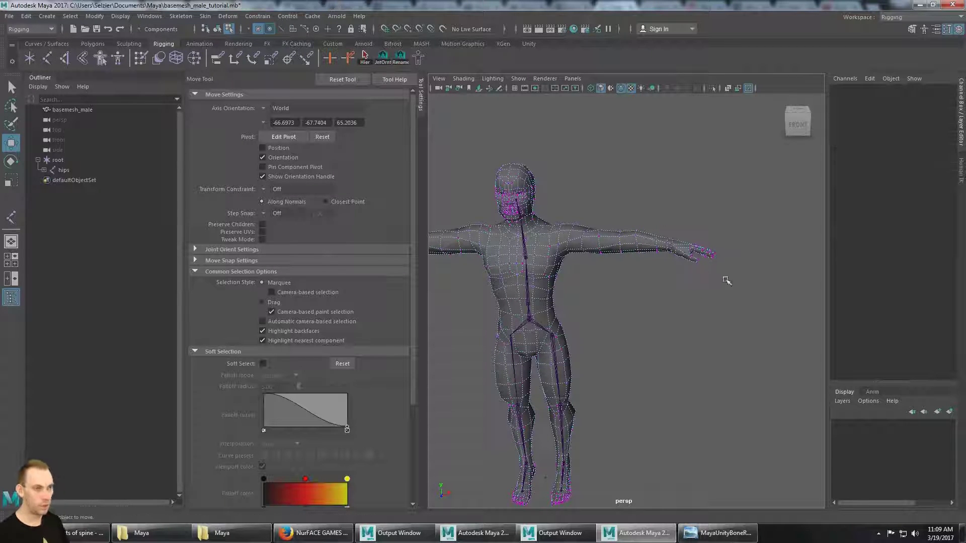
{"action": "left_click", "coordinate": [268, 29]}
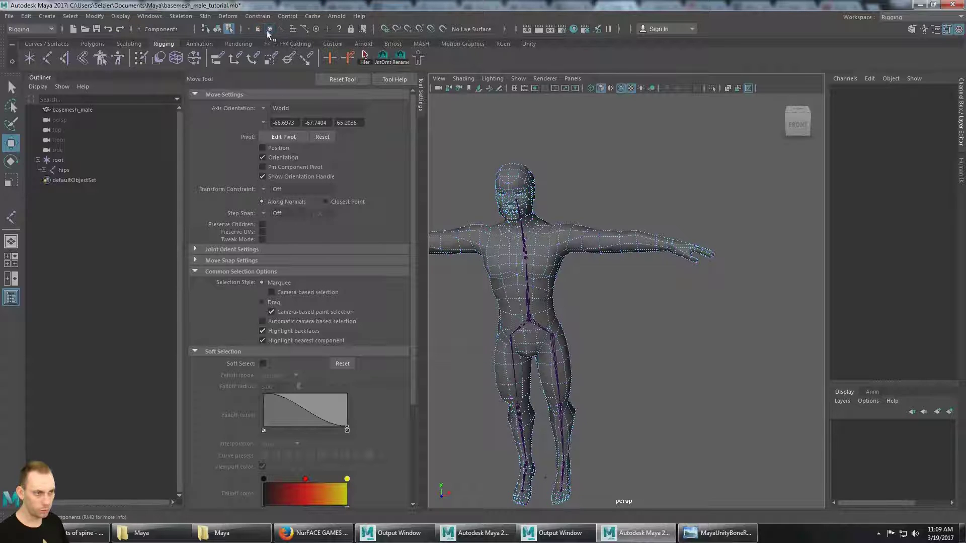
{"action": "left_click", "coordinate": [259, 29]}
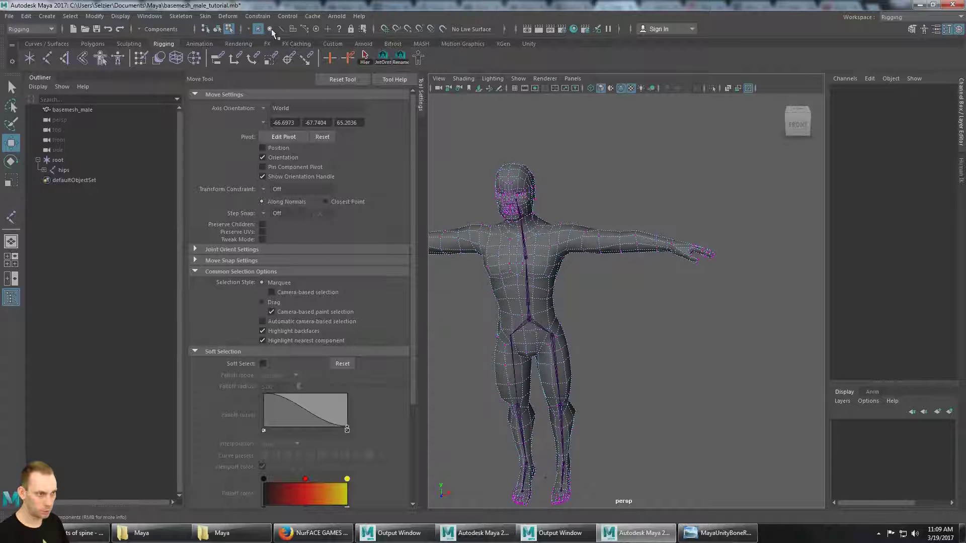
{"action": "left_click", "coordinate": [269, 30]}
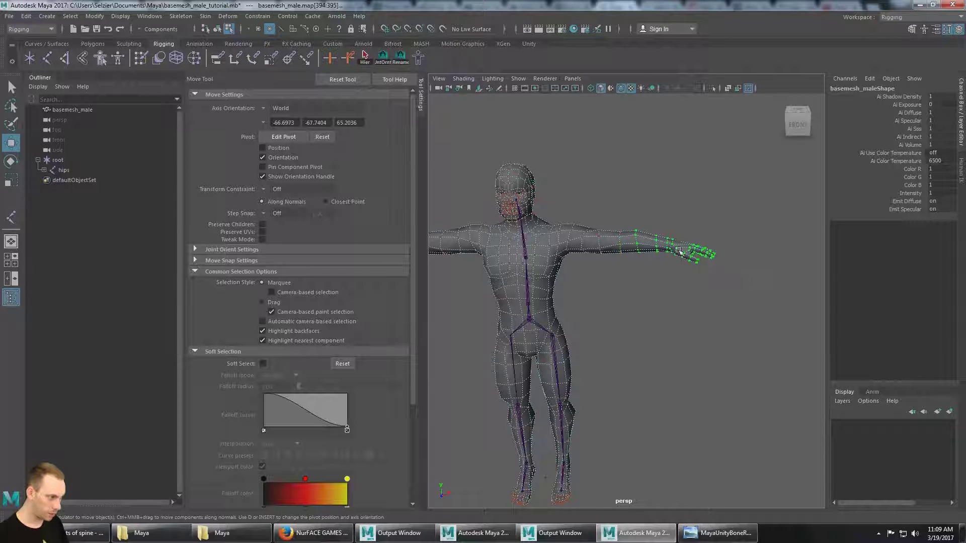
{"action": "key", "text": "e"}
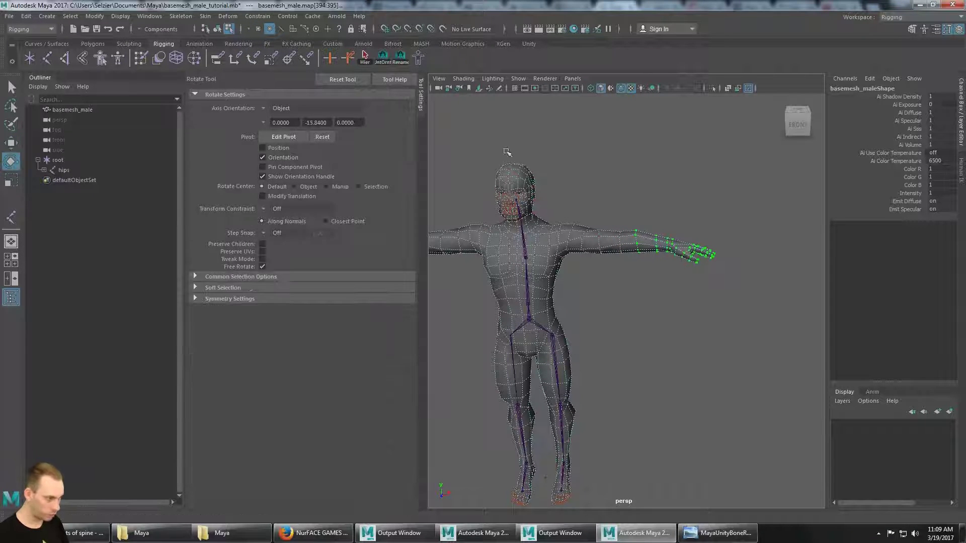
Make points selectable again and select the left forearm and hand vertices with the Move tool.
{"action": "key", "text": "w"}
{"action": "left_click", "coordinate": [257, 29]}
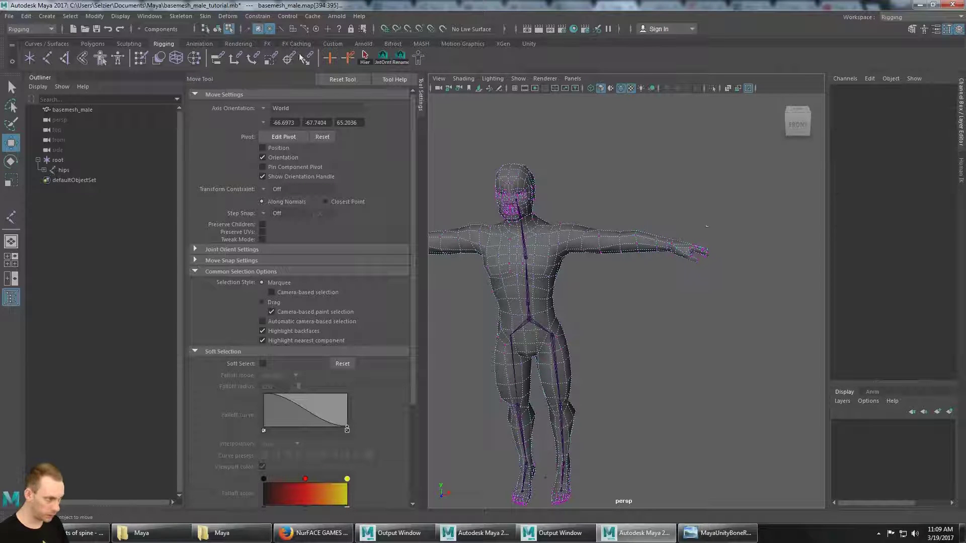
{"action": "left_click_drag", "start_coordinate": [725, 268], "coordinate": [629, 217]}
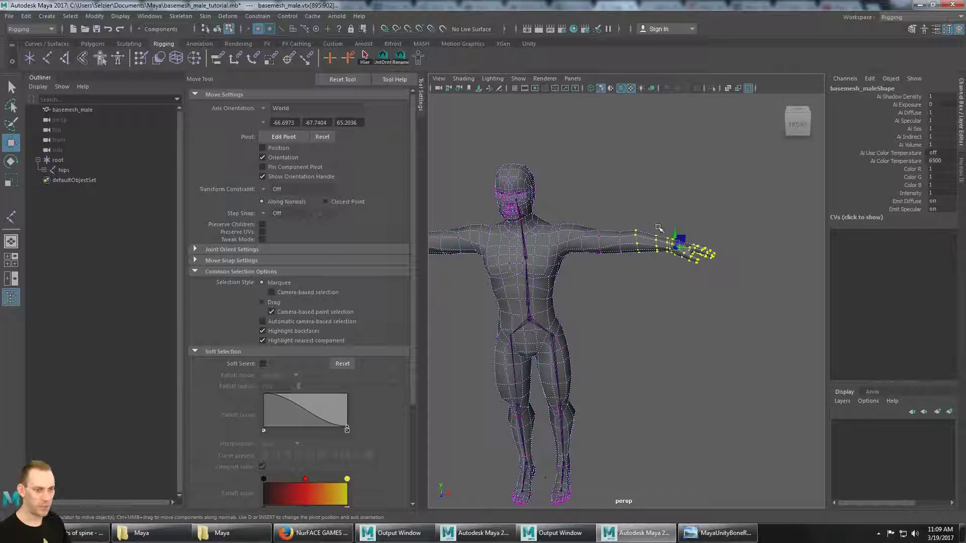
Set the Select tool's symmetry to Object X with soft selection on, and apply it to both forearms and hands.
{"action": "left_click", "coordinate": [12, 87]}
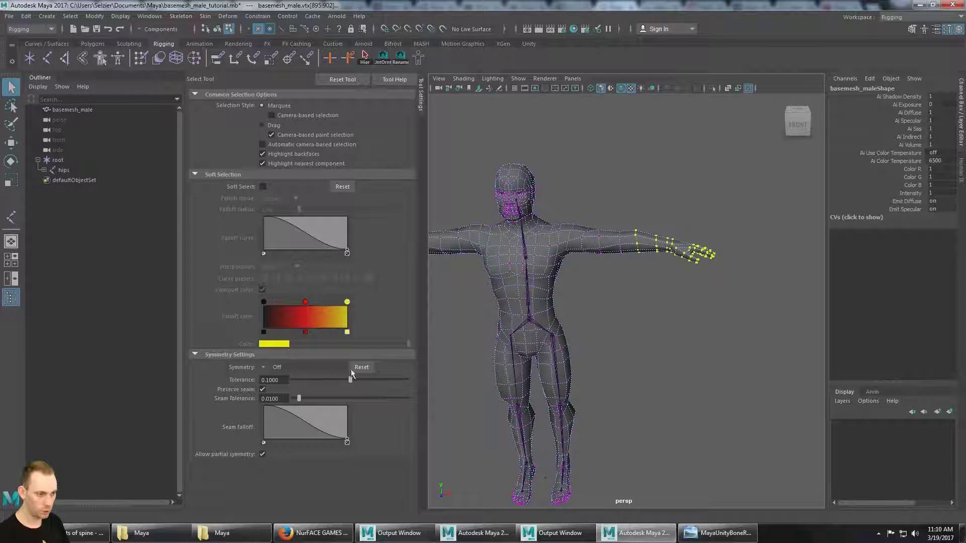
{"action": "left_click", "coordinate": [283, 368]}
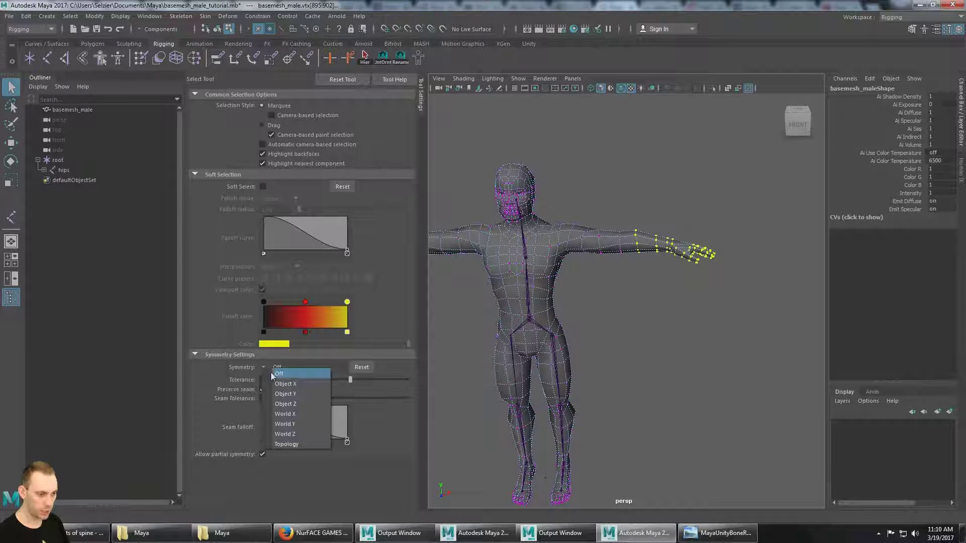
{"action": "left_click", "coordinate": [303, 385]}
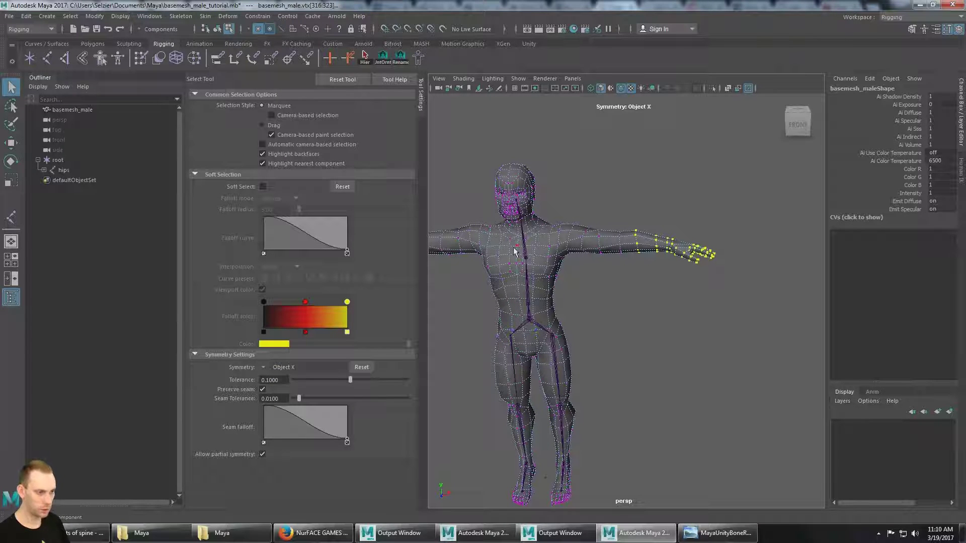
{"action": "left_click", "coordinate": [262, 188]}
{"action": "left_click_drag", "start_coordinate": [623, 235], "coordinate": [655, 234], "text": "alt"}
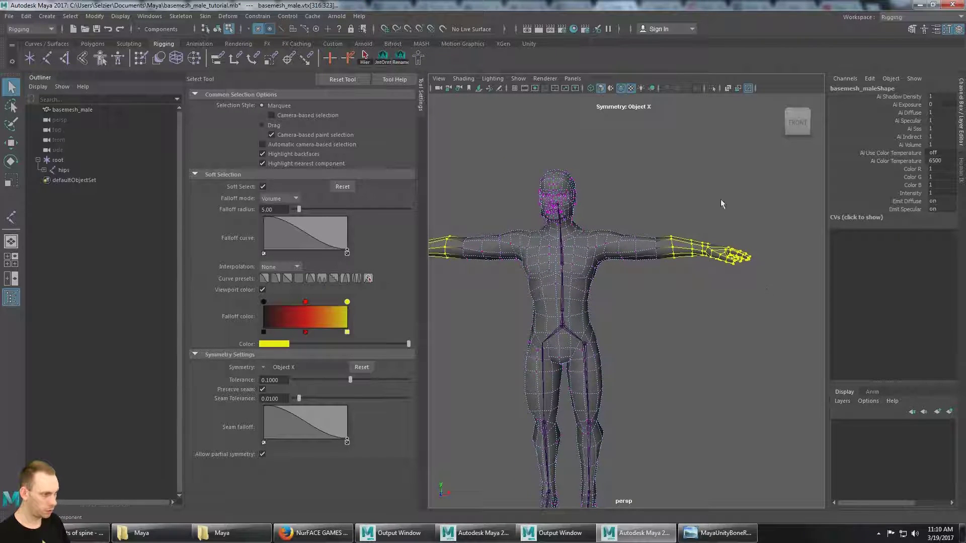
Switch from the perspective view to a full-size orthographic view facing the character from the front.
{"action": "key", "text": "space"}
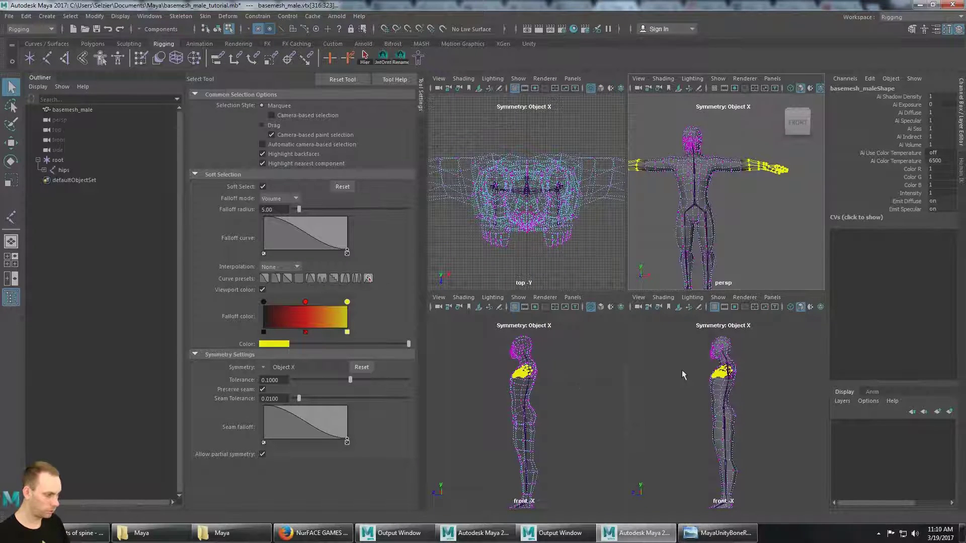
{"action": "key", "text": "space"}
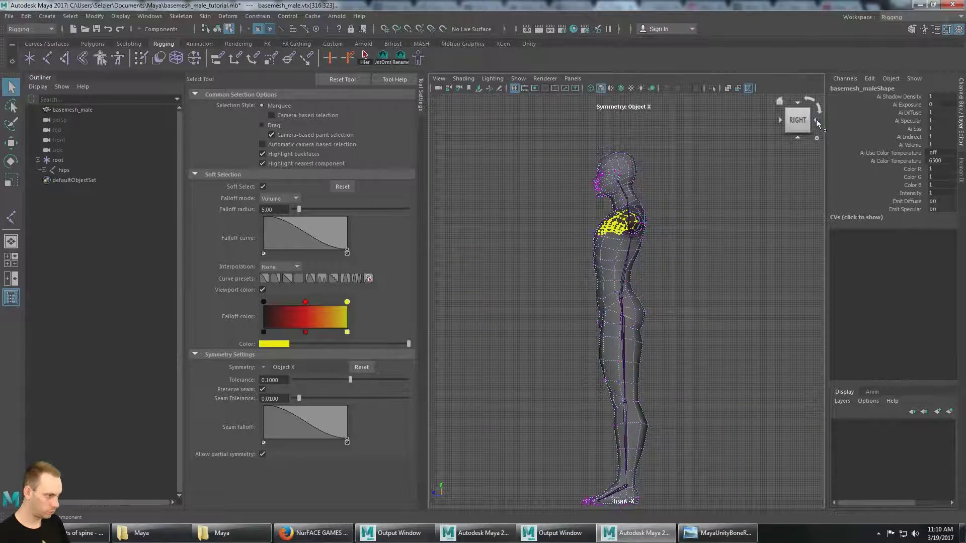
{"action": "left_click", "coordinate": [816, 120]}
{"action": "left_click", "coordinate": [815, 120]}
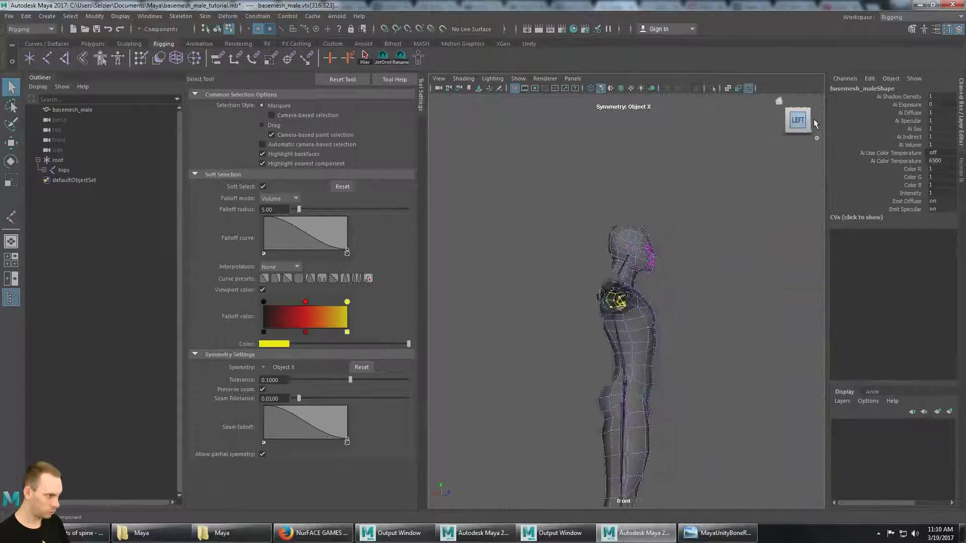
{"action": "left_click", "coordinate": [815, 120]}
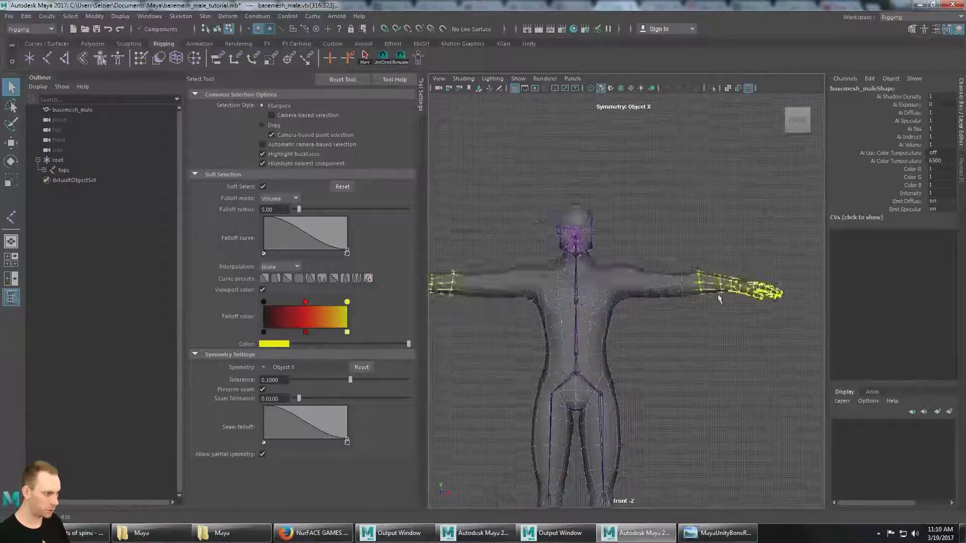
Select the vertices of both arms from the shoulders to the fingertips, using the Object X symmetry.
{"action": "right_click_drag", "start_coordinate": [718, 299], "coordinate": [815, 347], "text": "alt"}
{"action": "middle_click_drag", "start_coordinate": [815, 347], "coordinate": [796, 354], "text": "alt"}
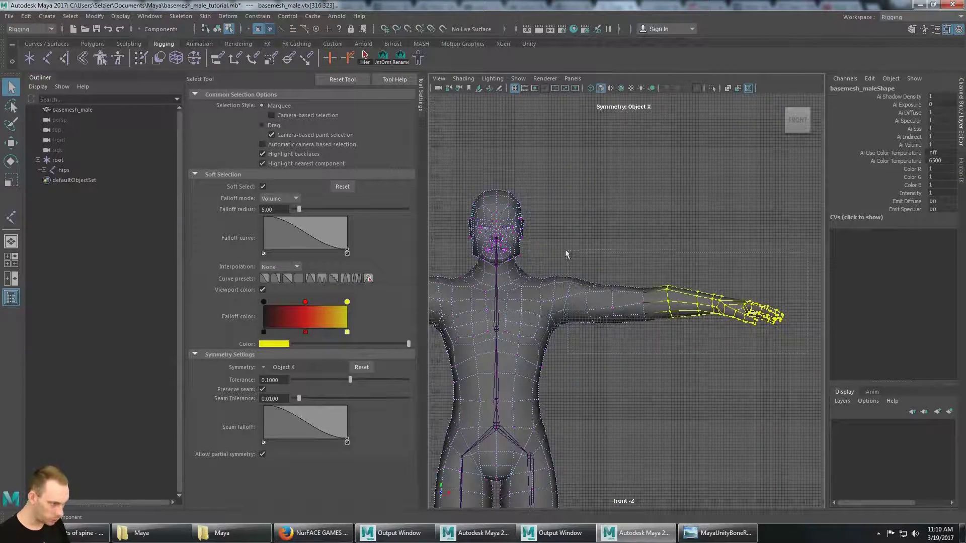
{"action": "left_click_drag", "start_coordinate": [560, 250], "coordinate": [560, 248]}
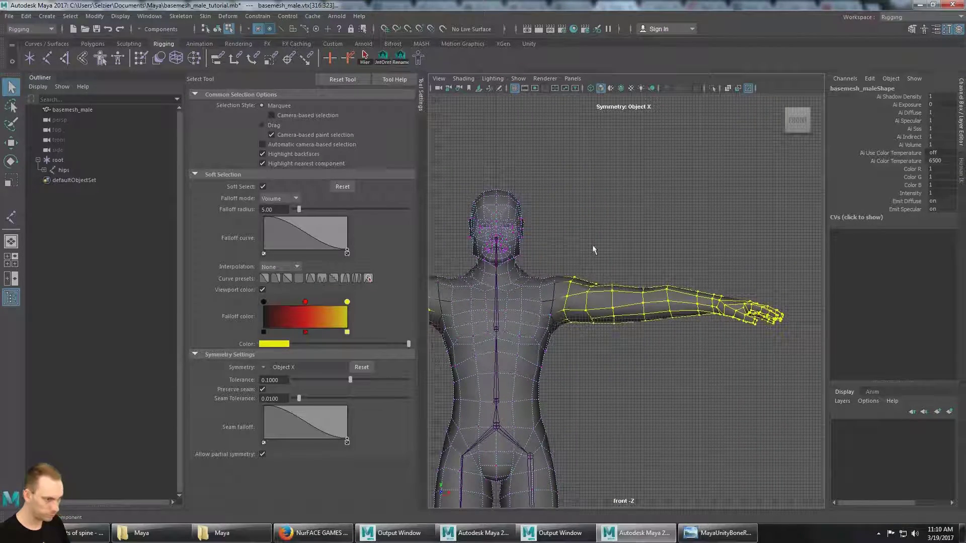
{"action": "middle_click_drag", "start_coordinate": [593, 245], "coordinate": [641, 224], "text": "alt"}
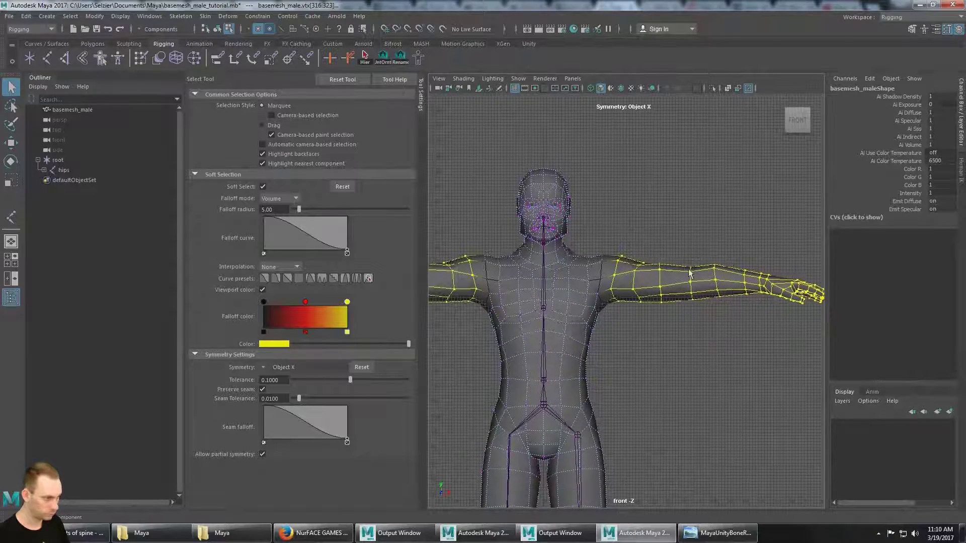
{"action": "left_click_drag", "start_coordinate": [691, 275], "coordinate": [679, 292], "text": "alt"}
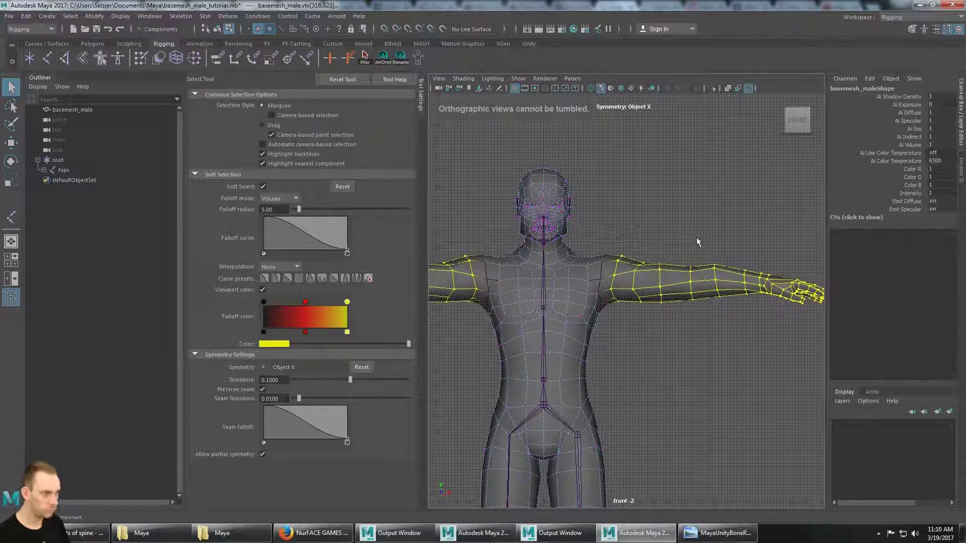
{"action": "middle_click_drag", "start_coordinate": [718, 225], "coordinate": [656, 209], "text": "alt"}
Activate the Rotate tool on the symmetrically selected arm vertices, framing the character's left arm.
{"action": "key", "text": "e"}
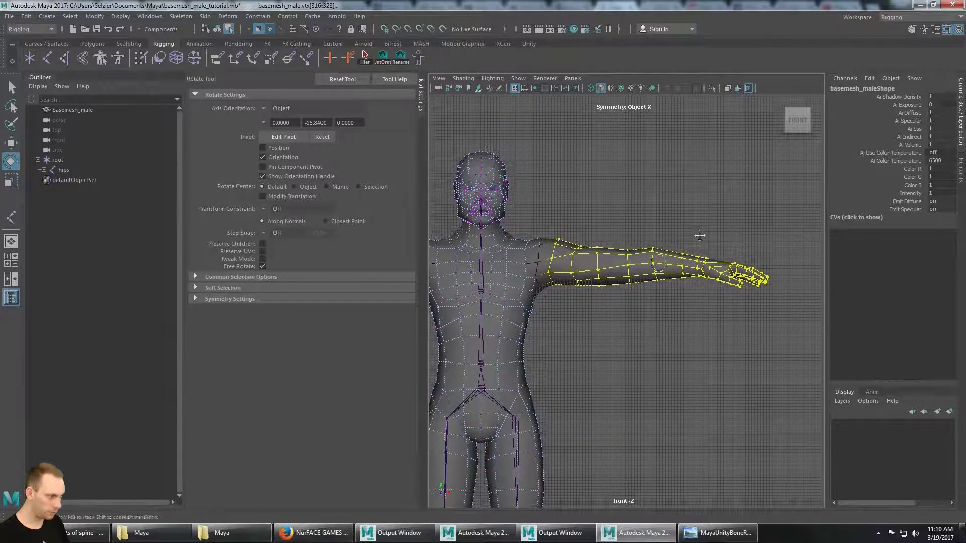
{"action": "scroll", "coordinate": [699, 237], "scroll_direction": "up", "scroll_amount": 2}
{"action": "middle_click_drag", "start_coordinate": [699, 237], "coordinate": [646, 265], "text": "alt"}
{"action": "middle_click_drag", "start_coordinate": [649, 226], "coordinate": [661, 246], "text": "alt"}
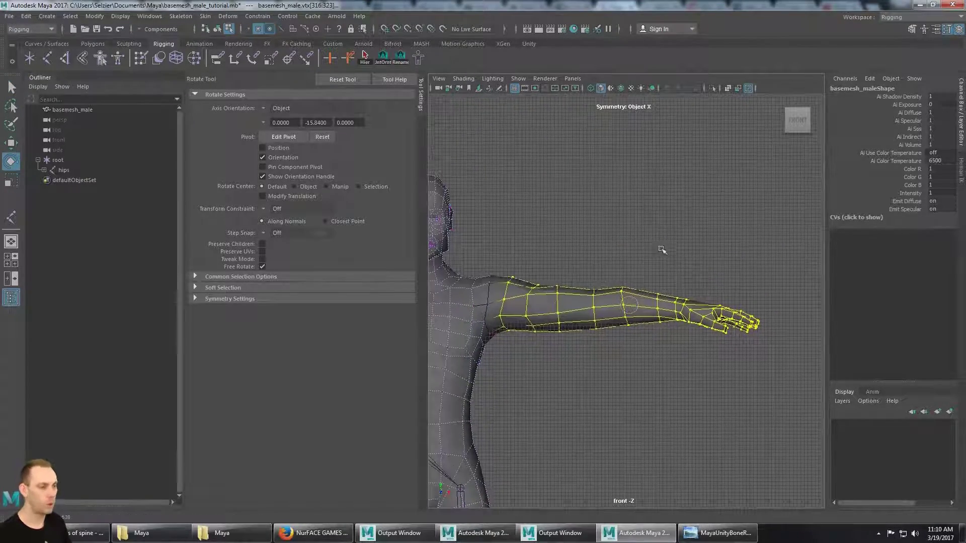
{"action": "middle_click_drag", "start_coordinate": [601, 250], "coordinate": [635, 255], "text": "alt"}
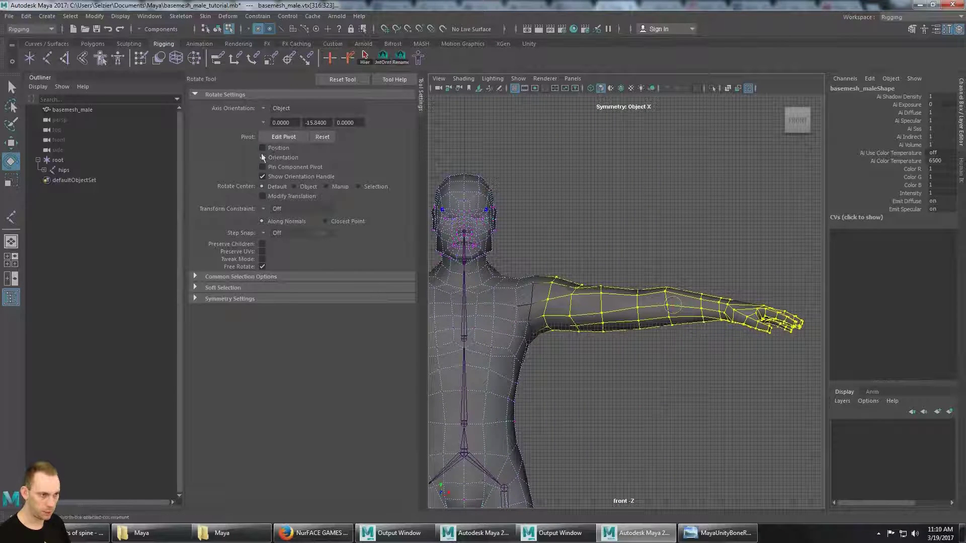
{"action": "left_click", "coordinate": [297, 137]}
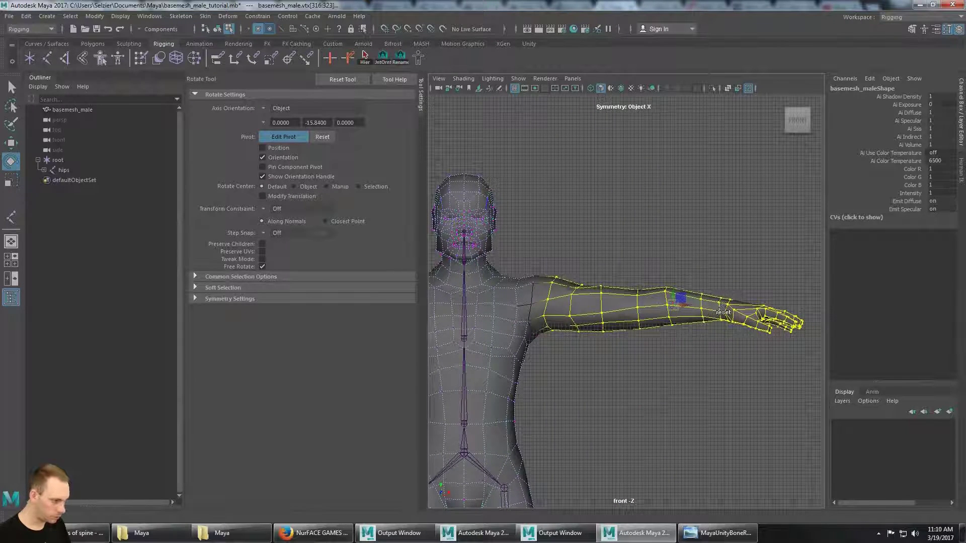
{"action": "scroll", "coordinate": [721, 303], "scroll_direction": "up", "scroll_amount": 3}
{"action": "middle_click_drag", "start_coordinate": [722, 303], "coordinate": [752, 301], "text": "alt"}
{"action": "scroll", "coordinate": [745, 296], "scroll_direction": "down", "scroll_amount": 1}
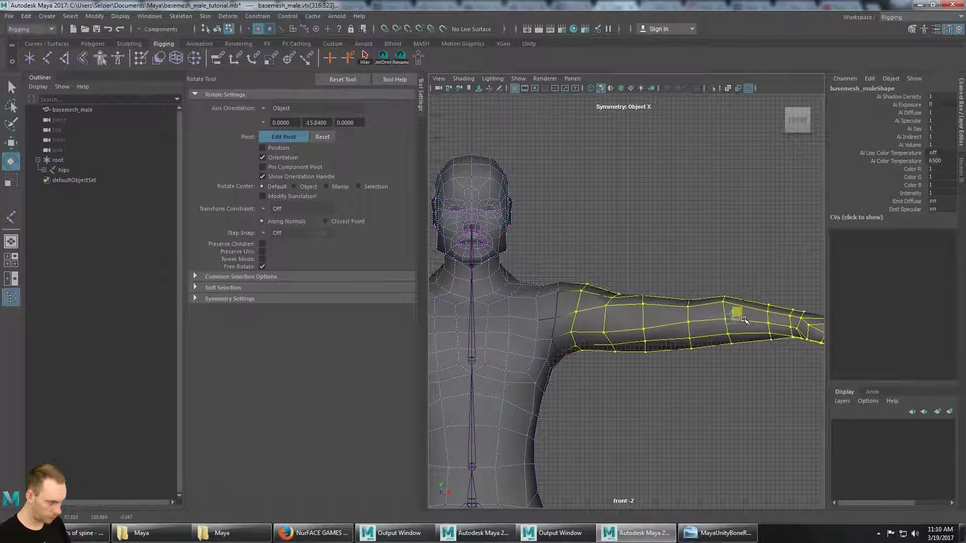
{"action": "left_click_drag", "start_coordinate": [748, 320], "coordinate": [562, 299]}
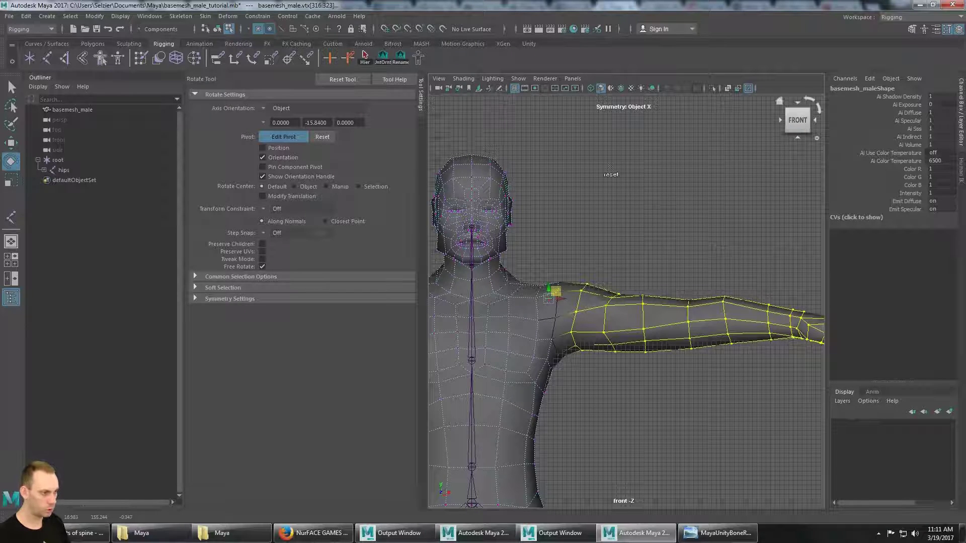
{"action": "left_click", "coordinate": [644, 206]}
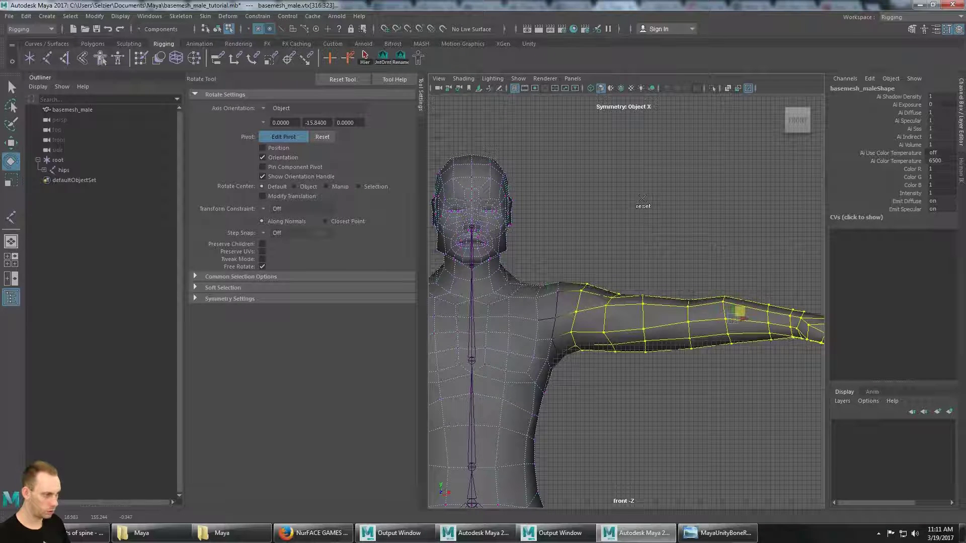
{"action": "key", "text": "Insert"}
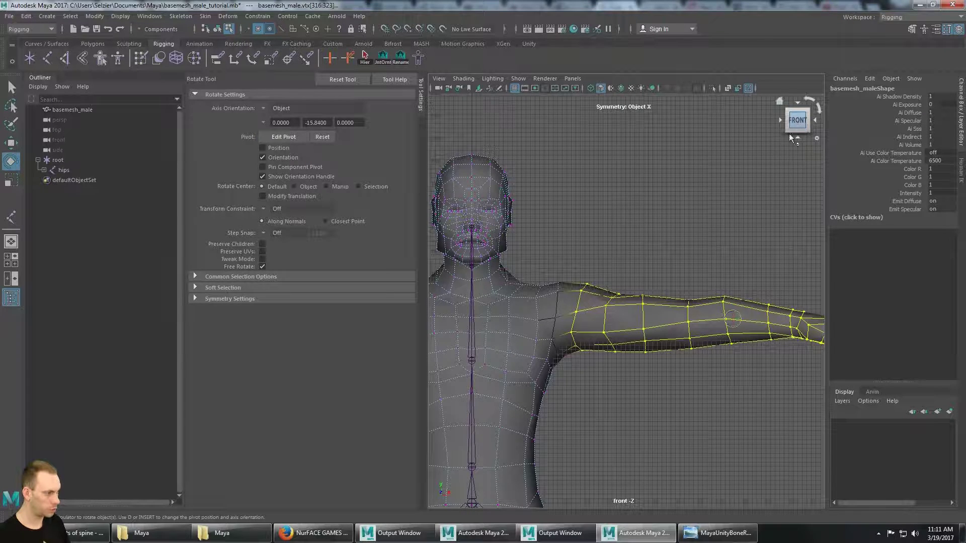
Move the selected arm vertices' rotation pivot from the forearm to the shoulder joint in the perspective view.
{"action": "key", "text": "space"}
{"action": "key", "text": "space"}
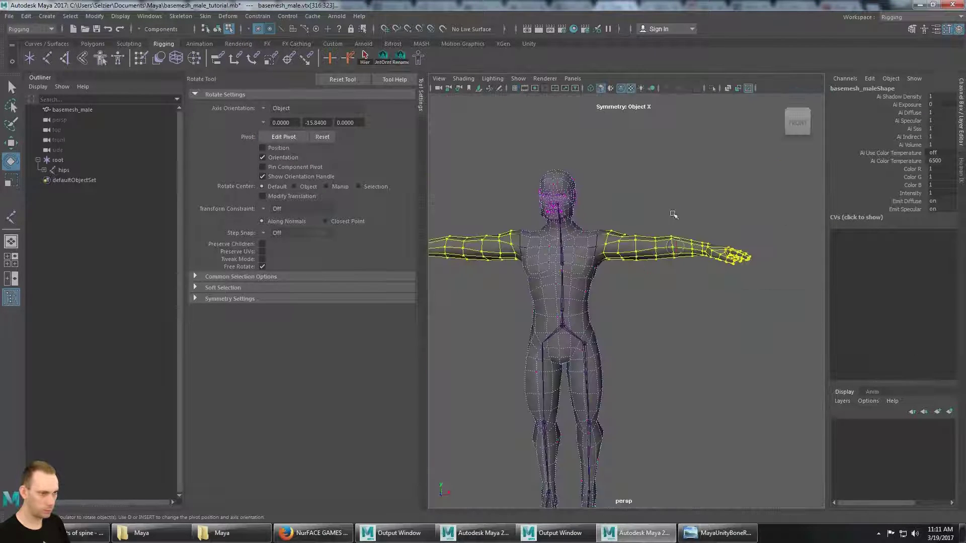
{"action": "key", "text": "Insert"}
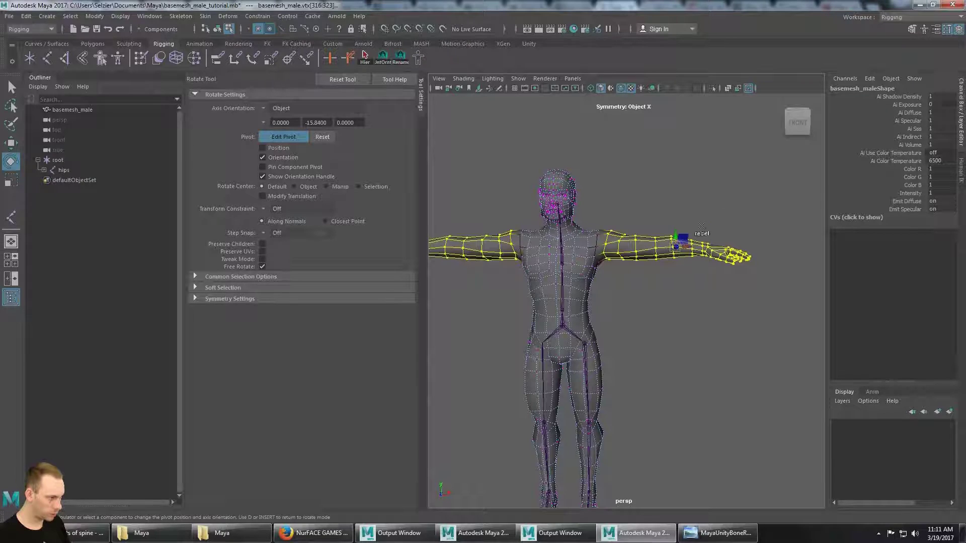
{"action": "scroll", "coordinate": [702, 227], "scroll_direction": "up", "scroll_amount": 4}
{"action": "middle_click_drag", "start_coordinate": [705, 292], "coordinate": [700, 375], "text": "alt"}
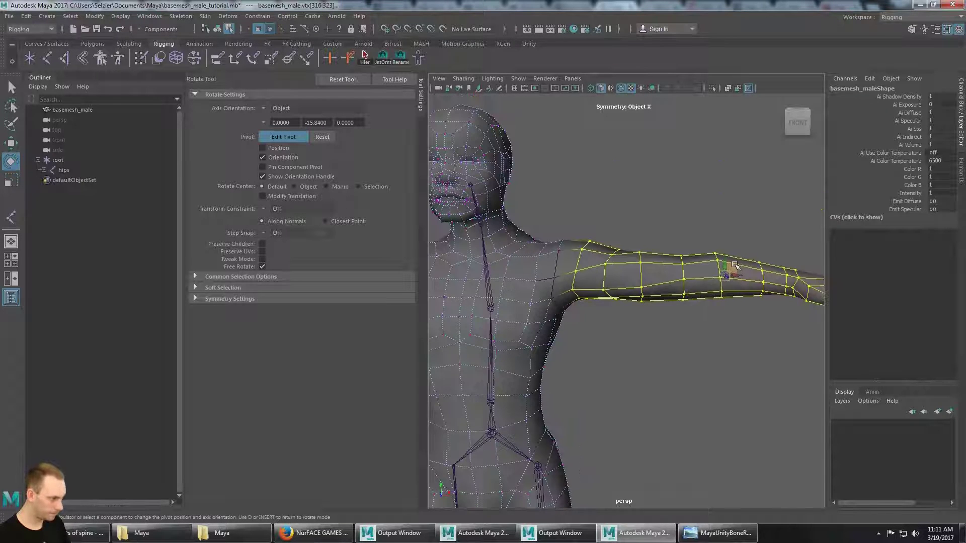
{"action": "left_click_drag", "start_coordinate": [736, 270], "coordinate": [558, 254]}
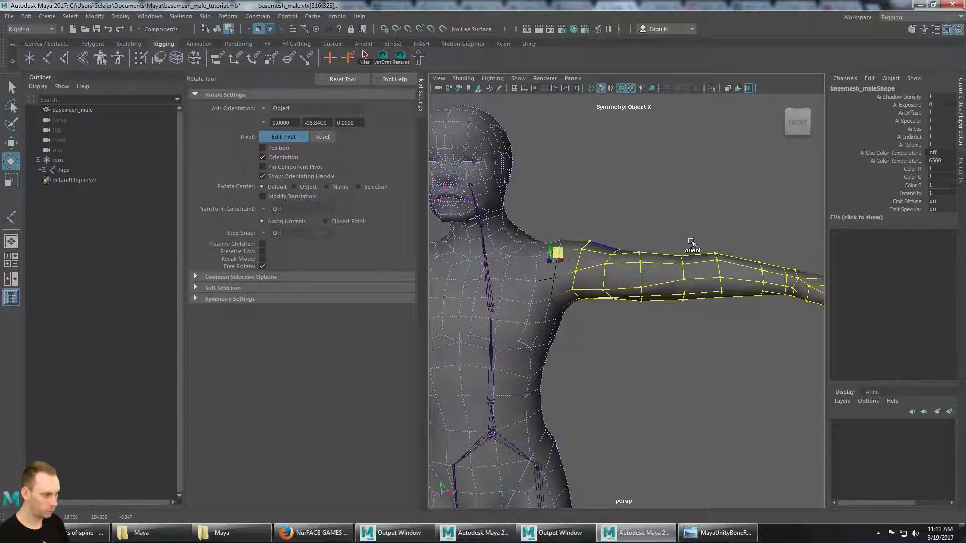
Shift the rotation pivot front to back so it sits in the middle of the shoulder's depth, and finish pivot editing.
{"action": "left_click_drag", "start_coordinate": [702, 216], "coordinate": [701, 297], "text": "alt"}
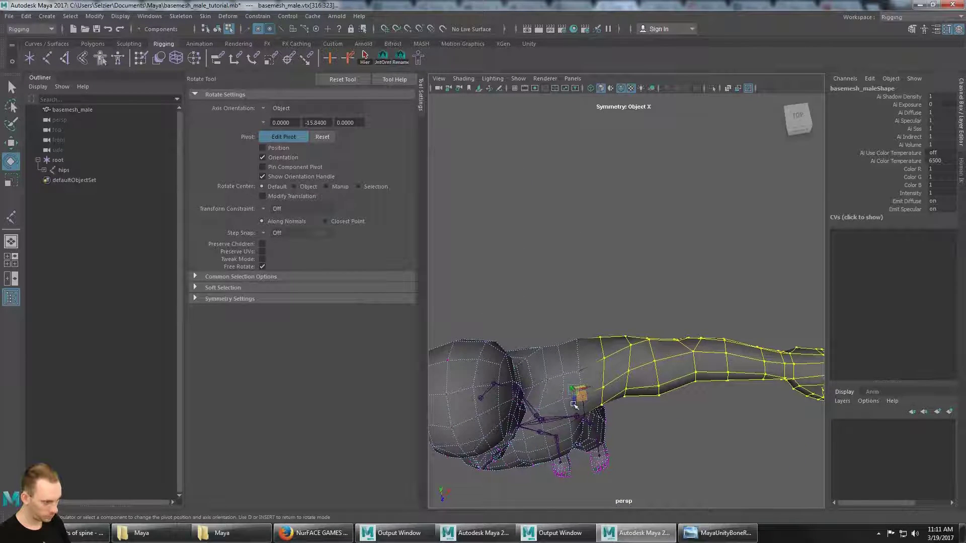
{"action": "left_click_drag", "start_coordinate": [573, 403], "coordinate": [569, 387]}
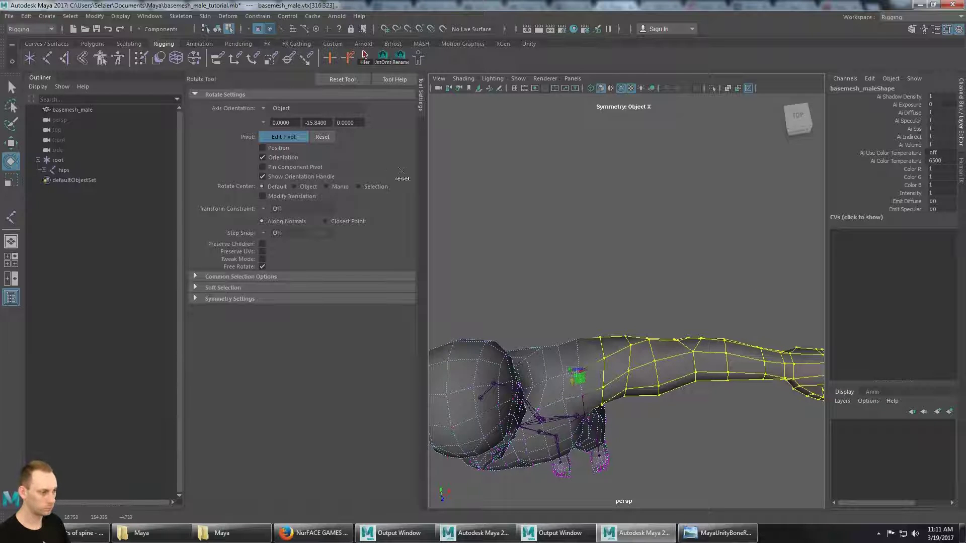
{"action": "left_click_drag", "start_coordinate": [681, 277], "coordinate": [730, 254], "text": "alt"}
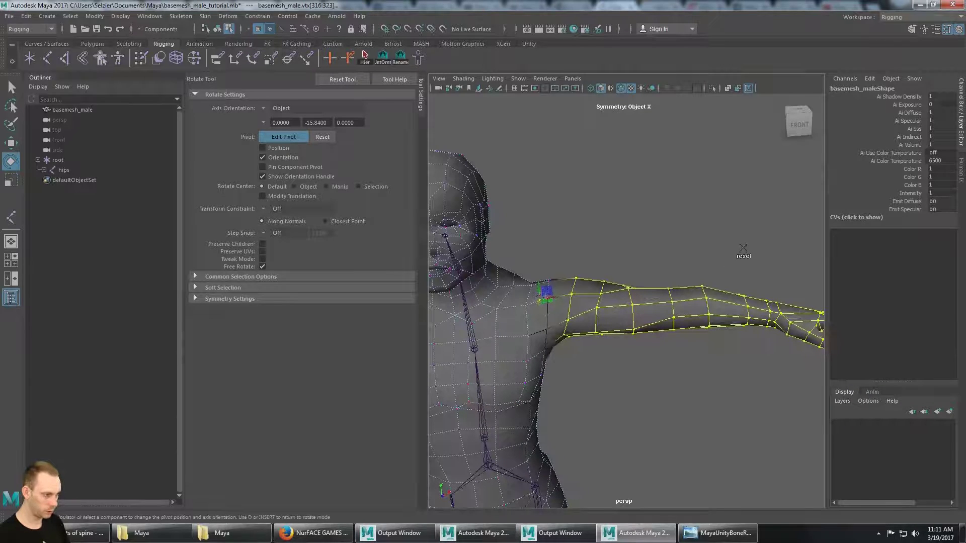
{"action": "key", "text": "d"}
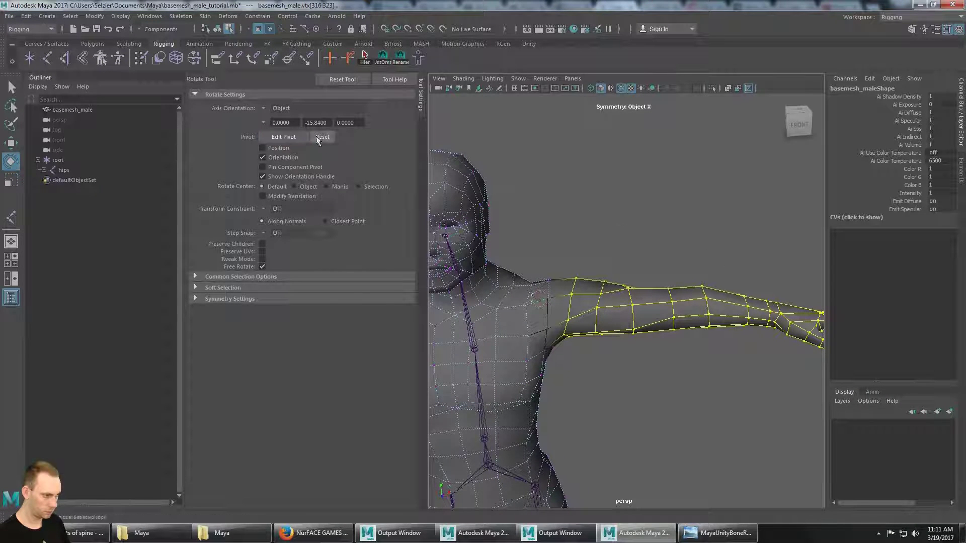
Rotate the selected arm vertices slightly upward about the shoulder in the front view so the arms extend horizontally.
{"action": "left_click_drag", "start_coordinate": [557, 274], "coordinate": [601, 314], "text": "alt"}
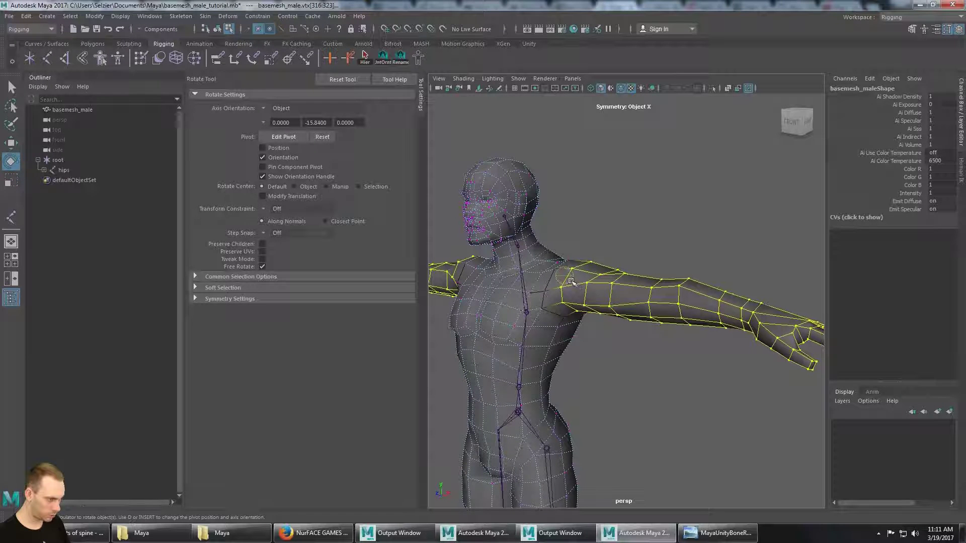
{"action": "key", "text": "space"}
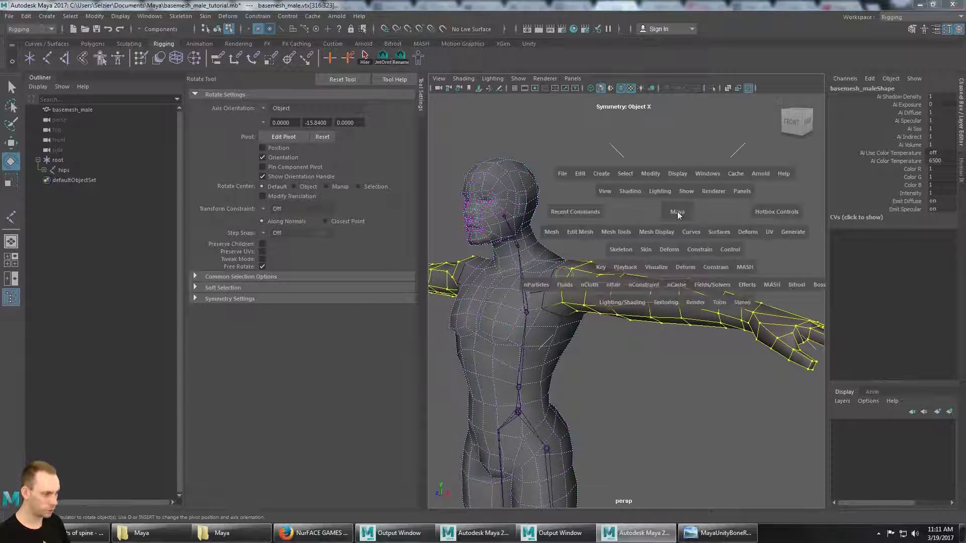
{"action": "key", "text": "space"}
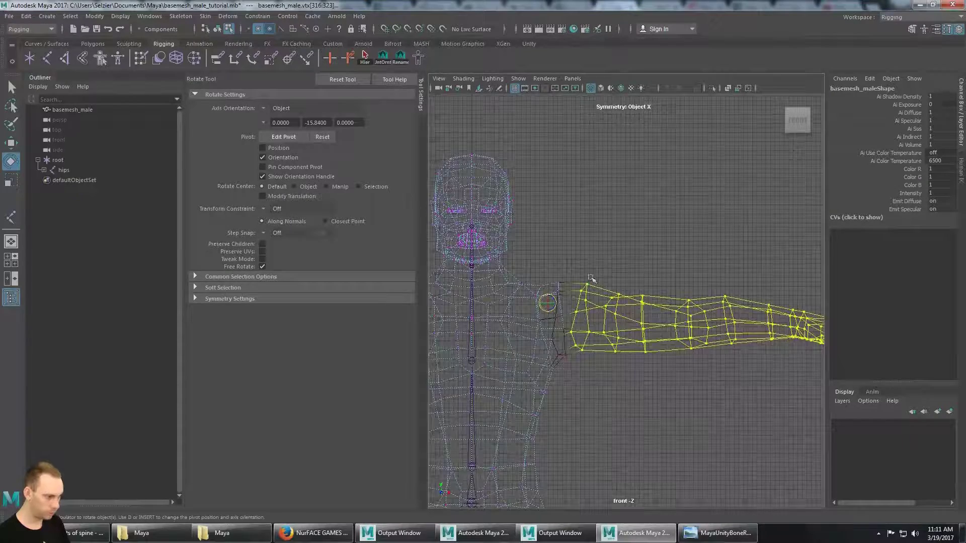
{"action": "scroll", "coordinate": [557, 303], "scroll_direction": "up", "scroll_amount": 4}
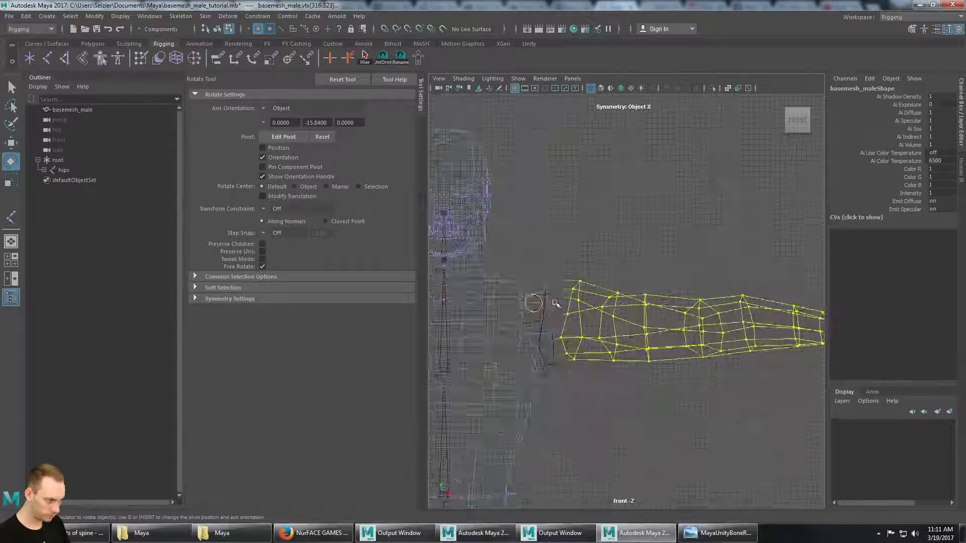
{"action": "scroll", "coordinate": [592, 312], "scroll_direction": "down", "scroll_amount": 4}
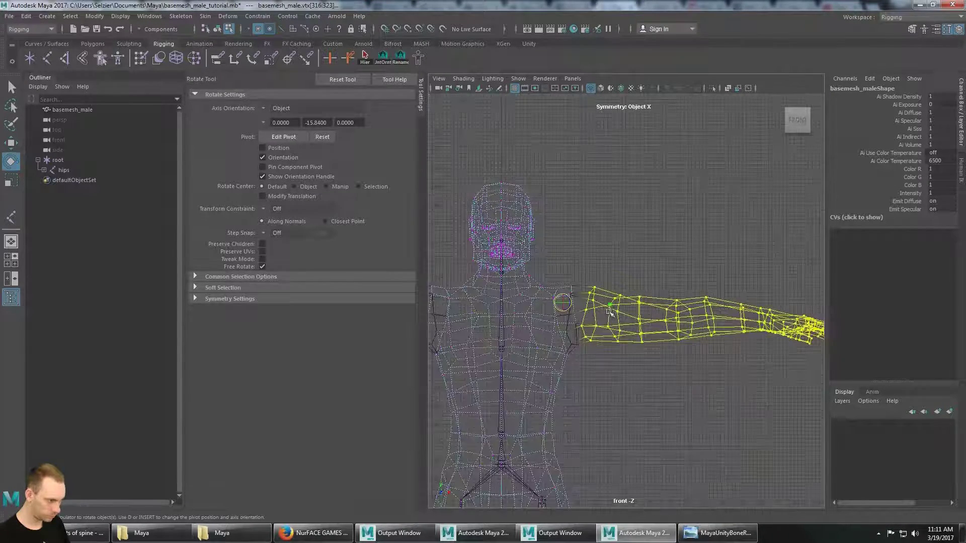
{"action": "scroll", "coordinate": [602, 308], "scroll_direction": "down", "scroll_amount": 1}
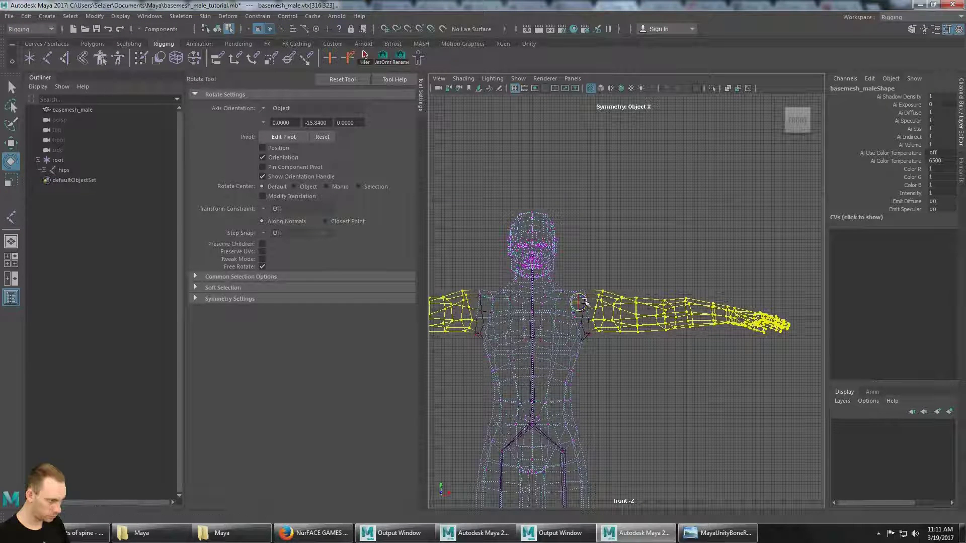
{"action": "mouse_move", "coordinate": [583, 302]}
{"action": "left_mouse_down"}
{"action": "mouse_move", "coordinate": [600, 303]}
{"action": "mouse_move", "coordinate": [587, 301]}
{"action": "mouse_move", "coordinate": [593, 312]}
{"action": "left_mouse_up"}
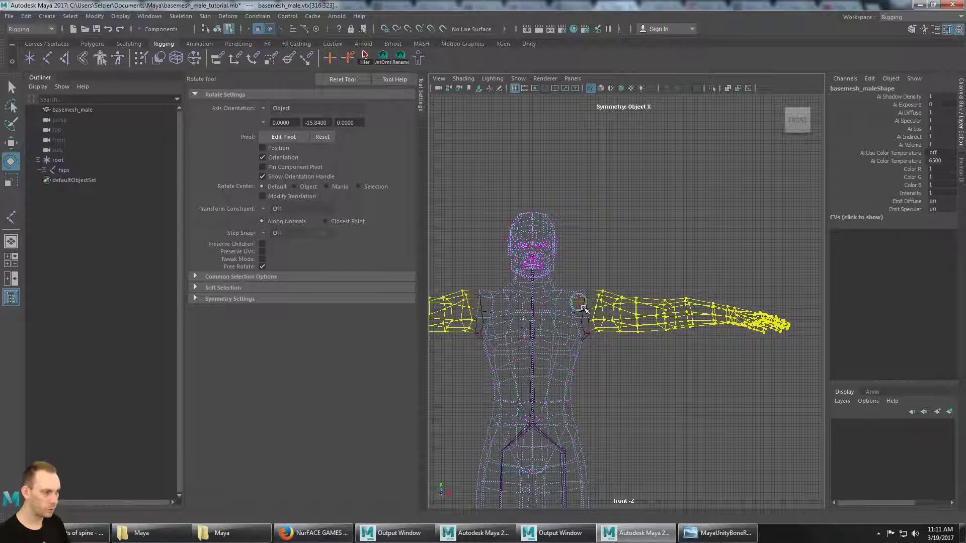
{"action": "scroll", "coordinate": [554, 314], "scroll_direction": "up", "scroll_amount": 5}
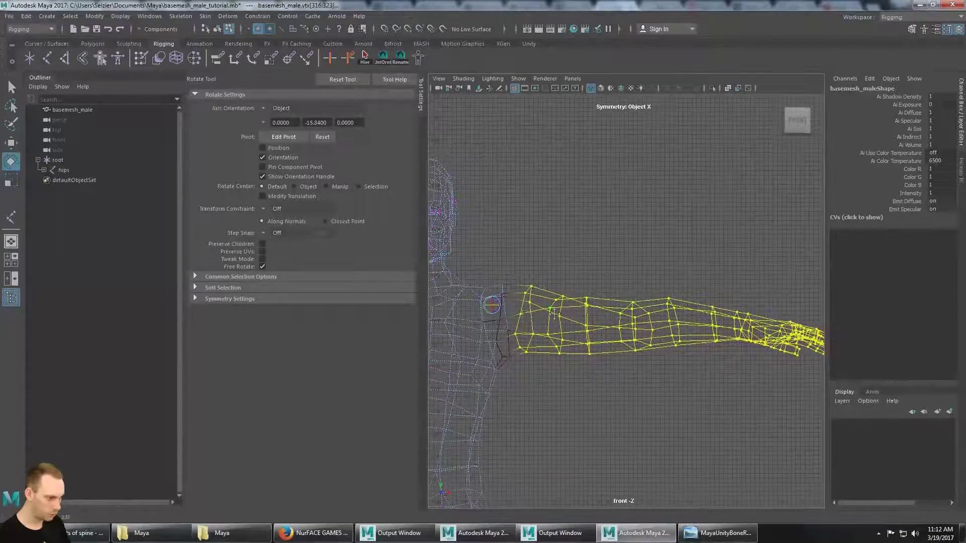
{"action": "left_click_drag", "start_coordinate": [499, 310], "coordinate": [504, 314]}
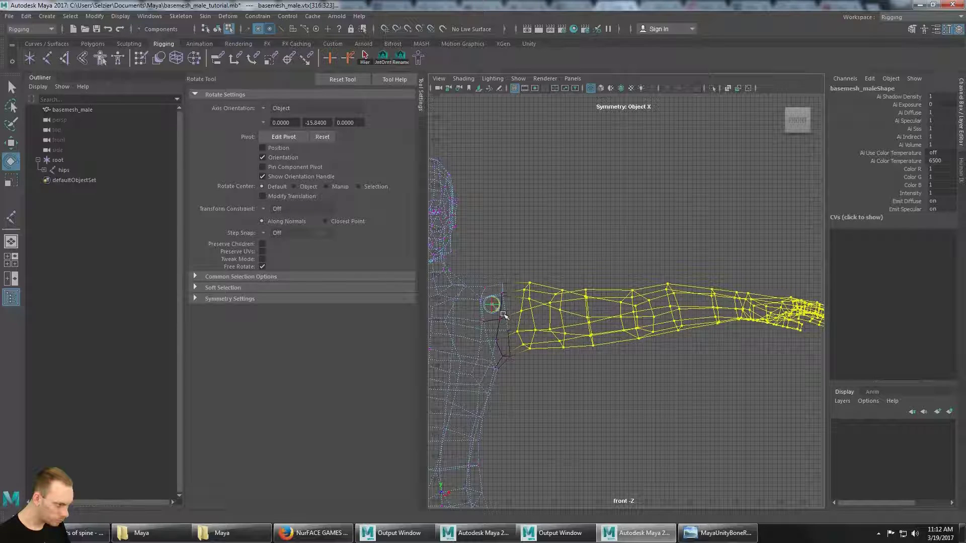
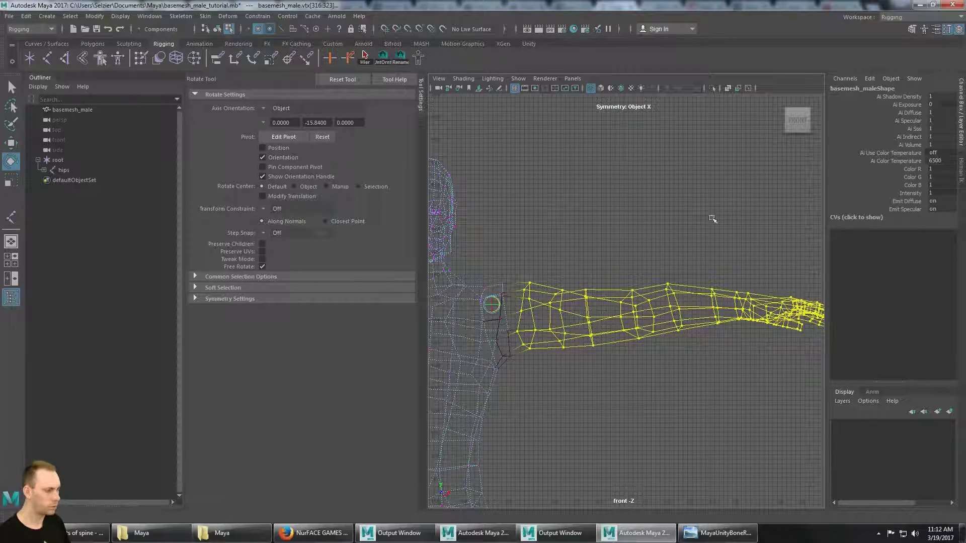
Deselect the arm vertices and examine the arms' pose from the front and back in the perspective view.
{"action": "key", "text": "space"}
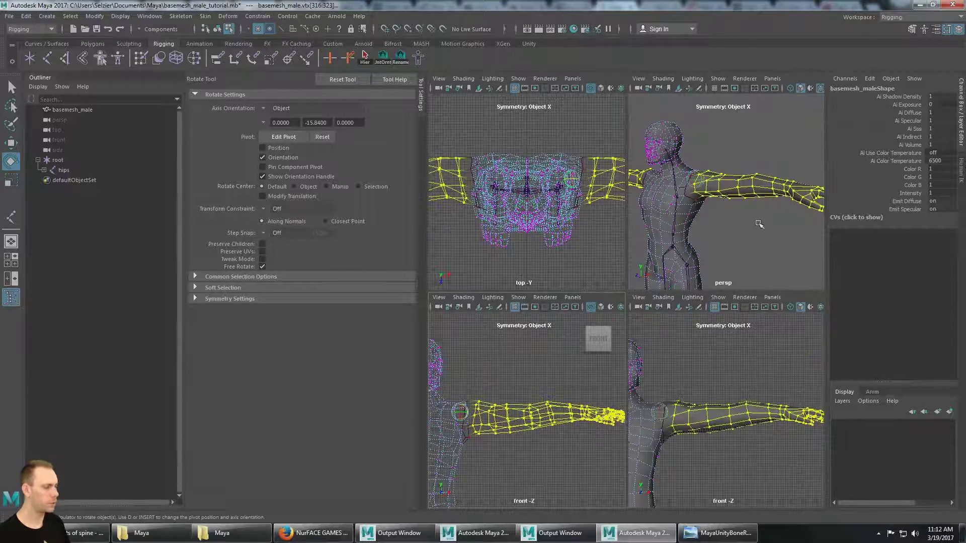
{"action": "key", "text": "space"}
{"action": "scroll", "coordinate": [720, 244], "scroll_direction": "down", "scroll_amount": 6}
{"action": "left_click_drag", "start_coordinate": [720, 243], "coordinate": [754, 292], "text": "alt"}
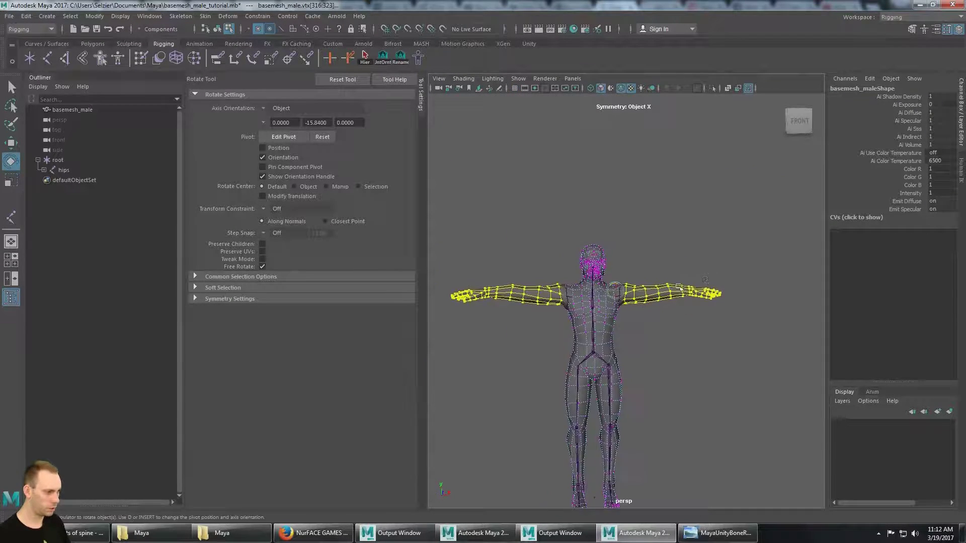
{"action": "middle_click_drag", "start_coordinate": [685, 336], "coordinate": [683, 308], "text": "alt"}
{"action": "scroll", "coordinate": [683, 308], "scroll_direction": "up", "scroll_amount": 3}
{"action": "left_click", "coordinate": [696, 317]}
{"action": "left_click_drag", "start_coordinate": [696, 317], "coordinate": [550, 298], "text": "alt"}
{"action": "right_click_drag", "start_coordinate": [550, 297], "coordinate": [612, 282], "text": "alt"}
{"action": "middle_click_drag", "start_coordinate": [613, 282], "coordinate": [602, 317], "text": "alt"}
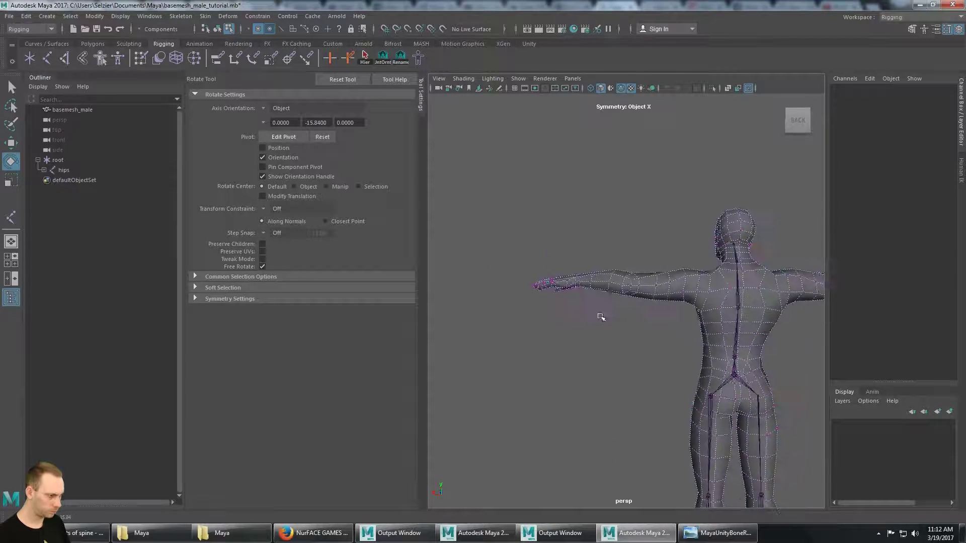
{"action": "left_click_drag", "start_coordinate": [602, 317], "coordinate": [569, 286], "text": "alt"}
{"action": "right_click_drag", "start_coordinate": [569, 286], "coordinate": [522, 332], "text": "alt"}
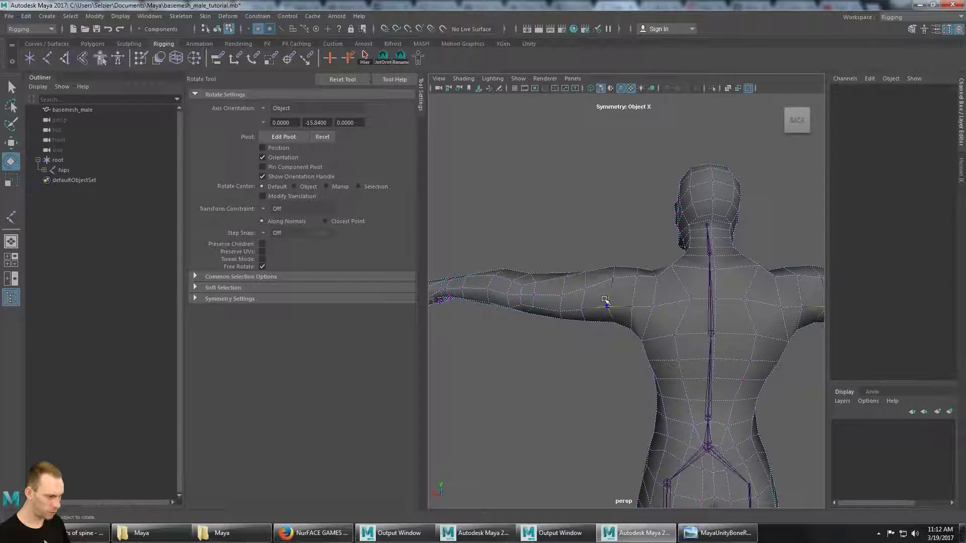
Select the vertices of the forearm and hand from the elbow outward, with object X symmetry.
{"action": "left_click_drag", "start_coordinate": [605, 300], "coordinate": [671, 346], "text": "alt"}
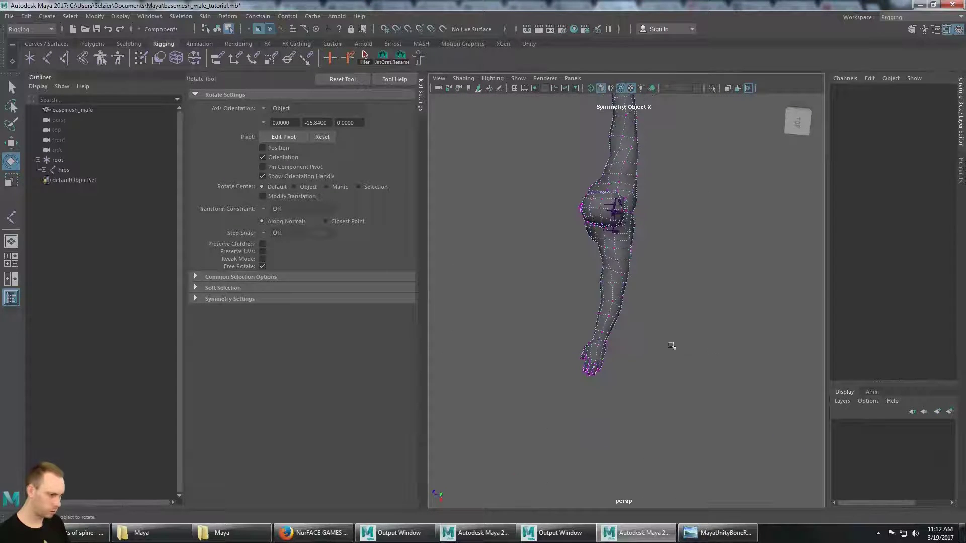
{"action": "left_click_drag", "start_coordinate": [669, 412], "coordinate": [627, 254]}
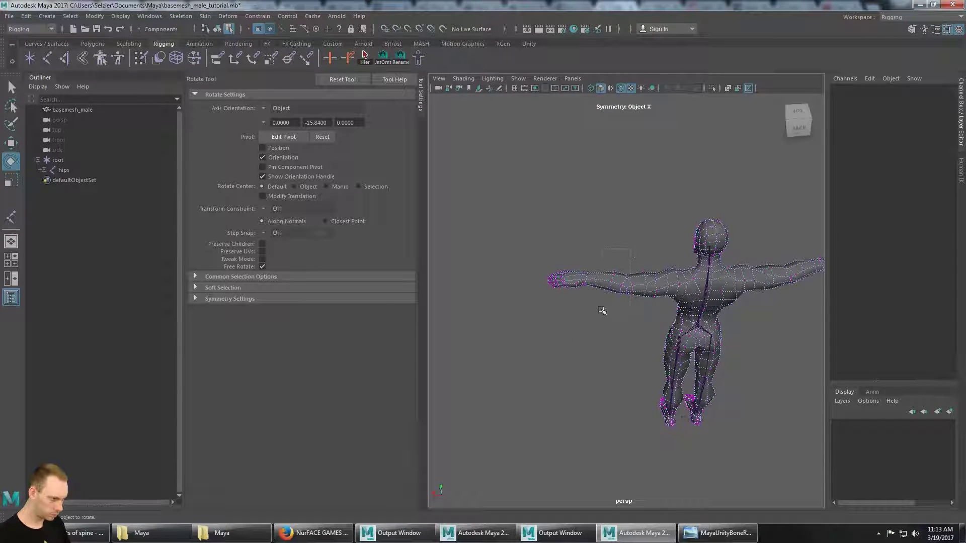
{"action": "left_click_drag", "start_coordinate": [515, 347], "coordinate": [635, 304]}
{"action": "scroll", "coordinate": [647, 320], "scroll_direction": "up", "scroll_amount": 5}
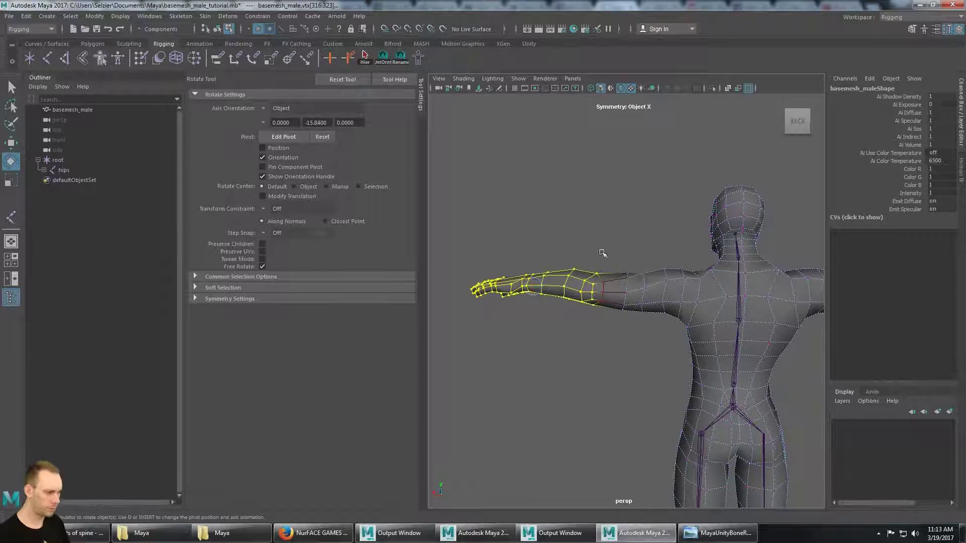
Try to raise the selected forearm and hand vertices with the Move tool, and undo the move.
{"action": "key", "text": "w"}
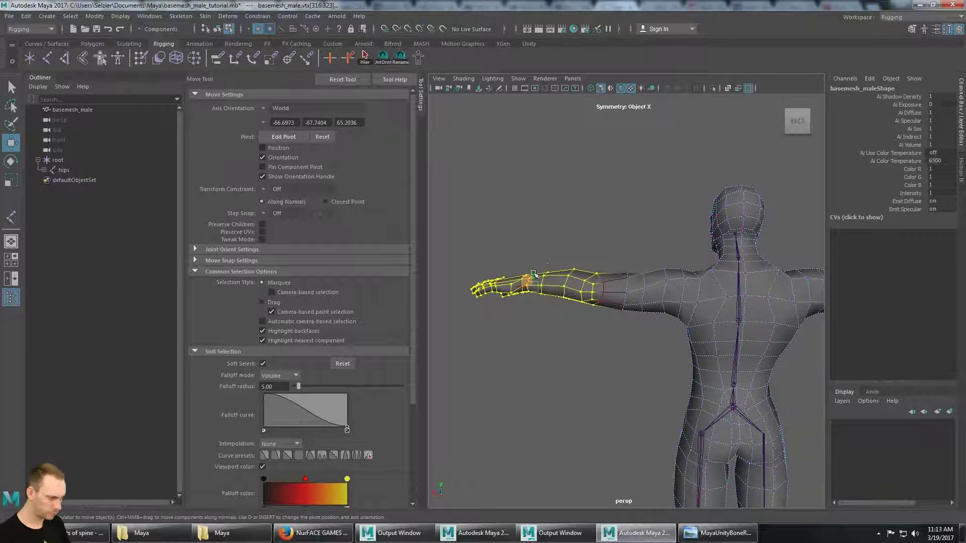
{"action": "left_click_drag", "start_coordinate": [535, 274], "coordinate": [563, 225]}
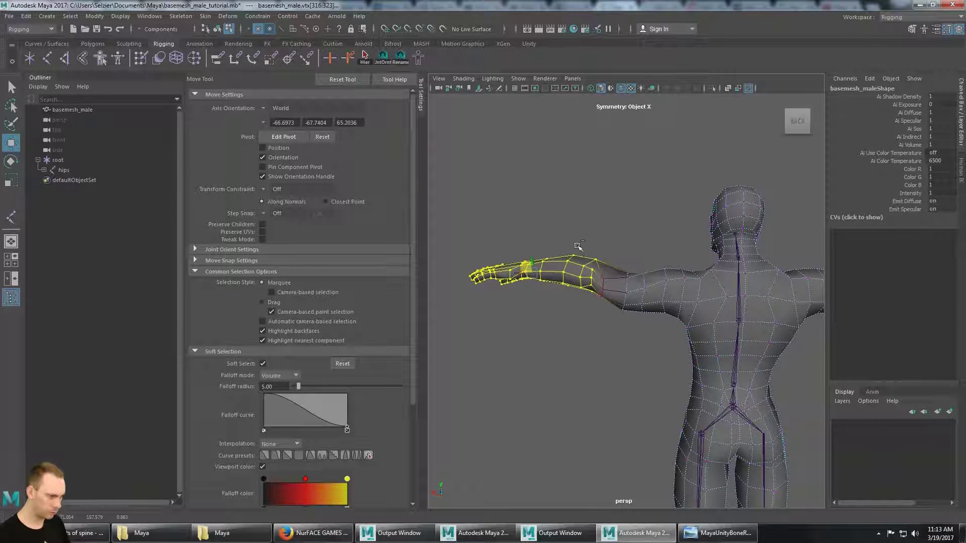
{"action": "key", "text": "ctrl+z"}
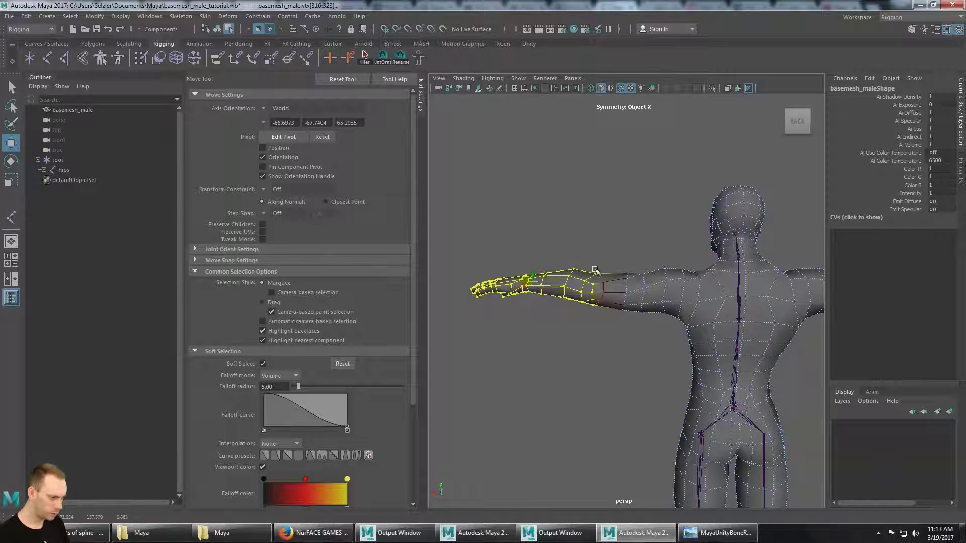
Reposition the rotate pivot of the selected forearm and hand vertices to the centre of the elbow.
{"action": "key", "text": "e"}
{"action": "left_click_drag", "start_coordinate": [484, 307], "coordinate": [514, 299], "text": "alt"}
{"action": "left_click", "coordinate": [283, 140]}
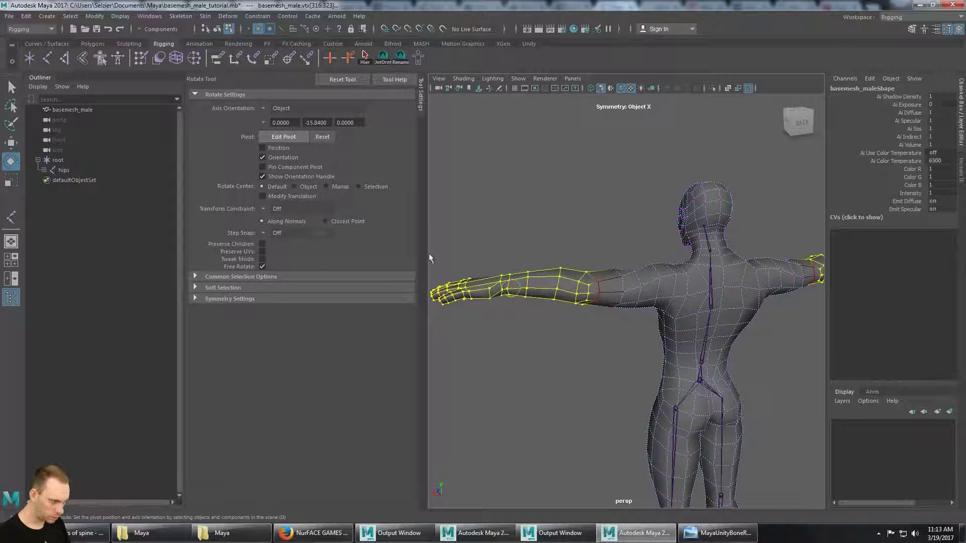
{"action": "left_click_drag", "start_coordinate": [499, 292], "coordinate": [548, 294]}
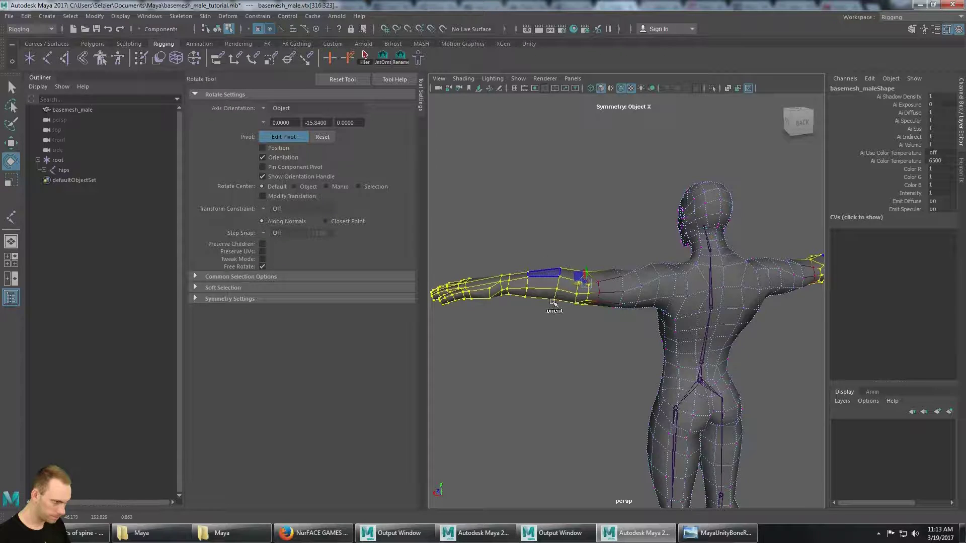
{"action": "left_click_drag", "start_coordinate": [552, 302], "coordinate": [566, 342], "text": "alt"}
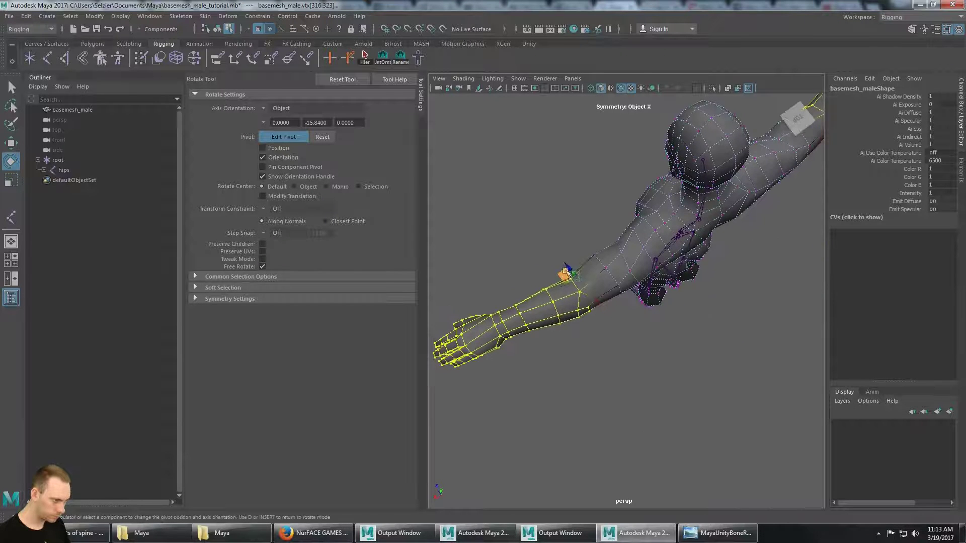
{"action": "left_click_drag", "start_coordinate": [566, 268], "coordinate": [567, 267]}
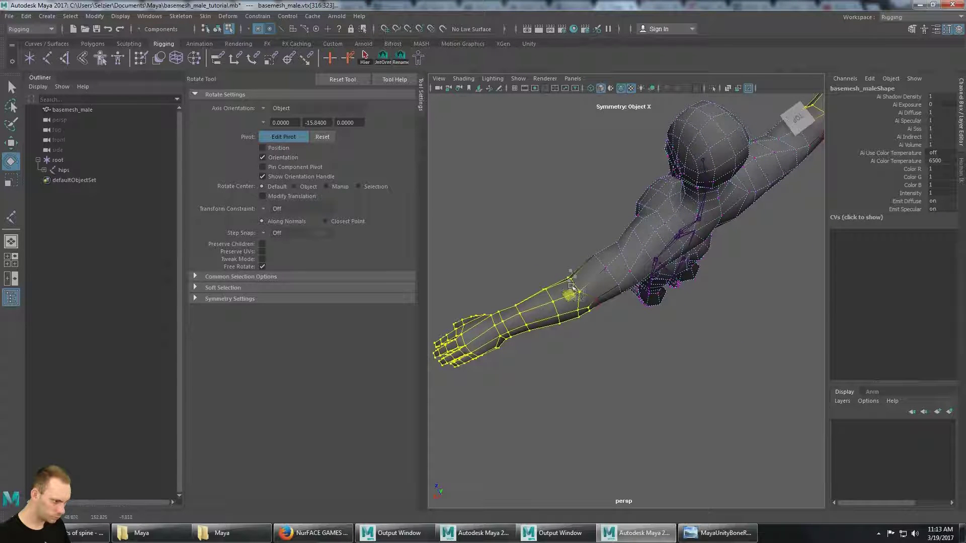
{"action": "left_click_drag", "start_coordinate": [579, 294], "coordinate": [574, 282]}
{"action": "left_click_drag", "start_coordinate": [598, 322], "coordinate": [596, 269], "text": "alt"}
{"action": "key", "text": "d"}
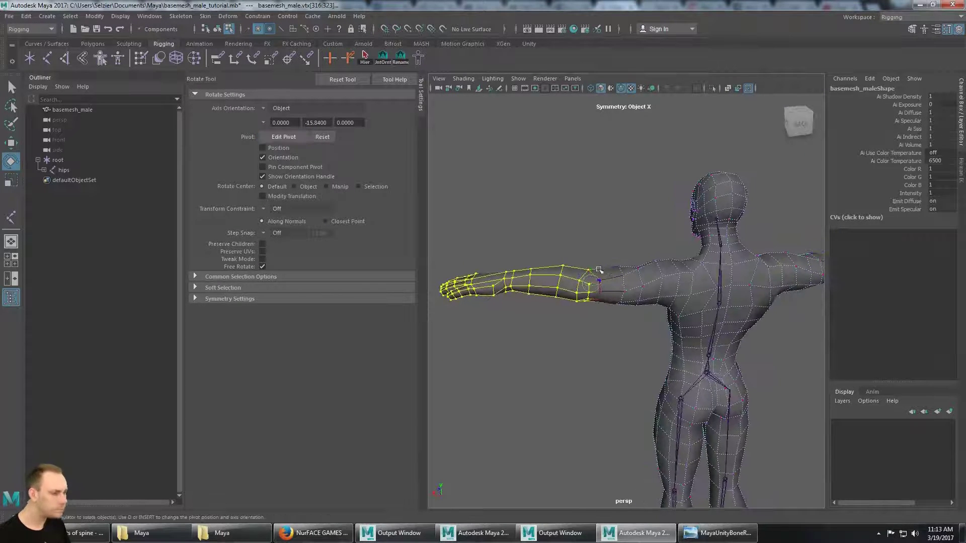
Select a single vertex on the back of the elbow, nudge it slightly with soft selection on, and deselect it.
{"action": "mouse_move", "coordinate": [538, 276]}
{"action": "left_mouse_down", "text": "alt"}
{"action": "mouse_move", "coordinate": [597, 292]}
{"action": "mouse_move", "coordinate": [546, 281]}
{"action": "mouse_move", "coordinate": [666, 276]}
{"action": "mouse_move", "coordinate": [542, 283]}
{"action": "mouse_move", "coordinate": [673, 274]}
{"action": "mouse_move", "coordinate": [642, 294]}
{"action": "mouse_move", "coordinate": [659, 320]}
{"action": "mouse_move", "coordinate": [668, 283]}
{"action": "mouse_move", "coordinate": [546, 283]}
{"action": "left_mouse_up", "text": "alt"}
{"action": "left_click_drag", "start_coordinate": [619, 276], "coordinate": [528, 271], "text": "alt"}
{"action": "scroll", "coordinate": [625, 267], "scroll_direction": "up", "scroll_amount": 6}
{"action": "left_click_drag", "start_coordinate": [649, 282], "coordinate": [590, 281], "text": "alt"}
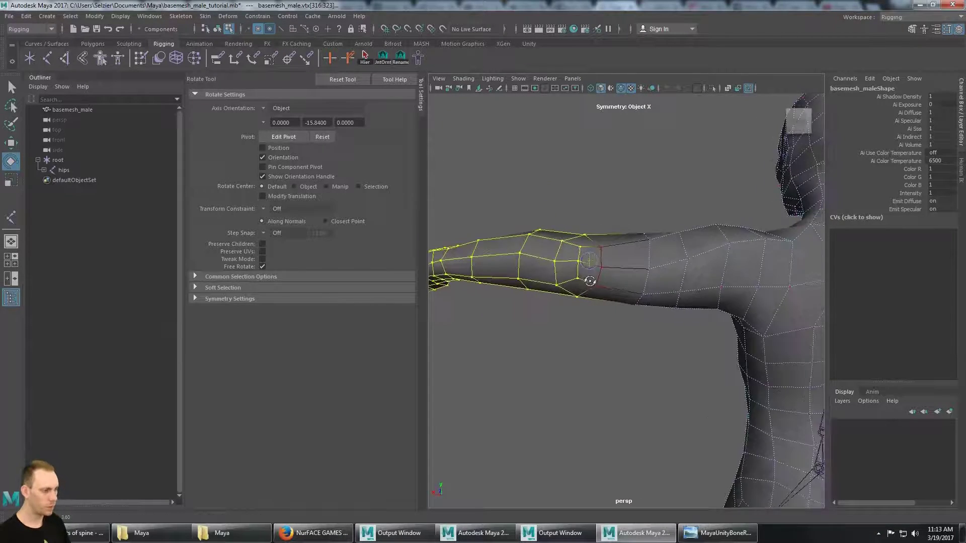
{"action": "scroll", "coordinate": [612, 275], "scroll_direction": "down", "scroll_amount": 3}
{"action": "middle_click_drag", "start_coordinate": [612, 276], "coordinate": [625, 285], "text": "alt"}
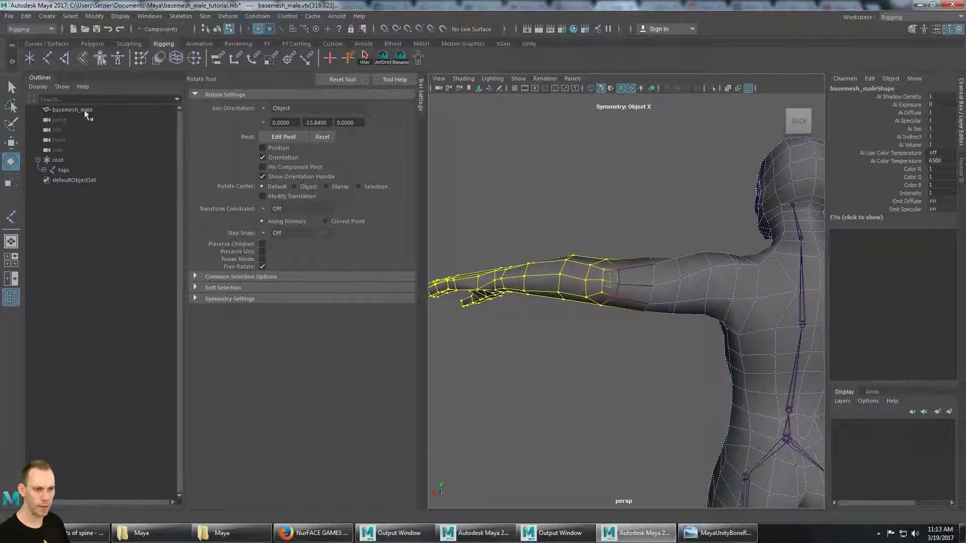
{"action": "left_click", "coordinate": [10, 88]}
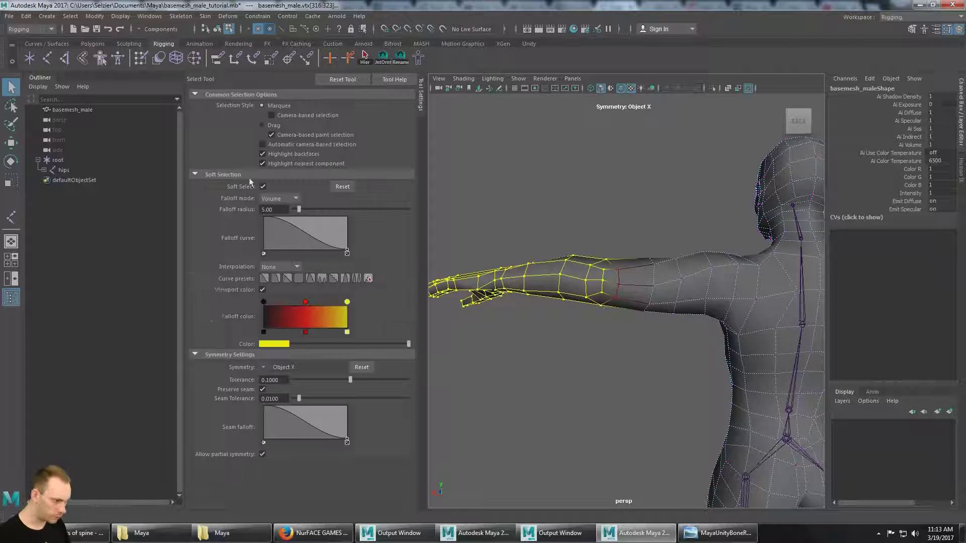
{"action": "left_click", "coordinate": [602, 282]}
{"action": "key", "text": "w"}
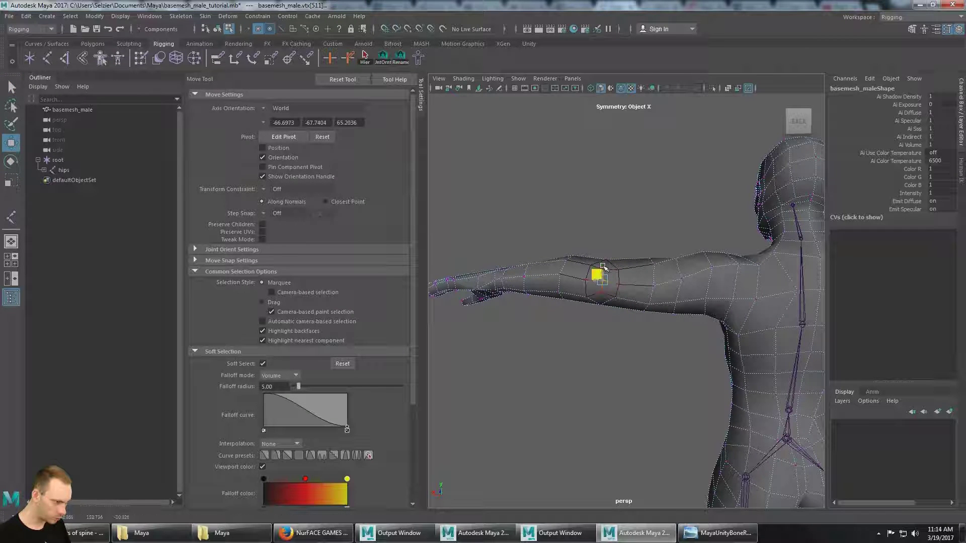
{"action": "left_click_drag", "start_coordinate": [602, 268], "coordinate": [606, 268]}
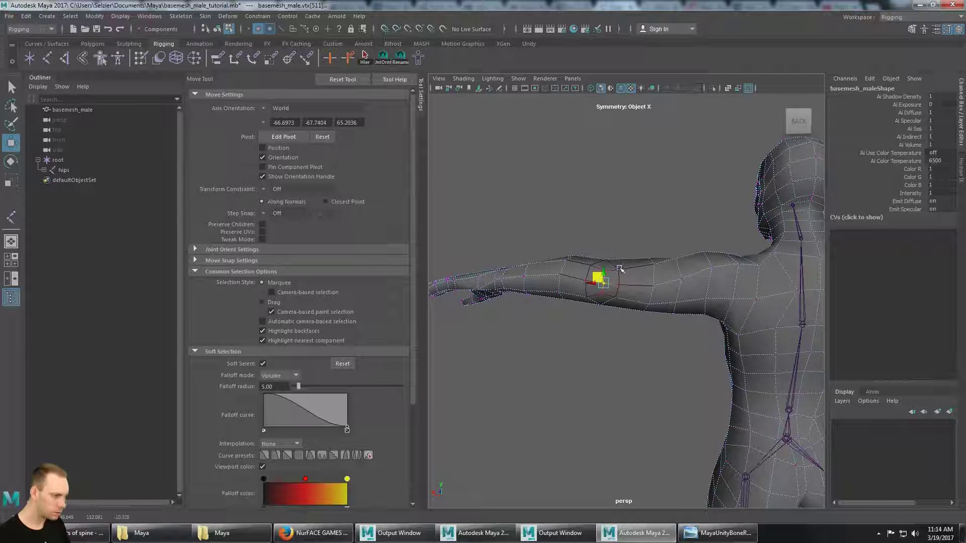
{"action": "left_click", "coordinate": [645, 356]}
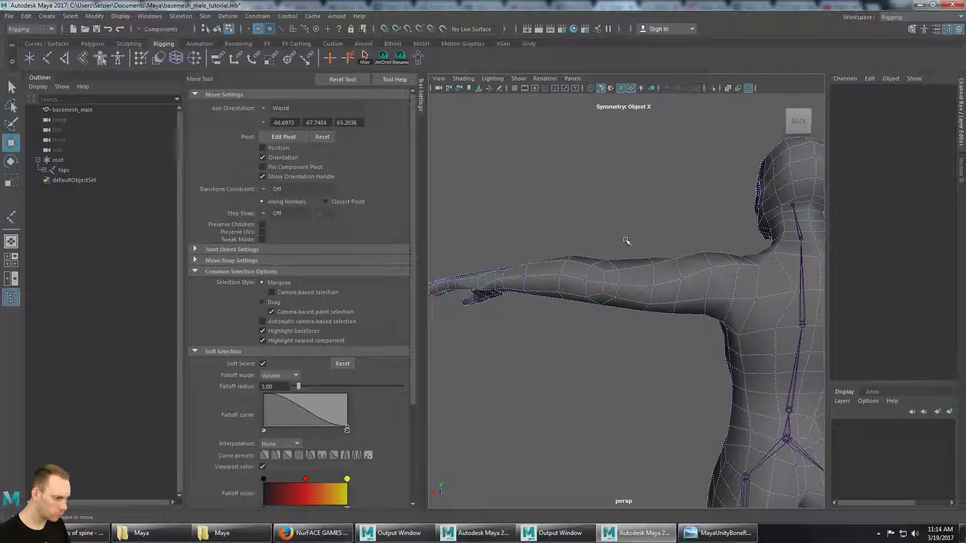
Examine the alignment of the shoulder and elbow from behind and in the front view.
{"action": "left_click_drag", "start_coordinate": [660, 410], "coordinate": [623, 380], "text": "alt"}
{"action": "middle_click_drag", "start_coordinate": [623, 380], "coordinate": [552, 399], "text": "alt"}
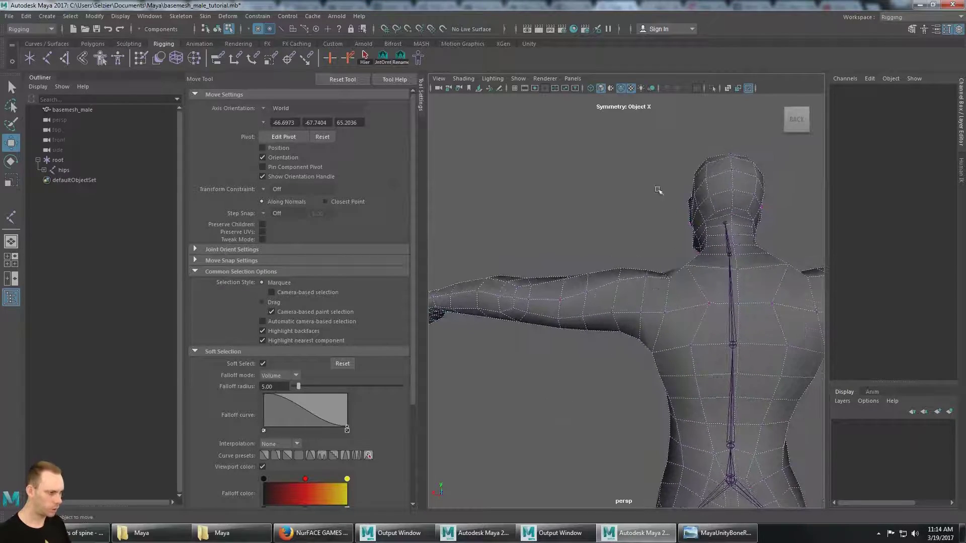
{"action": "key", "text": "space"}
{"action": "key", "text": "space"}
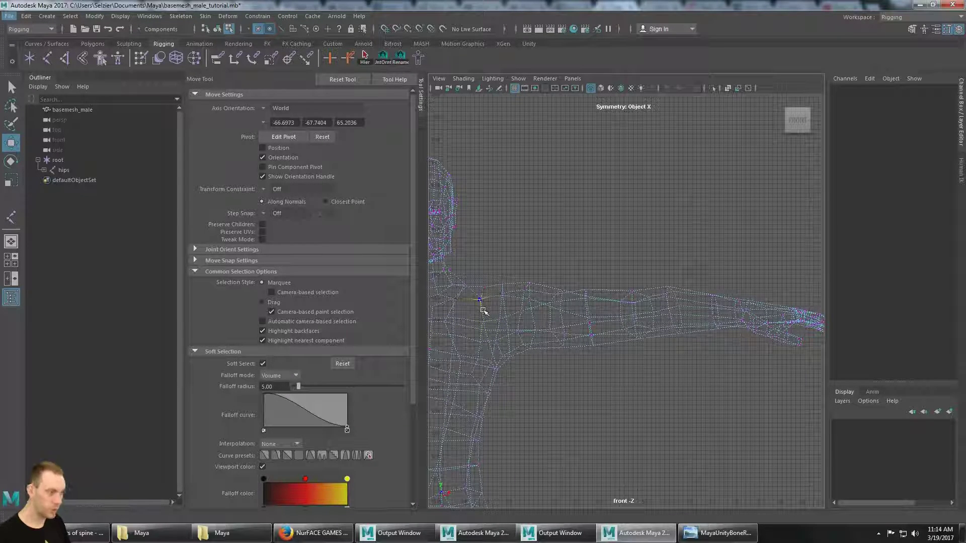
{"action": "left_click", "coordinate": [486, 311]}
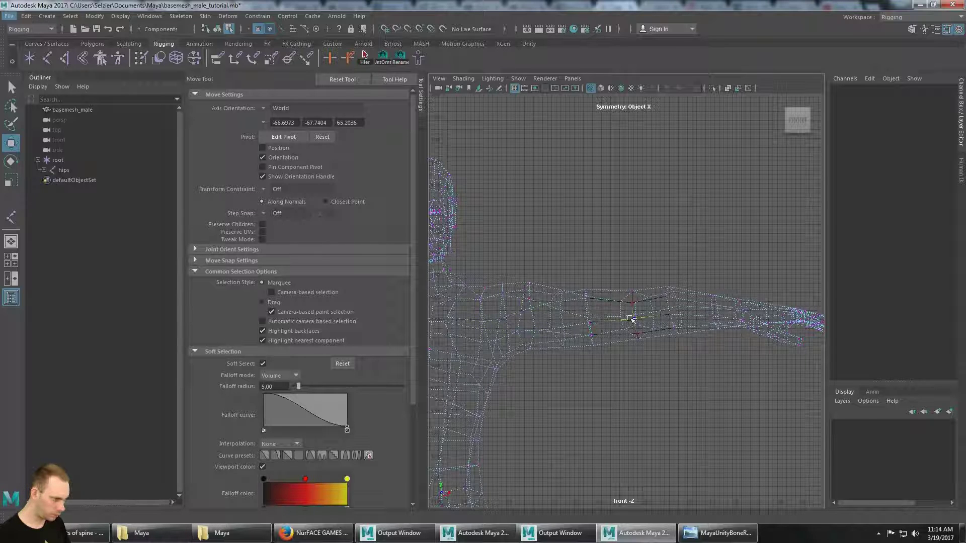
{"action": "left_click", "coordinate": [635, 317]}
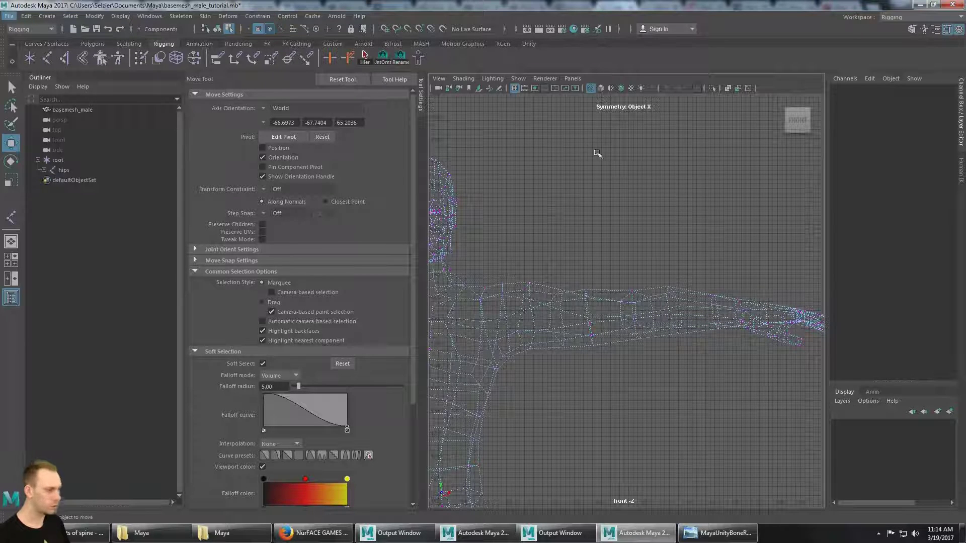
Select the hand vertices from the wrist outward in the front view, and undo a trial move of them.
{"action": "right_click_drag", "start_coordinate": [792, 304], "coordinate": [731, 295], "text": "alt"}
{"action": "middle_click_drag", "start_coordinate": [732, 296], "coordinate": [664, 303], "text": "alt"}
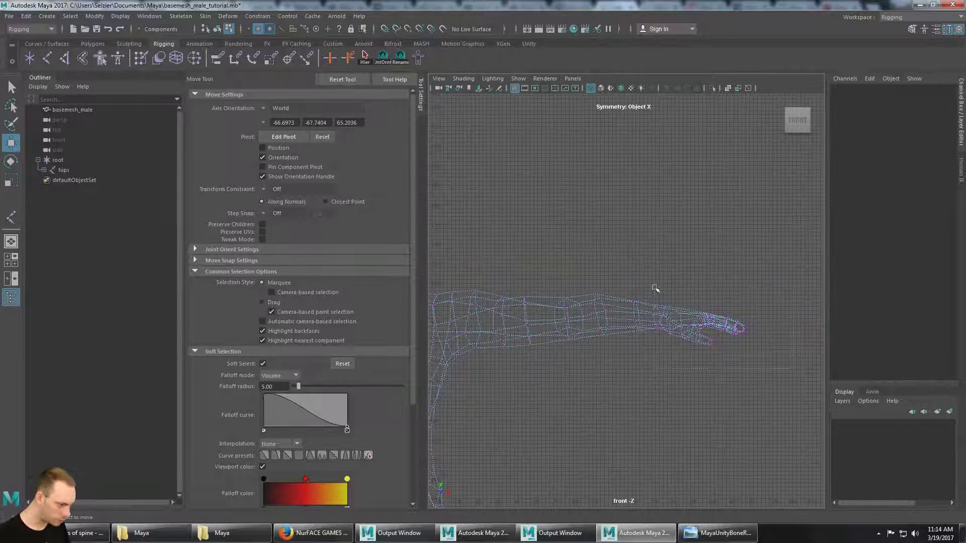
{"action": "left_click_drag", "start_coordinate": [649, 278], "coordinate": [674, 333]}
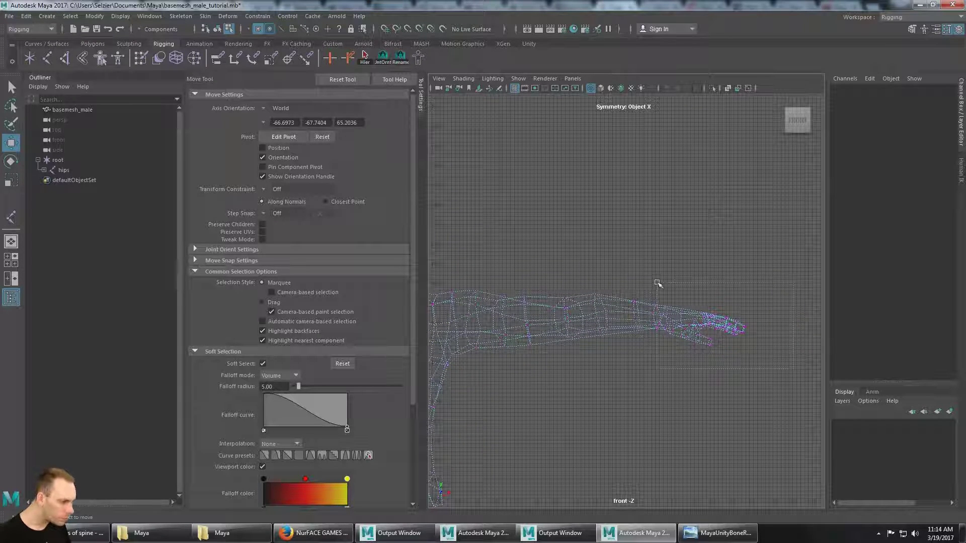
{"action": "left_click_drag", "start_coordinate": [649, 277], "coordinate": [650, 278]}
{"action": "right_click_drag", "start_coordinate": [678, 301], "coordinate": [702, 328], "text": "alt"}
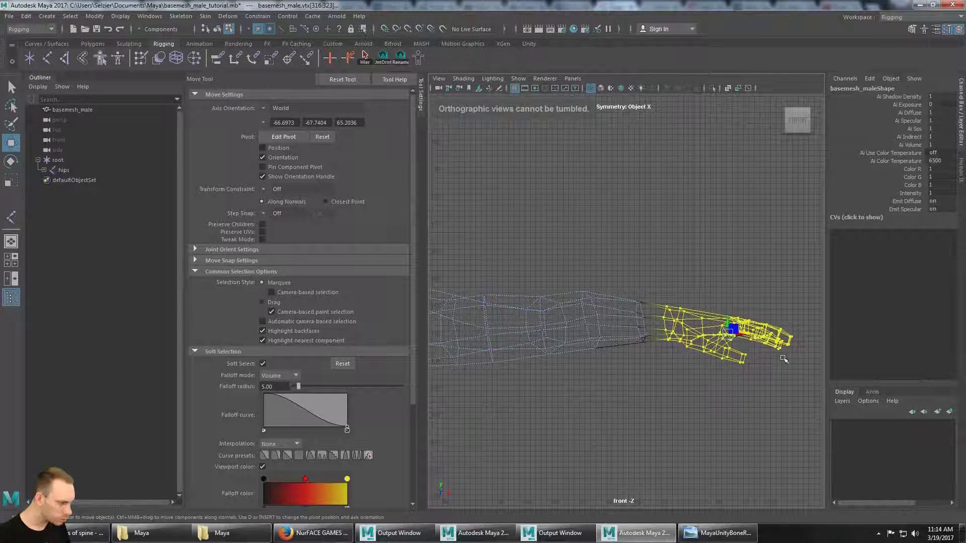
{"action": "left_click_drag", "start_coordinate": [728, 318], "coordinate": [729, 313]}
{"action": "key", "text": "ctrl+z"}
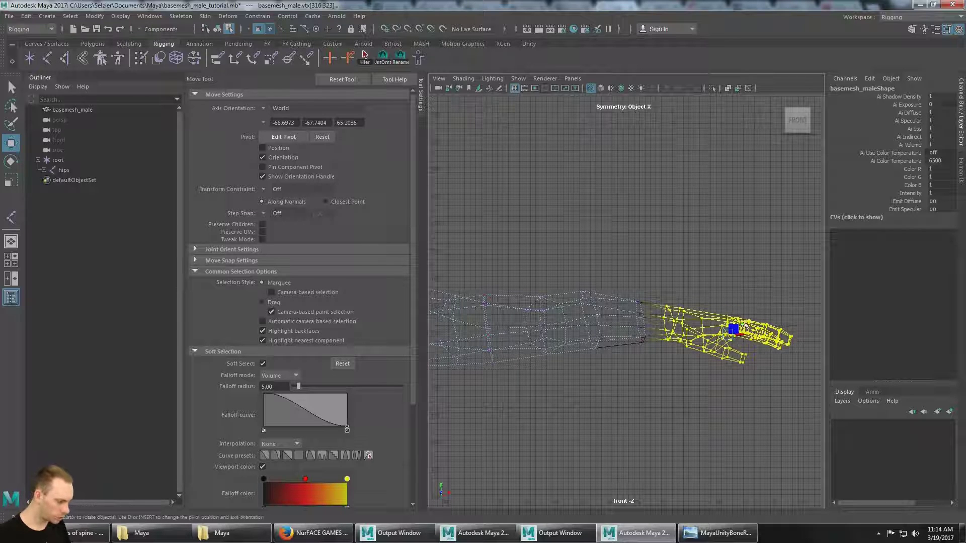
Reposition the rotate pivot to the wrist and rotate the selected hand vertices upward until the hand is level with the forearm.
{"action": "key", "text": "e"}
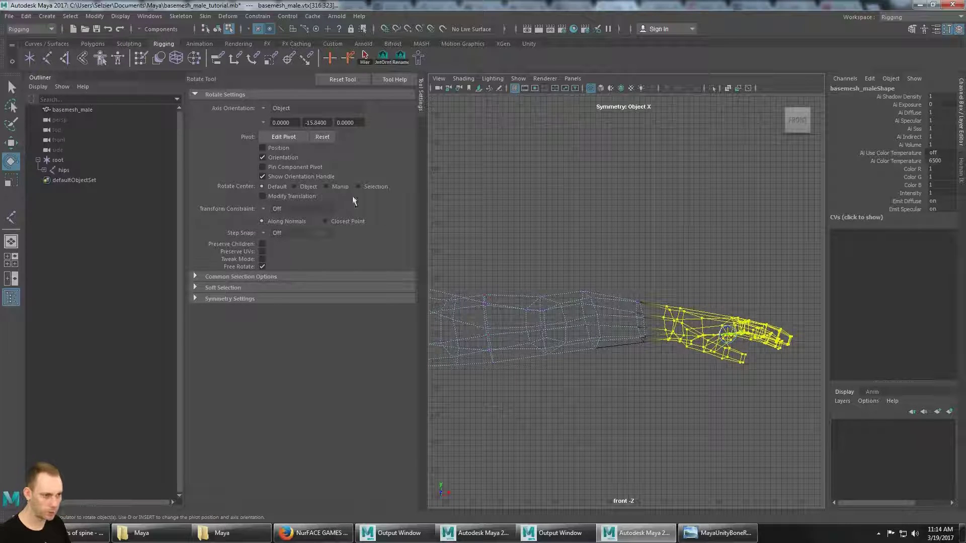
{"action": "key", "text": "d"}
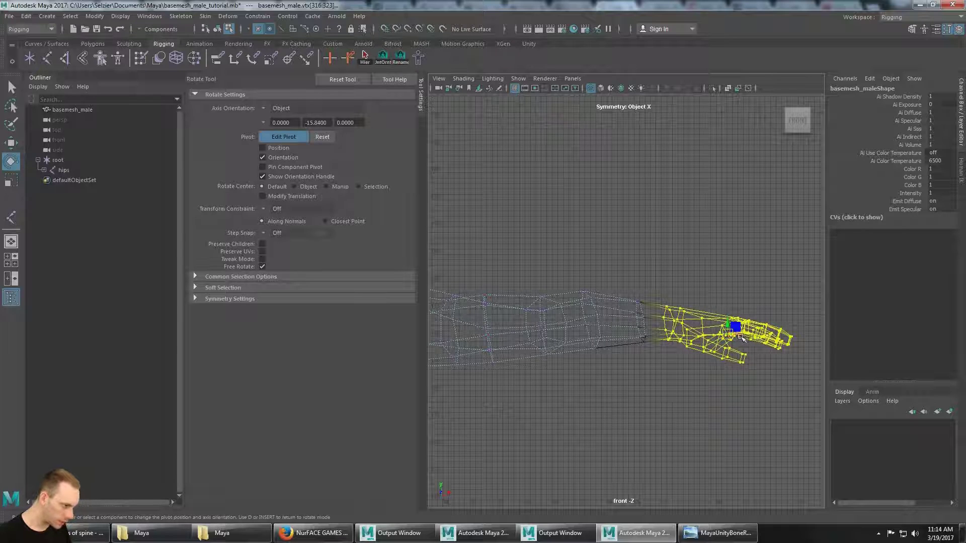
{"action": "left_click_drag", "start_coordinate": [743, 338], "coordinate": [656, 308]}
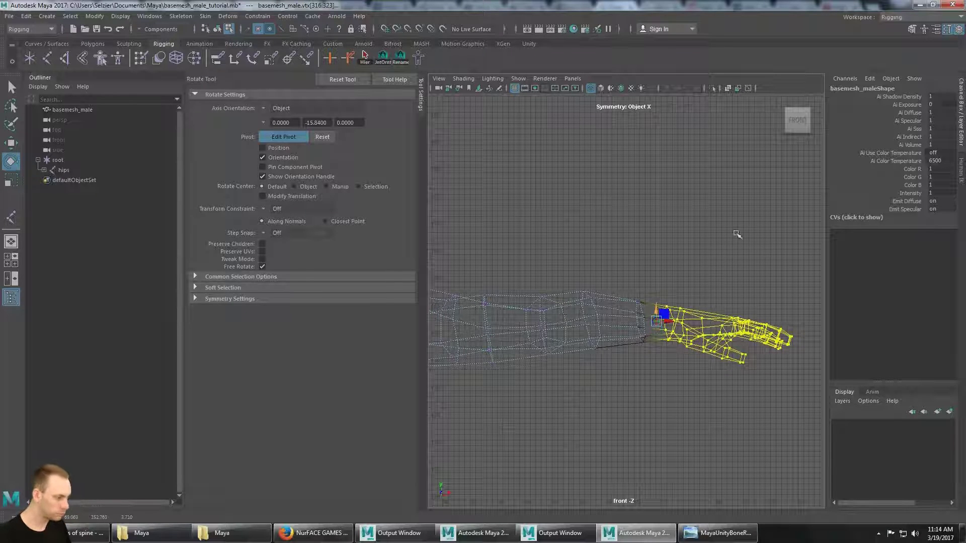
{"action": "key", "text": "d"}
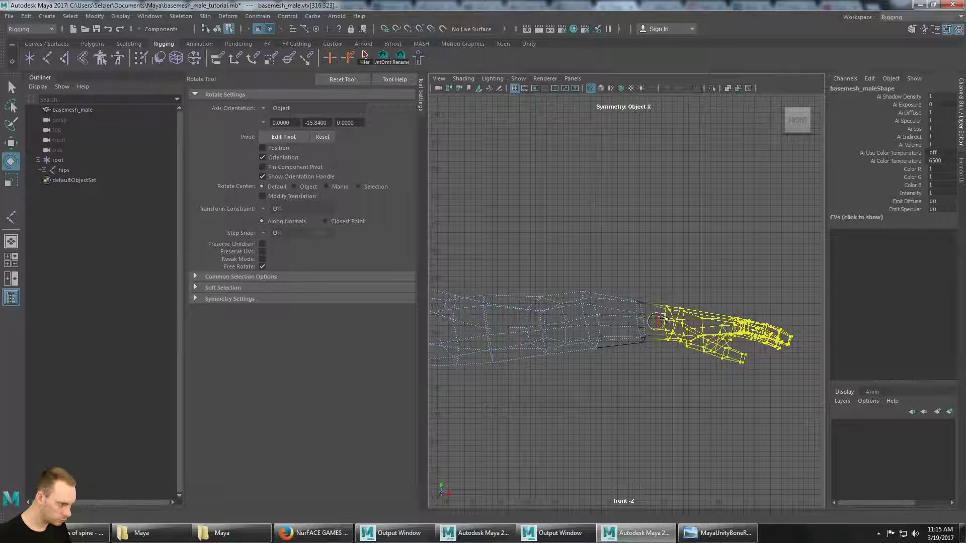
{"action": "left_click_drag", "start_coordinate": [663, 316], "coordinate": [678, 302]}
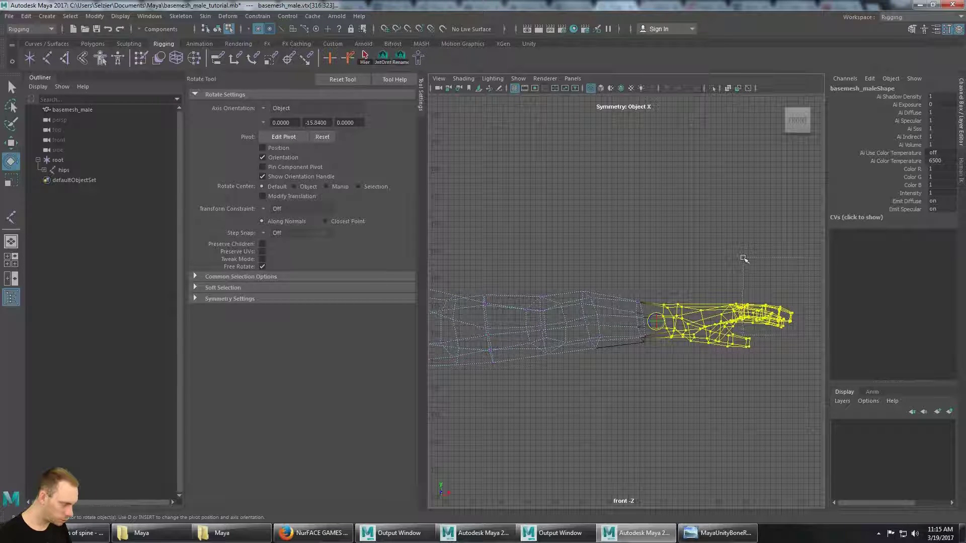
Select the finger vertices, reposition their rotate pivot to the knuckles, rotate them slightly upward, and deselect them.
{"action": "left_click_drag", "start_coordinate": [744, 259], "coordinate": [745, 260]}
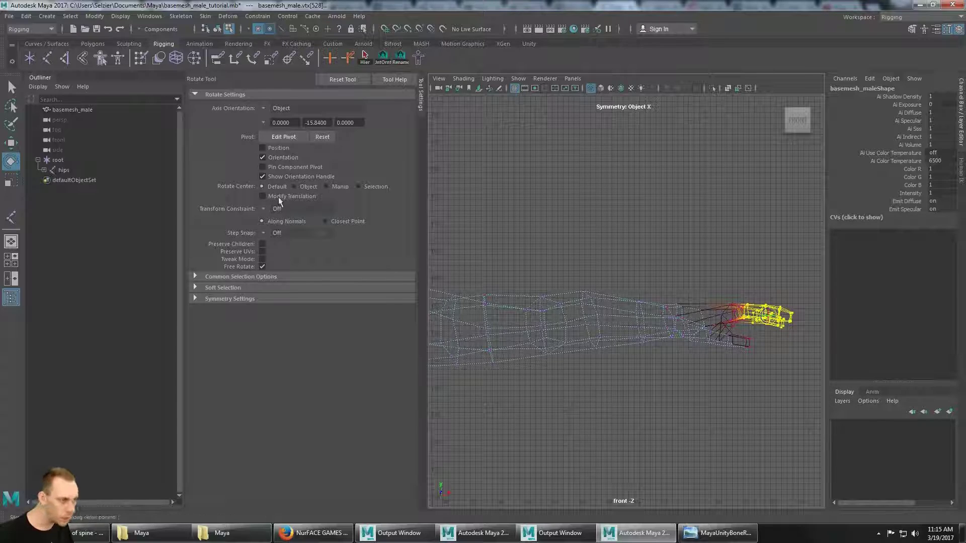
{"action": "key", "text": "d"}
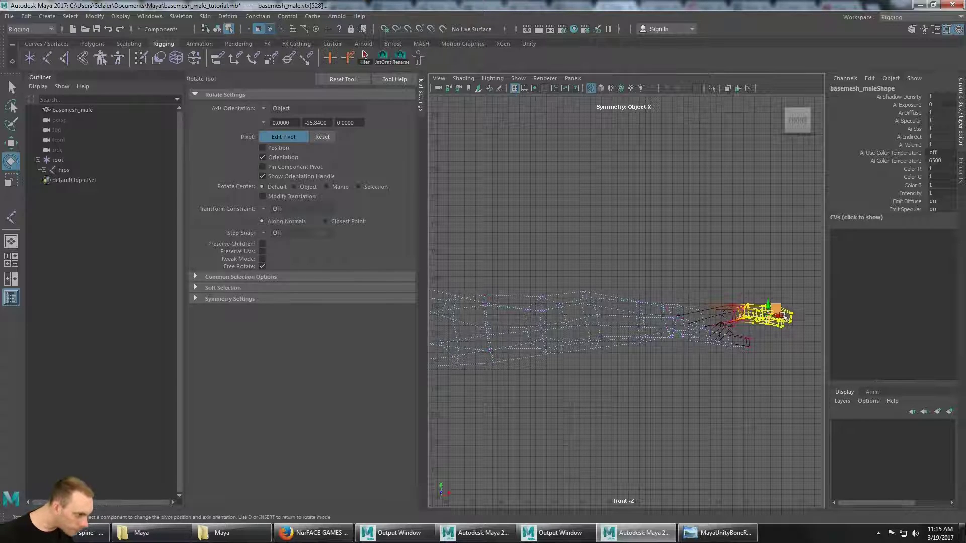
{"action": "left_click_drag", "start_coordinate": [756, 317], "coordinate": [754, 313]}
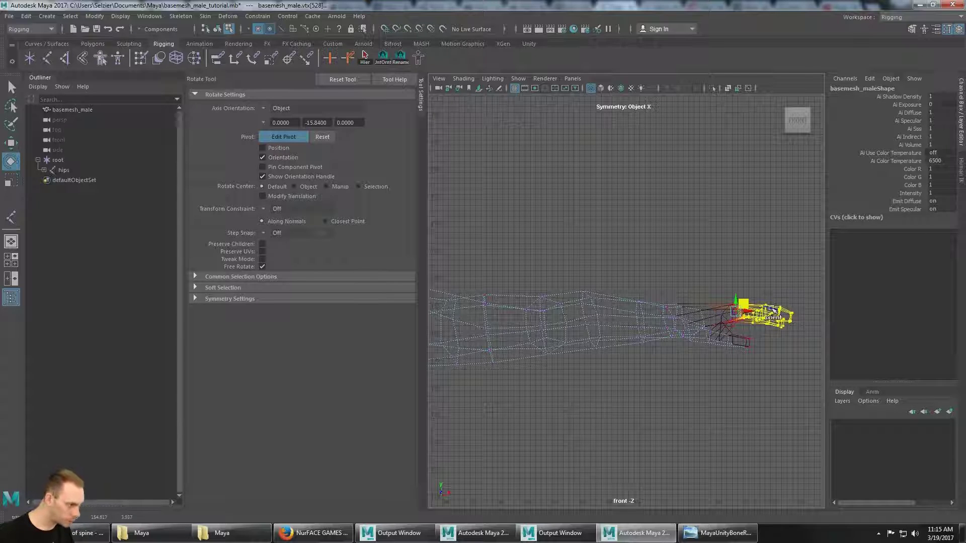
{"action": "key", "text": "d"}
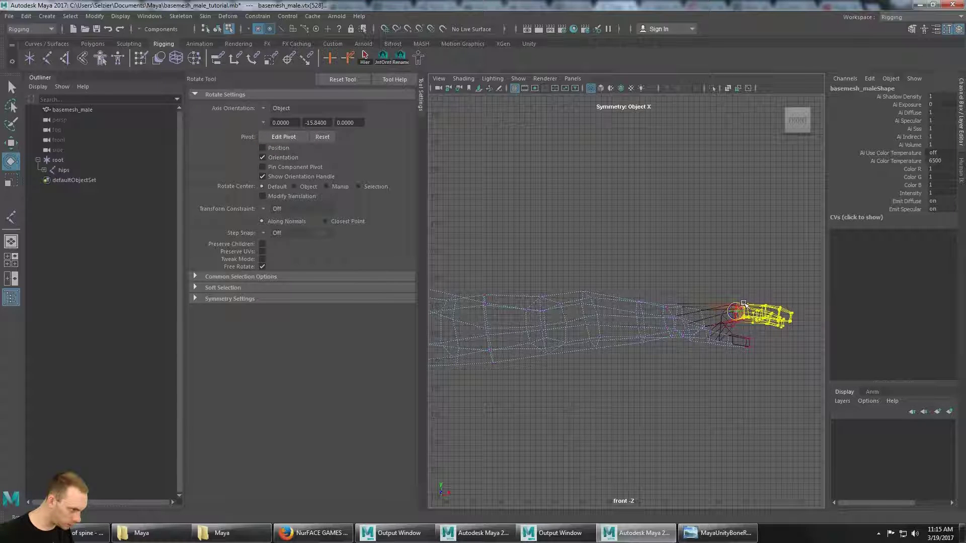
{"action": "left_click_drag", "start_coordinate": [744, 304], "coordinate": [755, 290]}
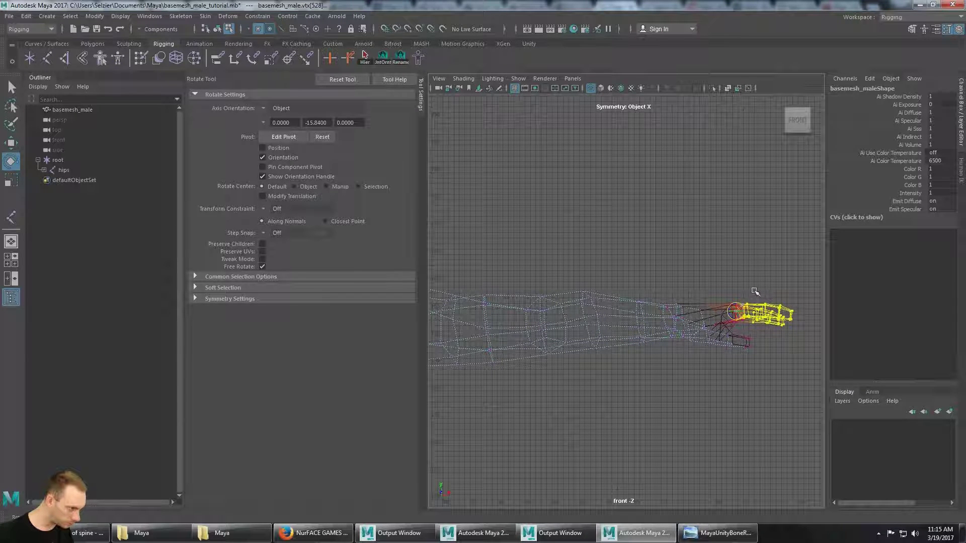
{"action": "left_click", "coordinate": [749, 242]}
Examine the whole body's T-pose in the front and perspective views, and switch to the other Maya window with the Character1 skeleton.
{"action": "scroll", "coordinate": [695, 299], "scroll_direction": "down", "scroll_amount": 6}
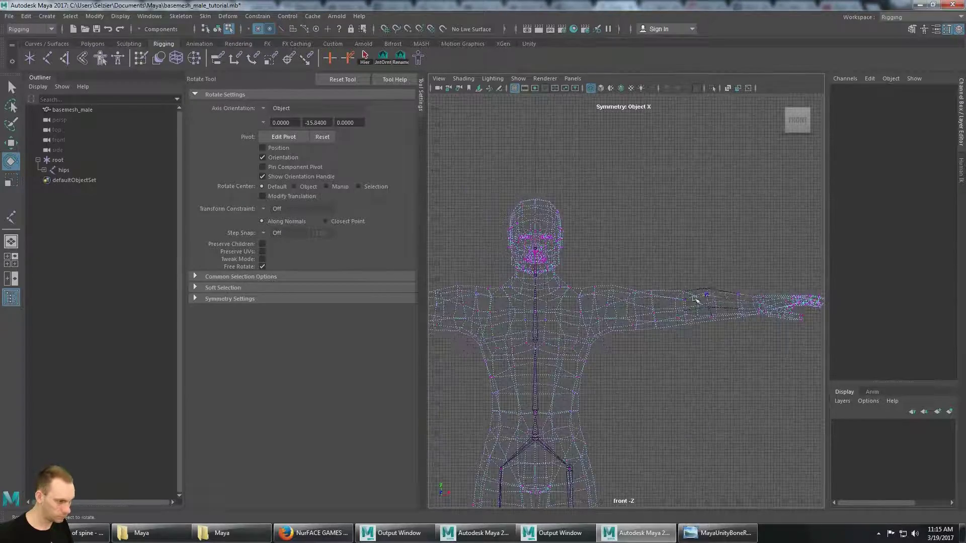
{"action": "scroll", "coordinate": [695, 299], "scroll_direction": "down", "scroll_amount": 2}
{"action": "middle_click_drag", "start_coordinate": [671, 306], "coordinate": [744, 318], "text": "alt"}
{"action": "scroll", "coordinate": [742, 349], "scroll_direction": "down", "scroll_amount": 1}
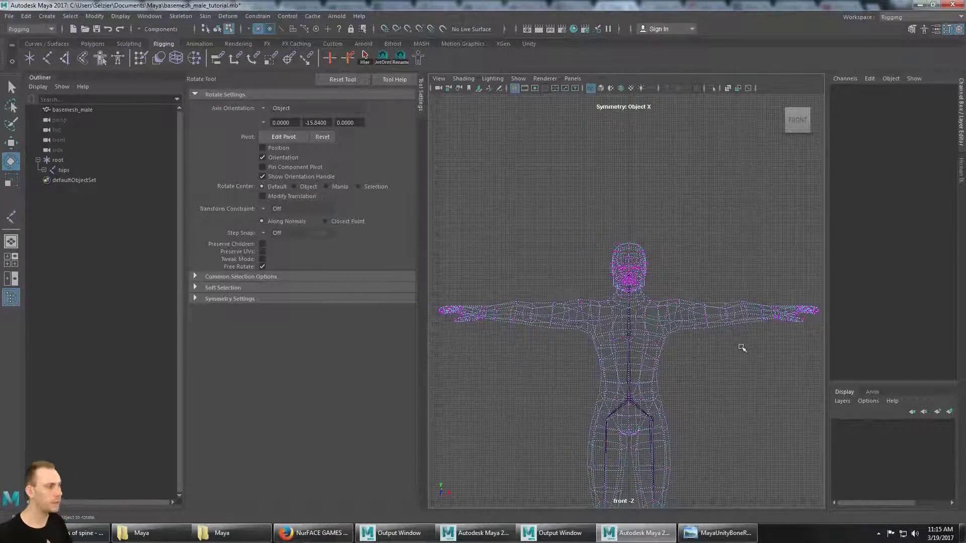
{"action": "key", "text": "space"}
{"action": "key", "text": "space"}
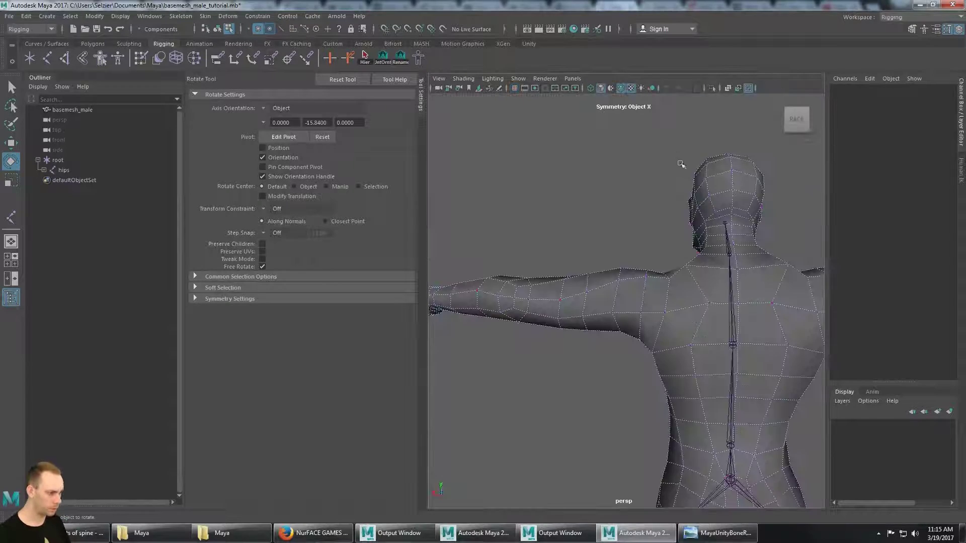
{"action": "left_click_drag", "start_coordinate": [679, 166], "coordinate": [659, 330], "text": "alt"}
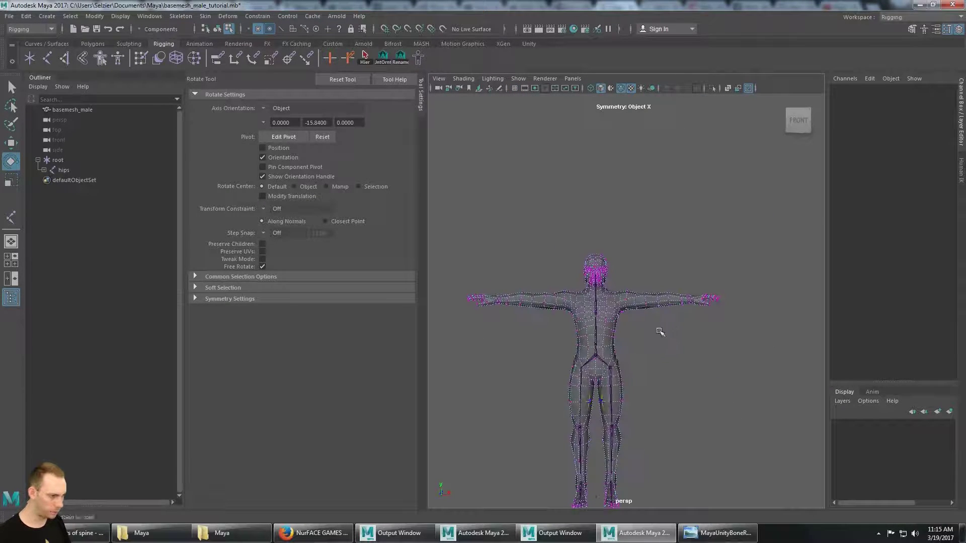
{"action": "middle_click_drag", "start_coordinate": [660, 330], "coordinate": [642, 297], "text": "alt"}
{"action": "scroll", "coordinate": [693, 278], "scroll_direction": "up", "scroll_amount": 3}
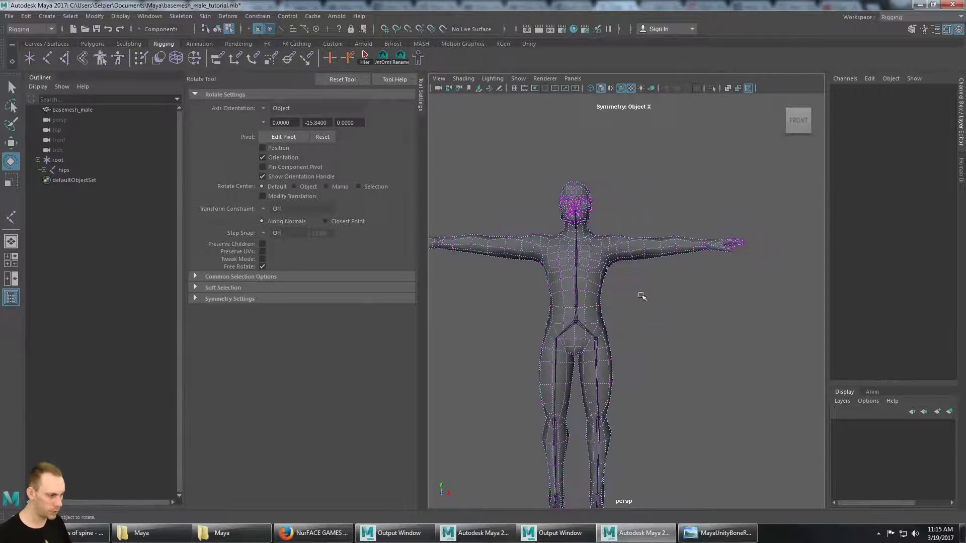
{"action": "left_click", "coordinate": [476, 533]}
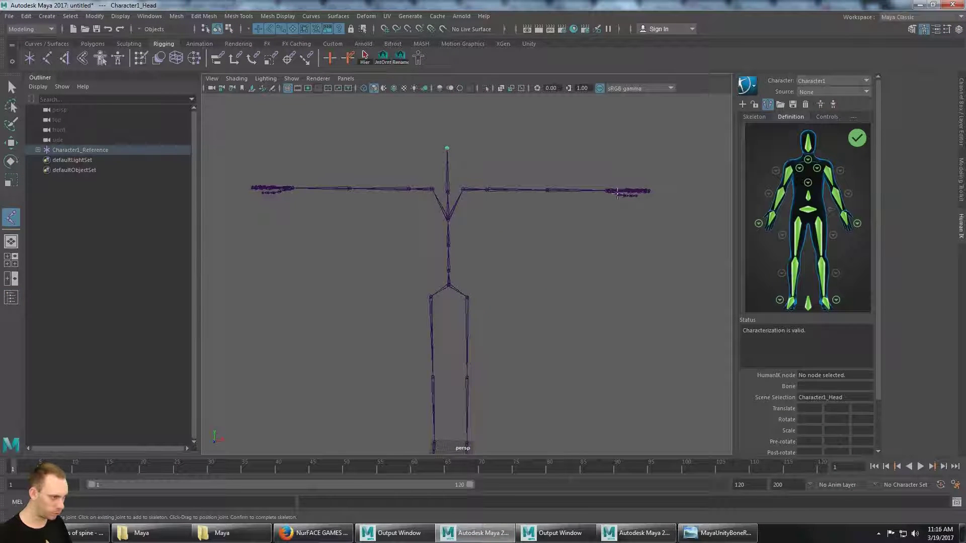
Switch back to the basemesh_male_tutorial window and examine the mesh's straightened arms and hands against the existing skeleton.
{"action": "key", "text": "alt+Tab"}
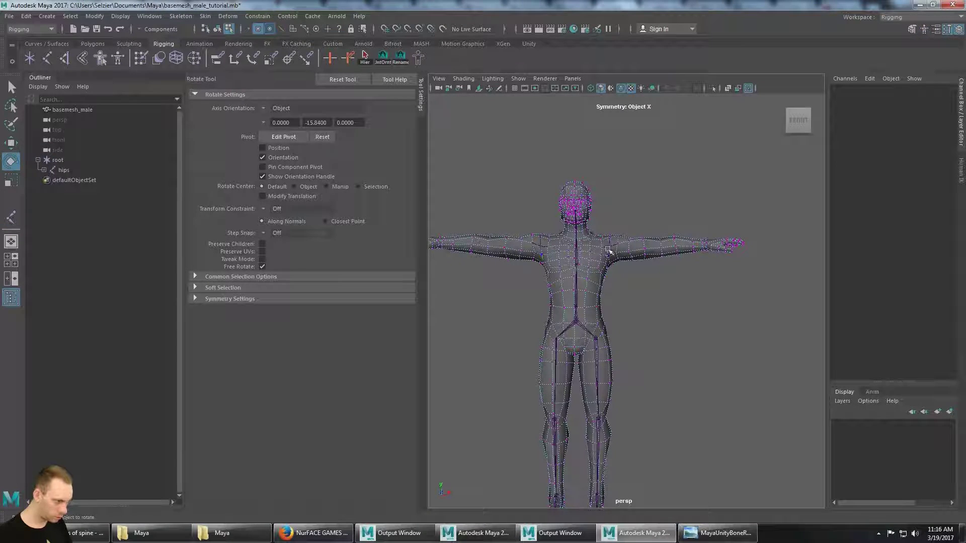
{"action": "middle_click_drag", "start_coordinate": [628, 229], "coordinate": [620, 225], "text": "alt"}
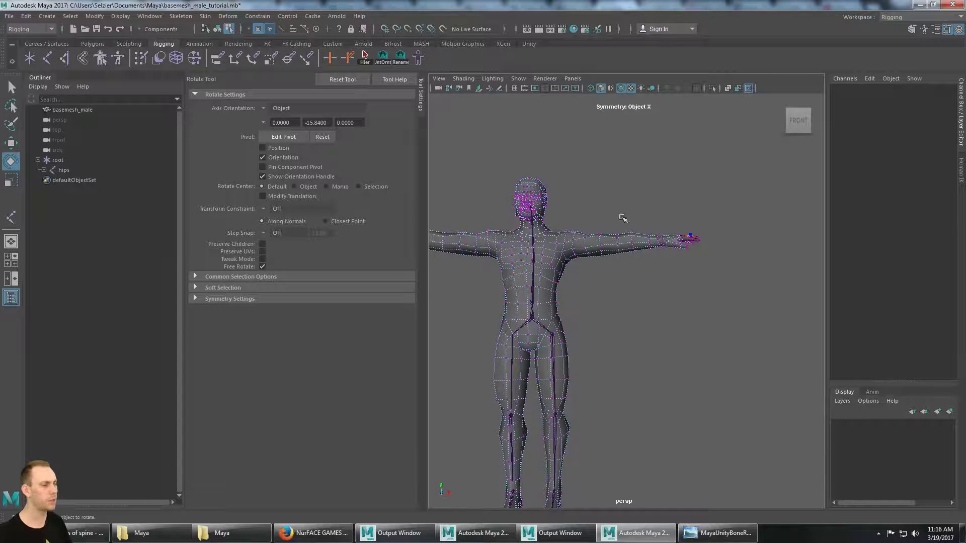
{"action": "middle_click_drag", "start_coordinate": [623, 215], "coordinate": [722, 230], "text": "alt"}
{"action": "middle_click_drag", "start_coordinate": [748, 267], "coordinate": [716, 297], "text": "alt"}
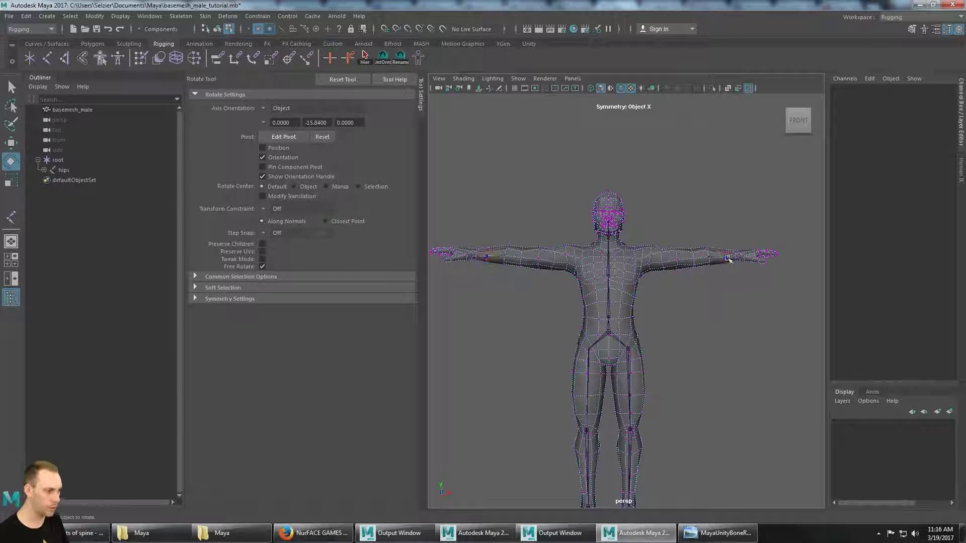
{"action": "left_click_drag", "start_coordinate": [699, 270], "coordinate": [672, 274], "text": "alt"}
{"action": "middle_click_drag", "start_coordinate": [644, 289], "coordinate": [642, 271], "text": "alt"}
{"action": "scroll", "coordinate": [705, 252], "scroll_direction": "up", "scroll_amount": 2}
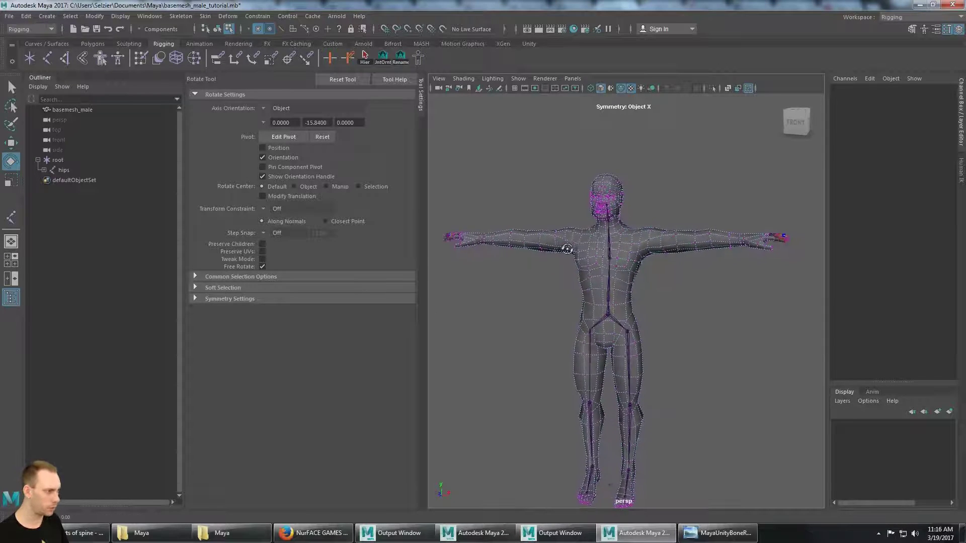
Activate the Joint tool for the front view and enable Projected Centering in its joint settings.
{"action": "key", "text": "space"}
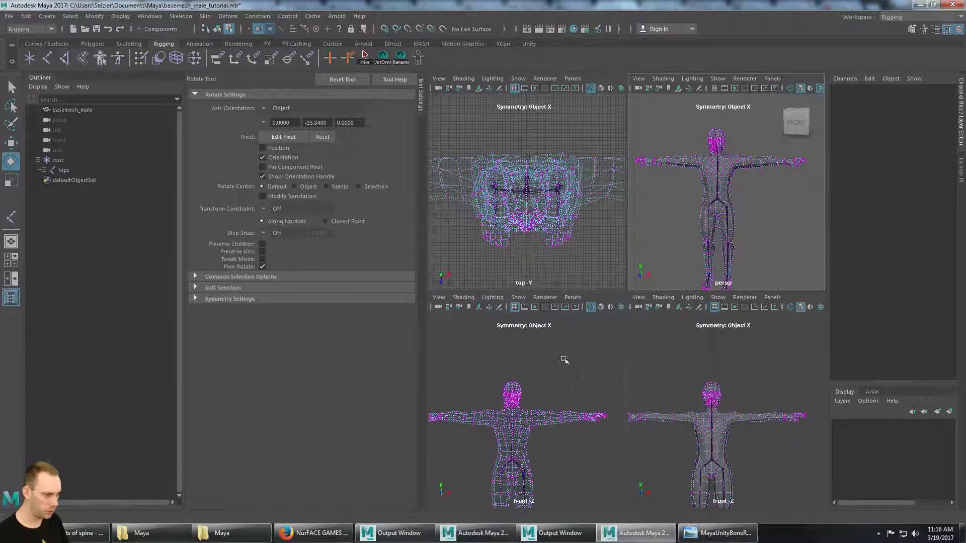
{"action": "key", "text": "space"}
{"action": "scroll", "coordinate": [652, 318], "scroll_direction": "up", "scroll_amount": 1}
{"action": "middle_click_drag", "start_coordinate": [651, 318], "coordinate": [650, 248], "text": "alt"}
{"action": "left_click", "coordinate": [49, 58]}
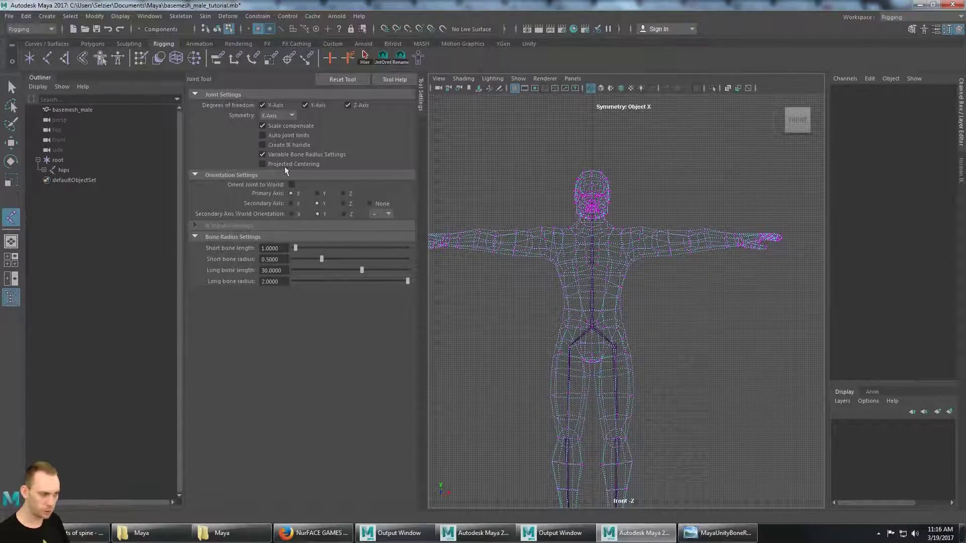
{"action": "left_click", "coordinate": [262, 164]}
Place a symmetric chain of four arm joints in the front view, at the inner shoulder, upper arm, elbow and wrist.
{"action": "middle_click_drag", "start_coordinate": [671, 269], "coordinate": [619, 278], "text": "alt"}
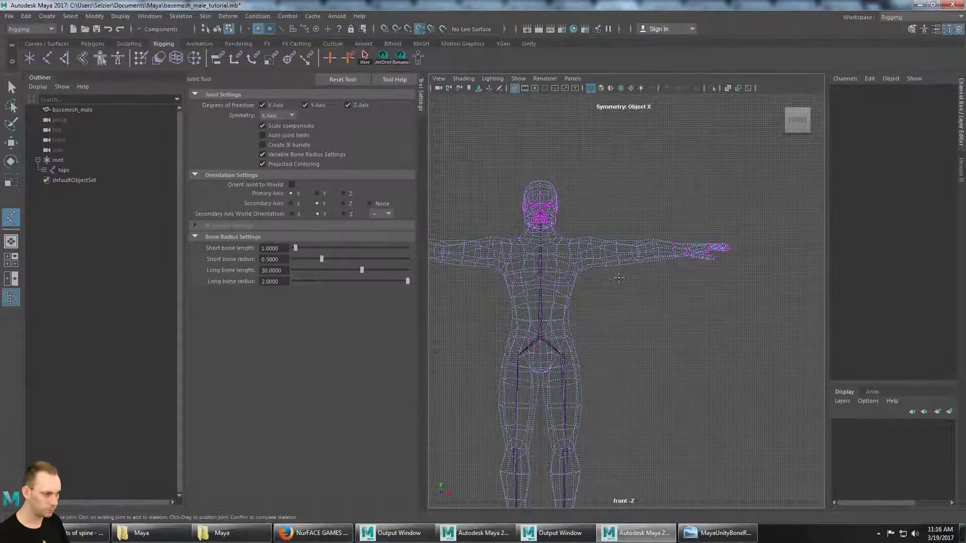
{"action": "scroll", "coordinate": [616, 262], "scroll_direction": "up", "scroll_amount": 4}
{"action": "middle_click_drag", "start_coordinate": [611, 231], "coordinate": [697, 283], "text": "alt"}
{"action": "scroll", "coordinate": [644, 278], "scroll_direction": "up", "scroll_amount": 4}
{"action": "middle_click_drag", "start_coordinate": [650, 257], "coordinate": [651, 285], "text": "alt"}
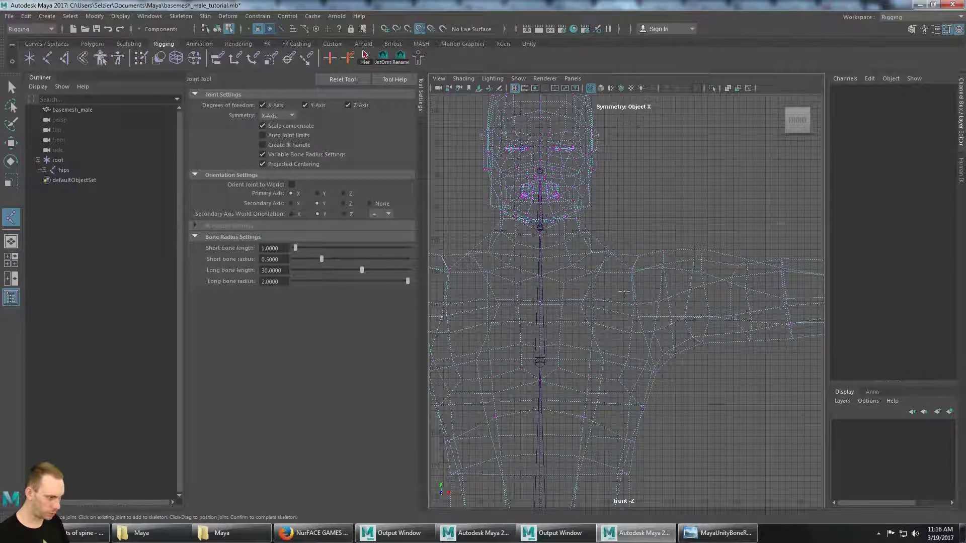
{"action": "middle_click_drag", "start_coordinate": [643, 279], "coordinate": [544, 285], "text": "alt"}
{"action": "scroll", "coordinate": [624, 287], "scroll_direction": "down", "scroll_amount": 1}
{"action": "scroll", "coordinate": [545, 284], "scroll_direction": "down", "scroll_amount": 2}
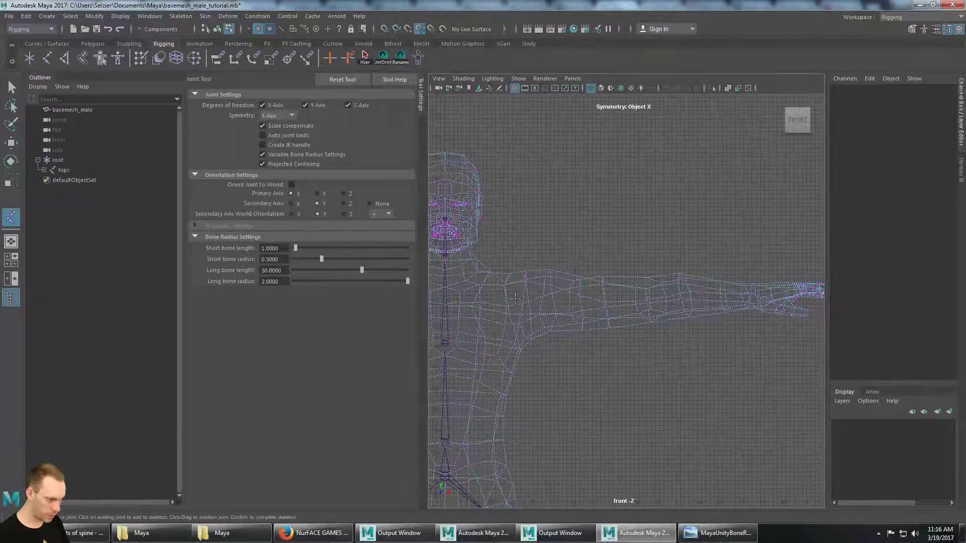
{"action": "middle_click_drag", "start_coordinate": [542, 280], "coordinate": [495, 282], "text": "alt"}
{"action": "middle_click_drag", "start_coordinate": [652, 275], "coordinate": [588, 277], "text": "alt"}
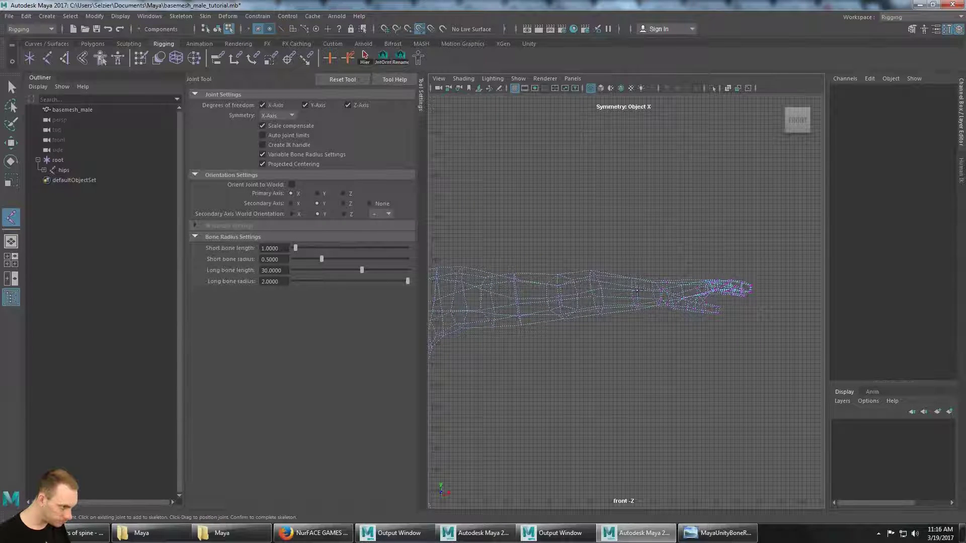
{"action": "middle_click_drag", "start_coordinate": [751, 288], "coordinate": [821, 284], "text": "alt"}
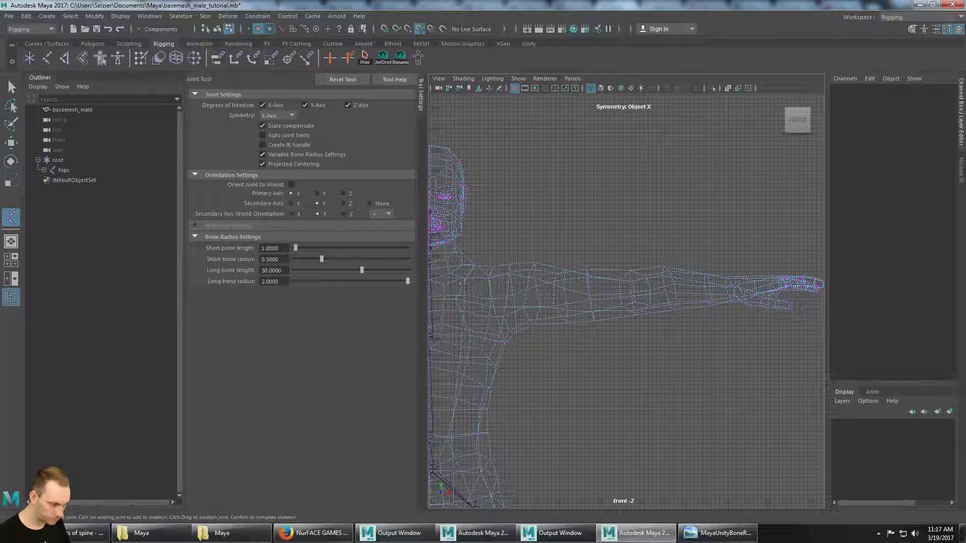
{"action": "left_click", "coordinate": [464, 285]}
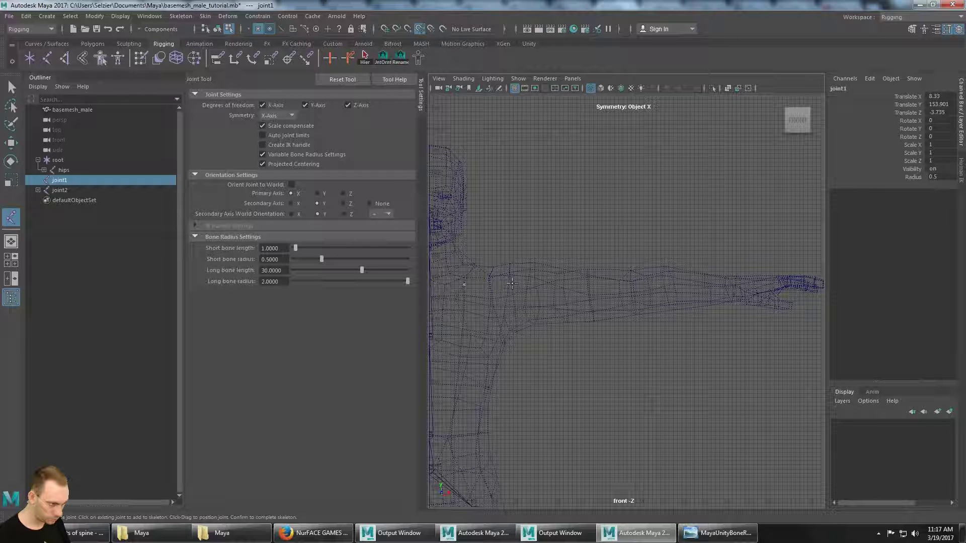
{"action": "left_click", "coordinate": [511, 285]}
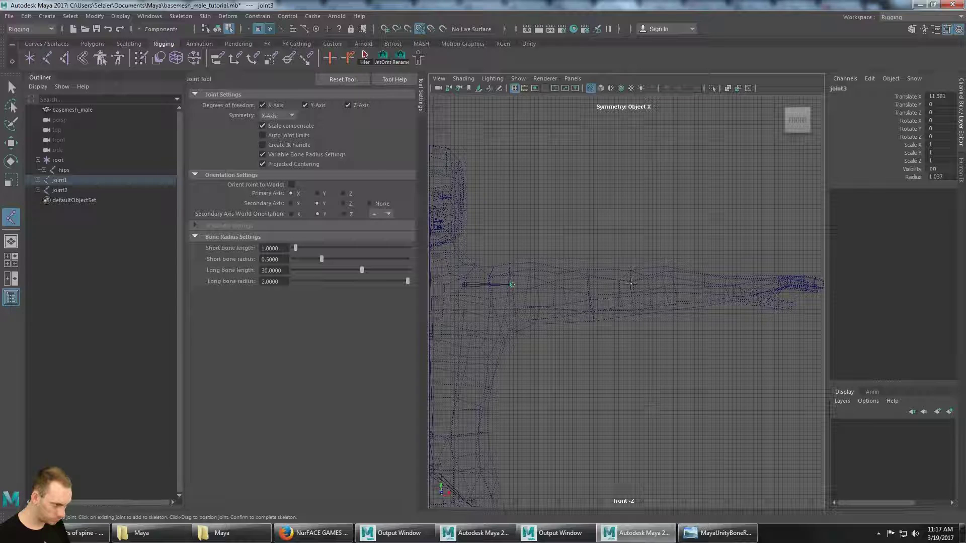
{"action": "left_click", "coordinate": [632, 285]}
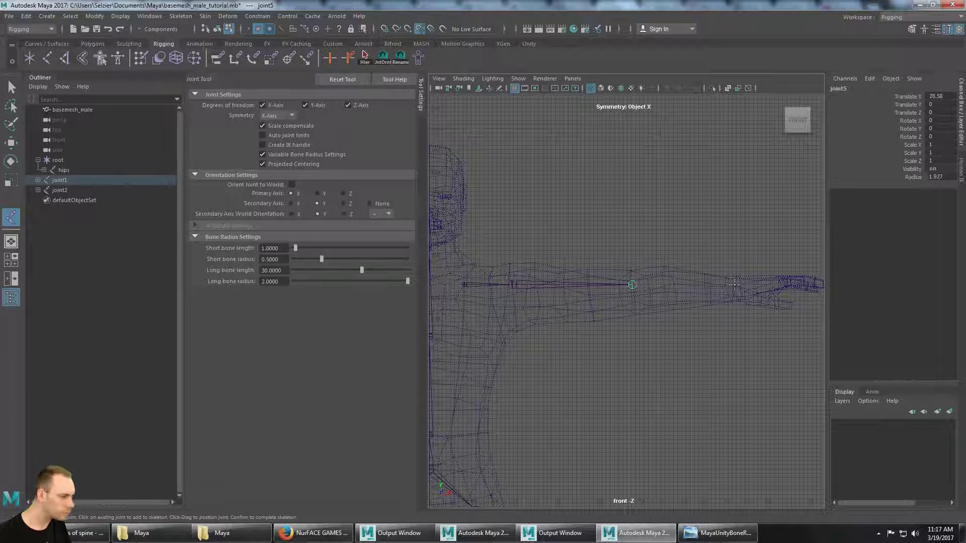
{"action": "left_click", "coordinate": [734, 285]}
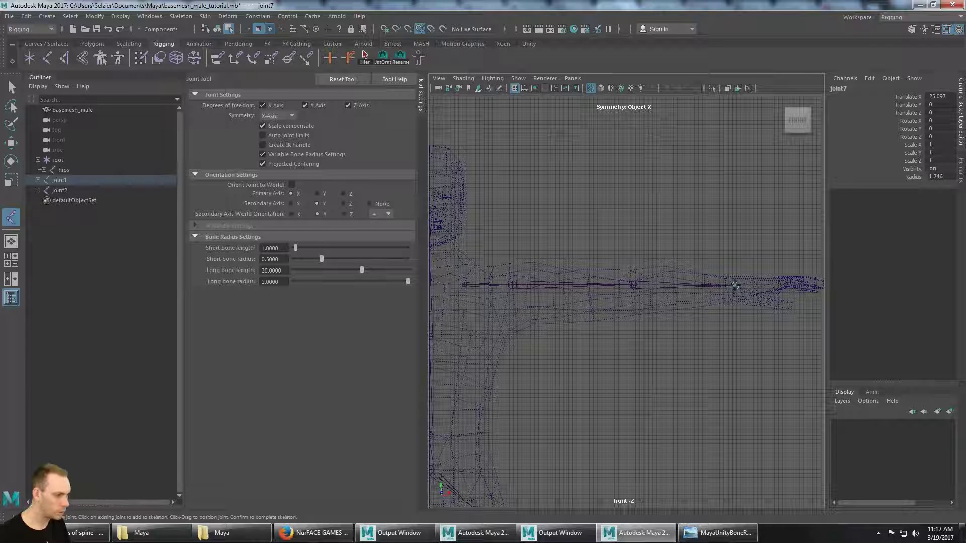
Examine how the new arm joints sit inside the mesh from the front, above and in perspective.
{"action": "middle_click_drag", "start_coordinate": [599, 221], "coordinate": [537, 267], "text": "alt"}
{"action": "middle_click_drag", "start_coordinate": [668, 257], "coordinate": [548, 271], "text": "alt"}
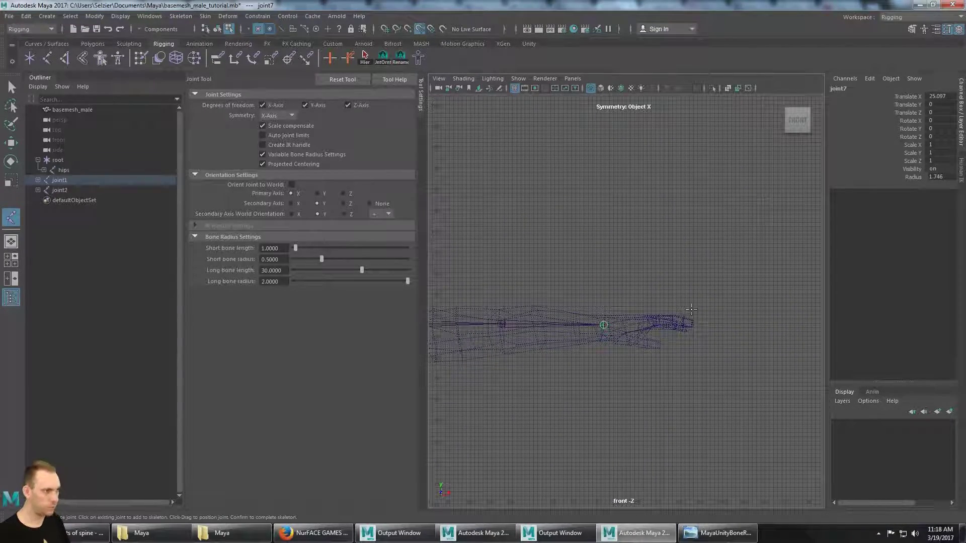
{"action": "middle_click_drag", "start_coordinate": [621, 214], "coordinate": [703, 216], "text": "alt"}
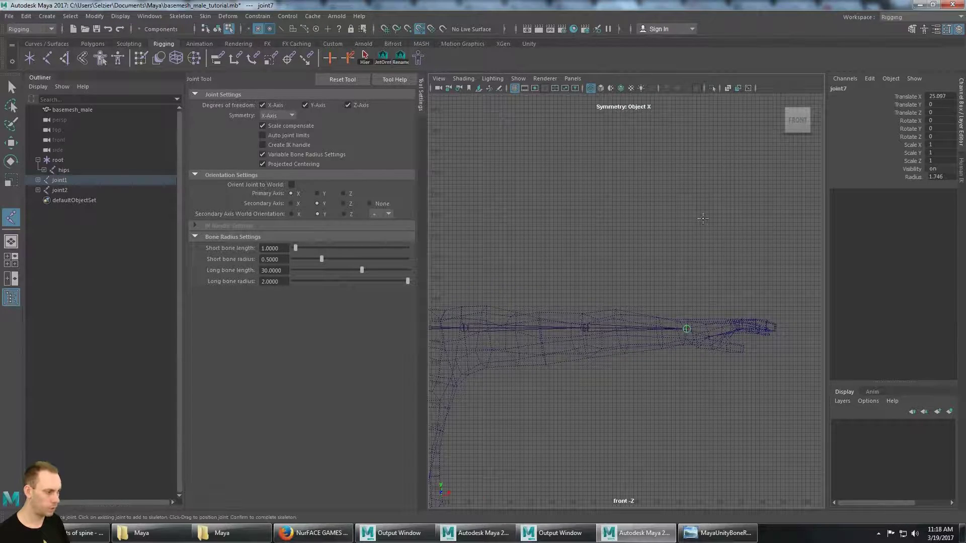
{"action": "key", "text": "space"}
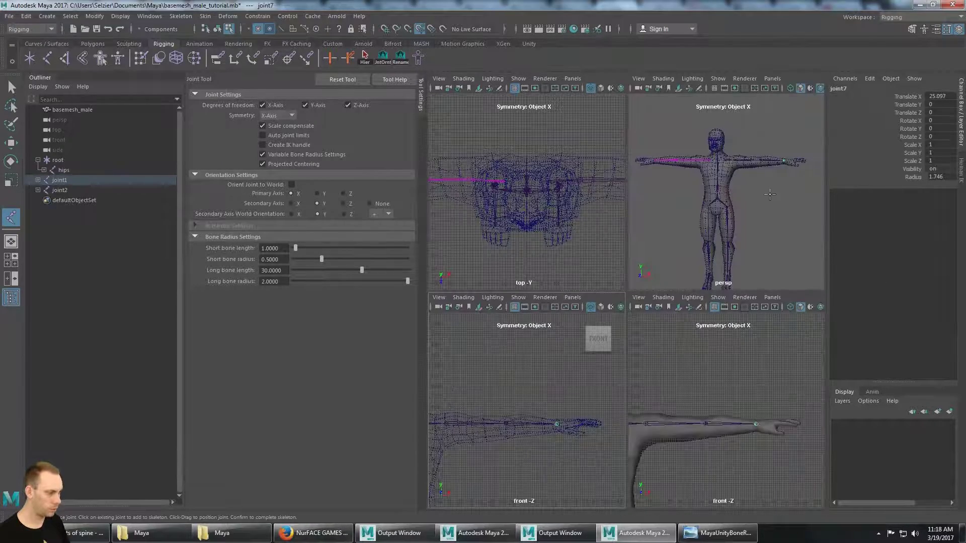
{"action": "left_click", "coordinate": [777, 177], "text": "alt"}
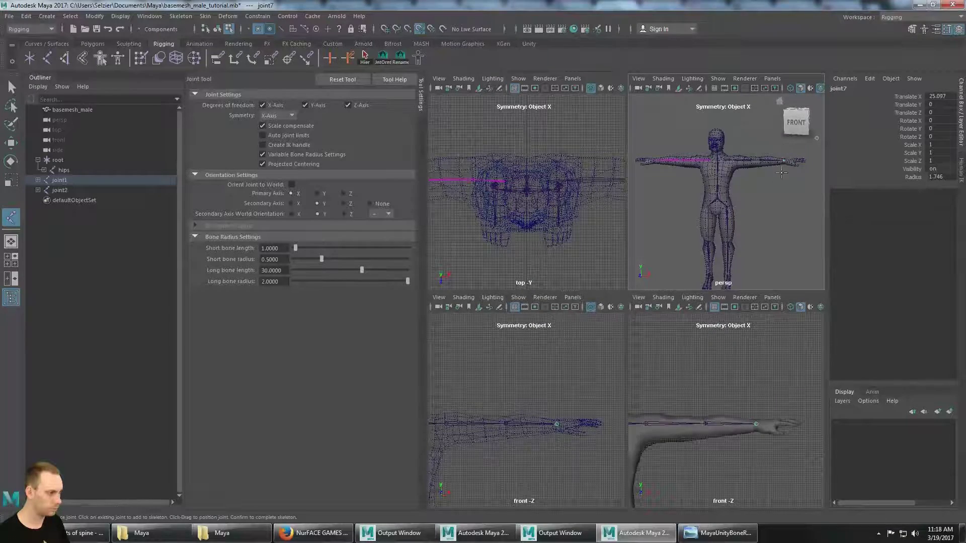
{"action": "left_click_drag", "start_coordinate": [777, 184], "coordinate": [740, 215], "text": "alt"}
{"action": "key", "text": "space"}
{"action": "left_click_drag", "start_coordinate": [679, 256], "coordinate": [677, 236], "text": "alt"}
{"action": "right_click_drag", "start_coordinate": [676, 237], "coordinate": [710, 221], "text": "alt"}
{"action": "middle_click_drag", "start_coordinate": [710, 222], "coordinate": [576, 293], "text": "alt"}
{"action": "left_click_drag", "start_coordinate": [724, 272], "coordinate": [685, 262], "text": "alt"}
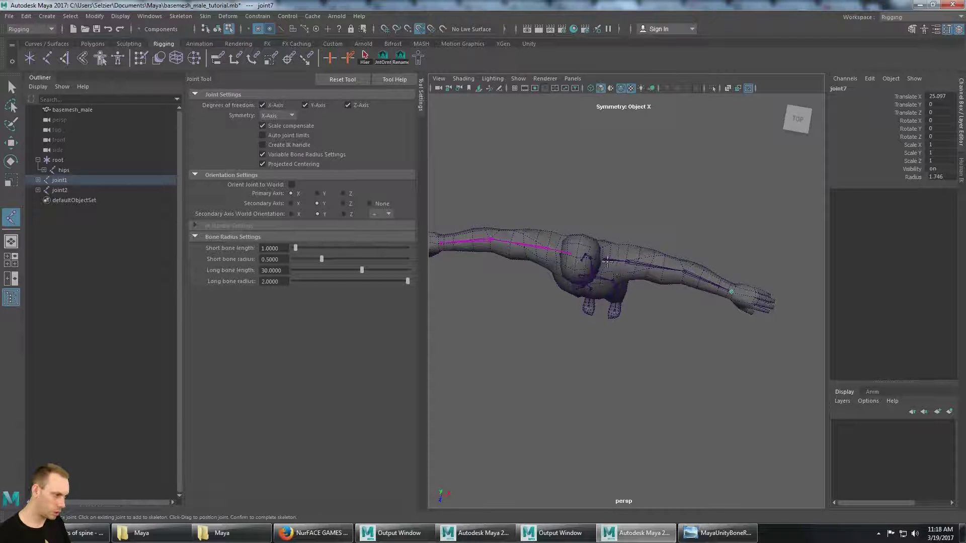
{"action": "left_click_drag", "start_coordinate": [606, 262], "coordinate": [629, 217], "text": "alt"}
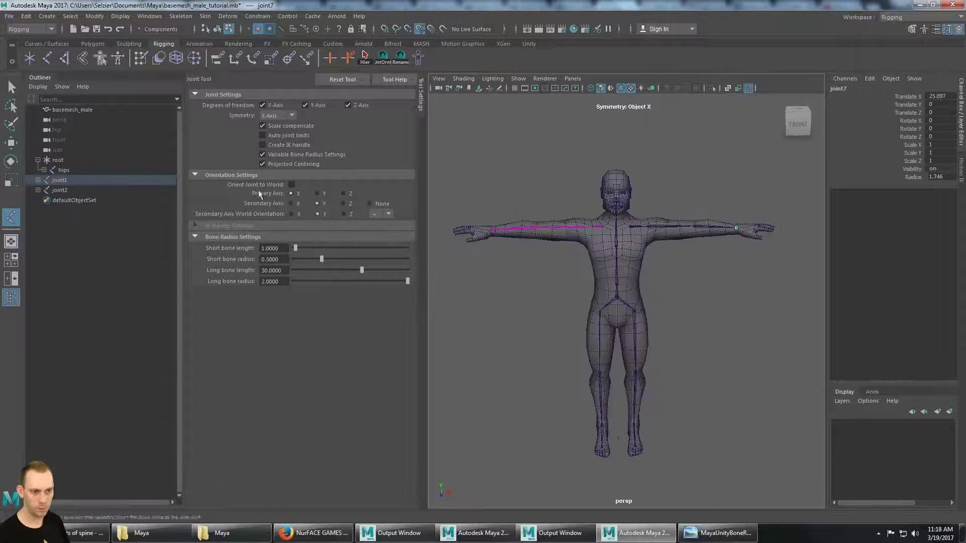
Expand both arm joint hierarchies and delete the four symmetry constraints from the joint2 chain.
{"action": "left_click", "coordinate": [38, 190]}
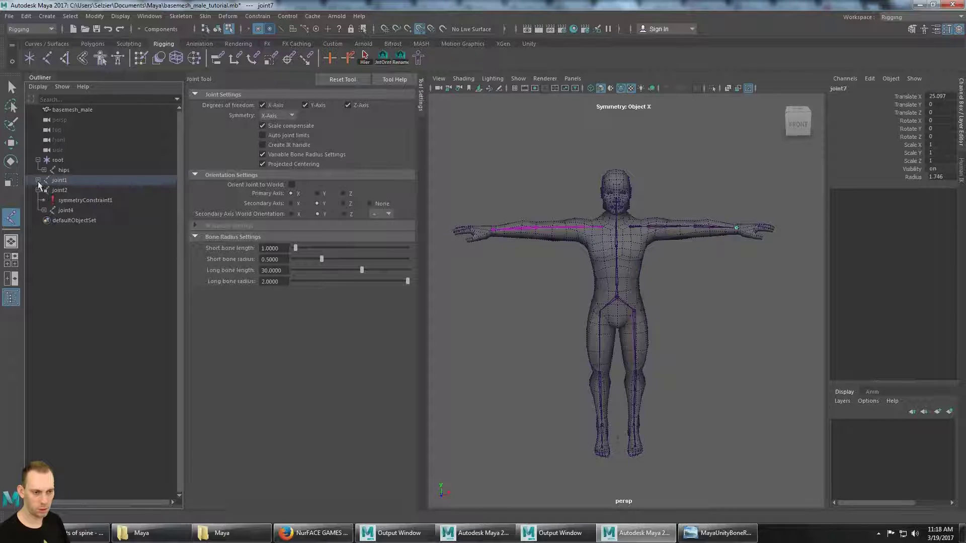
{"action": "left_click", "coordinate": [37, 180]}
{"action": "left_click", "coordinate": [44, 191]}
{"action": "left_click", "coordinate": [50, 201]}
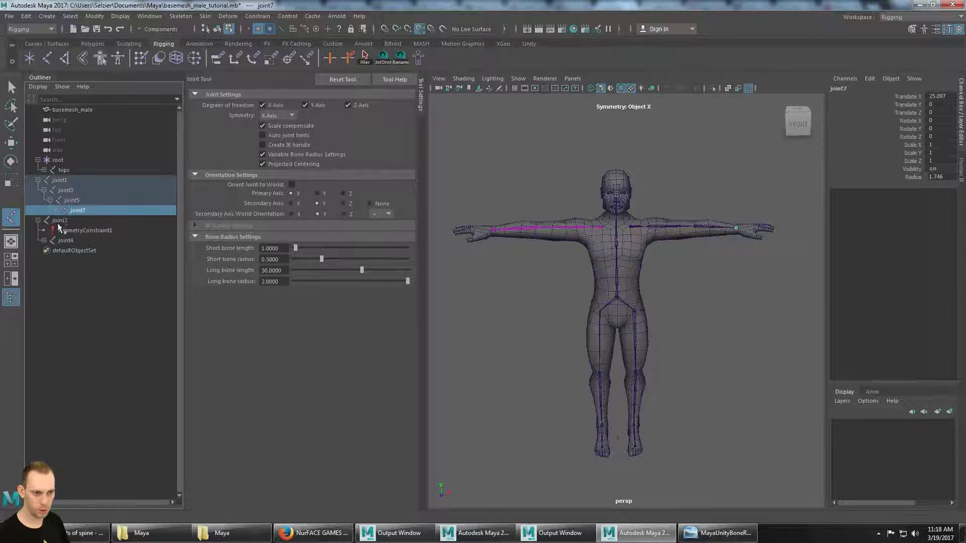
{"action": "left_click", "coordinate": [44, 240]}
{"action": "left_click", "coordinate": [50, 261]}
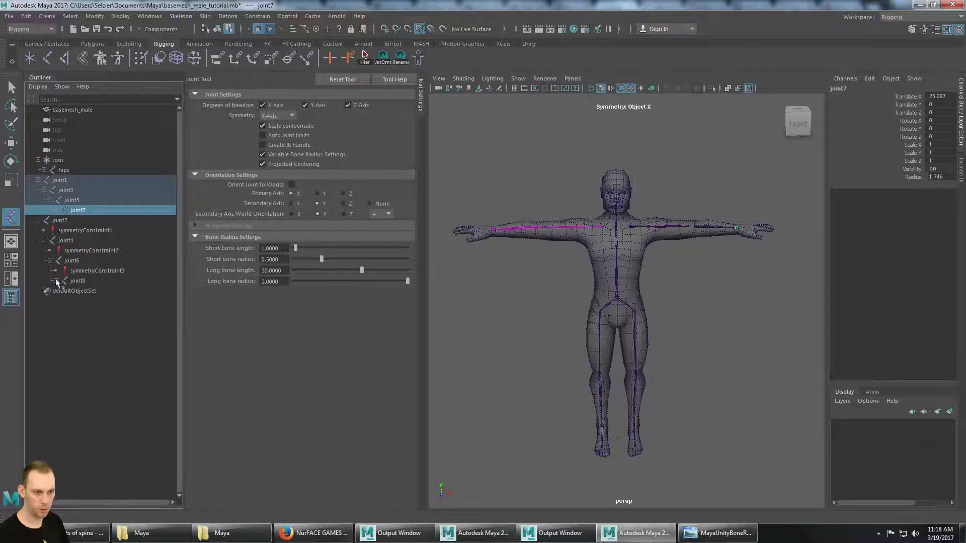
{"action": "left_click", "coordinate": [56, 281]}
{"action": "left_click", "coordinate": [103, 290]}
{"action": "left_click", "coordinate": [97, 271], "text": "ctrl"}
{"action": "left_click", "coordinate": [93, 250], "text": "ctrl"}
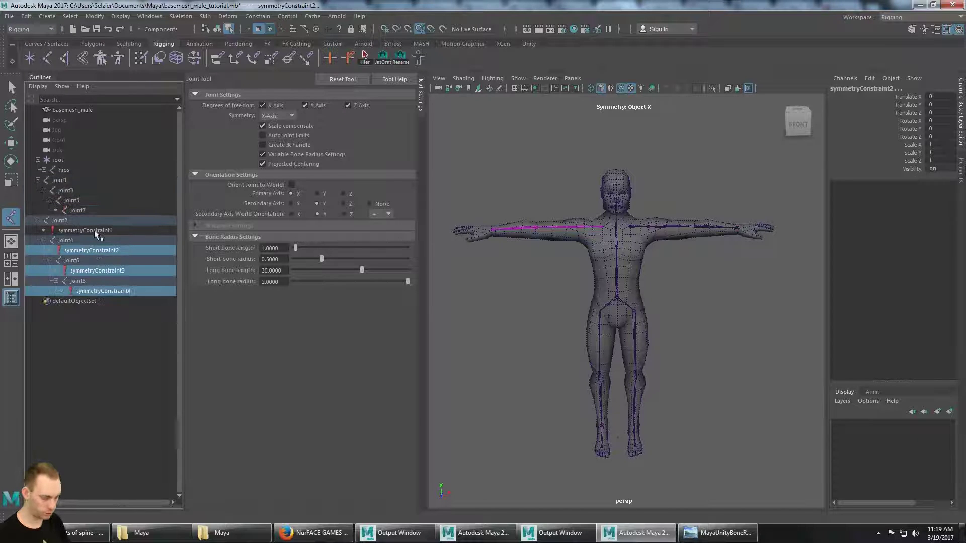
{"action": "left_click", "coordinate": [94, 231], "text": "ctrl"}
{"action": "key", "text": "Delete"}
Check the arm bone names in the MayaUnityBoneReference image and rename joint2 as shoulder.
{"action": "left_click", "coordinate": [93, 221]}
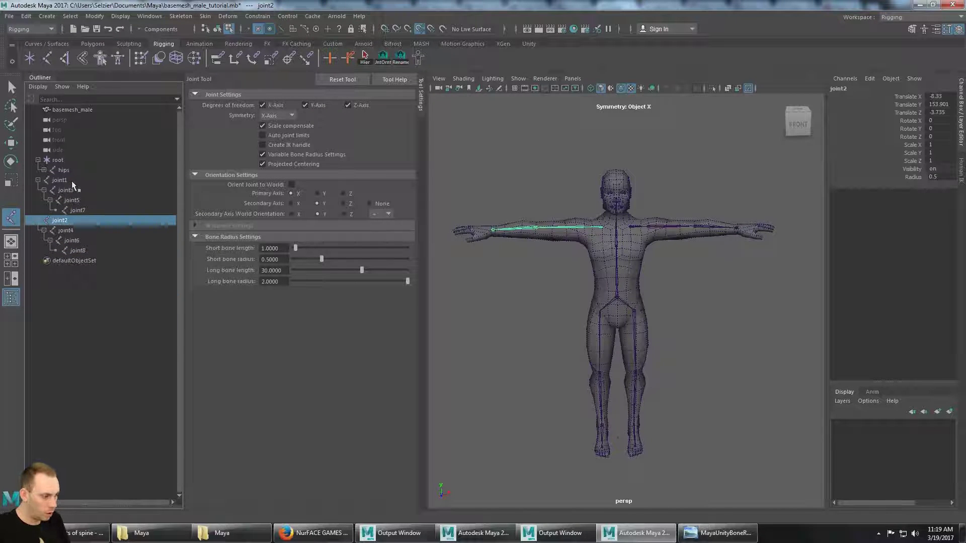
{"action": "left_click", "coordinate": [715, 533]}
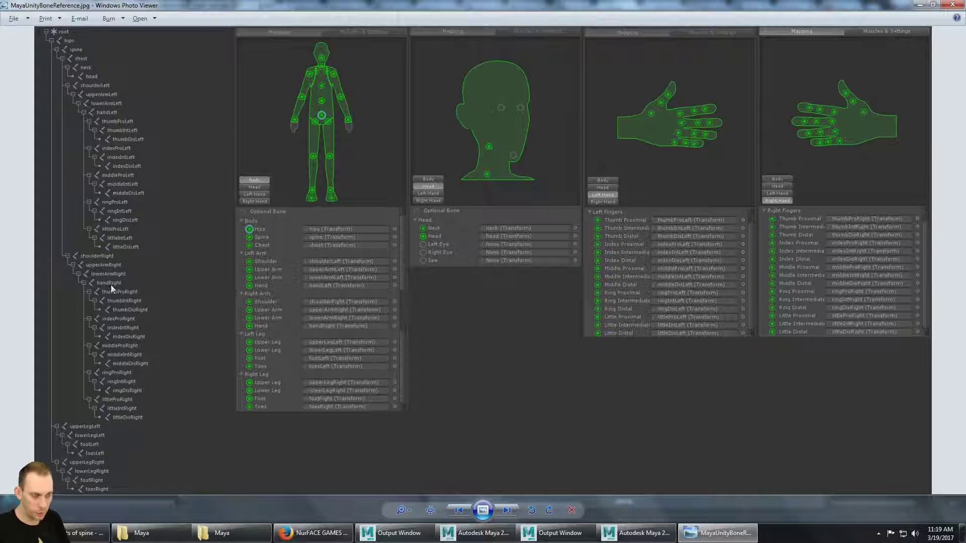
{"action": "key", "text": "alt+Tab"}
{"action": "double_click", "coordinate": [67, 221]}
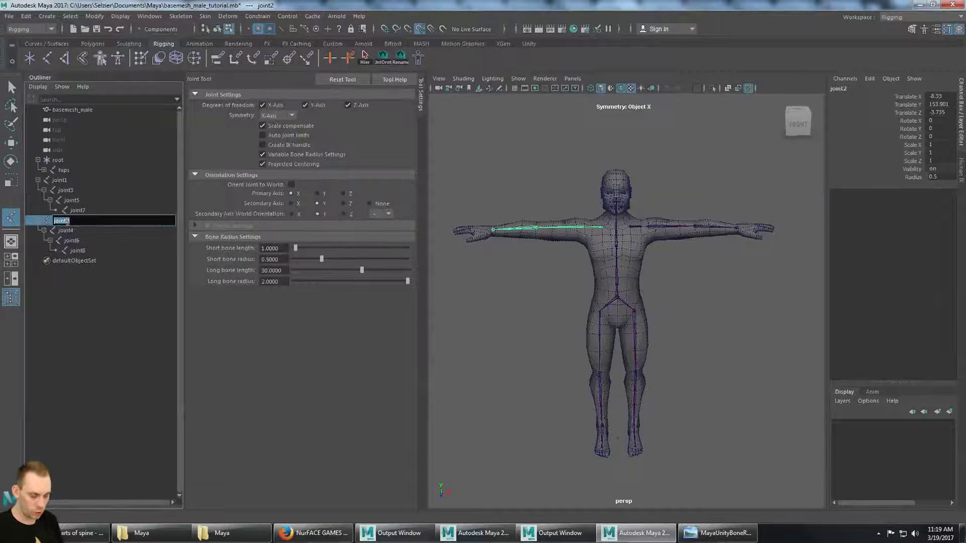
{"action": "type", "text": "shoulder"}
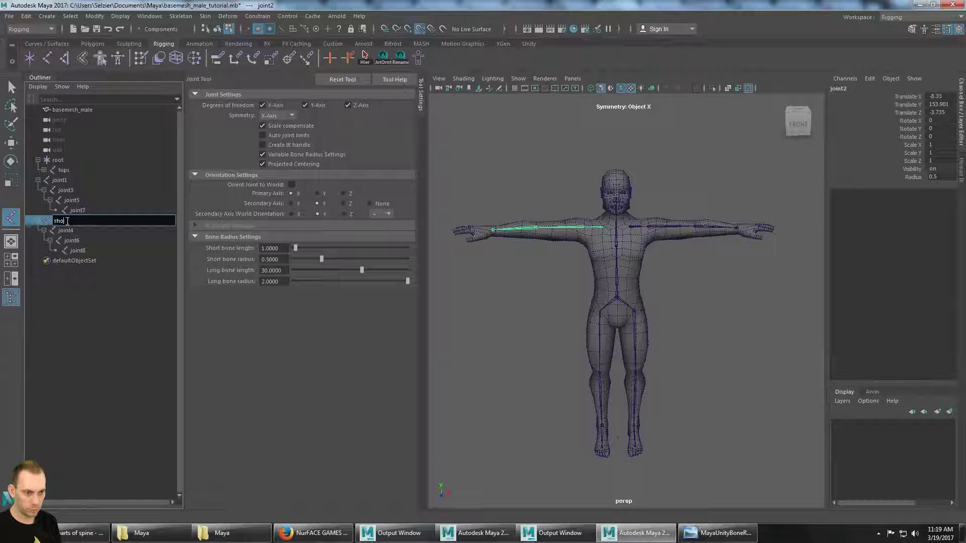
{"action": "key", "text": "Return"}
Rename joint4, the child of the shoulder joint, as upperArm.
{"action": "left_click", "coordinate": [67, 225]}
{"action": "key", "text": "F2"}
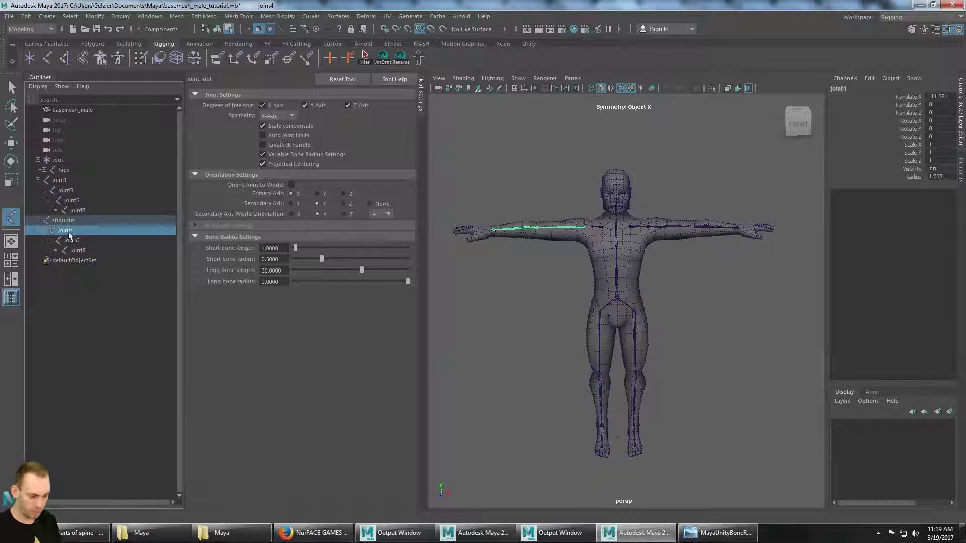
{"action": "double_click", "coordinate": [69, 230]}
{"action": "type", "text": "upperArm"}
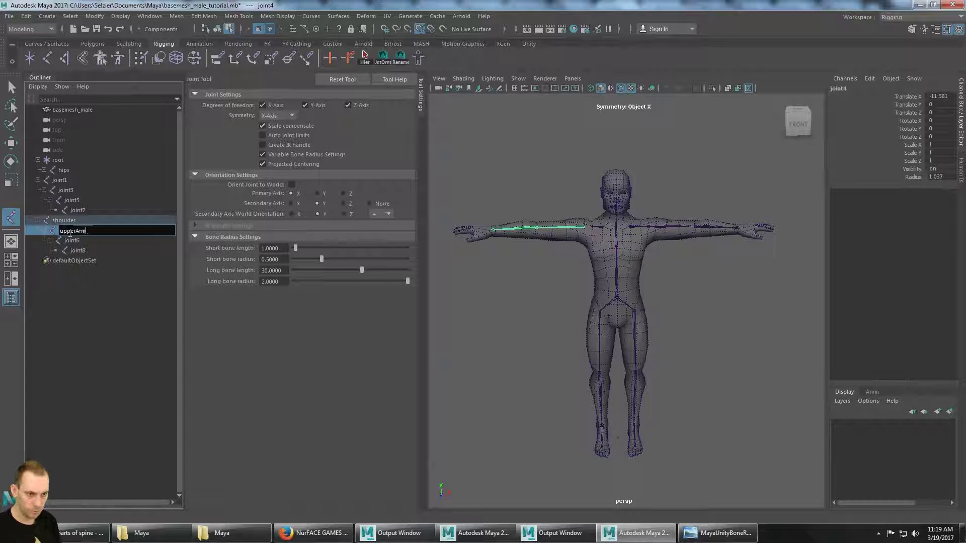
{"action": "key", "text": "Return"}
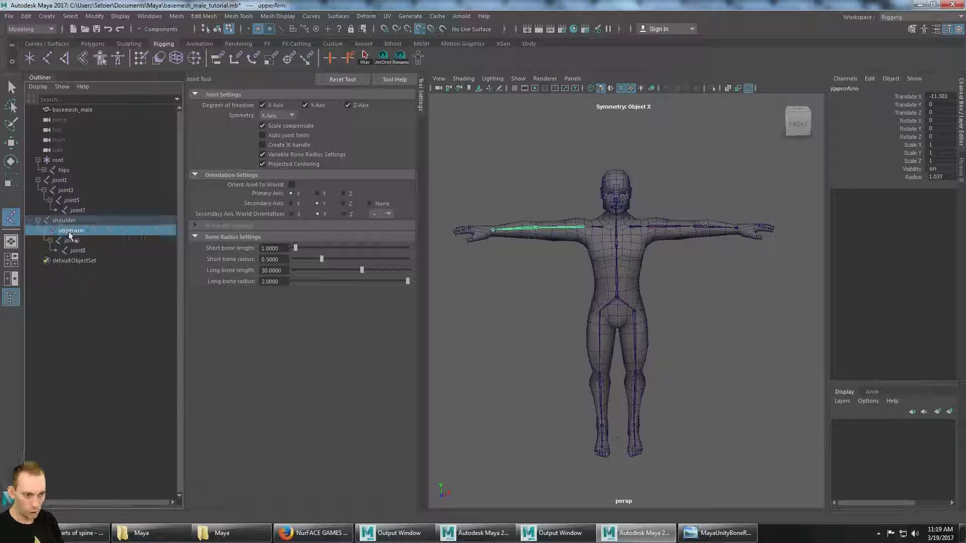
Rename joint6, the elbow joint below upperArm, as lowerArm.
{"action": "double_click", "coordinate": [75, 241]}
{"action": "type", "text": "lowerA"}
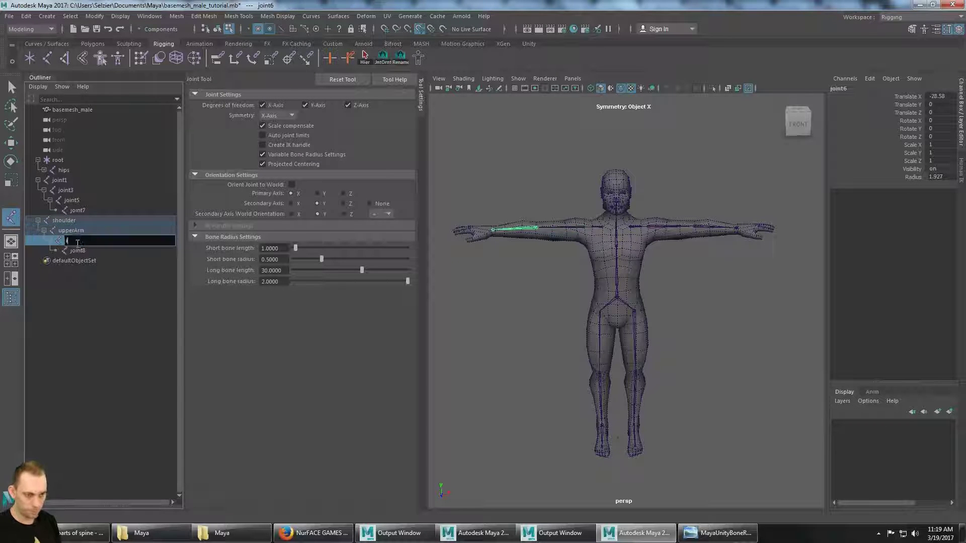
{"action": "type", "text": "rm"}
{"action": "key", "text": "Return"}
Rename joint8 as hand, and name the joints of the joint1 chain shoulderL, upperArm, lowerArm and hand.
{"action": "double_click", "coordinate": [78, 251]}
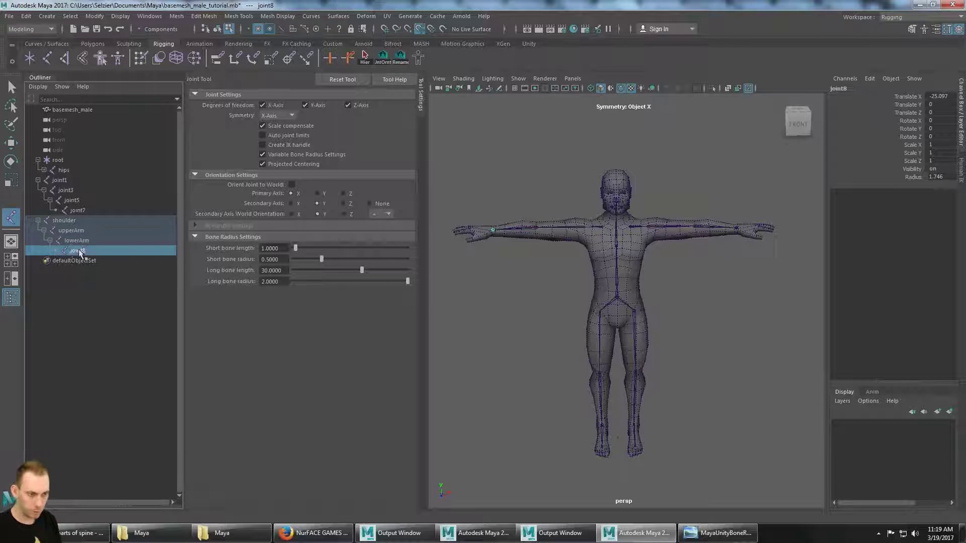
{"action": "type", "text": "Han"}
{"action": "key", "text": "BackSpace"}
{"action": "key", "text": "BackSpace"}
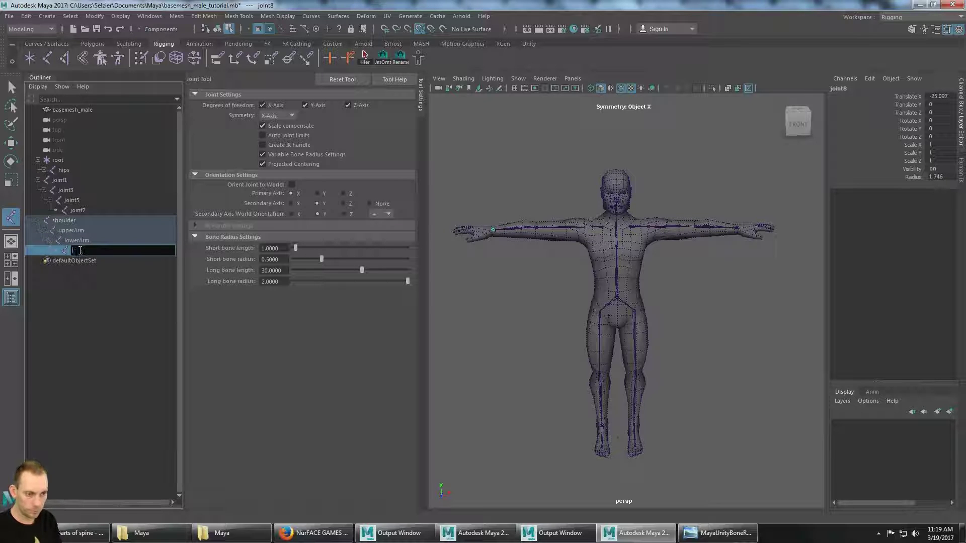
{"action": "type", "text": "hand"}
{"action": "key", "text": "Return"}
{"action": "left_click", "coordinate": [74, 179]}
{"action": "left_click", "coordinate": [70, 190]}
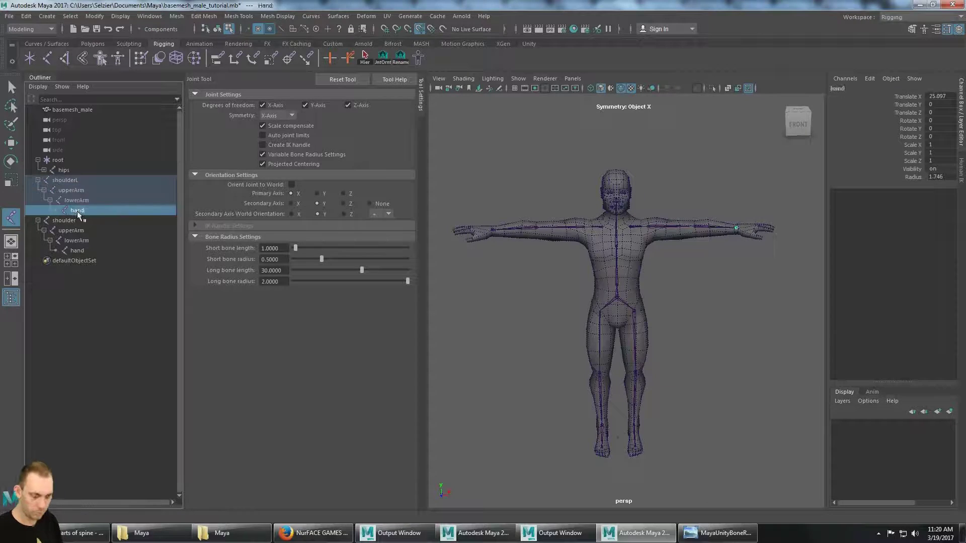
Add the suffix Left to all four joints of the shoulderL chain with cometRename.
{"action": "left_click", "coordinate": [80, 180]}
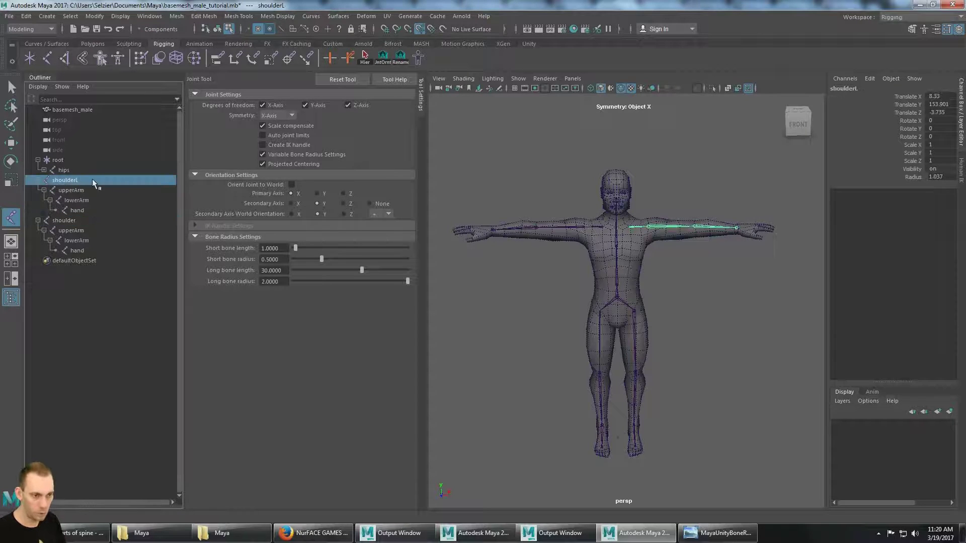
{"action": "left_click", "coordinate": [98, 206], "text": "shift"}
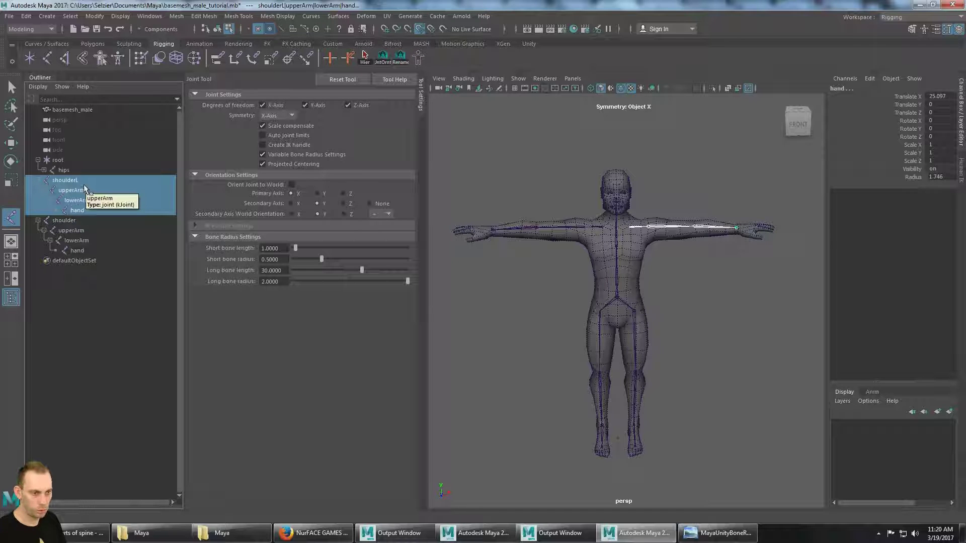
{"action": "left_click", "coordinate": [401, 57]}
{"action": "left_click_drag", "start_coordinate": [368, 160], "coordinate": [318, 185]}
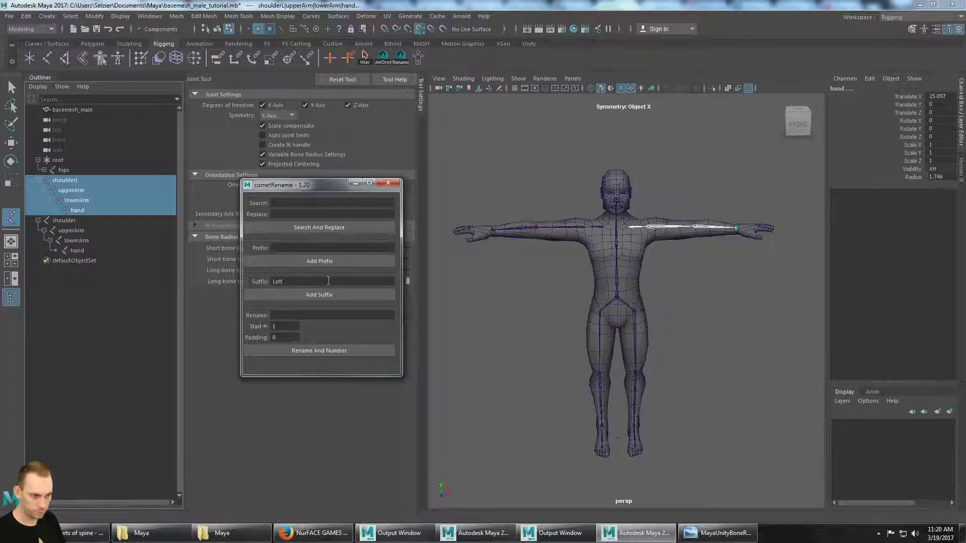
{"action": "left_click", "coordinate": [319, 295]}
{"action": "left_click", "coordinate": [388, 183]}
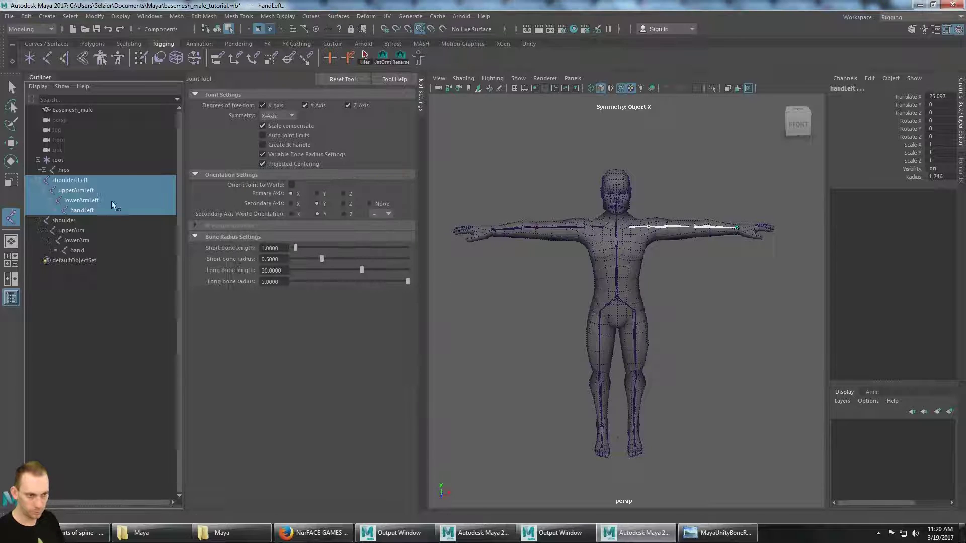
Remove the extra L from the left shoulder joint's name so that it reads shoulderLeft.
{"action": "double_click", "coordinate": [83, 181]}
{"action": "left_click", "coordinate": [79, 181]}
{"action": "key", "text": "BackSpace"}
{"action": "key", "text": "Return"}
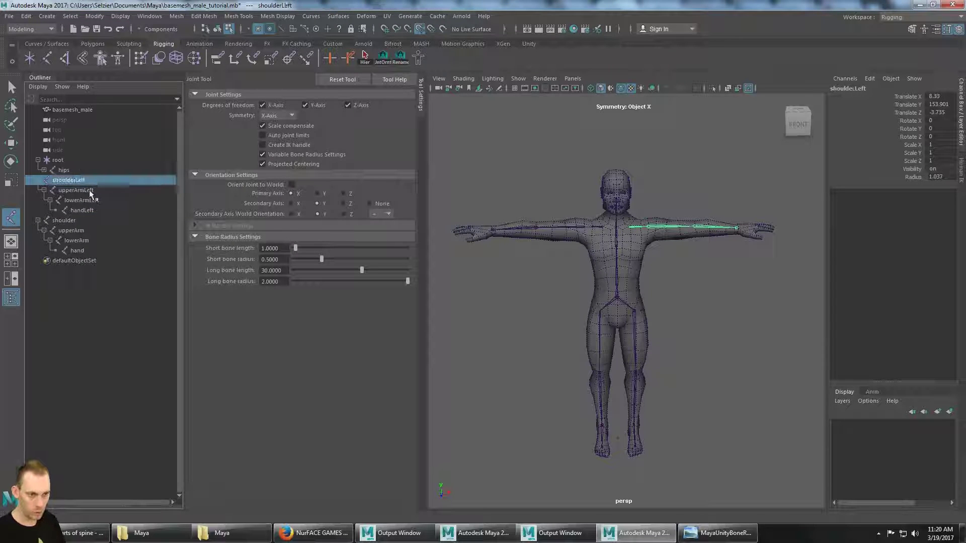
Add the suffix Right to the shoulder, upperArm, lowerArm and hand joints of the other arm with cometRename.
{"action": "left_click", "coordinate": [75, 220]}
{"action": "left_click", "coordinate": [91, 252], "text": "shift"}
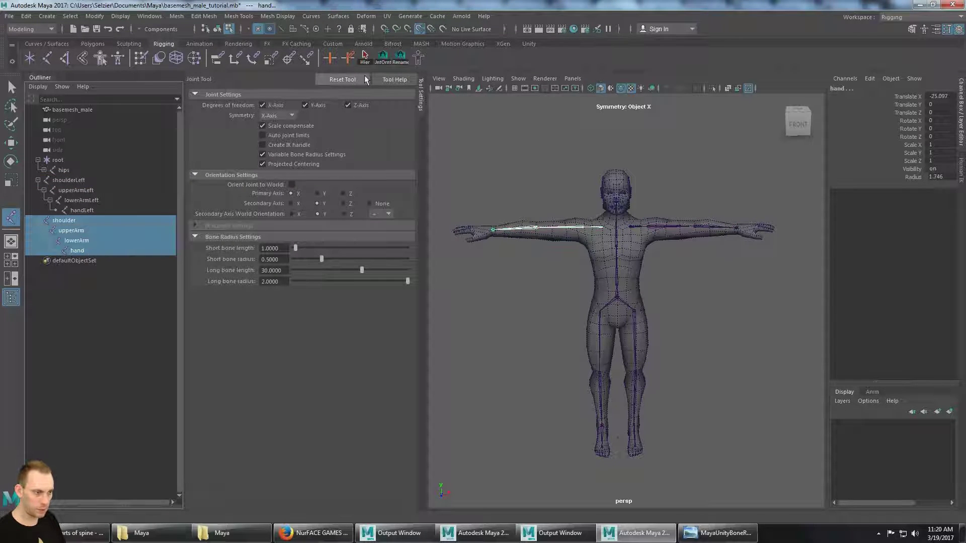
{"action": "left_click", "coordinate": [400, 56]}
{"action": "left_click", "coordinate": [301, 280]}
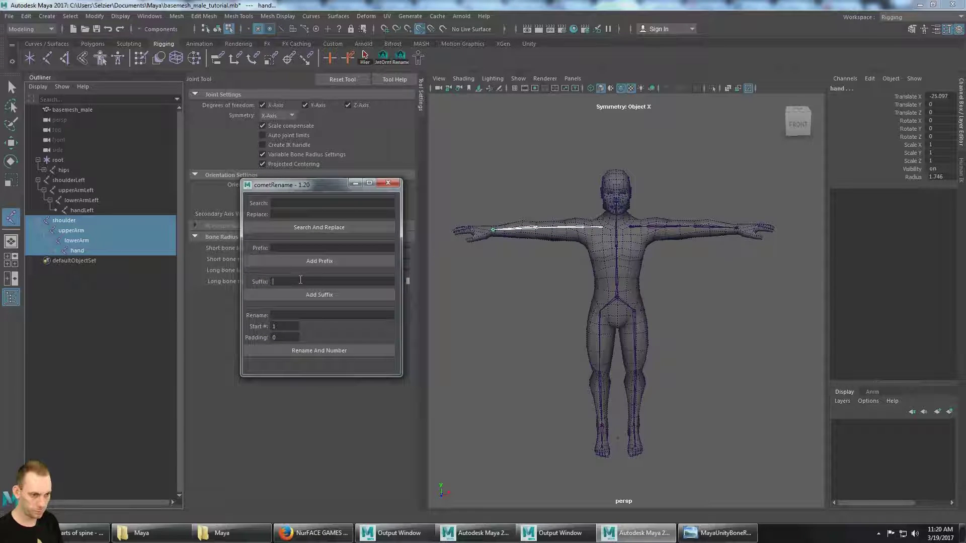
{"action": "type", "text": "Right"}
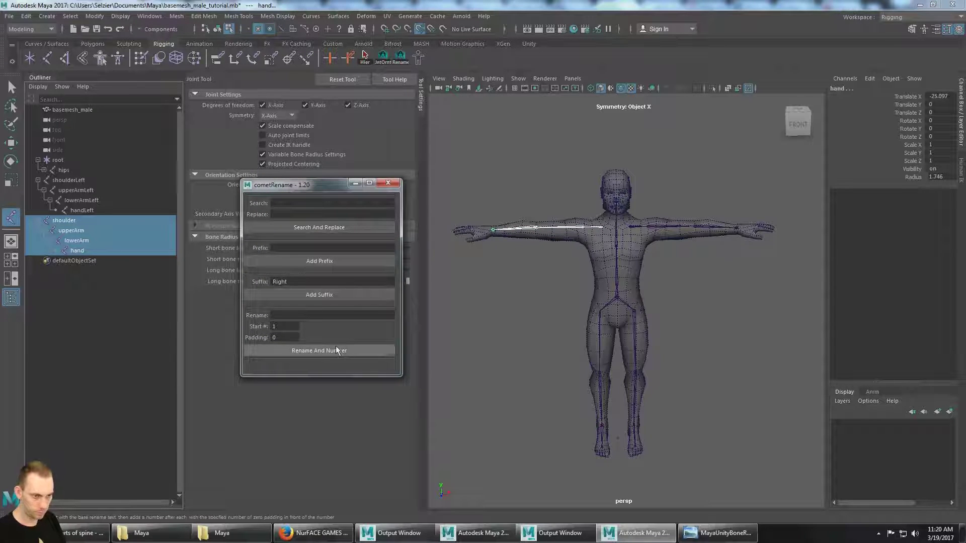
{"action": "left_click", "coordinate": [334, 297]}
{"action": "left_click", "coordinate": [387, 185]}
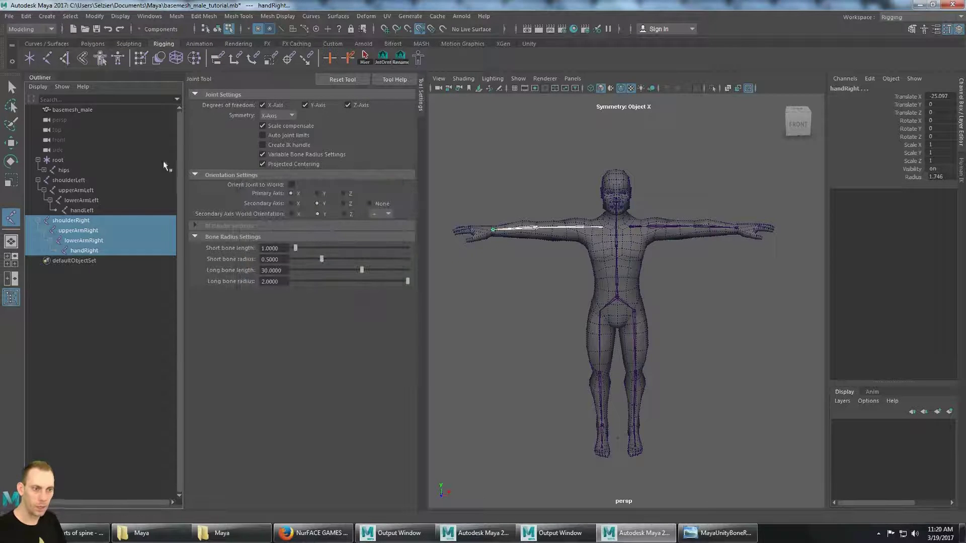
{"action": "left_click", "coordinate": [78, 183], "text": "ctrl"}
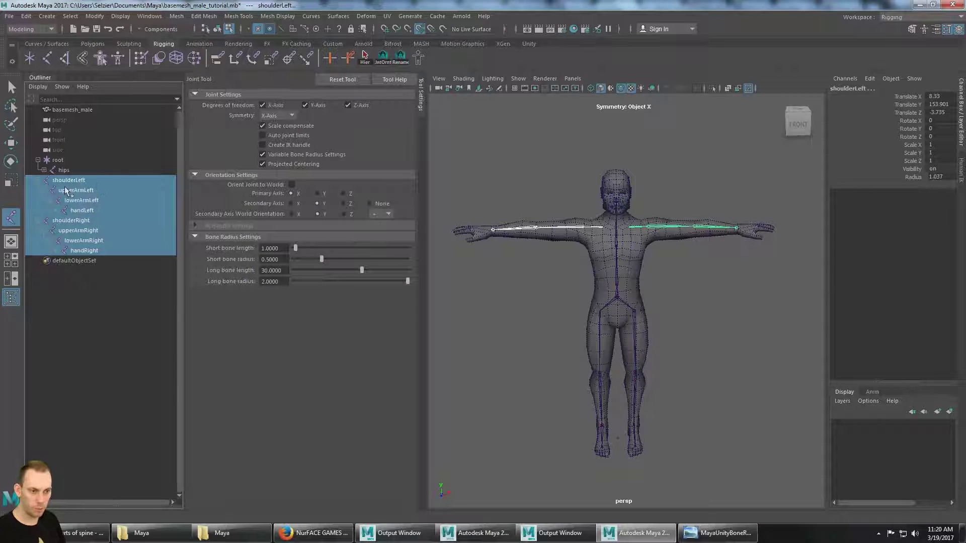
{"action": "mouse_move", "coordinate": [65, 190]}
{"action": "middle_mouse_down"}
{"action": "mouse_move", "coordinate": [62, 162]}
{"action": "mouse_move", "coordinate": [66, 180]}
{"action": "middle_mouse_up"}
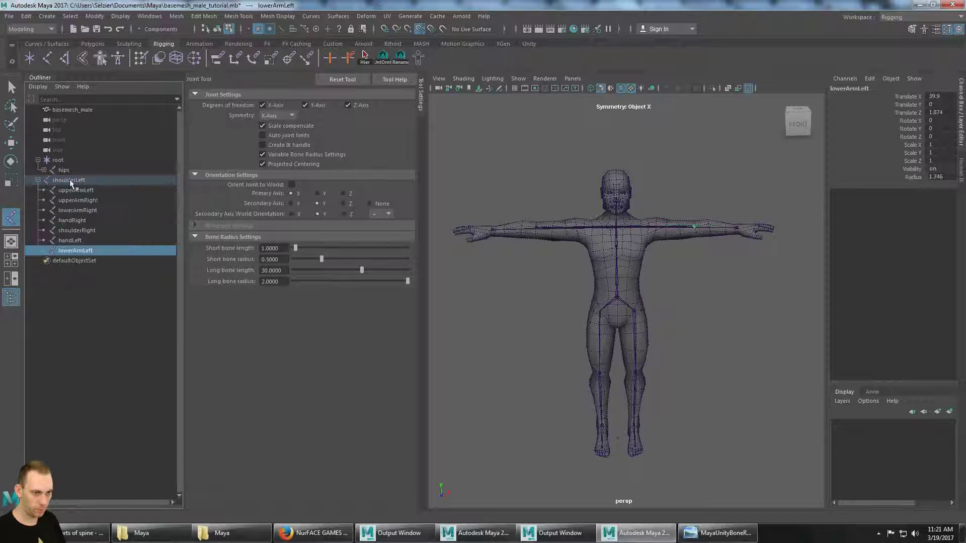
{"action": "key", "text": "ctrl+z"}
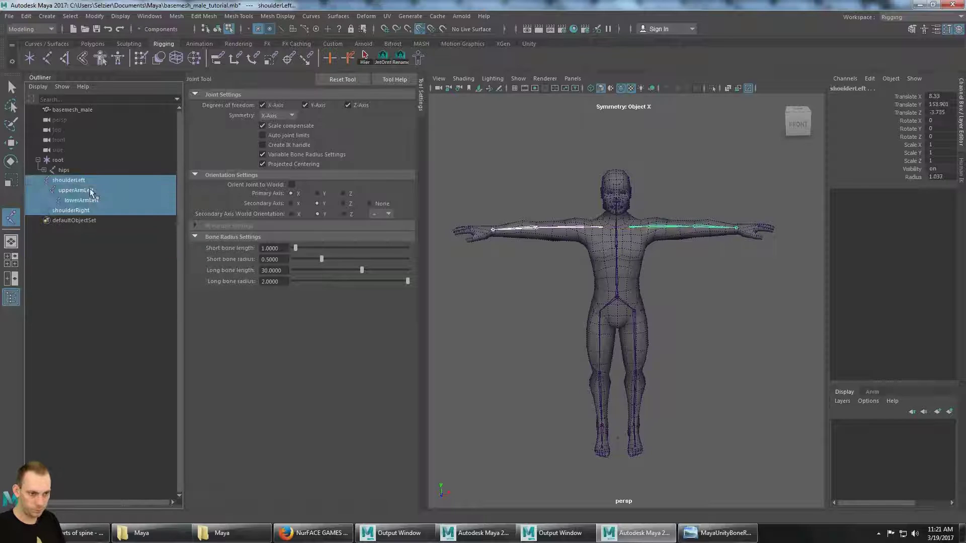
Expand the hips hierarchy down to the chest and parent shoulderLeft and shoulderRight under the chest joint.
{"action": "left_click", "coordinate": [45, 171]}
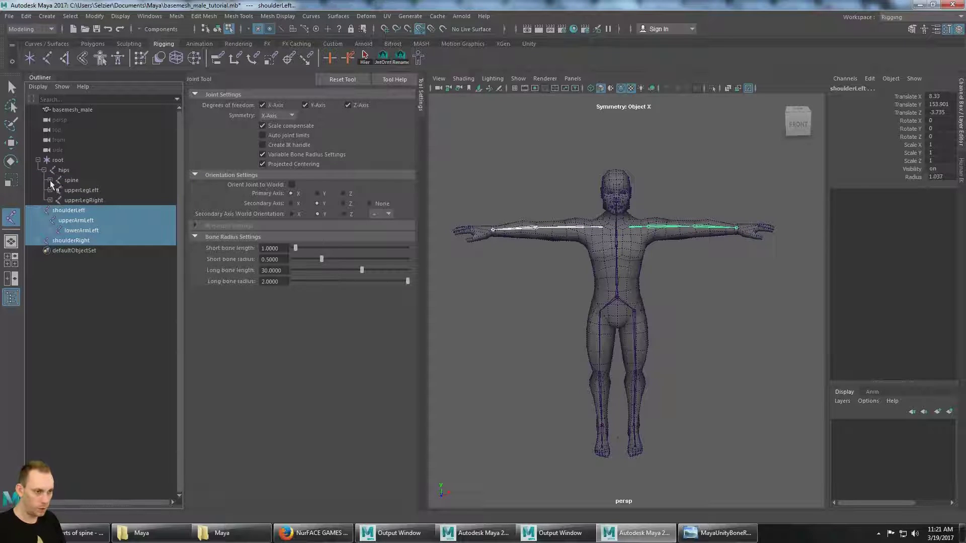
{"action": "left_click", "coordinate": [51, 181]}
{"action": "left_click", "coordinate": [56, 190]}
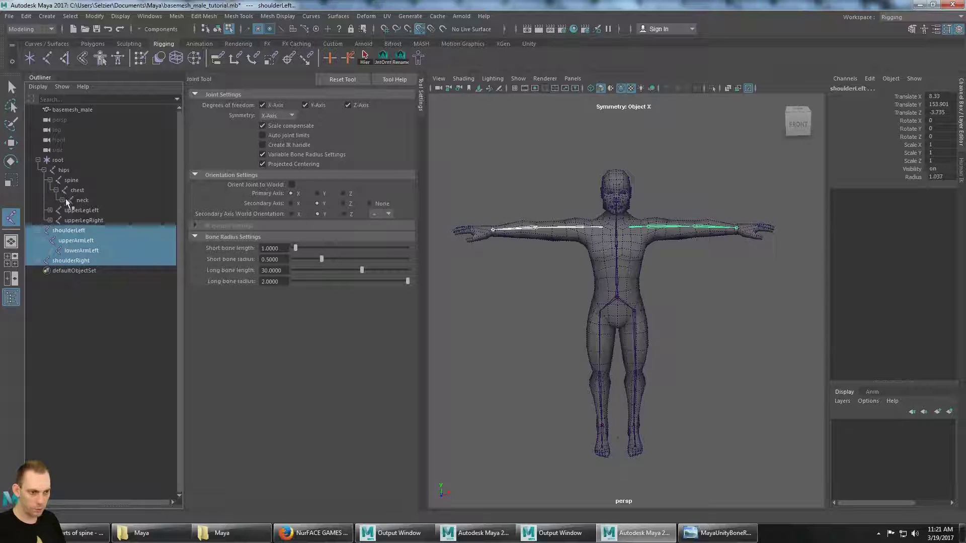
{"action": "left_click", "coordinate": [75, 191]}
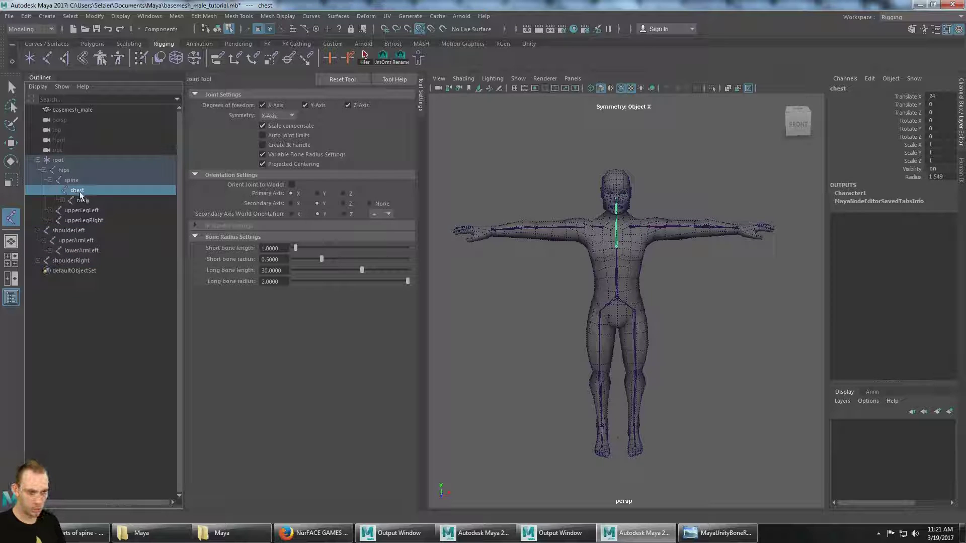
{"action": "left_click", "coordinate": [77, 232]}
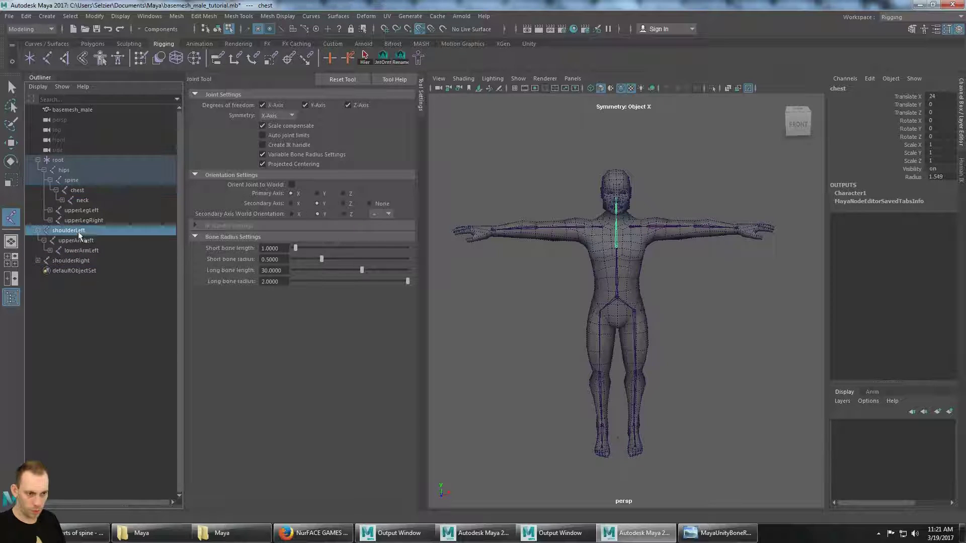
{"action": "left_click", "coordinate": [81, 259], "text": "ctrl"}
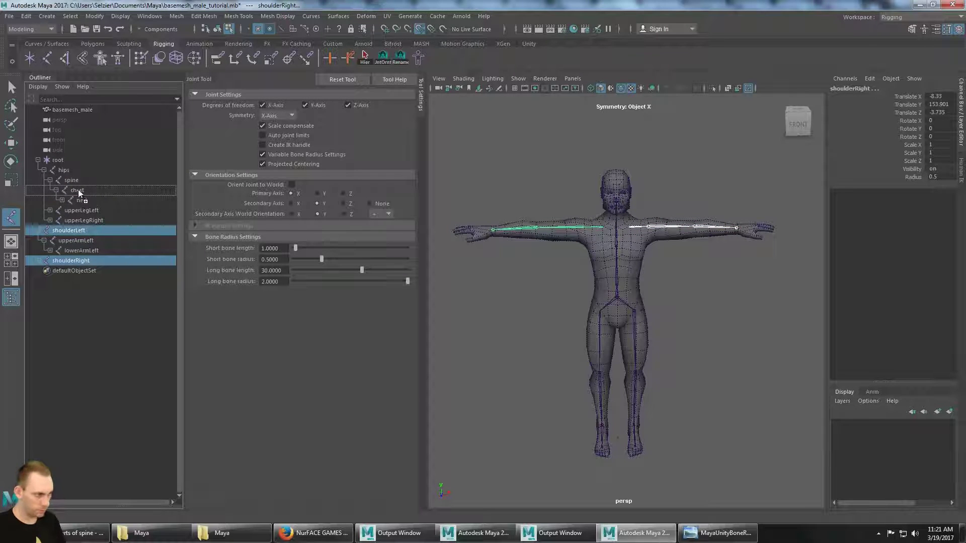
{"action": "left_click_drag", "start_coordinate": [77, 189], "coordinate": [77, 190]}
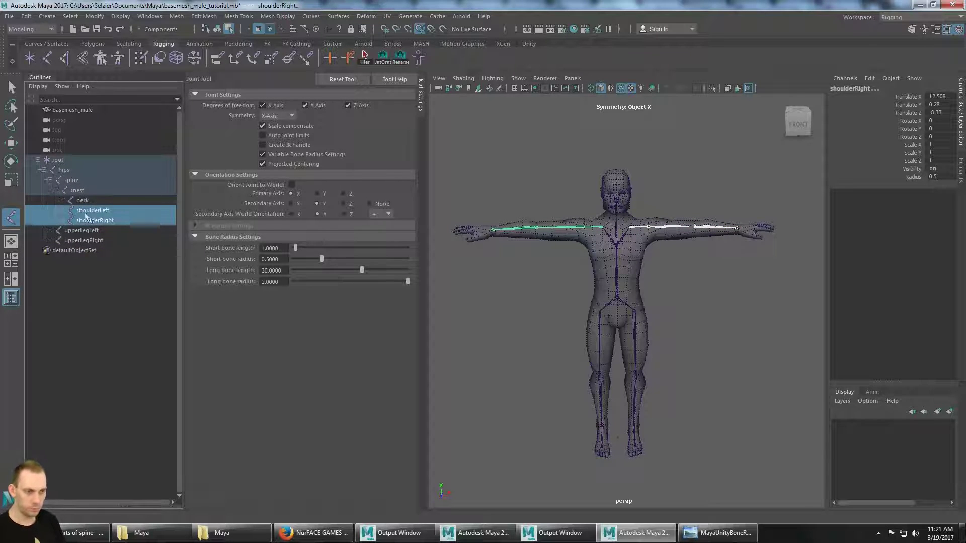
Examine the joined skeleton by selecting the chest, its parent joints, the neck and both upper leg joints in turn.
{"action": "left_click", "coordinate": [93, 192]}
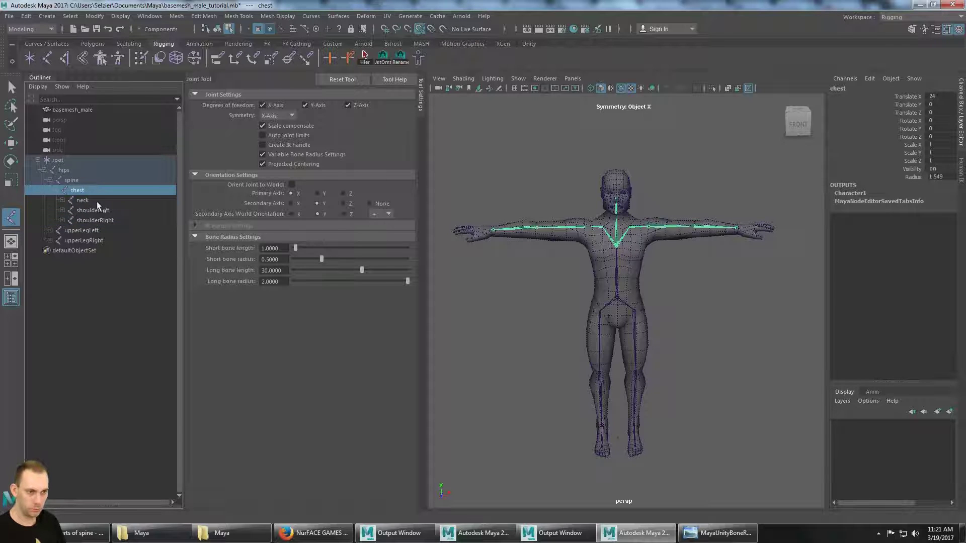
{"action": "key", "text": "Up"}
{"action": "key", "text": "Up"}
{"action": "key", "text": "Up"}
{"action": "key", "text": "Down"}
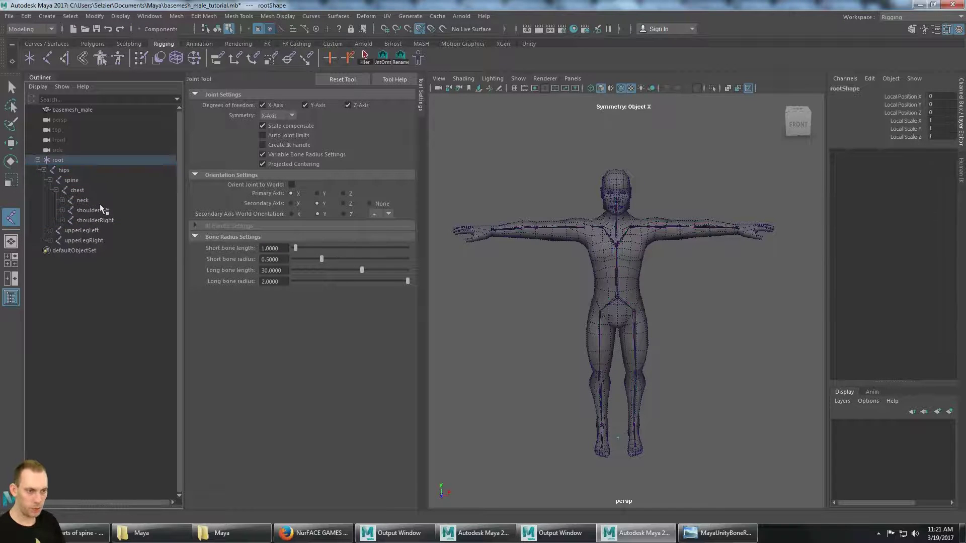
{"action": "left_click", "coordinate": [82, 200]}
{"action": "left_click", "coordinate": [98, 230]}
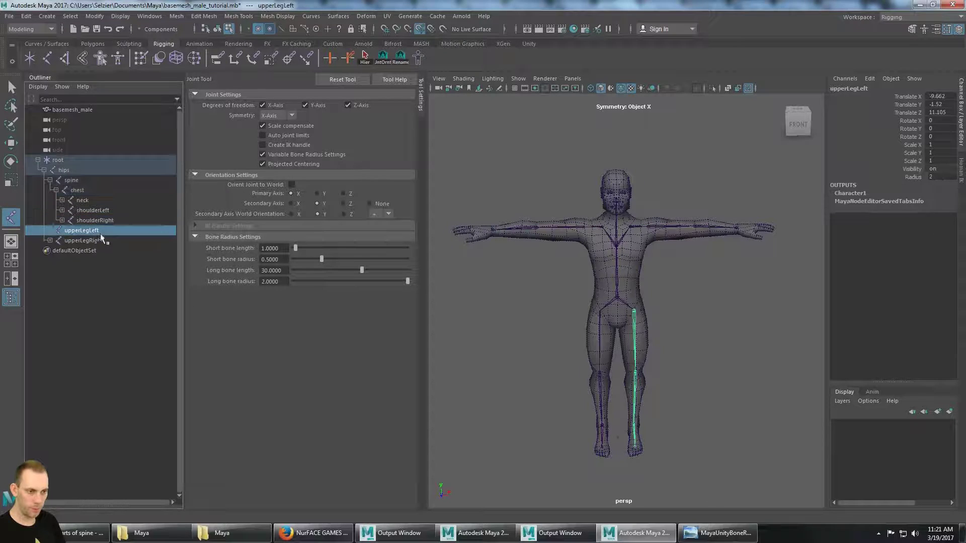
{"action": "left_click", "coordinate": [102, 240]}
Expand the leg, arm and neck branches under the hips and select root to review the complete joint hierarchy.
{"action": "left_click", "coordinate": [49, 240]}
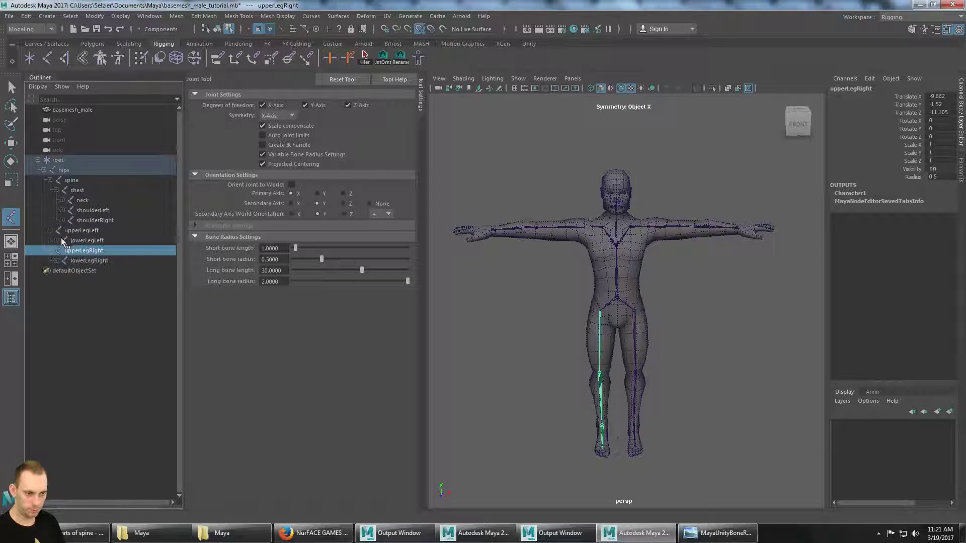
{"action": "left_click", "coordinate": [56, 260]}
{"action": "left_click", "coordinate": [56, 240]}
{"action": "left_click", "coordinate": [62, 281]}
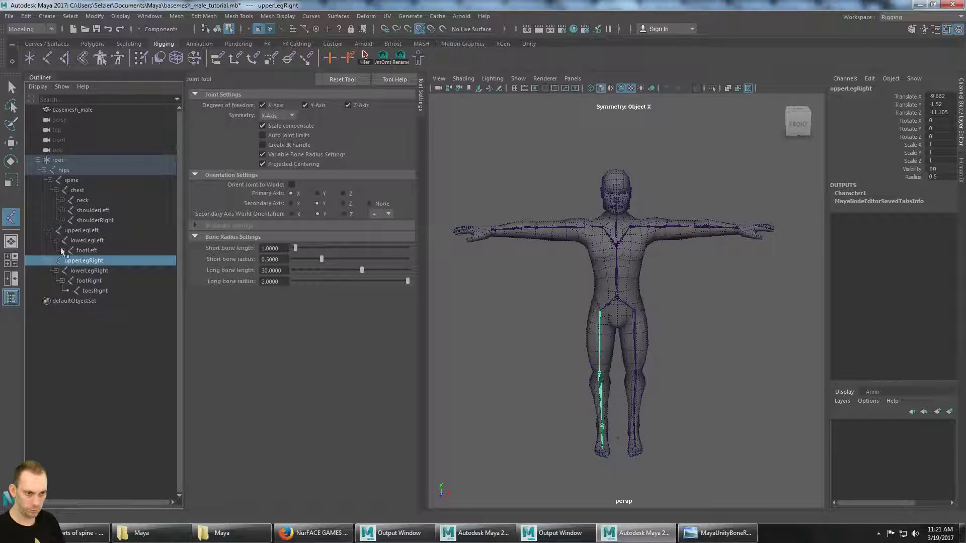
{"action": "left_click", "coordinate": [61, 250]}
{"action": "left_click", "coordinate": [61, 211]}
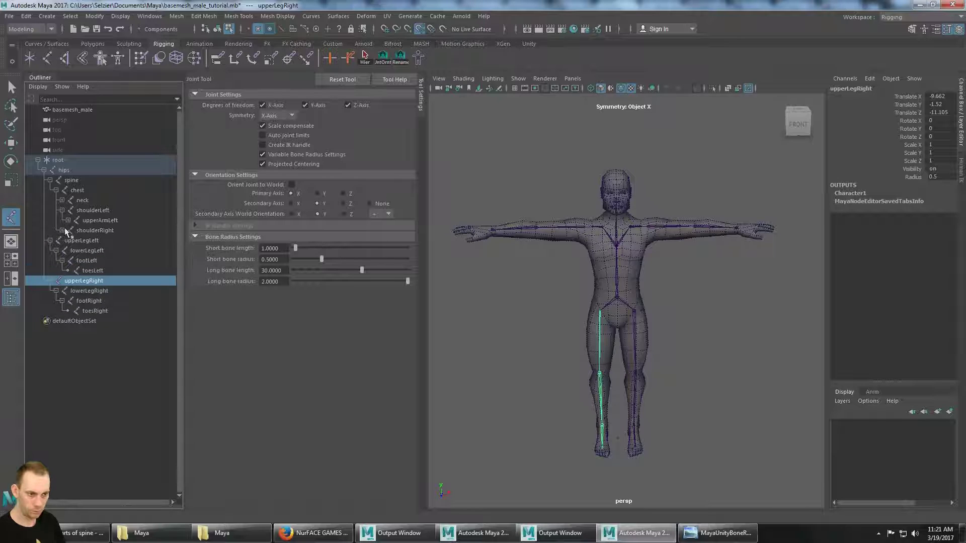
{"action": "left_click", "coordinate": [62, 231]}
{"action": "left_click", "coordinate": [68, 241]}
{"action": "left_click", "coordinate": [74, 251]}
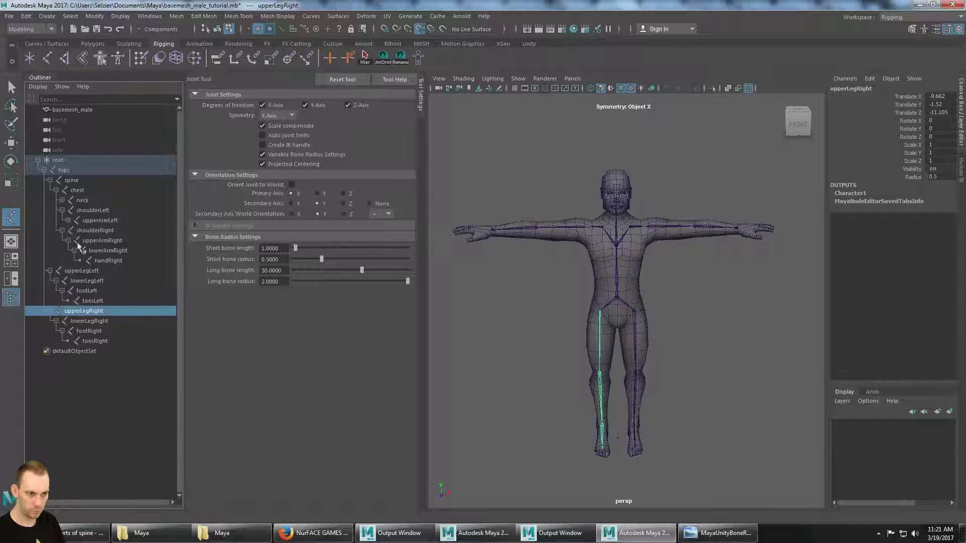
{"action": "left_click", "coordinate": [68, 220]}
{"action": "left_click", "coordinate": [74, 231]}
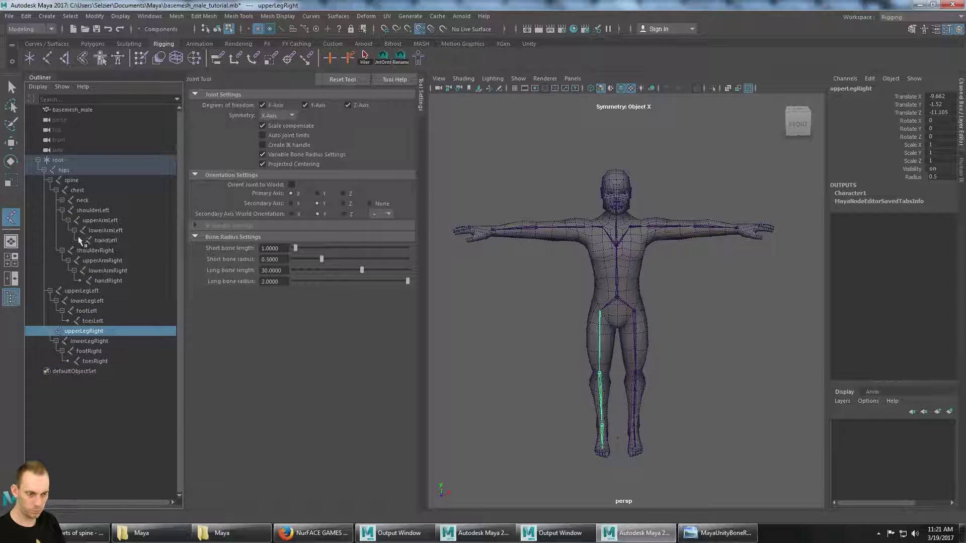
{"action": "left_click", "coordinate": [62, 200]}
{"action": "left_click", "coordinate": [76, 160]}
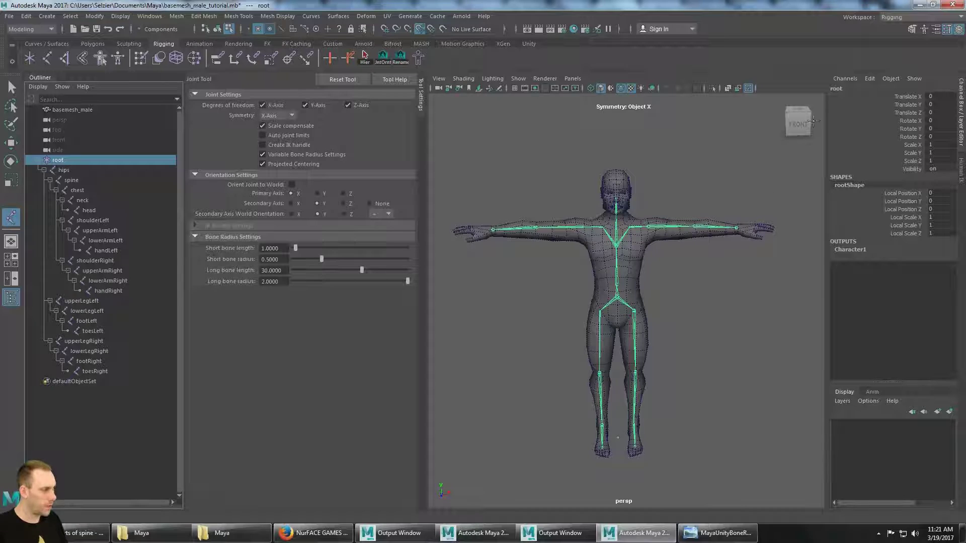
Show the HumanIK skeleton definition for Character1.
{"action": "left_click", "coordinate": [960, 173]}
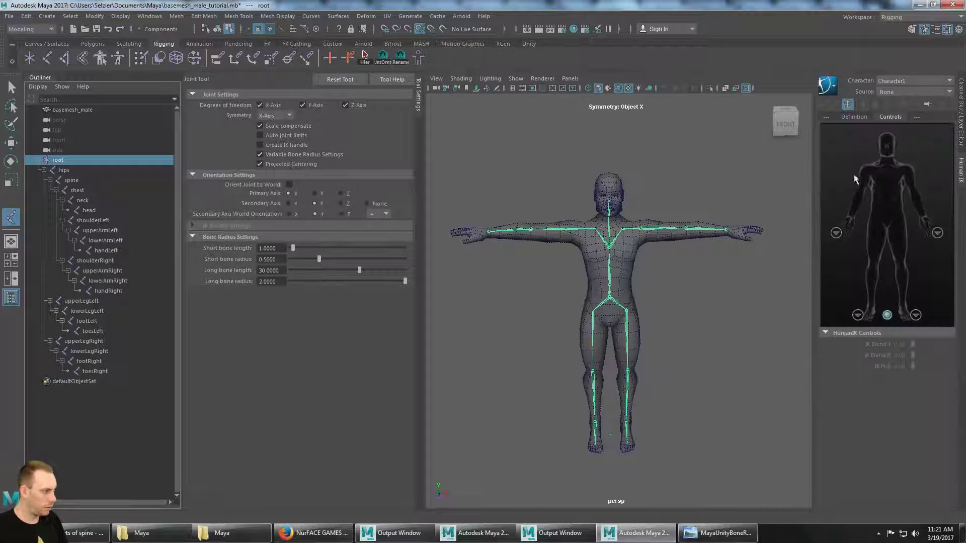
{"action": "left_click", "coordinate": [950, 82]}
{"action": "left_click", "coordinate": [950, 83]}
{"action": "left_click", "coordinate": [950, 93]}
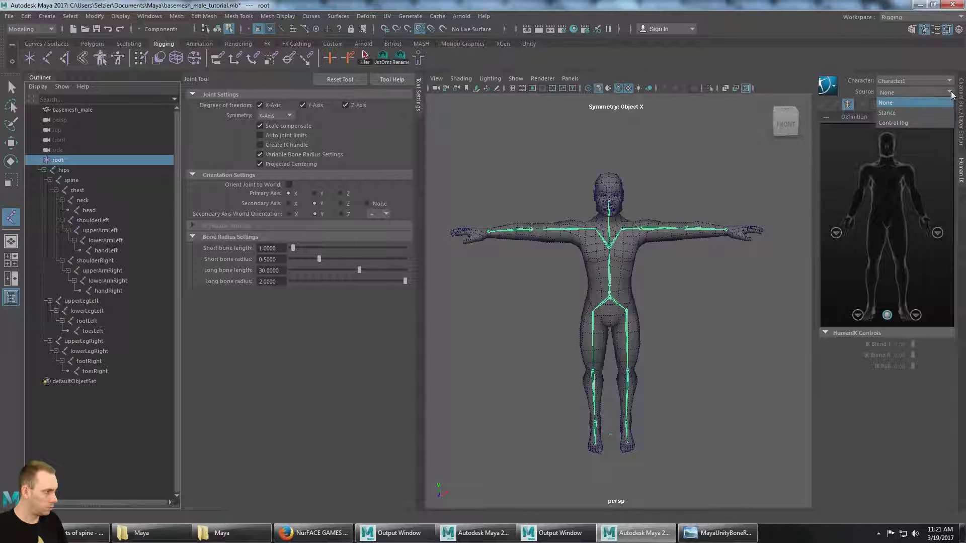
{"action": "left_click", "coordinate": [950, 92]}
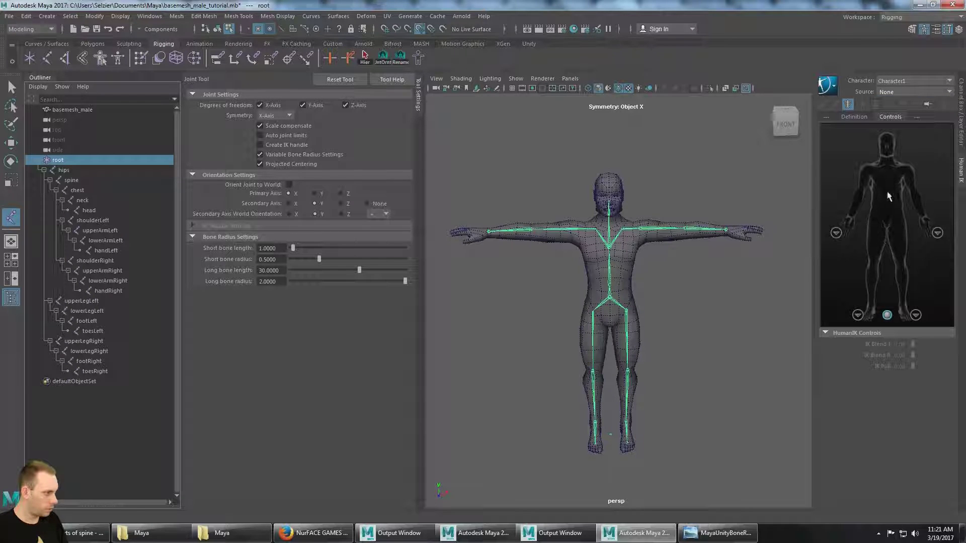
{"action": "left_click", "coordinate": [855, 118]}
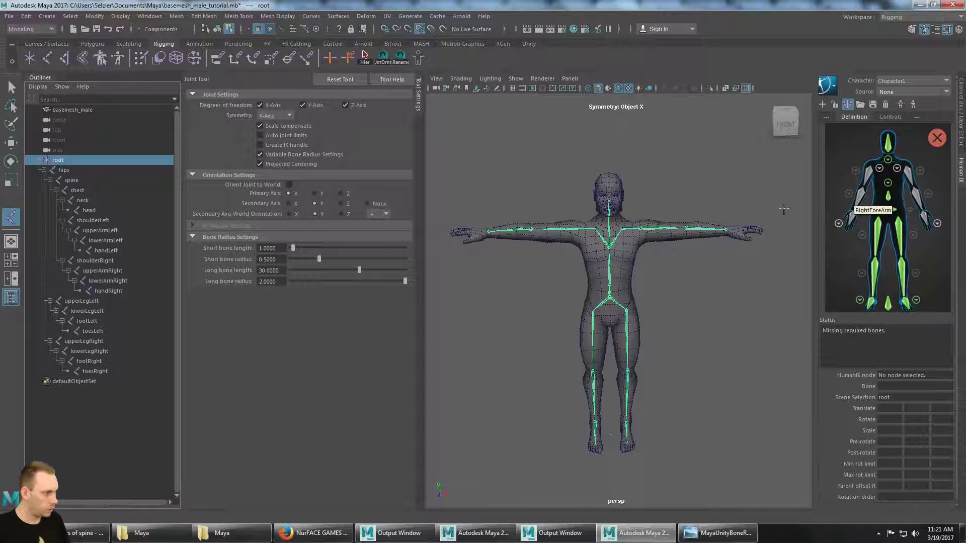
Assign the shoulderLeft joint to the LeftShoulder node in the detailed left shoulder view, then return to the full-body definition.
{"action": "left_click", "coordinate": [897, 169]}
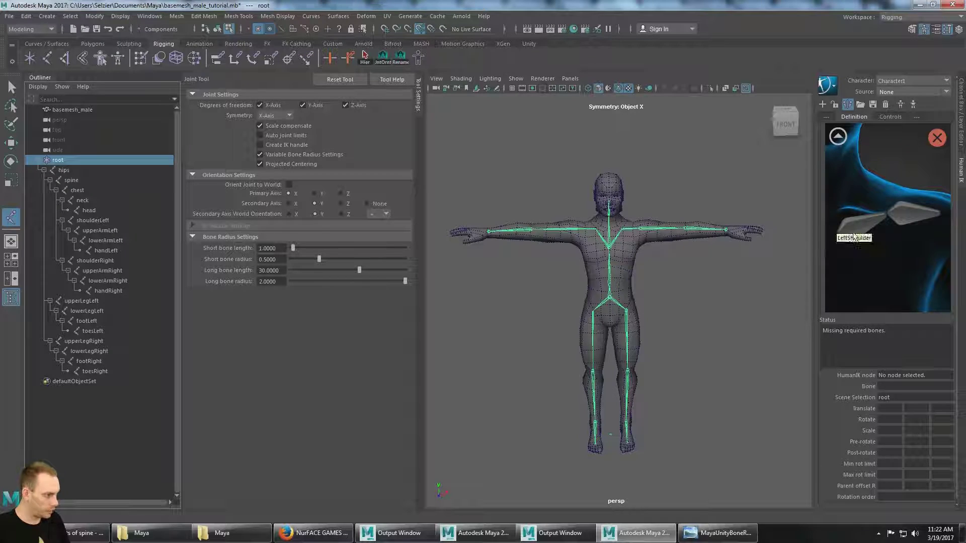
{"action": "left_click", "coordinate": [854, 230]}
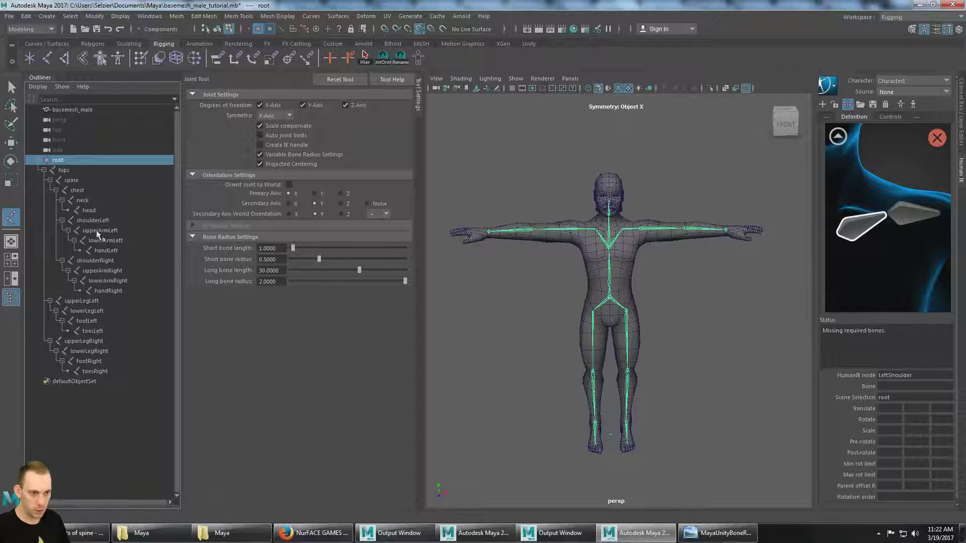
{"action": "left_click", "coordinate": [103, 221]}
{"action": "right_click", "coordinate": [860, 226]}
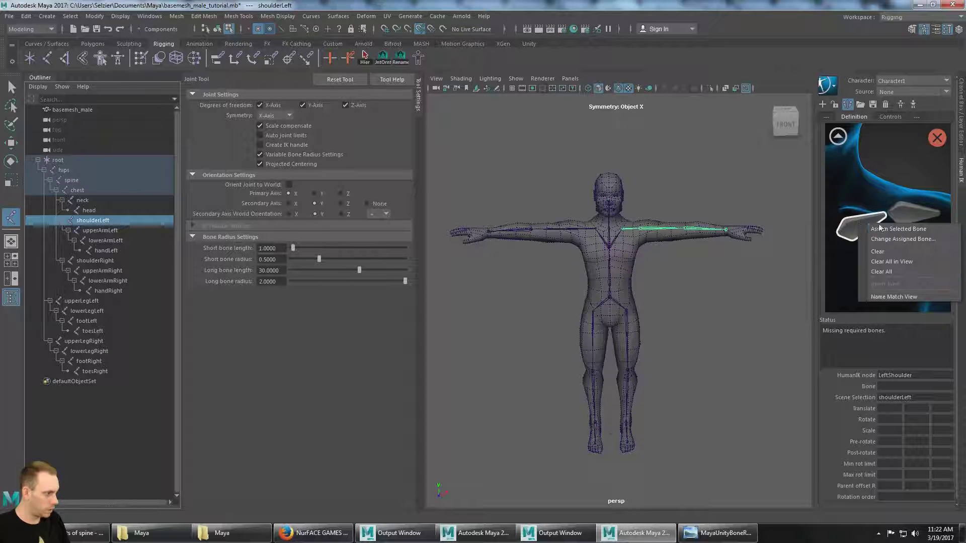
{"action": "left_click", "coordinate": [879, 228]}
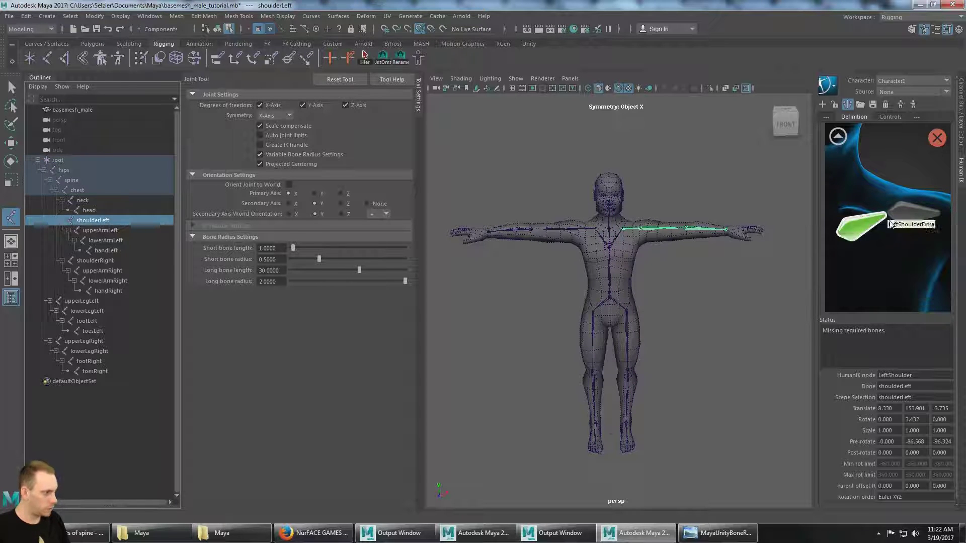
{"action": "left_click", "coordinate": [839, 137]}
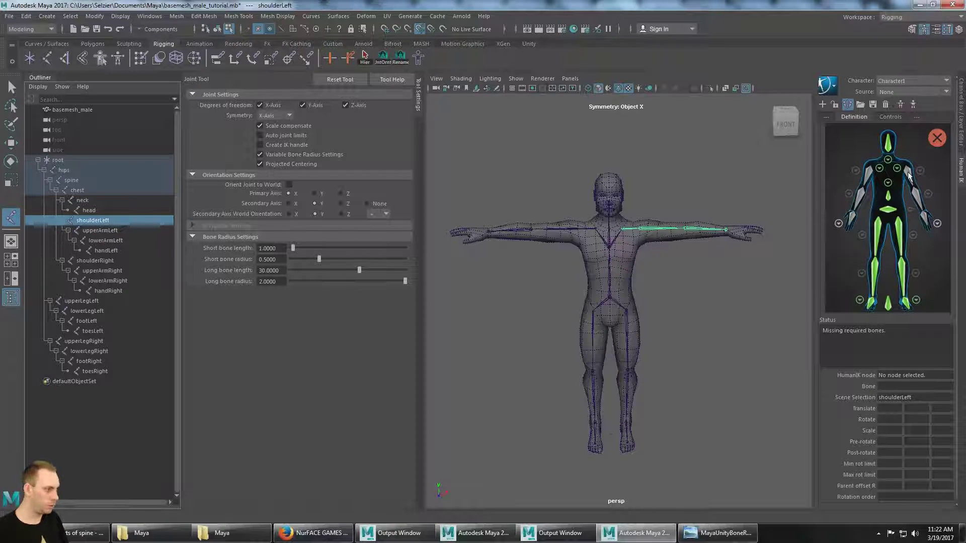
Assign upperArmLeft, lowerArmLeft and handLeft to the LeftArm, LeftForeArm and LeftHand nodes of the character definition.
{"action": "key", "text": "Down"}
{"action": "right_click", "coordinate": [909, 176]}
{"action": "left_click", "coordinate": [906, 179]}
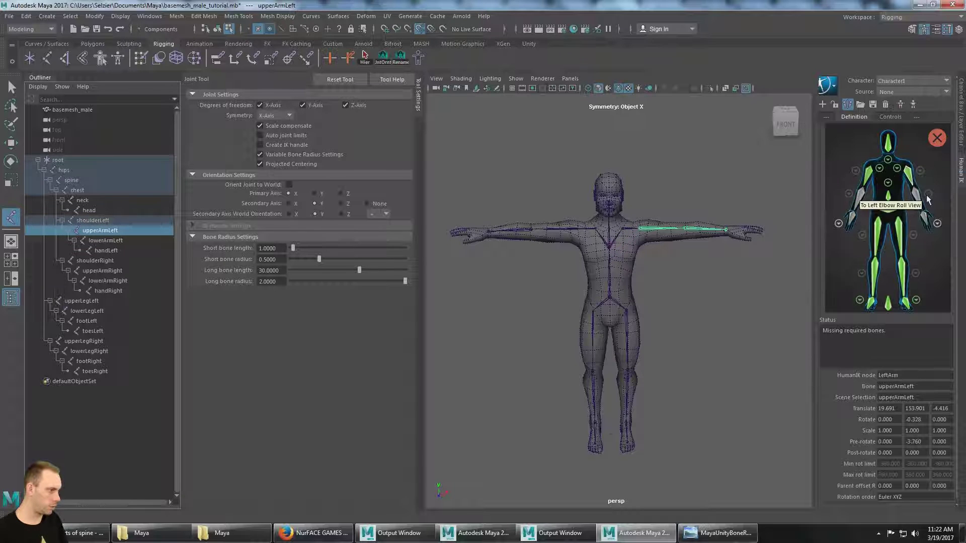
{"action": "key", "text": "Down"}
{"action": "right_click", "coordinate": [927, 200]}
{"action": "left_click", "coordinate": [928, 203]}
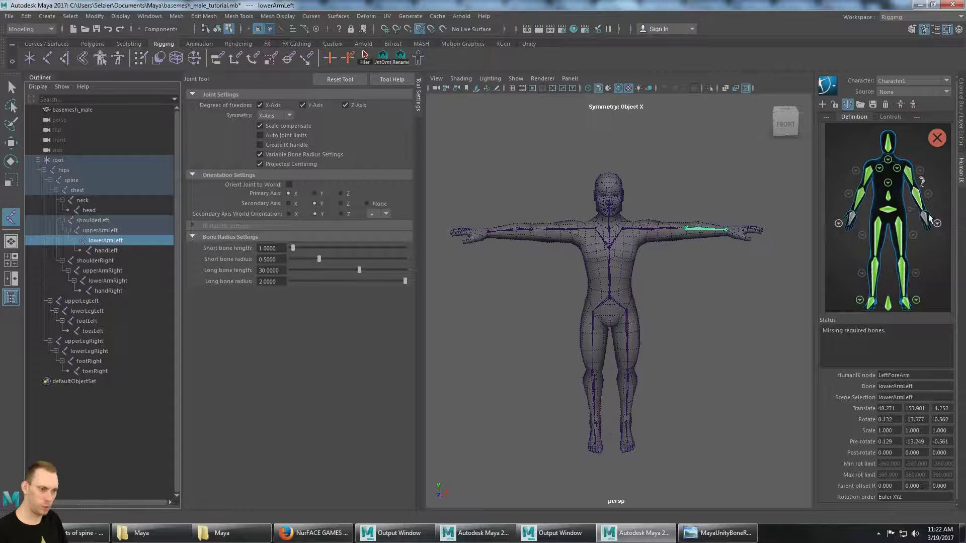
{"action": "key", "text": "Down"}
{"action": "right_click", "coordinate": [925, 218]}
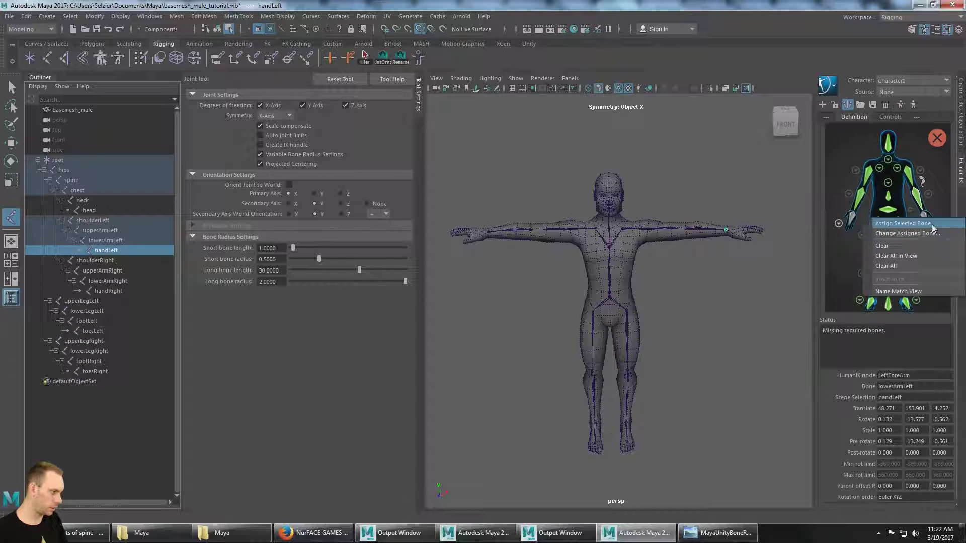
{"action": "left_click", "coordinate": [926, 221]}
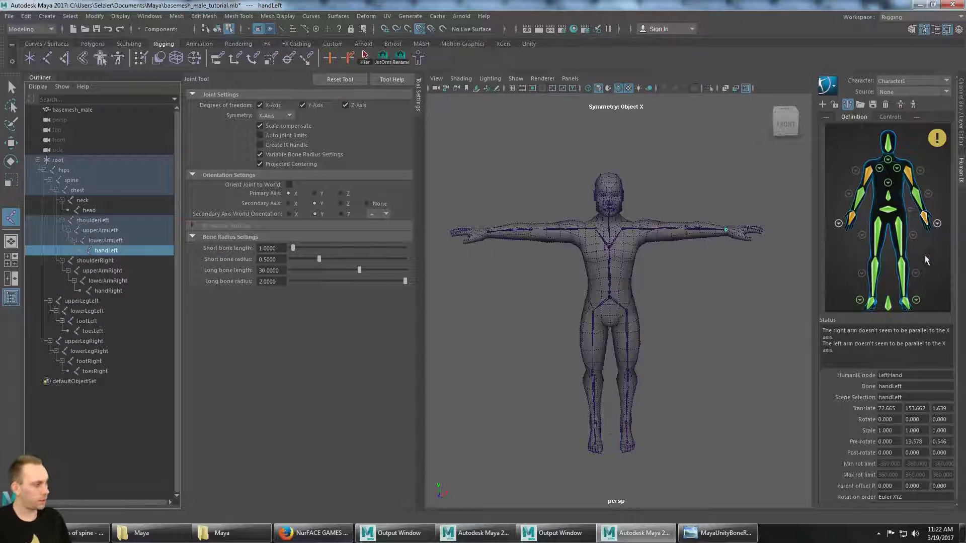
Examine the left arm's joint chain from the front and from above for its alignment with the X axis.
{"action": "mouse_move", "coordinate": [932, 139]}
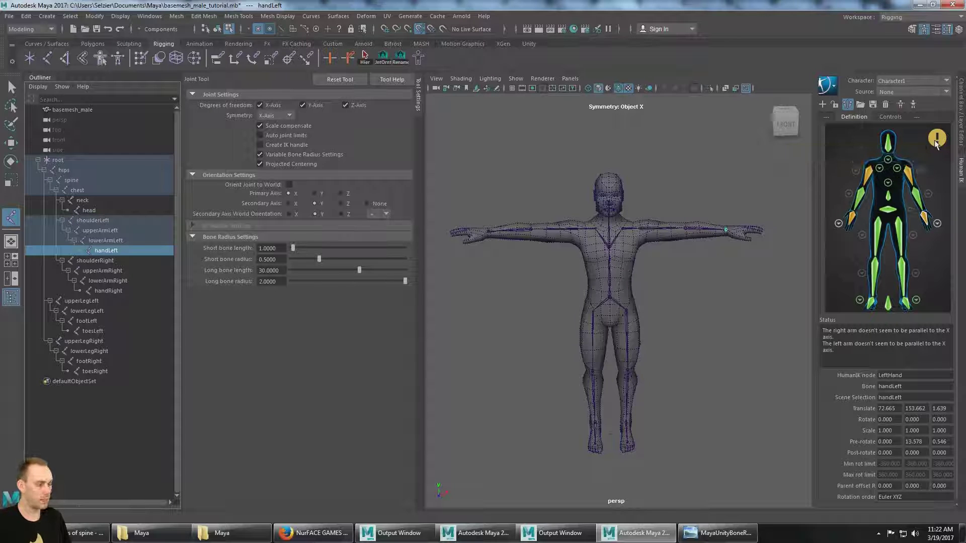
{"action": "left_click_drag", "start_coordinate": [629, 261], "coordinate": [650, 221], "text": "alt"}
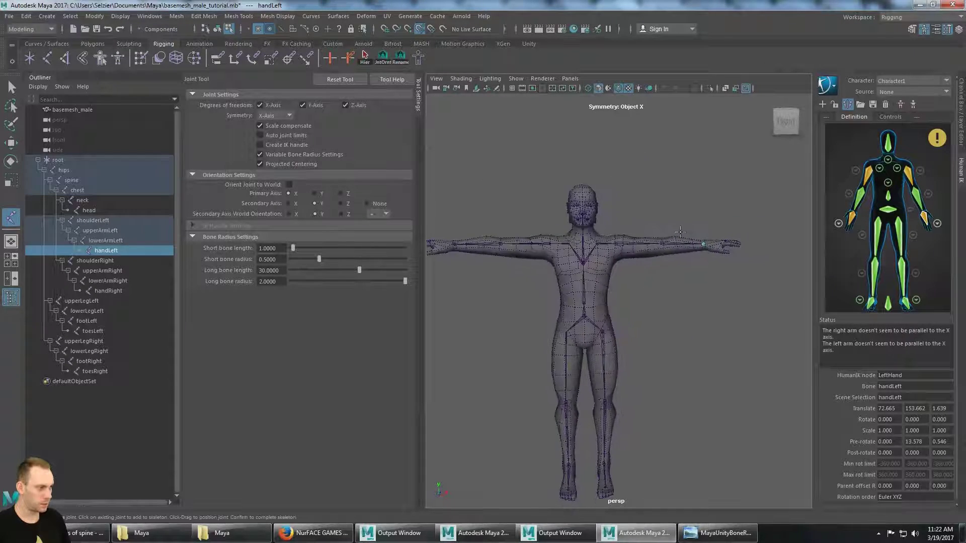
{"action": "right_click_drag", "start_coordinate": [649, 221], "coordinate": [668, 272], "text": "alt"}
{"action": "middle_click_drag", "start_coordinate": [669, 272], "coordinate": [632, 316], "text": "alt"}
{"action": "left_click_drag", "start_coordinate": [644, 270], "coordinate": [628, 307], "text": "alt"}
{"action": "scroll", "coordinate": [631, 312], "scroll_direction": "down", "scroll_amount": 3}
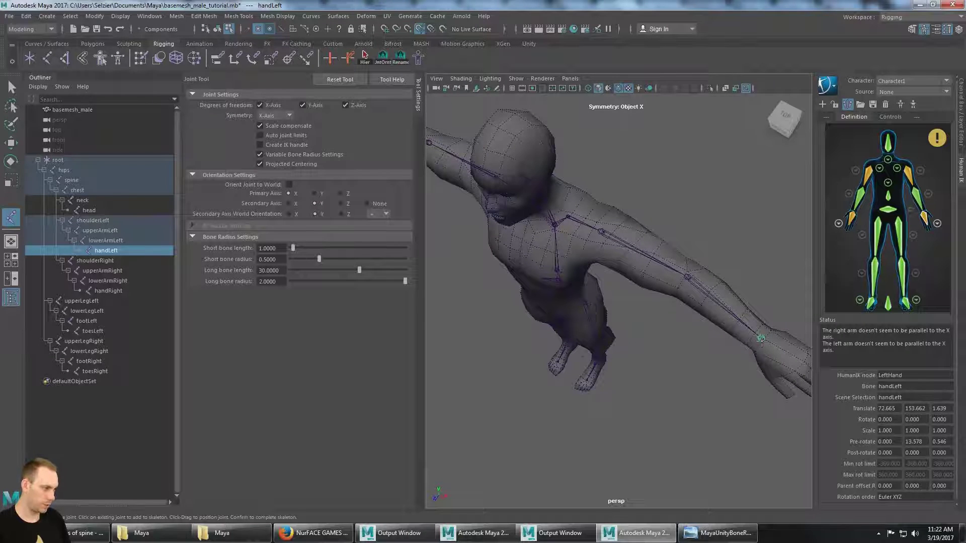
{"action": "left_click_drag", "start_coordinate": [762, 340], "coordinate": [698, 301], "text": "alt"}
{"action": "left_click_drag", "start_coordinate": [618, 267], "coordinate": [656, 250], "text": "alt"}
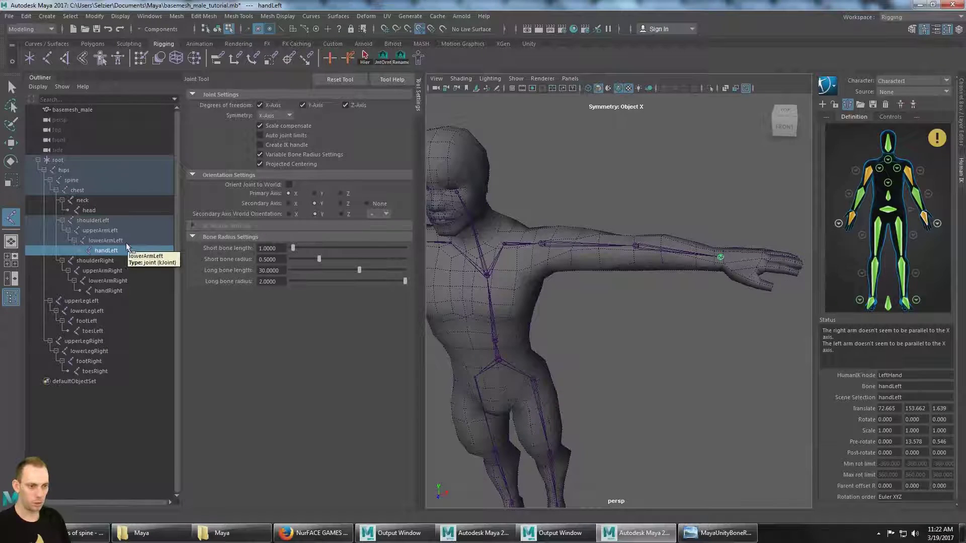
Select the upper leg and left arm joints in turn and check the transform channels of upperArmLeft and lowerArmLeft.
{"action": "left_click", "coordinate": [111, 302]}
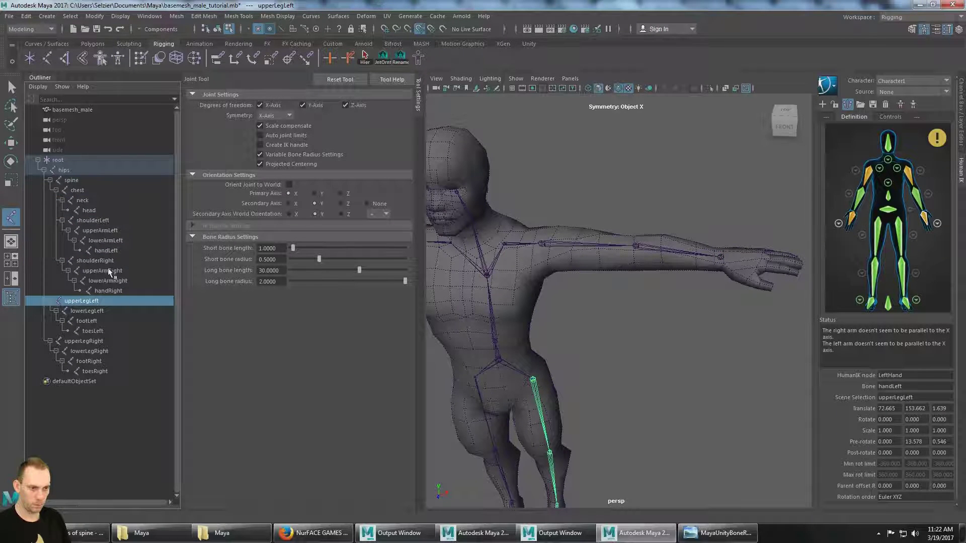
{"action": "left_click", "coordinate": [112, 337]}
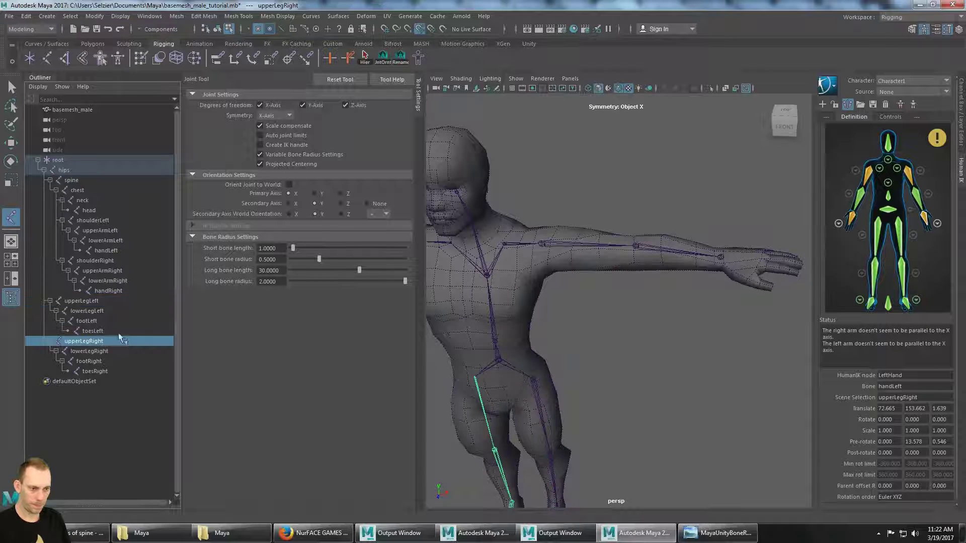
{"action": "left_click", "coordinate": [102, 230]}
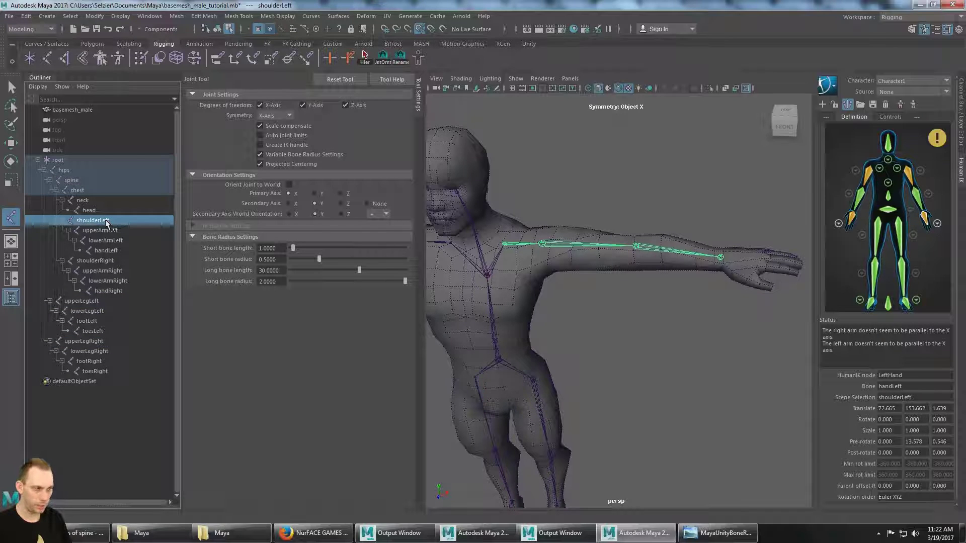
{"action": "left_click", "coordinate": [962, 122]}
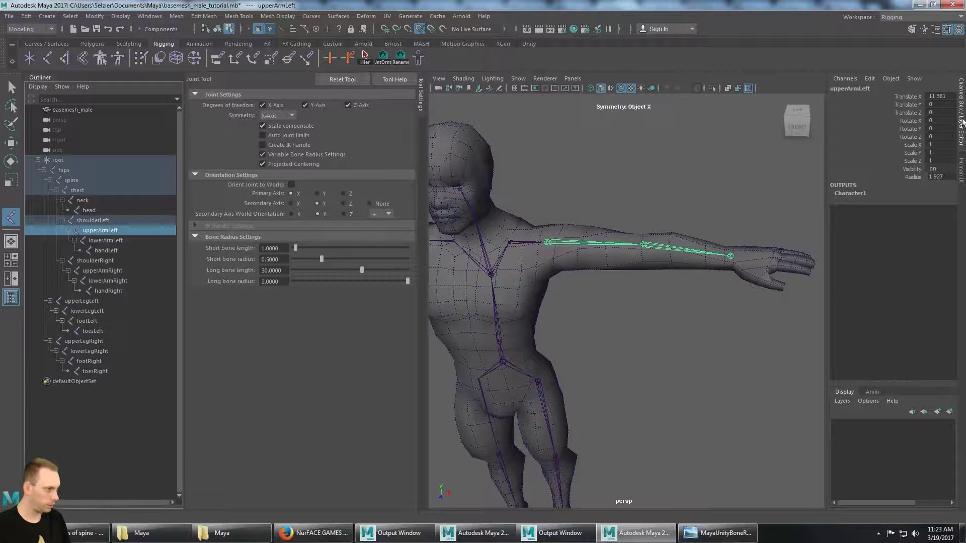
{"action": "left_click", "coordinate": [115, 239]}
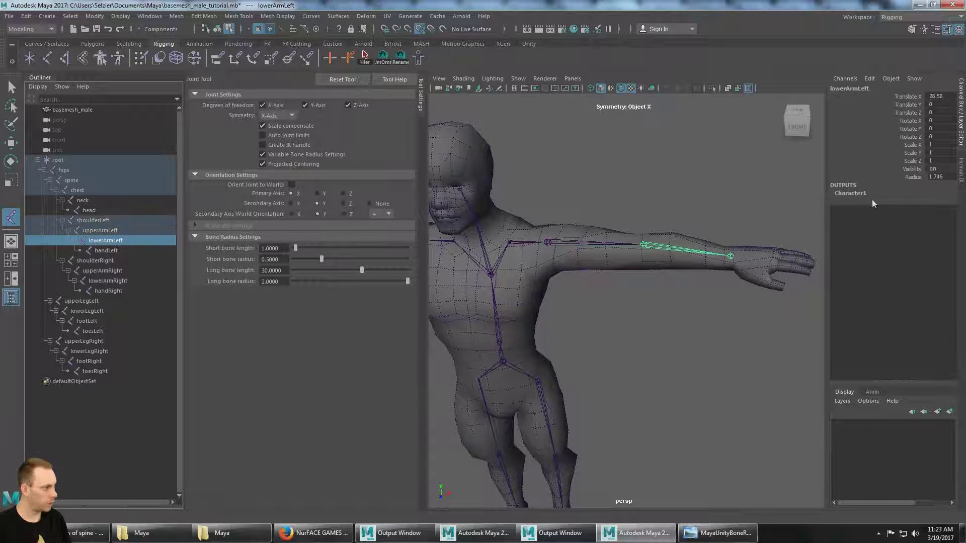
Open the Attribute Editor and dock it alongside the Channel Box and HumanIK editors.
{"action": "left_click", "coordinate": [936, 29]}
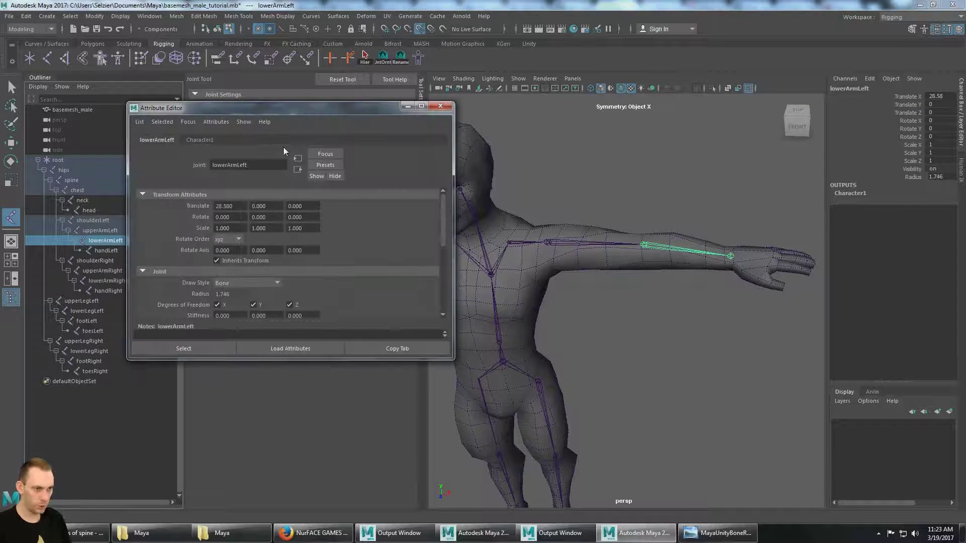
{"action": "left_click_drag", "start_coordinate": [185, 109], "coordinate": [951, 201]}
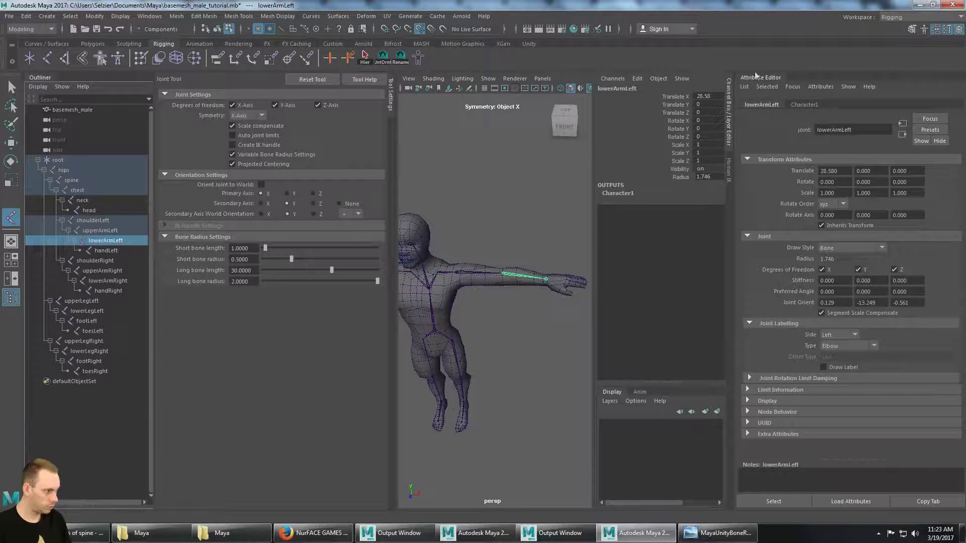
{"action": "left_click_drag", "start_coordinate": [756, 76], "coordinate": [959, 219]}
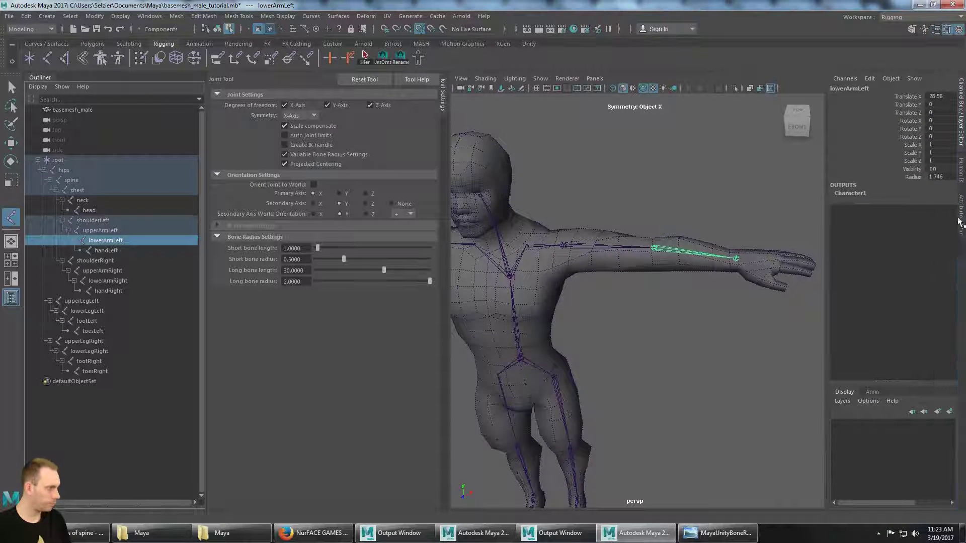
{"action": "left_click", "coordinate": [961, 174]}
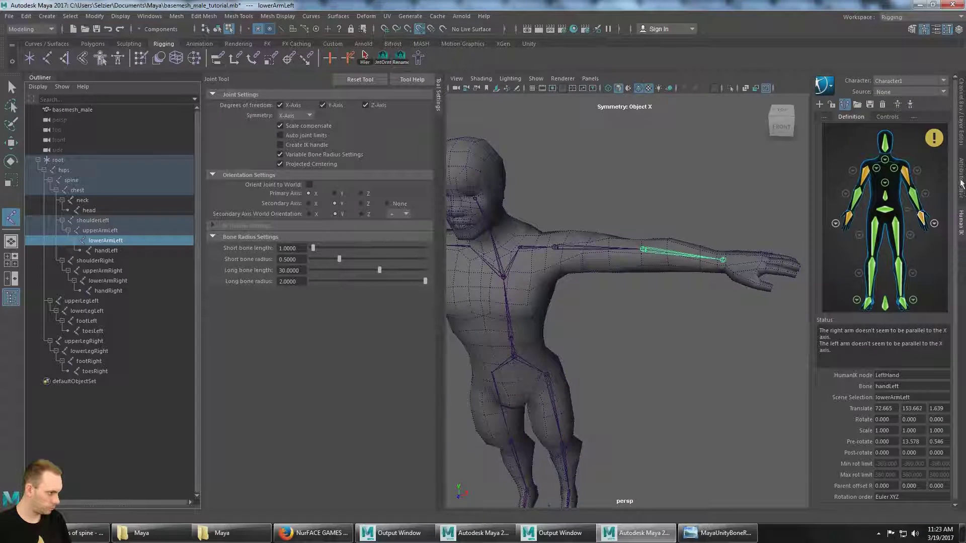
{"action": "left_click", "coordinate": [962, 183]}
Compare the Joint Orient values of upperArmLeft and shoulderLeft and inspect the arm's direction from above.
{"action": "left_click", "coordinate": [103, 230]}
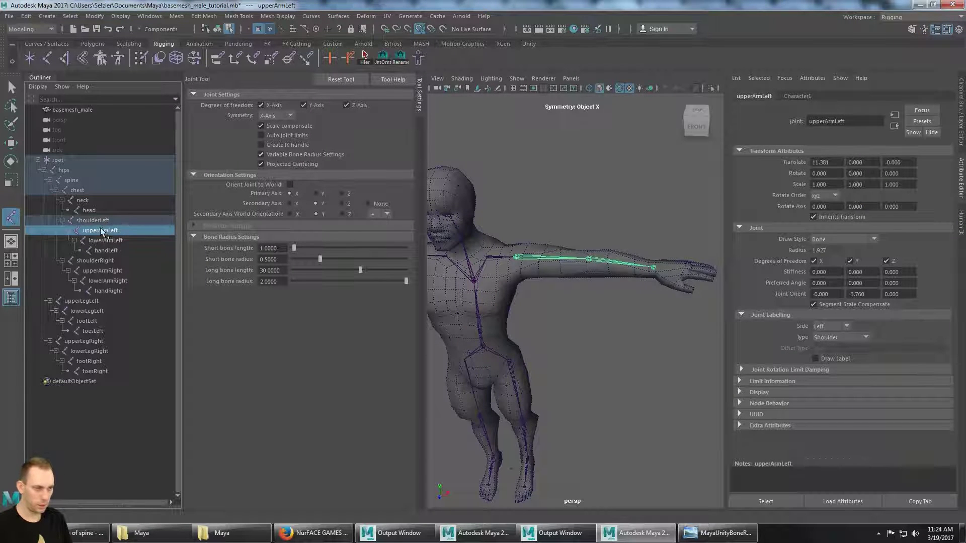
{"action": "left_click", "coordinate": [100, 223]}
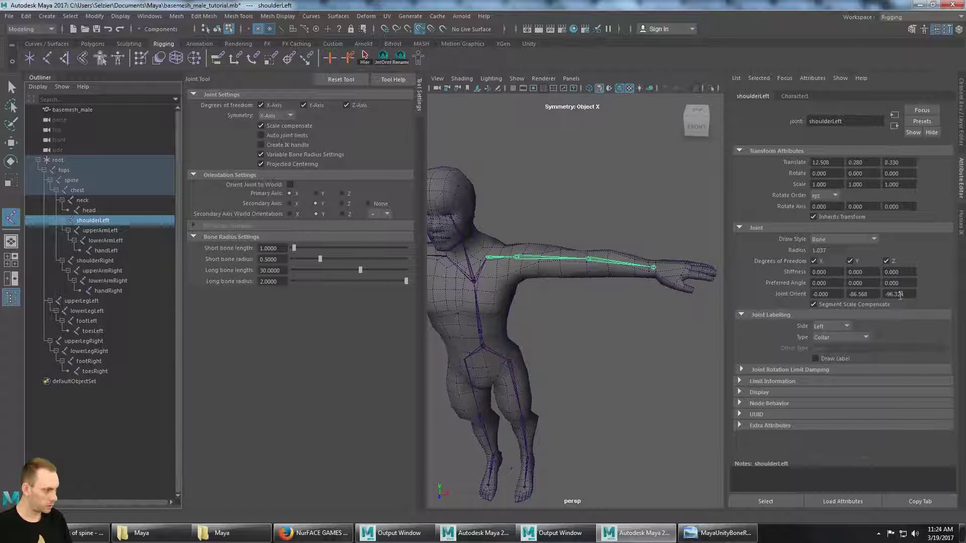
{"action": "left_click_drag", "start_coordinate": [581, 217], "coordinate": [562, 256], "text": "alt"}
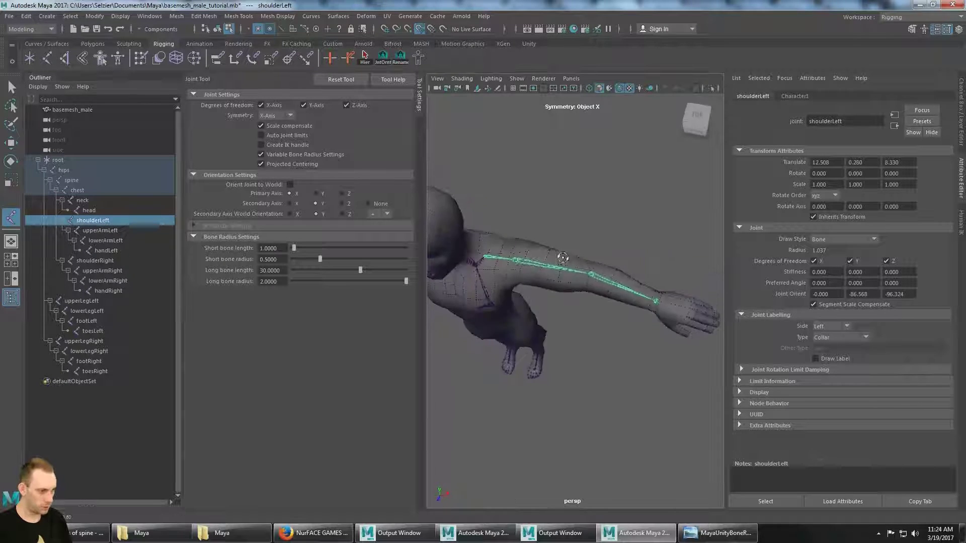
{"action": "middle_click_drag", "start_coordinate": [563, 257], "coordinate": [606, 248], "text": "alt"}
{"action": "left_click_drag", "start_coordinate": [606, 248], "coordinate": [641, 267], "text": "alt"}
Set the Joint Orient Y value of upperArmLeft to 0.
{"action": "left_click", "coordinate": [103, 232]}
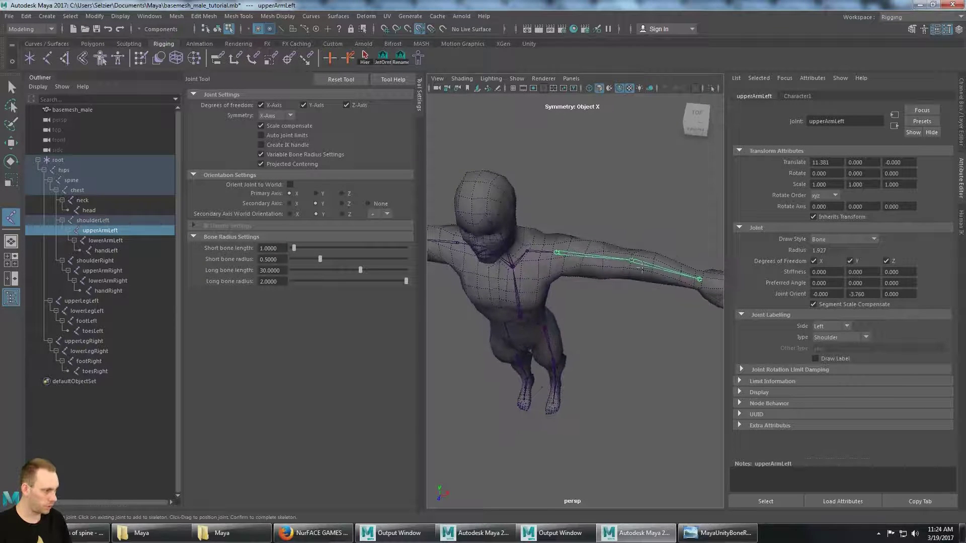
{"action": "left_click", "coordinate": [869, 295]}
{"action": "key", "text": "BackSpace"}
{"action": "key", "text": "BackSpace"}
{"action": "key", "text": "BackSpace"}
{"action": "key", "text": "BackSpace"}
{"action": "key", "text": "BackSpace"}
{"action": "key", "text": "BackSpace"}
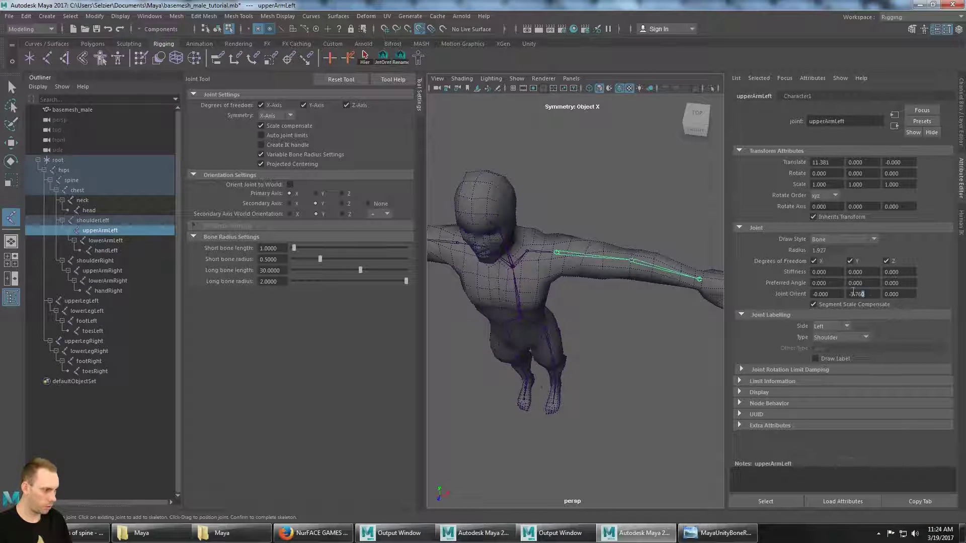
{"action": "type", "text": "0"}
{"action": "key", "text": "Return"}
Set the Joint Orient X, Y and Z values of lowerArmLeft to 0.
{"action": "left_click_drag", "start_coordinate": [575, 236], "coordinate": [541, 240], "text": "alt"}
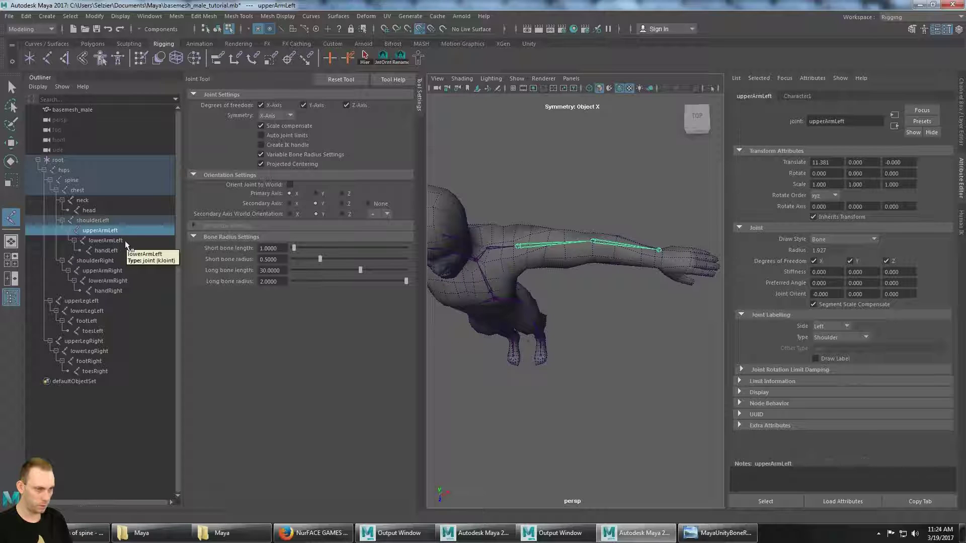
{"action": "left_click", "coordinate": [108, 240]}
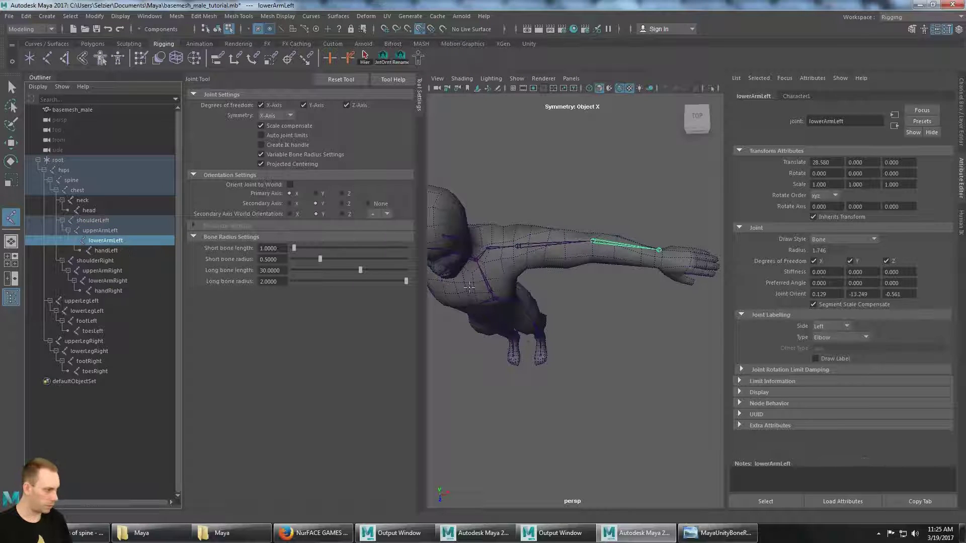
{"action": "left_click", "coordinate": [836, 294]}
{"action": "type", "text": "0"}
{"action": "key", "text": "Tab"}
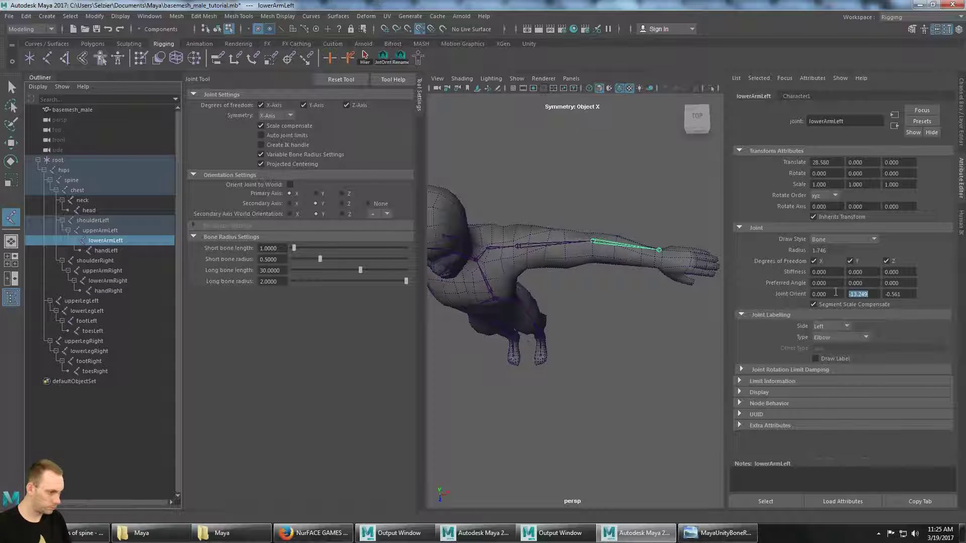
{"action": "type", "text": "0"}
{"action": "key", "text": "Tab"}
{"action": "type", "text": "0"}
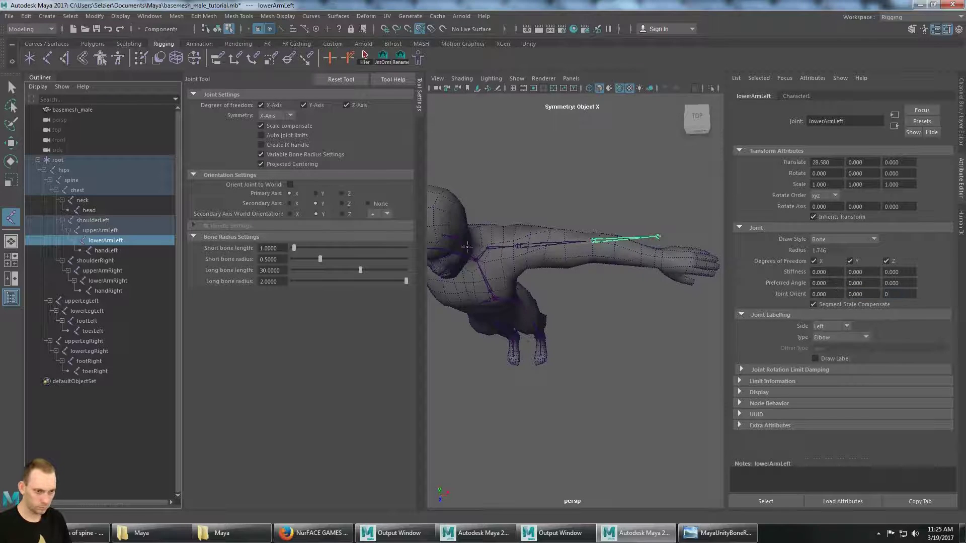
Set the Joint Orient X, Y and Z values of handLeft to 0.
{"action": "left_click", "coordinate": [154, 252]}
{"action": "left_click", "coordinate": [836, 295]}
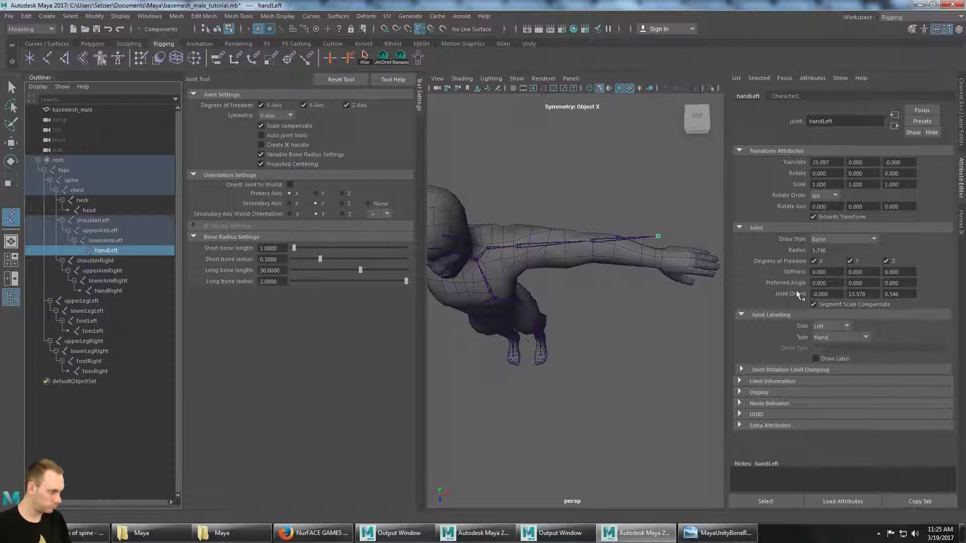
{"action": "type", "text": "0"}
{"action": "key", "text": "Tab"}
{"action": "type", "text": "0"}
{"action": "key", "text": "Tab"}
{"action": "type", "text": "0"}
{"action": "left_click_drag", "start_coordinate": [485, 286], "coordinate": [451, 225], "text": "alt"}
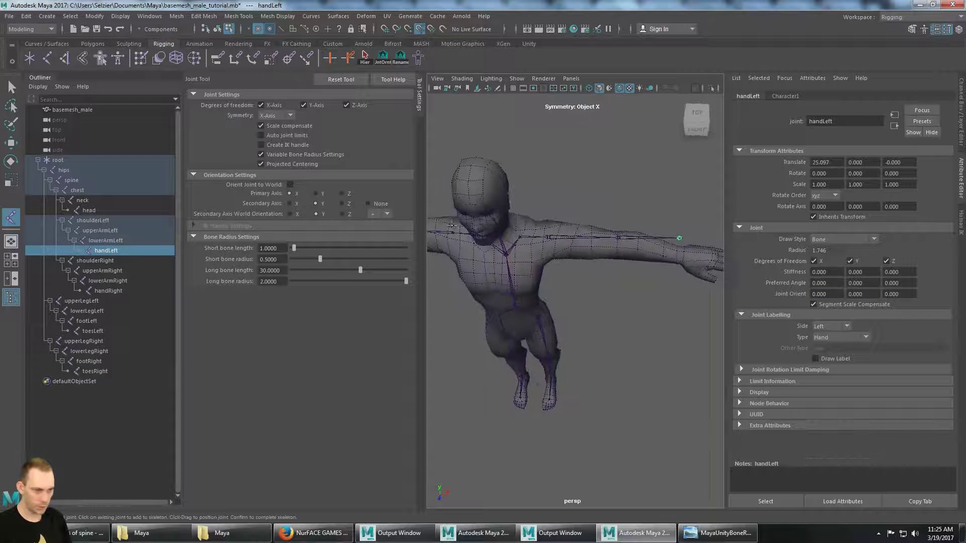
Set the Joint Orient Y and Z values of shoulderLeft both to 270.
{"action": "left_click", "coordinate": [92, 223]}
{"action": "middle_click_drag", "start_coordinate": [720, 247], "coordinate": [695, 253], "text": "alt"}
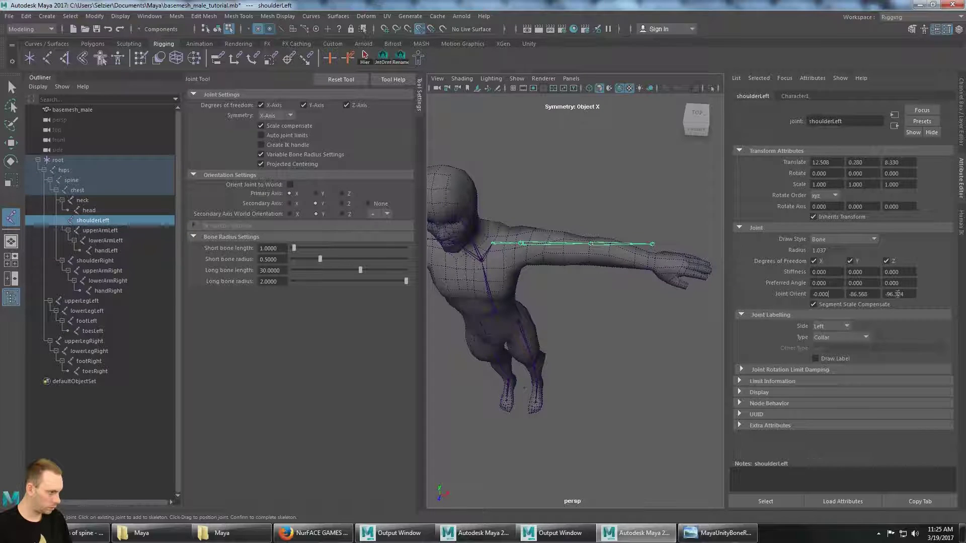
{"action": "double_click", "coordinate": [872, 294]}
{"action": "type", "text": "0"}
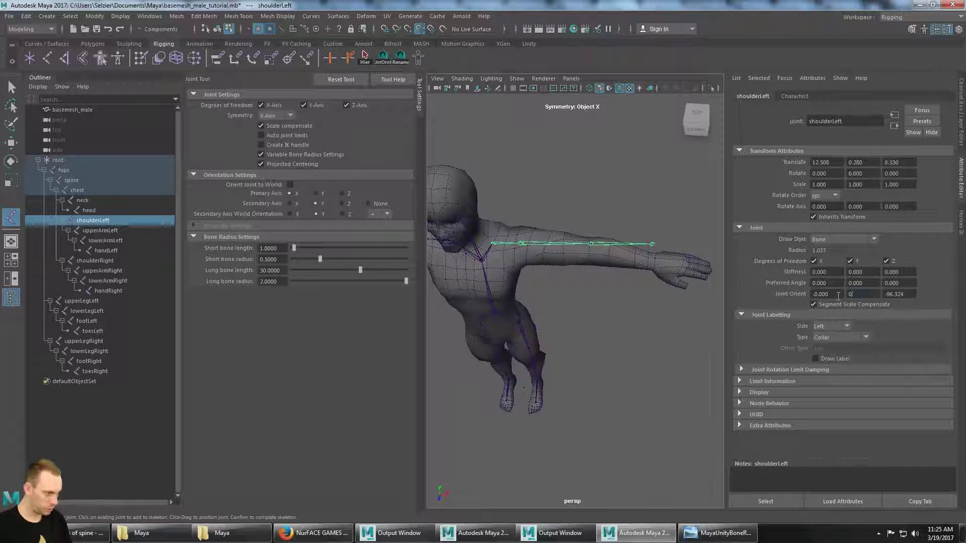
{"action": "key", "text": "Tab"}
{"action": "key", "text": "shift+Tab"}
{"action": "type", "text": "90"}
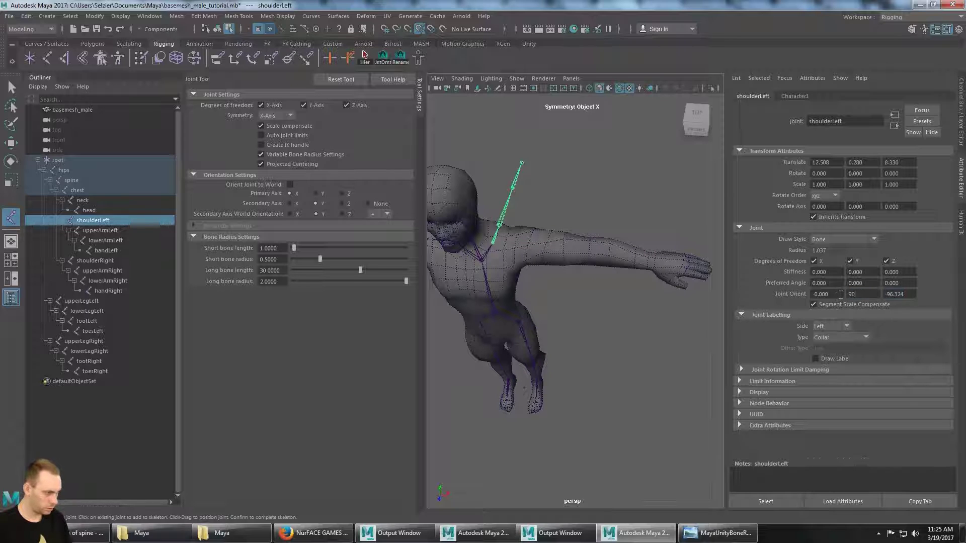
{"action": "key", "text": "Return"}
{"action": "type", "text": "270"}
{"action": "key", "text": "Return"}
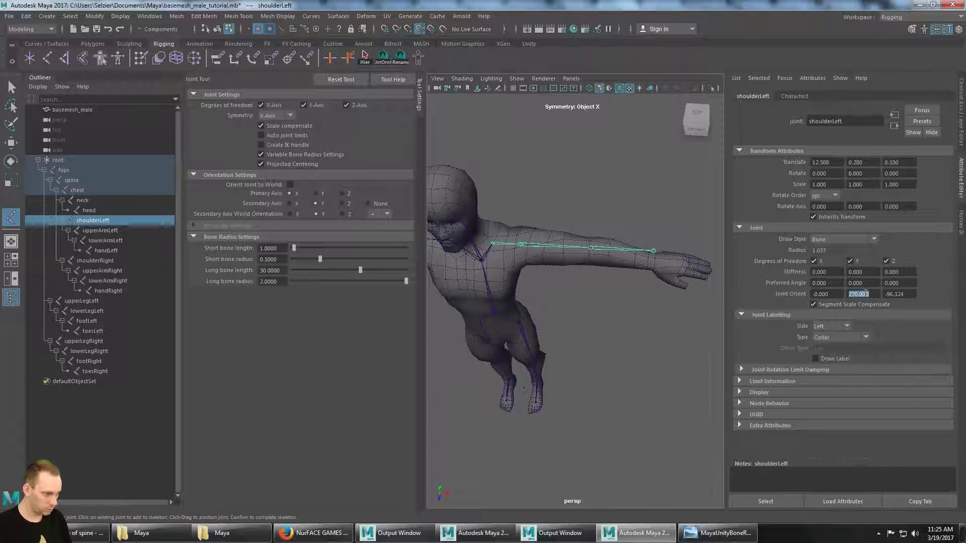
{"action": "left_click", "coordinate": [908, 295]}
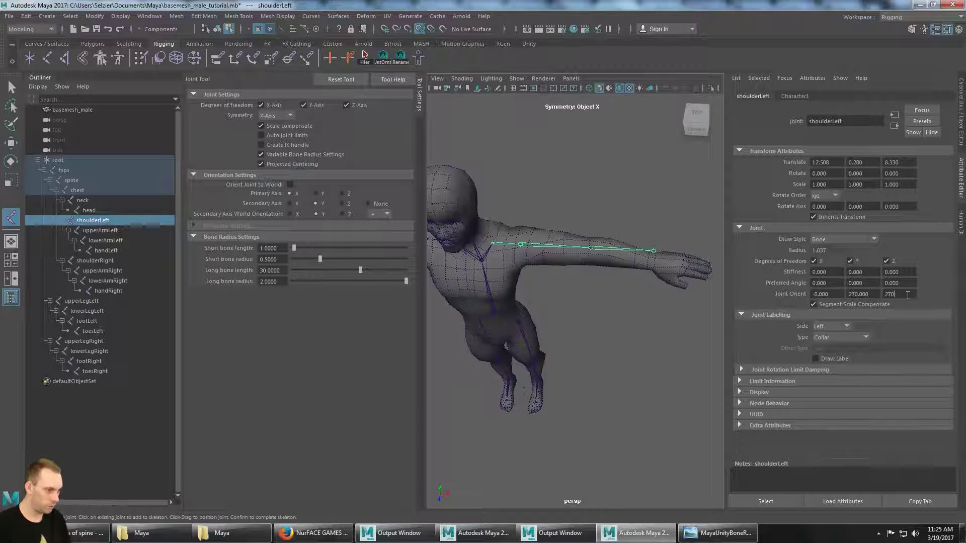
{"action": "key", "text": "Return"}
{"action": "left_click_drag", "start_coordinate": [644, 284], "coordinate": [563, 336], "text": "alt"}
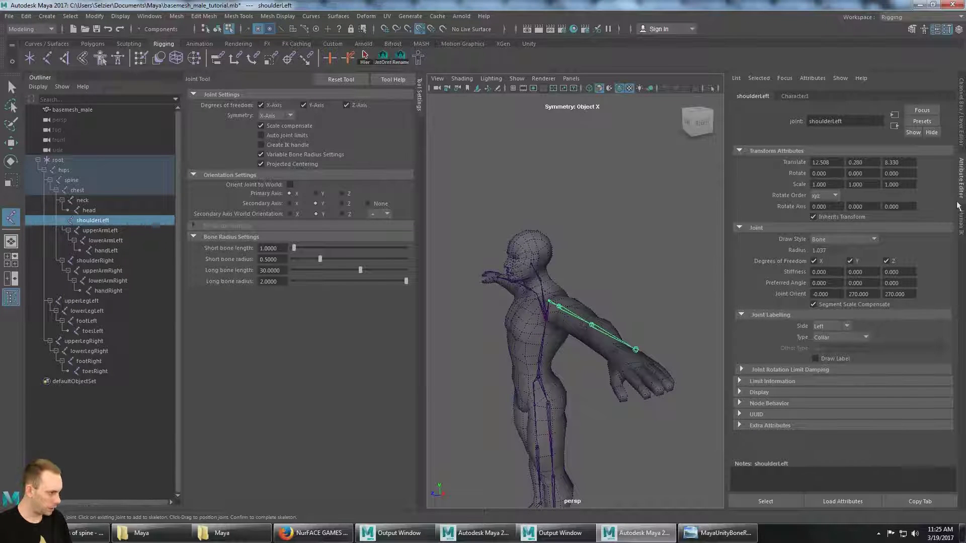
Check the status of the HumanIK definition and inspect the right arm's direction with shoulderRight selected.
{"action": "left_click", "coordinate": [961, 222]}
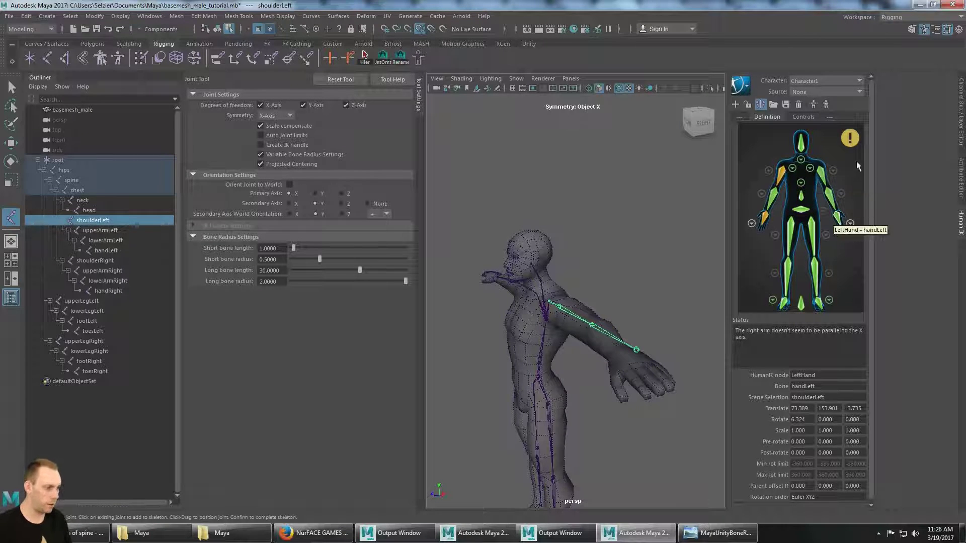
{"action": "left_click_drag", "start_coordinate": [554, 257], "coordinate": [614, 258], "text": "alt"}
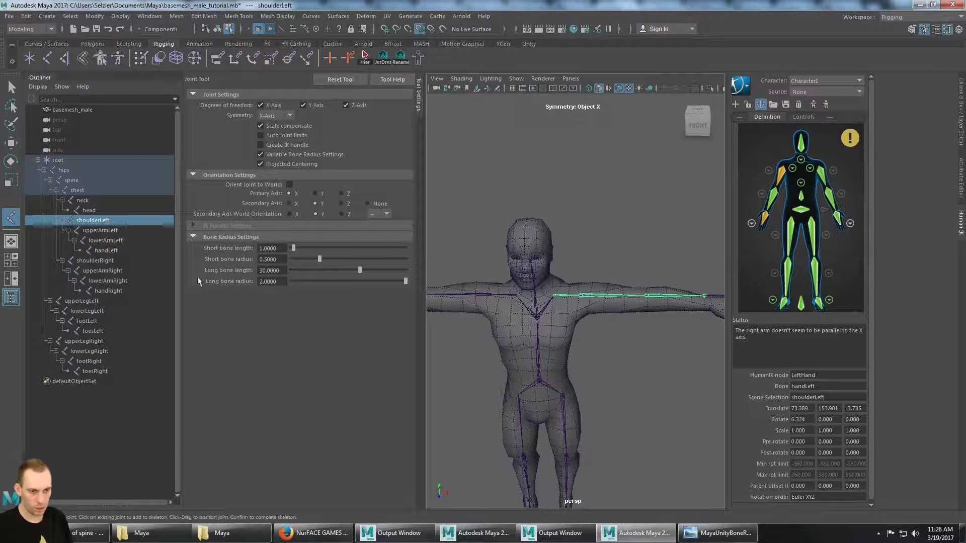
{"action": "left_click", "coordinate": [105, 260]}
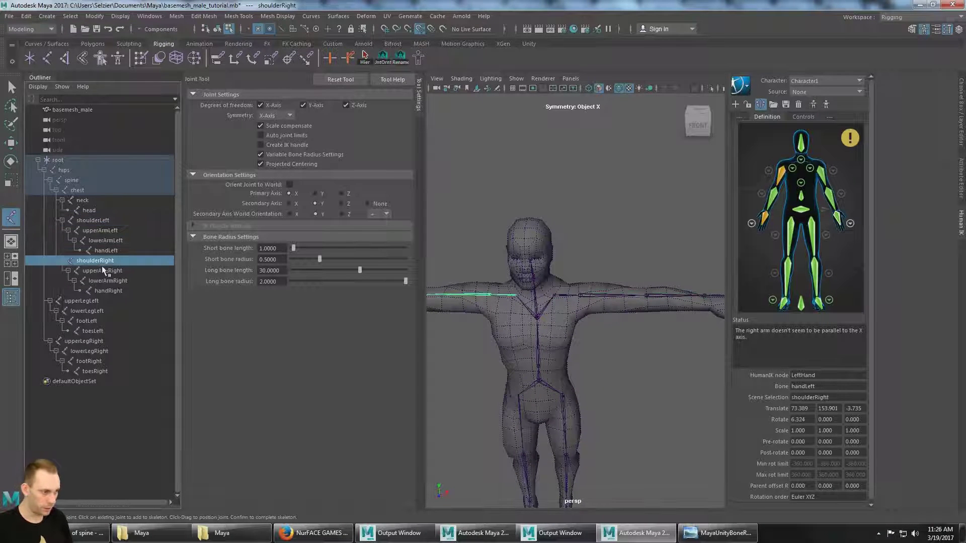
{"action": "left_click_drag", "start_coordinate": [594, 269], "coordinate": [629, 269], "text": "alt"}
{"action": "middle_click_drag", "start_coordinate": [629, 270], "coordinate": [574, 263], "text": "alt"}
{"action": "left_click_drag", "start_coordinate": [575, 263], "coordinate": [468, 273], "text": "alt"}
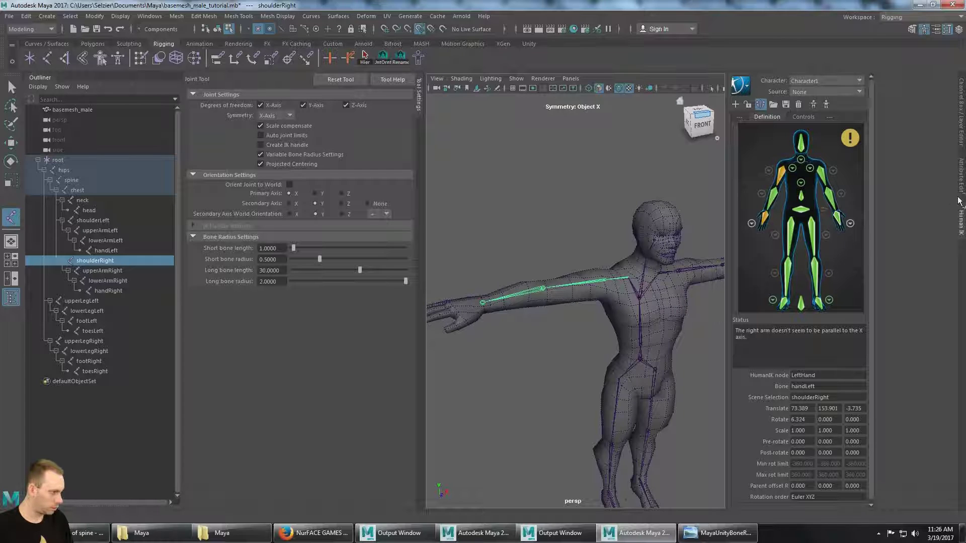
Set the Joint Orient of shoulderRight to 270 in Y and 90 in Z.
{"action": "left_click", "coordinate": [959, 193]}
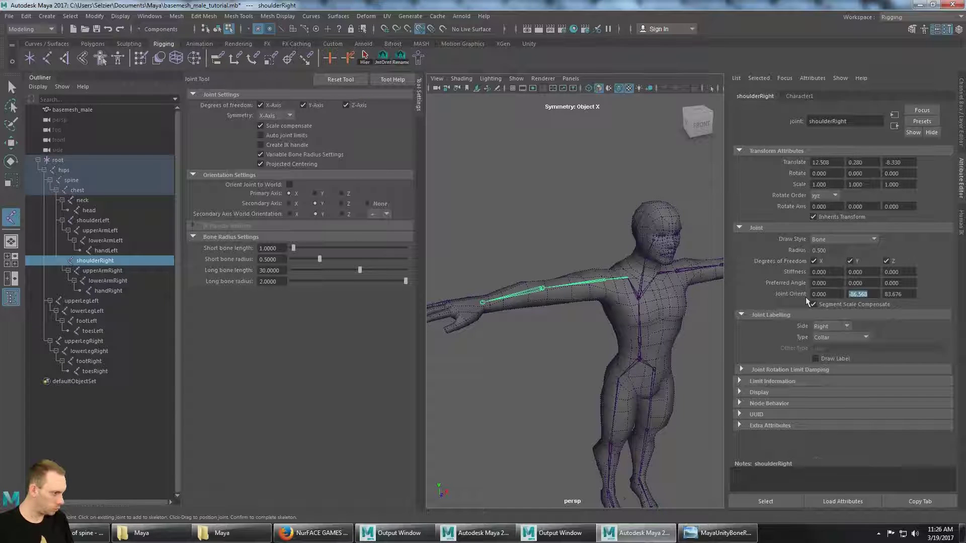
{"action": "type", "text": "270"}
{"action": "key", "text": "Tab"}
{"action": "type", "text": "90"}
{"action": "key", "text": "Return"}
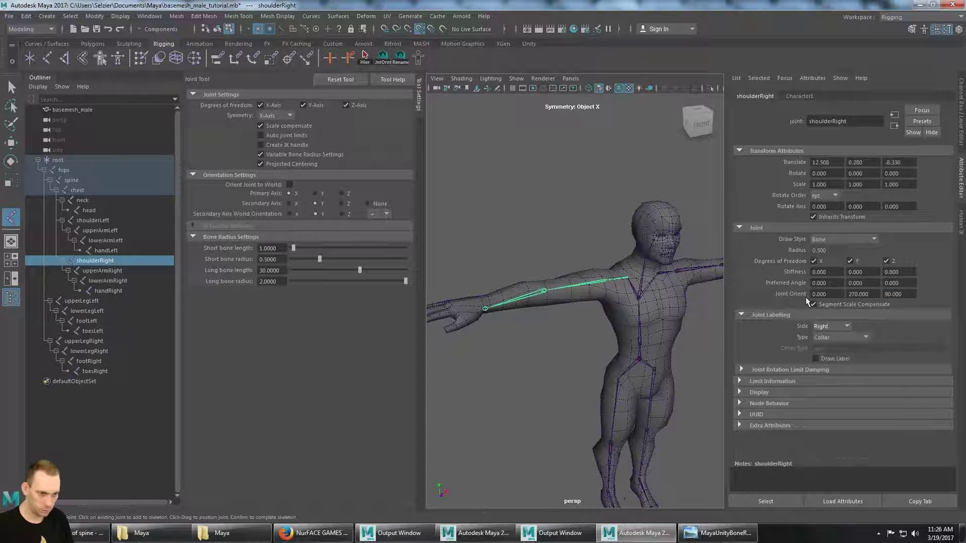
Set the Joint Orient Y value of upperArmRight to 0.
{"action": "left_click", "coordinate": [121, 270]}
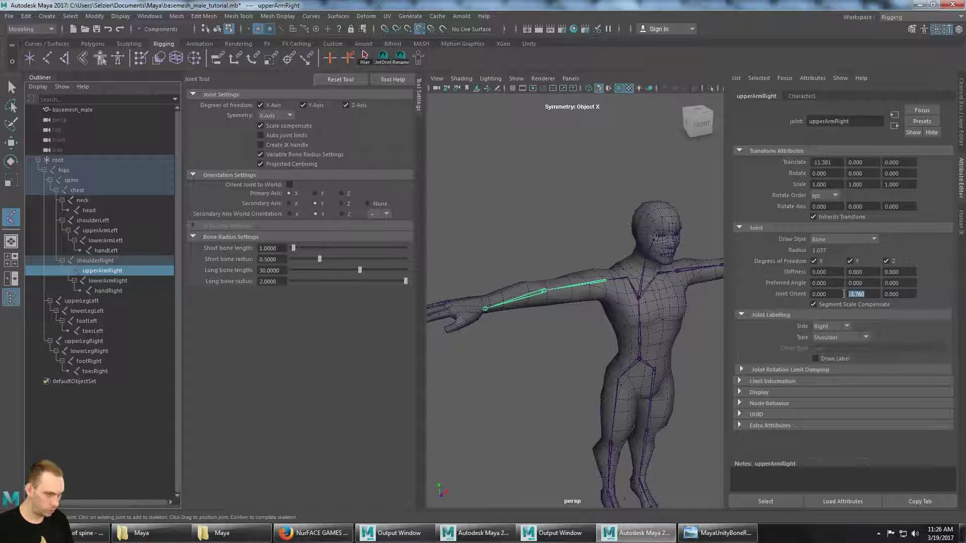
{"action": "type", "text": "0"}
{"action": "key", "text": "Tab"}
Set the Joint Orient X, Y and Z values of lowerArmRight to 0.
{"action": "left_click", "coordinate": [114, 279]}
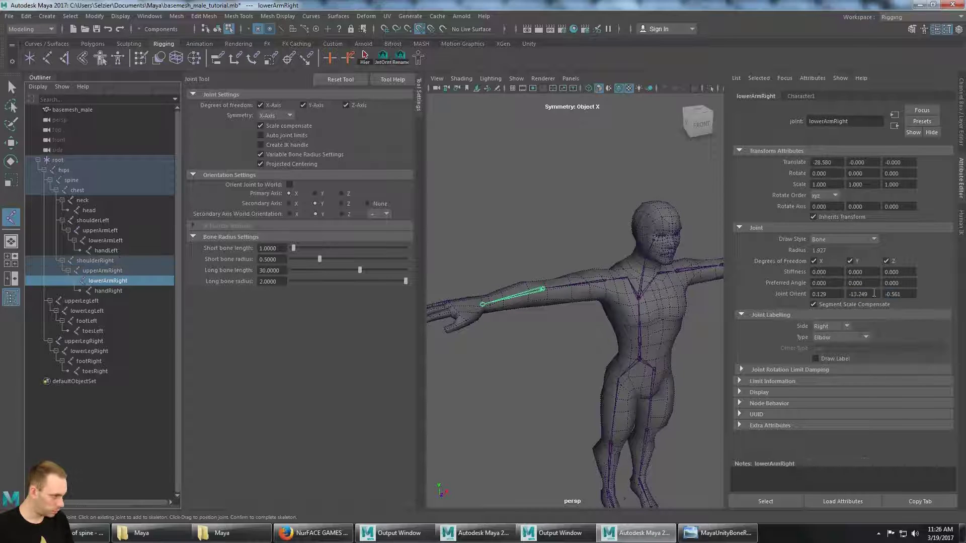
{"action": "type", "text": "0"}
{"action": "key", "text": "Tab"}
{"action": "type", "text": "0"}
{"action": "key", "text": "Tab"}
{"action": "type", "text": "0"}
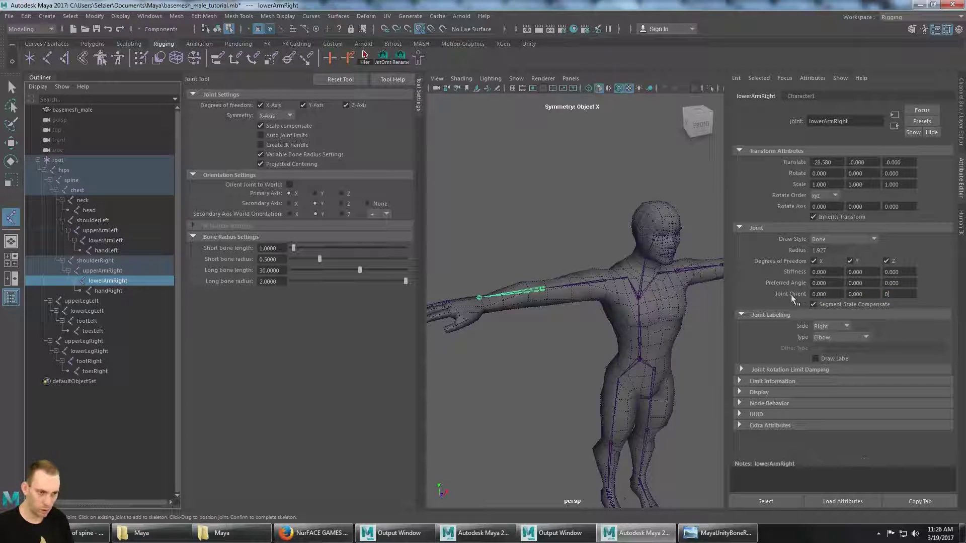
Set the Joint Orient X, Y and Z values of handRight to 0.
{"action": "left_click", "coordinate": [125, 291]}
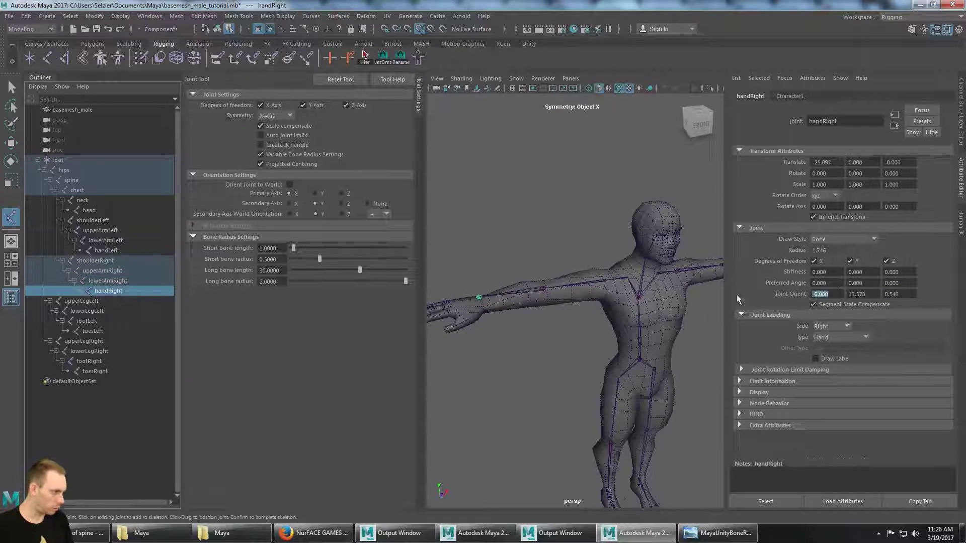
{"action": "type", "text": "0"}
{"action": "key", "text": "Tab"}
{"action": "type", "text": "0"}
{"action": "key", "text": "Tab"}
{"action": "type", "text": "0"}
{"action": "left_click_drag", "start_coordinate": [589, 289], "coordinate": [647, 321], "text": "alt"}
{"action": "middle_click_drag", "start_coordinate": [647, 321], "coordinate": [587, 334], "text": "alt"}
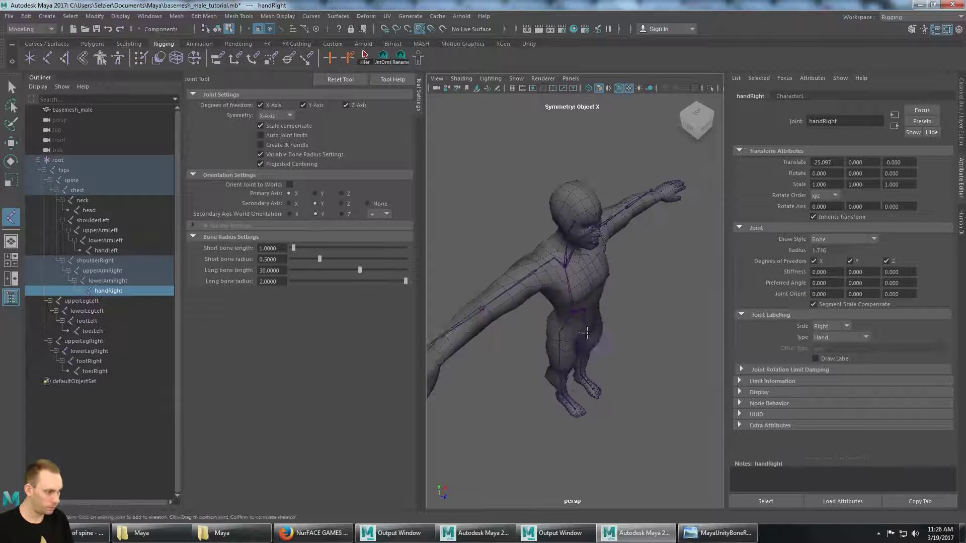
{"action": "left_click_drag", "start_coordinate": [588, 333], "coordinate": [533, 305], "text": "alt"}
{"action": "middle_click_drag", "start_coordinate": [624, 324], "coordinate": [566, 312], "text": "alt"}
{"action": "left_click_drag", "start_coordinate": [567, 312], "coordinate": [568, 321], "text": "alt"}
Inspect the Joint Orient values of hips, upperLegLeft and footLeft and the leg bones' alignment, ending with root selected.
{"action": "left_click", "coordinate": [83, 170]}
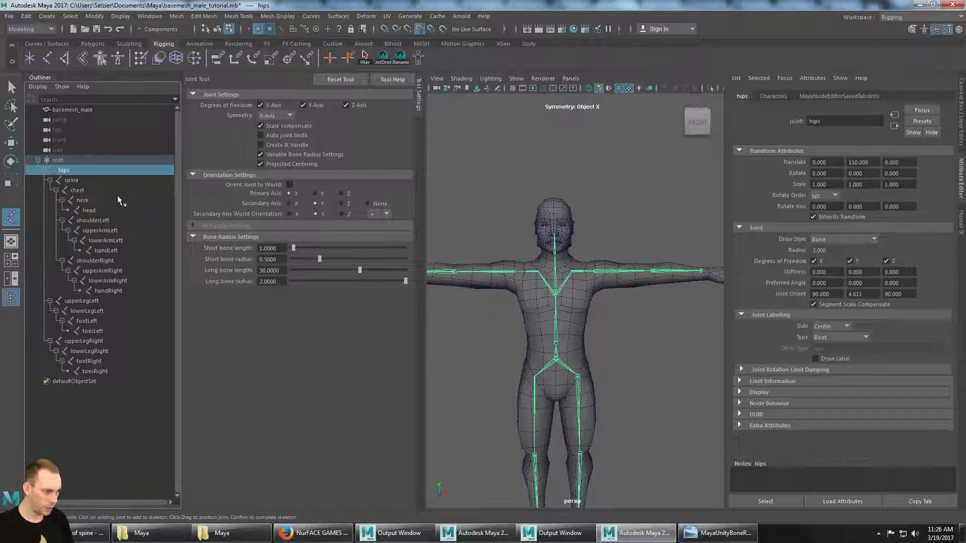
{"action": "left_click_drag", "start_coordinate": [552, 345], "coordinate": [557, 348], "text": "alt"}
{"action": "middle_click_drag", "start_coordinate": [559, 269], "coordinate": [572, 154], "text": "alt"}
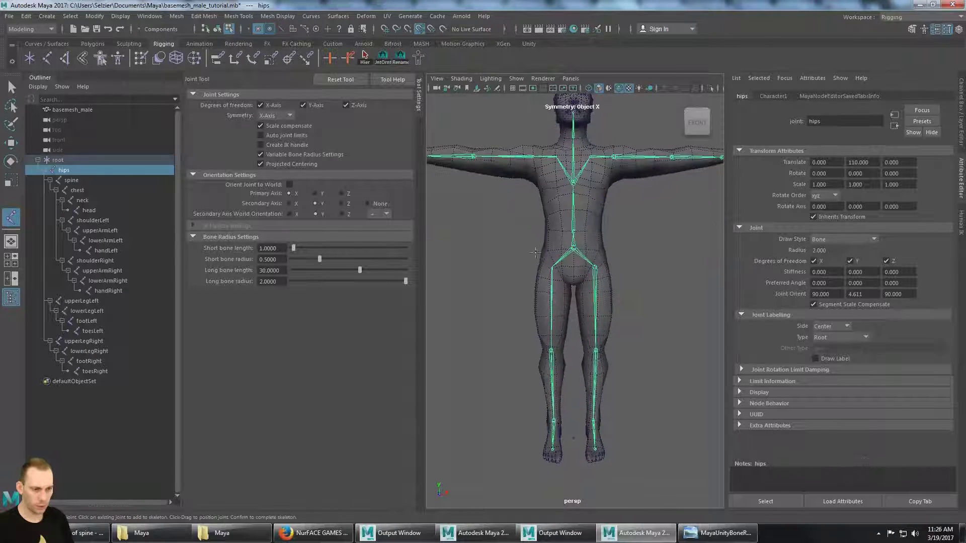
{"action": "left_click", "coordinate": [93, 299]}
{"action": "left_click_drag", "start_coordinate": [583, 288], "coordinate": [612, 291], "text": "alt"}
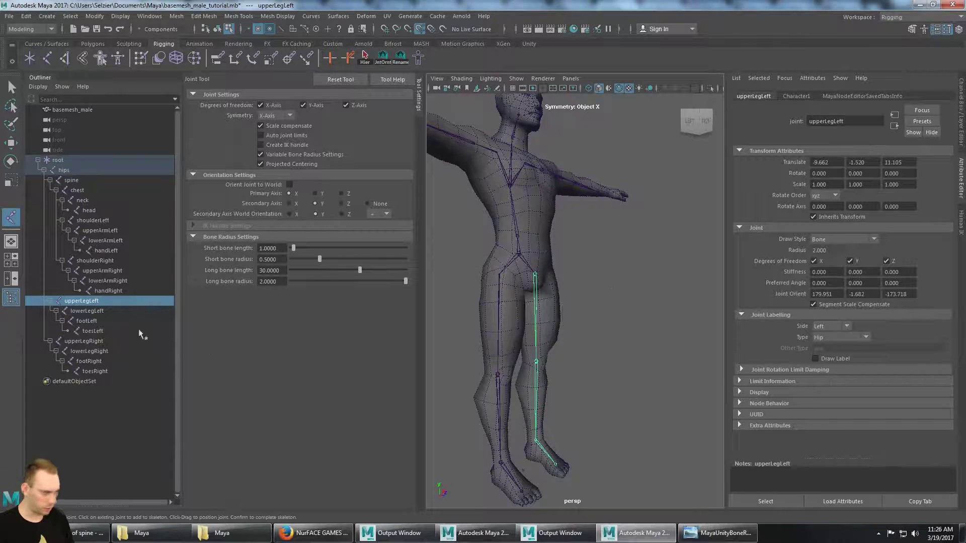
{"action": "left_click", "coordinate": [91, 323]}
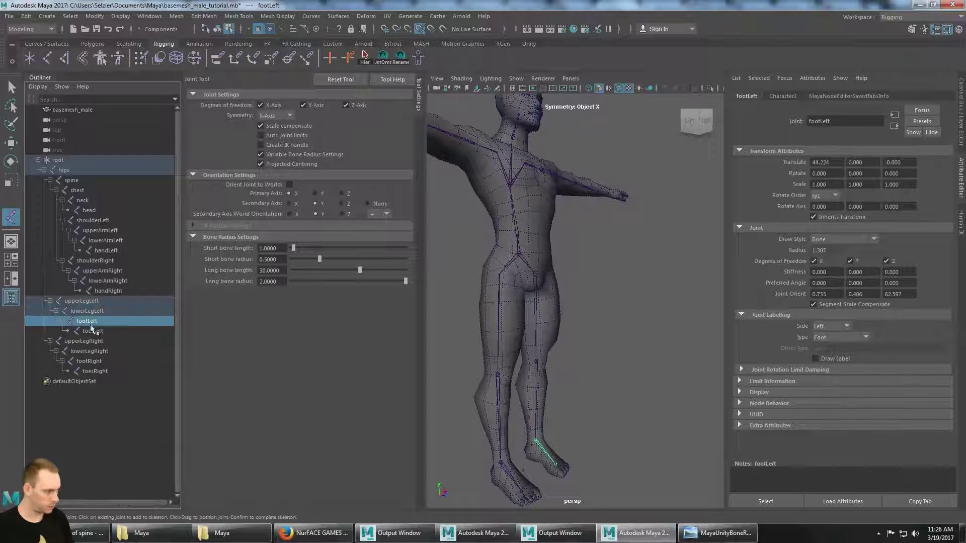
{"action": "left_click", "coordinate": [97, 302]}
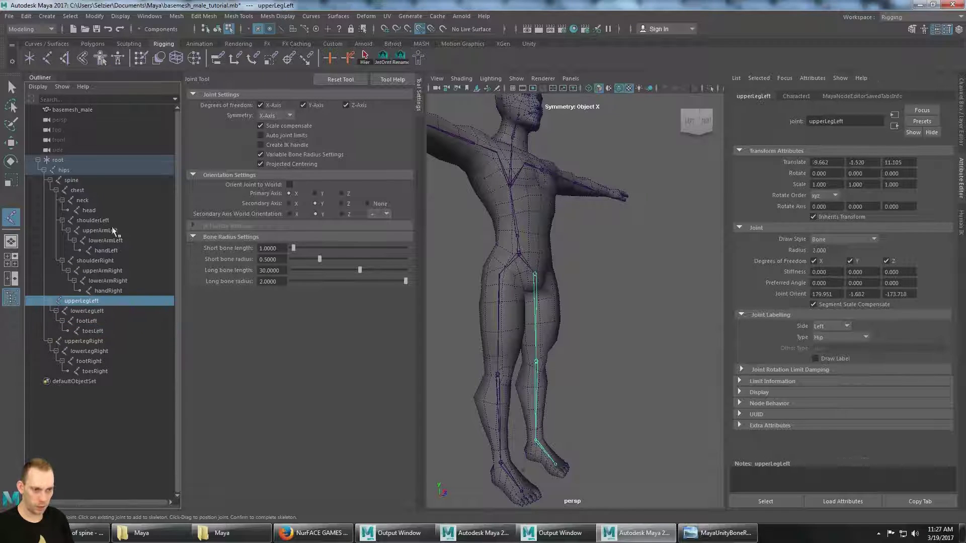
{"action": "left_click", "coordinate": [78, 159]}
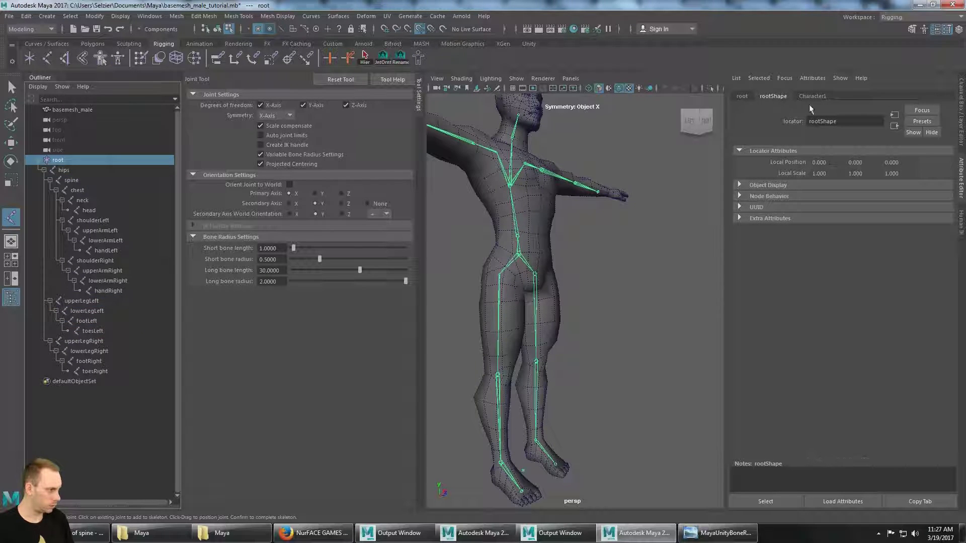
Check the HumanIK characterization status and examine the whole skeleton inside the mesh from several angles.
{"action": "left_click", "coordinate": [962, 217]}
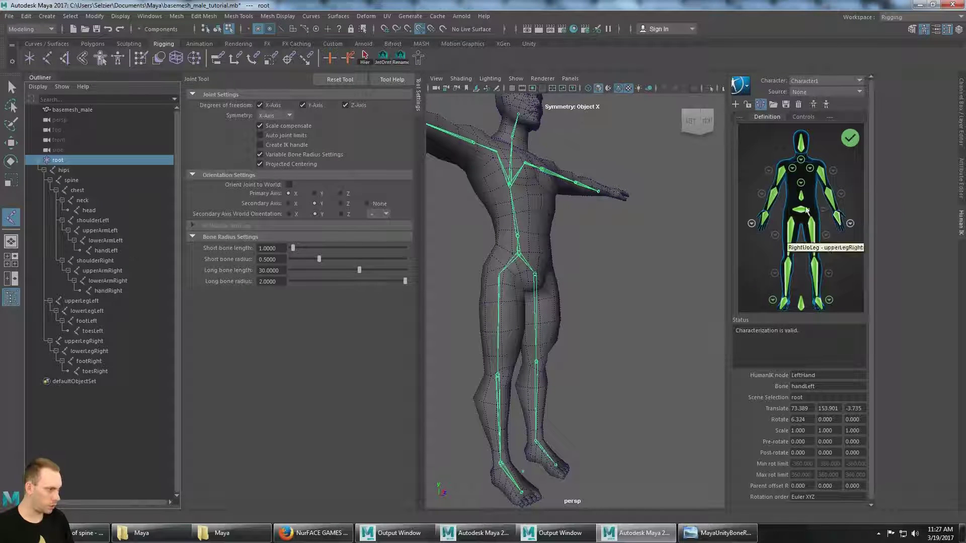
{"action": "left_click_drag", "start_coordinate": [532, 208], "coordinate": [550, 255], "text": "alt"}
{"action": "middle_click_drag", "start_coordinate": [550, 255], "coordinate": [606, 298], "text": "alt"}
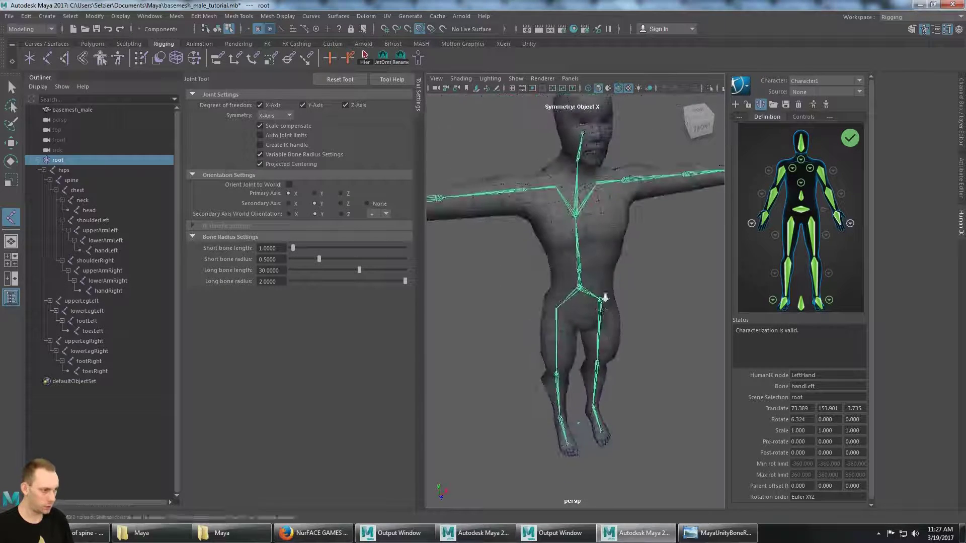
{"action": "scroll", "coordinate": [601, 292], "scroll_direction": "down", "scroll_amount": 5}
{"action": "left_click_drag", "start_coordinate": [597, 289], "coordinate": [556, 268], "text": "alt"}
{"action": "scroll", "coordinate": [579, 274], "scroll_direction": "up", "scroll_amount": 4}
{"action": "scroll", "coordinate": [582, 312], "scroll_direction": "down", "scroll_amount": 5}
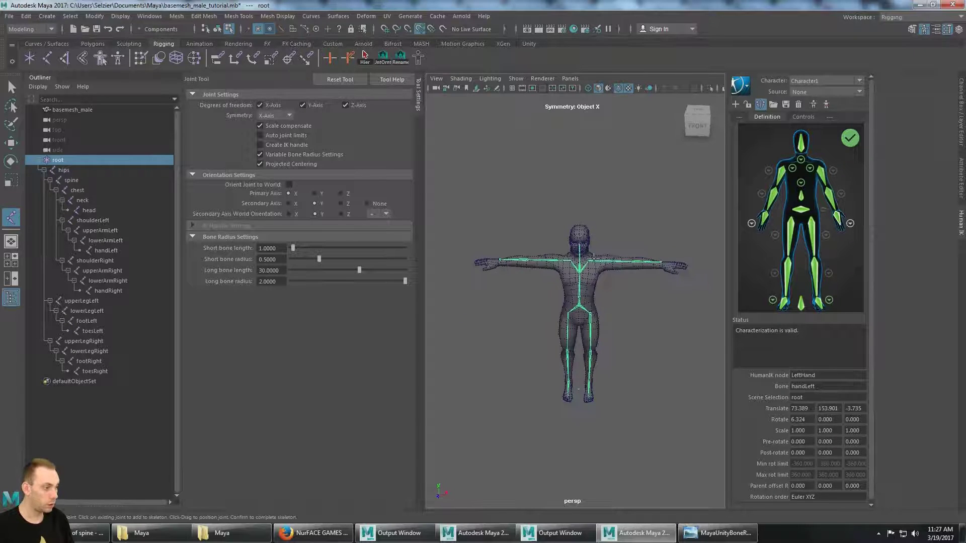
{"action": "scroll", "coordinate": [555, 268], "scroll_direction": "up", "scroll_amount": 3}
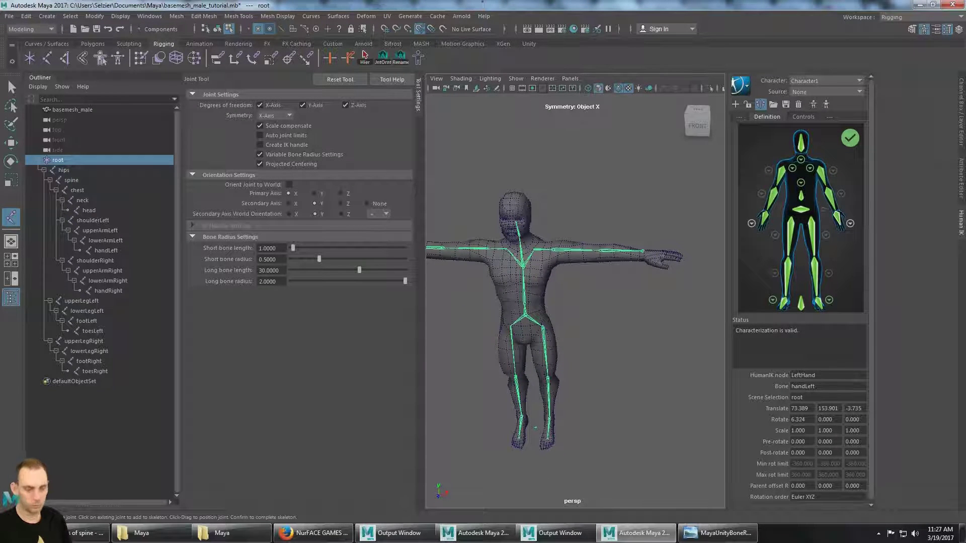
{"action": "left_click_drag", "start_coordinate": [638, 288], "coordinate": [610, 341], "text": "alt"}
{"action": "scroll", "coordinate": [636, 302], "scroll_direction": "up", "scroll_amount": 5}
{"action": "scroll", "coordinate": [611, 341], "scroll_direction": "down", "scroll_amount": 5}
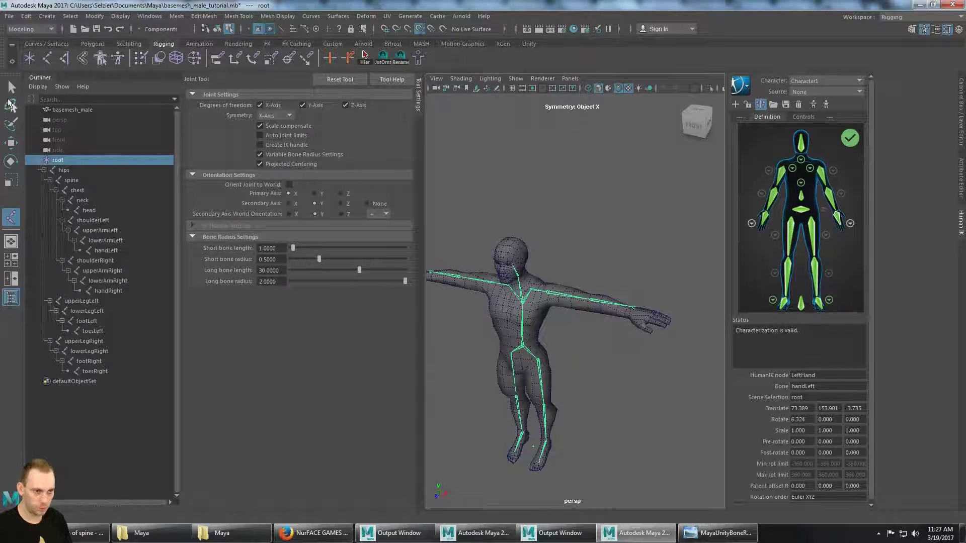
Select the forearm and hand vertices on both arms of the male mesh and ready them for rotation.
{"action": "left_click", "coordinate": [11, 88]}
{"action": "left_click_drag", "start_coordinate": [639, 285], "coordinate": [561, 248], "text": "alt"}
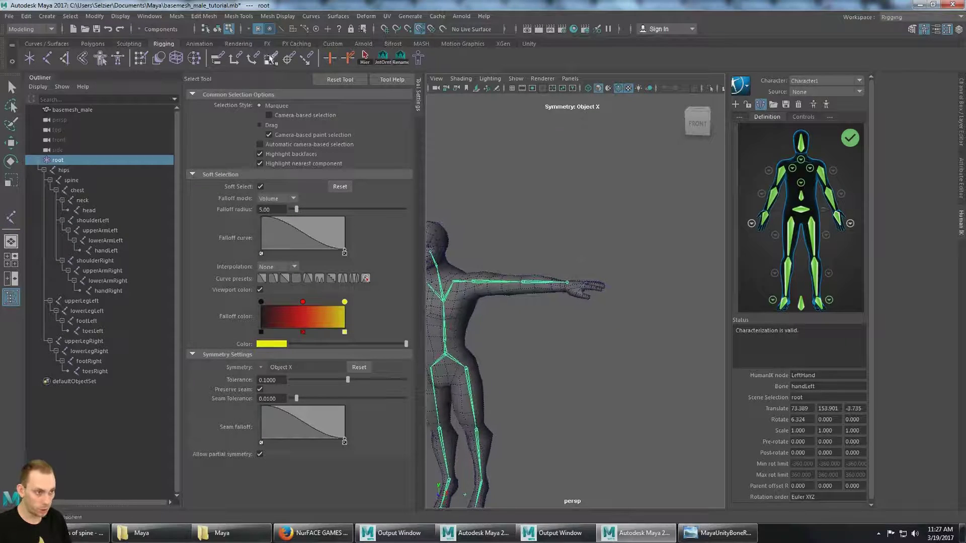
{"action": "left_click_drag", "start_coordinate": [552, 159], "coordinate": [680, 342], "text": "alt"}
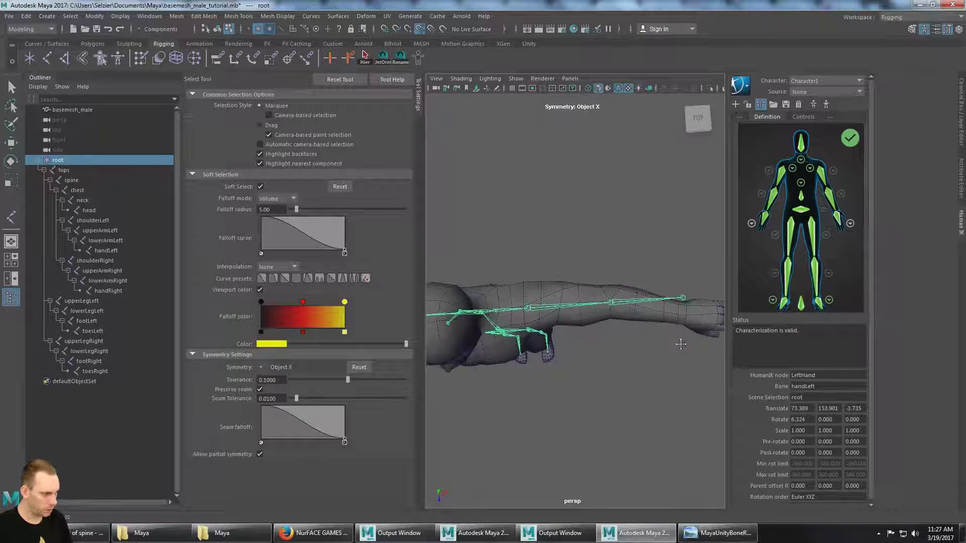
{"action": "left_click_drag", "start_coordinate": [620, 314], "coordinate": [688, 348], "text": "alt"}
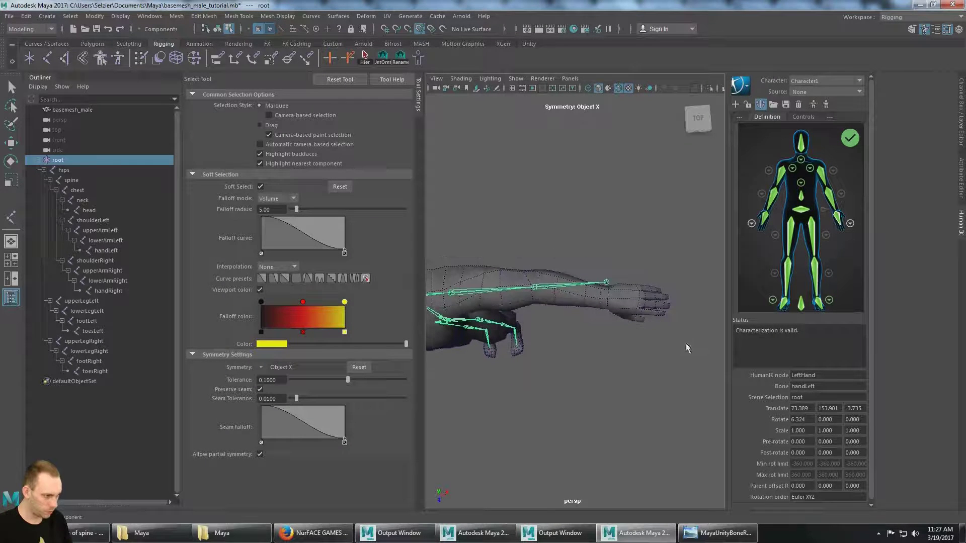
{"action": "left_click", "coordinate": [597, 327]}
{"action": "left_click_drag", "start_coordinate": [598, 327], "coordinate": [602, 251], "text": "alt"}
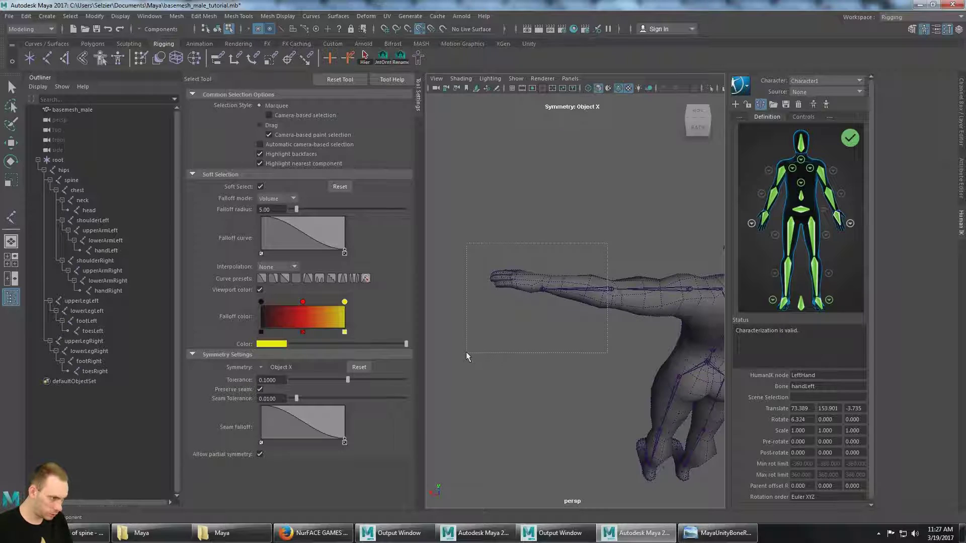
{"action": "left_click_drag", "start_coordinate": [466, 352], "coordinate": [612, 273], "text": "alt"}
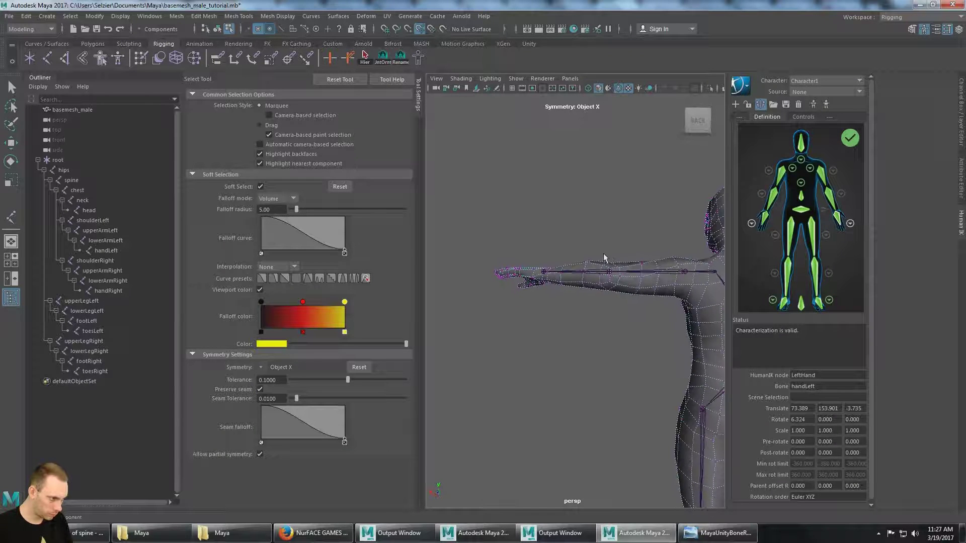
{"action": "left_click_drag", "start_coordinate": [508, 373], "coordinate": [482, 374]}
{"action": "left_click_drag", "start_coordinate": [573, 328], "coordinate": [610, 358], "text": "alt"}
{"action": "scroll", "coordinate": [573, 344], "scroll_direction": "up", "scroll_amount": 3}
{"action": "key", "text": "e"}
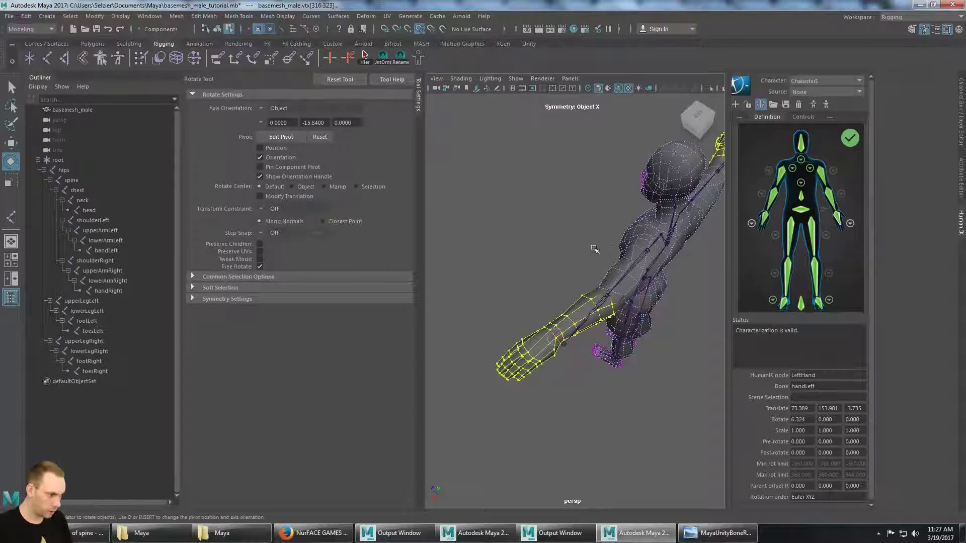
Switch to the top view, enable smooth shading and X-Ray Joints, and frame the left forearm and hand.
{"action": "key", "text": "space"}
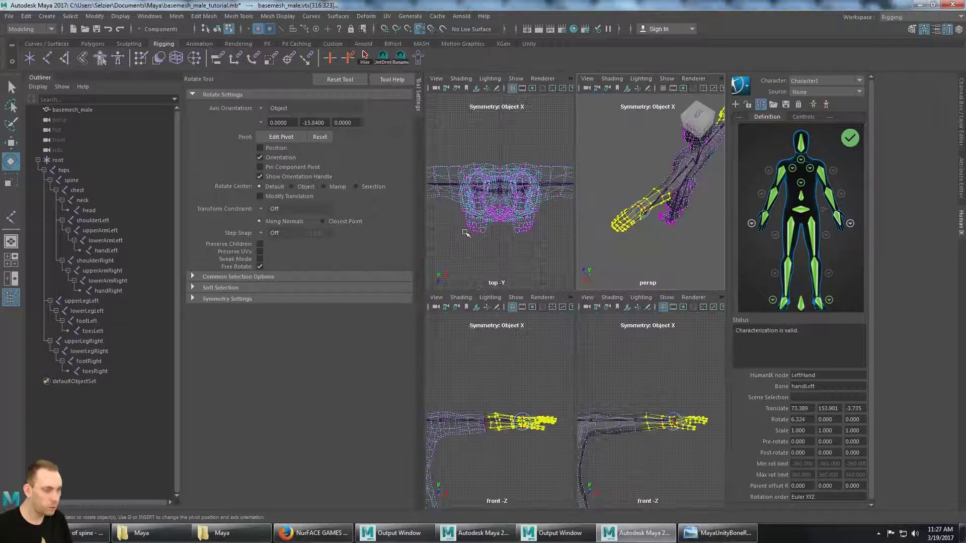
{"action": "key", "text": "space"}
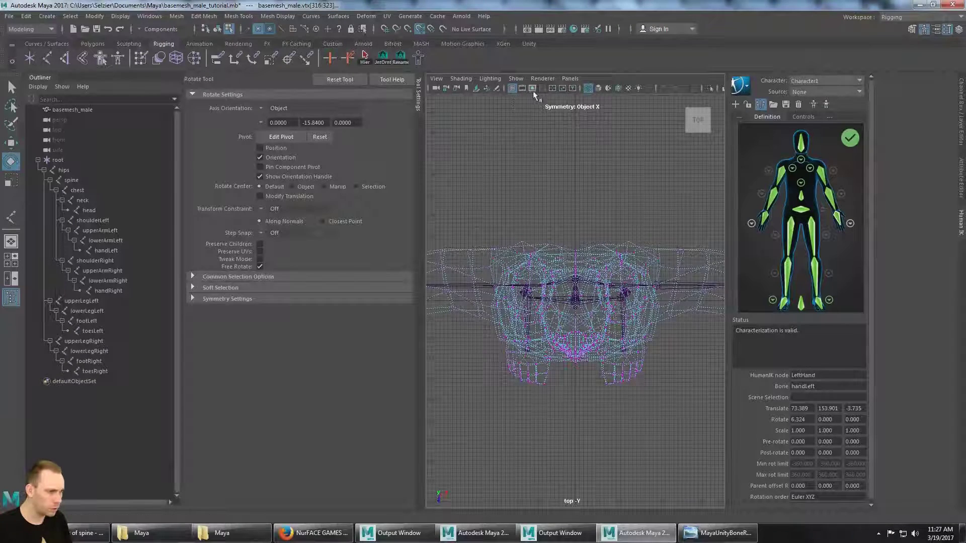
{"action": "left_click", "coordinate": [599, 89]}
{"action": "left_click", "coordinate": [461, 79]}
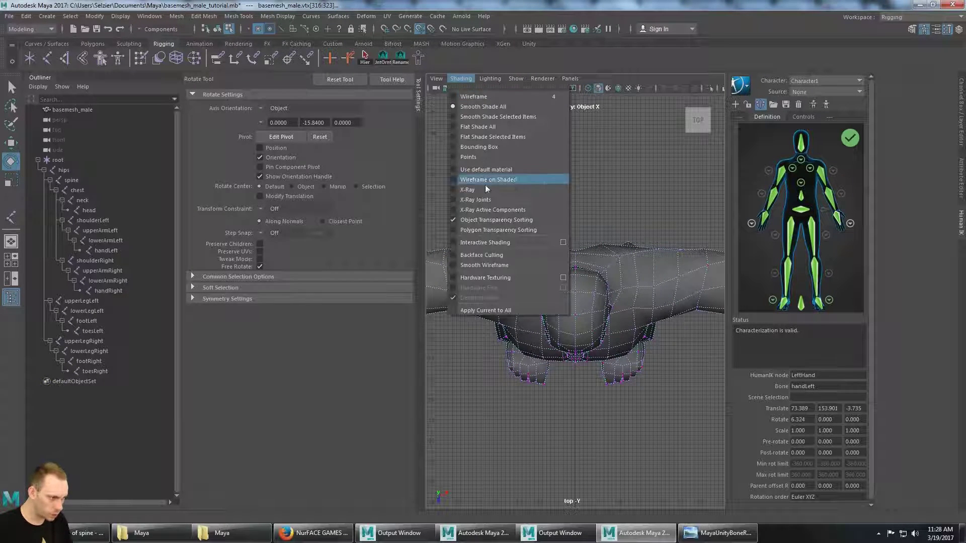
{"action": "left_click", "coordinate": [484, 199]}
{"action": "middle_click_drag", "start_coordinate": [707, 248], "coordinate": [515, 245], "text": "alt"}
{"action": "mouse_move", "coordinate": [637, 256]}
{"action": "middle_mouse_down", "text": "alt"}
{"action": "mouse_move", "coordinate": [586, 255]}
{"action": "mouse_move", "coordinate": [561, 279]}
{"action": "mouse_move", "coordinate": [599, 296]}
{"action": "middle_mouse_up", "text": "alt"}
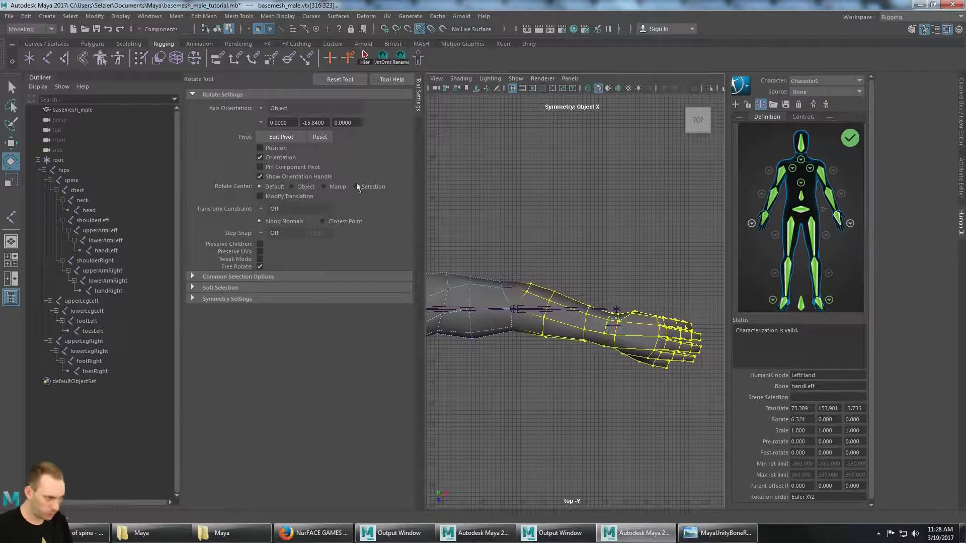
Place the rotation pivot at the elbow and rotate the selected forearm and hand vertices straight along the lower arm bone.
{"action": "left_click", "coordinate": [283, 136]}
{"action": "left_click_drag", "start_coordinate": [623, 332], "coordinate": [513, 296]}
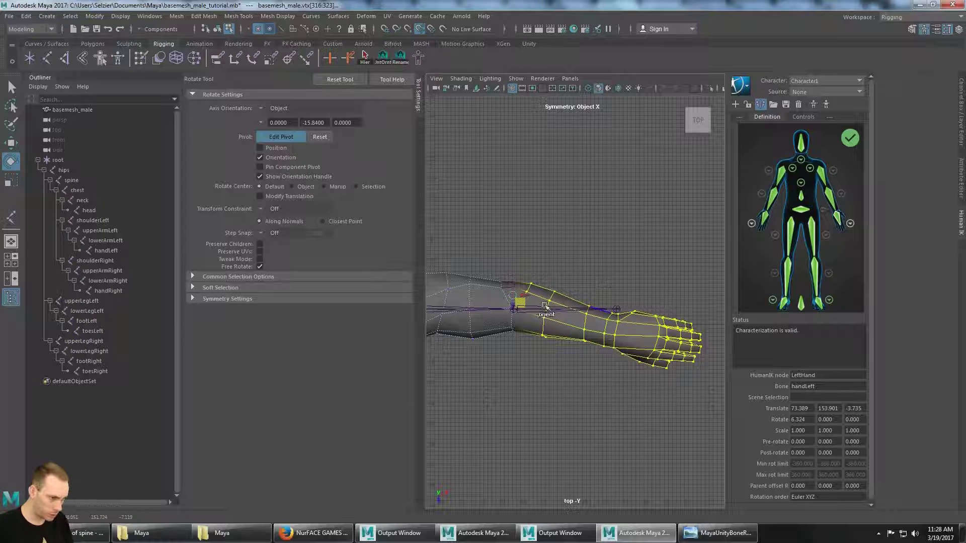
{"action": "left_click", "coordinate": [280, 137]}
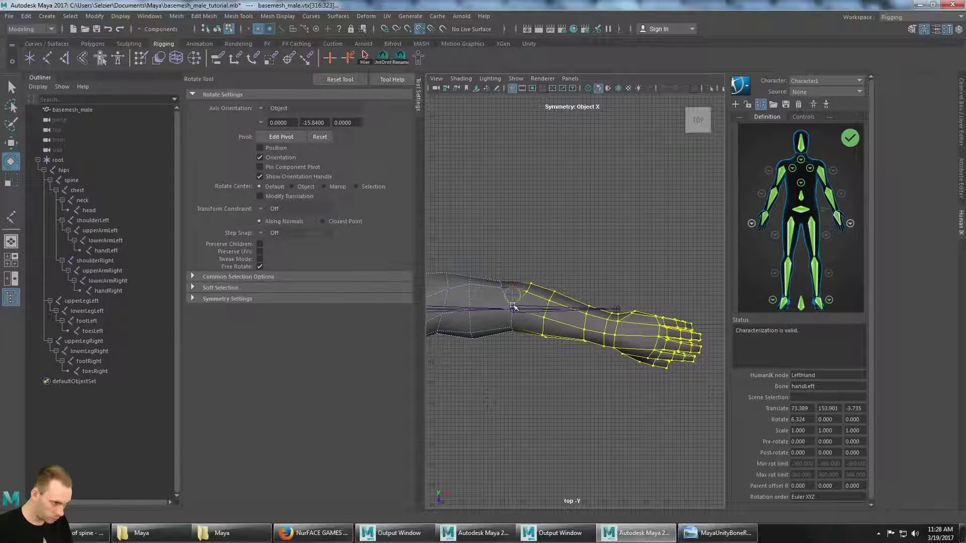
{"action": "left_click_drag", "start_coordinate": [512, 307], "coordinate": [548, 516]}
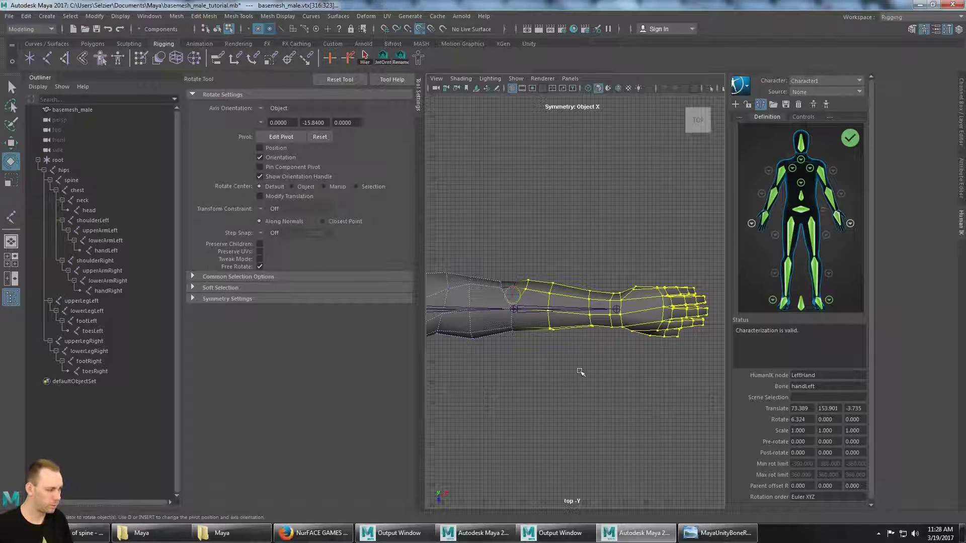
Check the wrist and hand against the bone and fine-tune the rotation of the forearm and hand vertices.
{"action": "scroll", "coordinate": [582, 367], "scroll_direction": "down", "scroll_amount": 2}
{"action": "scroll", "coordinate": [583, 368], "scroll_direction": "down", "scroll_amount": 2}
{"action": "scroll", "coordinate": [582, 368], "scroll_direction": "up", "scroll_amount": 5}
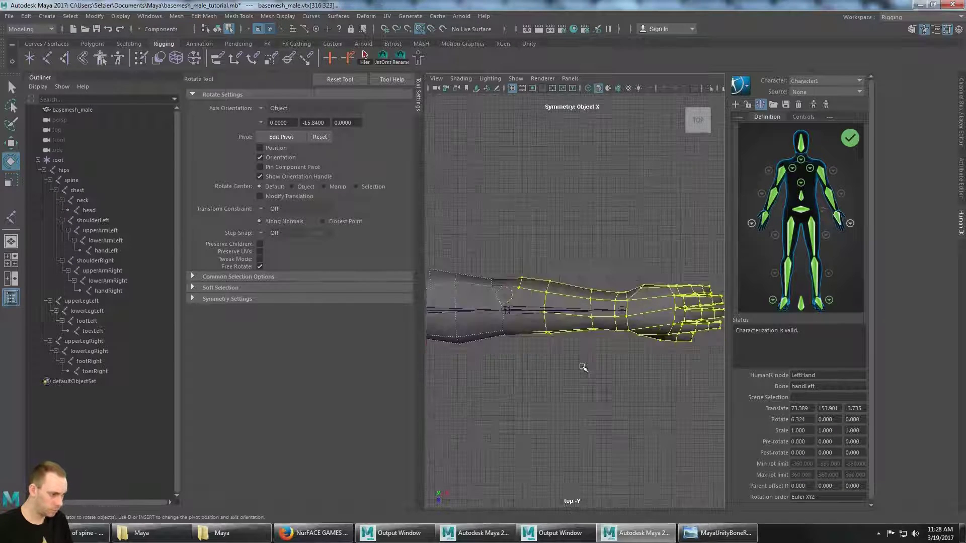
{"action": "middle_click_drag", "start_coordinate": [629, 313], "coordinate": [498, 324], "text": "alt"}
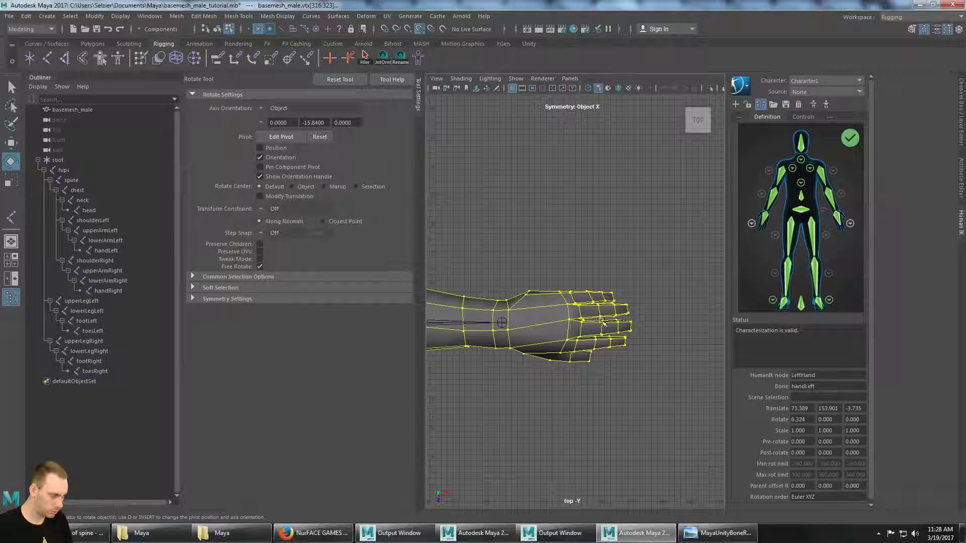
{"action": "scroll", "coordinate": [593, 330], "scroll_direction": "down", "scroll_amount": 3}
{"action": "middle_click_drag", "start_coordinate": [562, 331], "coordinate": [583, 331], "text": "alt"}
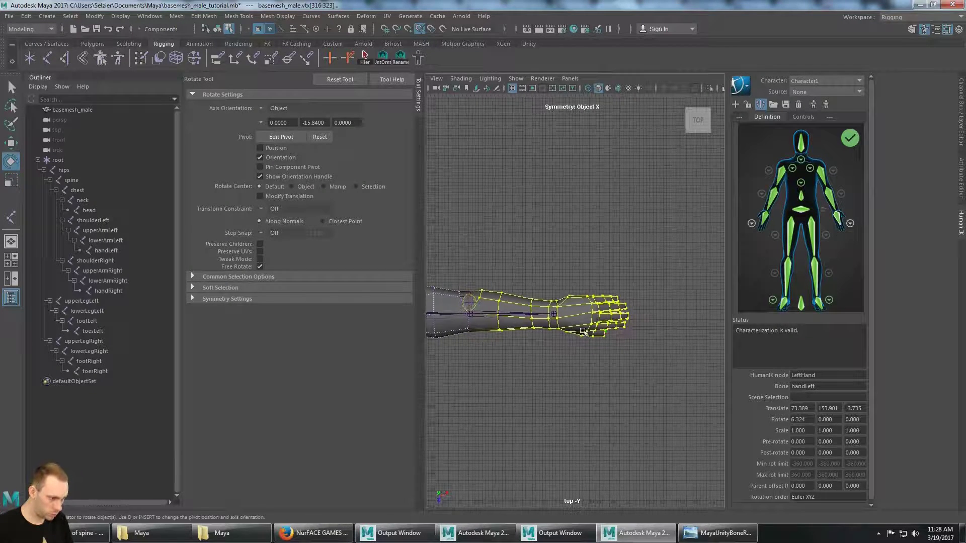
{"action": "scroll", "coordinate": [475, 297], "scroll_direction": "up", "scroll_amount": 2}
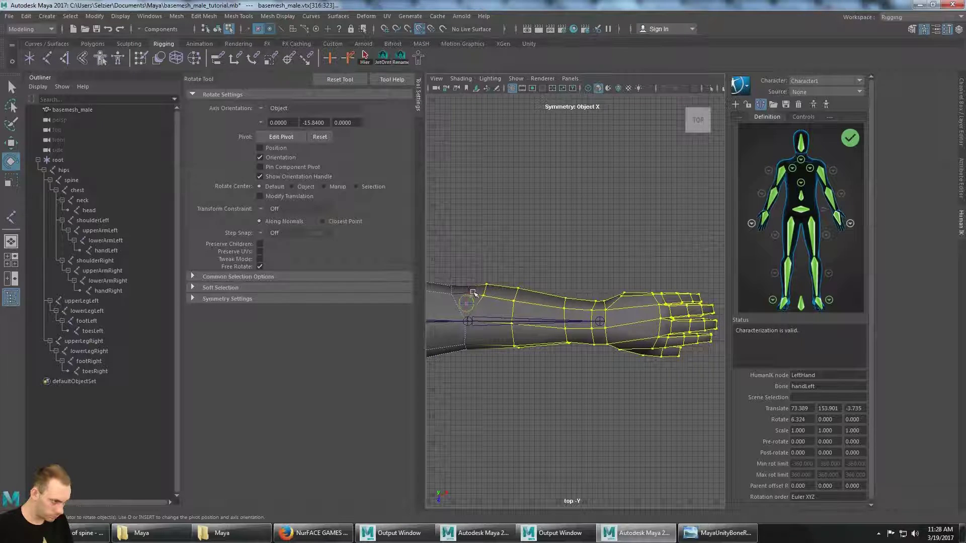
{"action": "left_click_drag", "start_coordinate": [473, 292], "coordinate": [565, 140]}
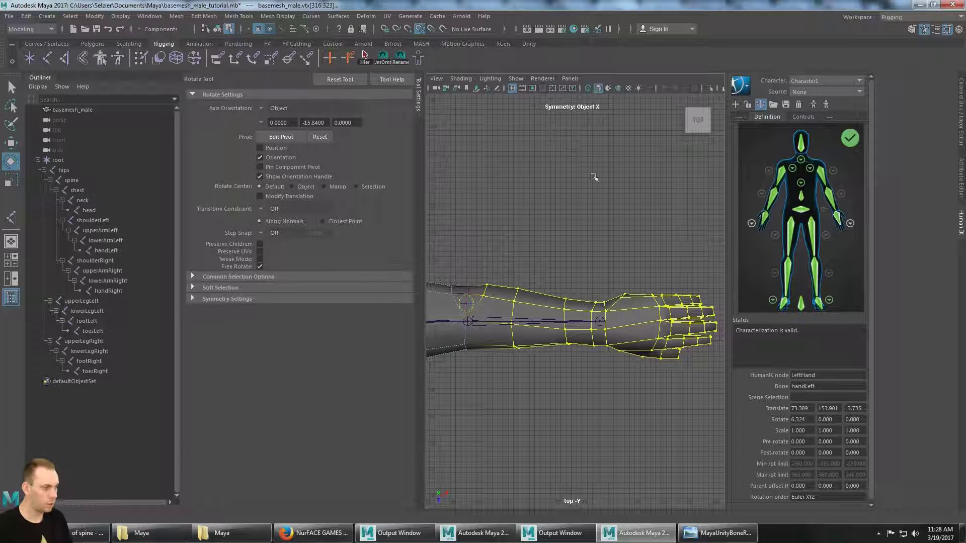
Examine the opposite arm from above and review the Soft Selection and Symmetry settings of the Rotate tool.
{"action": "scroll", "coordinate": [598, 202], "scroll_direction": "down", "scroll_amount": 4}
{"action": "middle_click_drag", "start_coordinate": [598, 215], "coordinate": [666, 213], "text": "alt"}
{"action": "middle_click_drag", "start_coordinate": [592, 254], "coordinate": [903, 240], "text": "alt"}
{"action": "middle_click_drag", "start_coordinate": [645, 263], "coordinate": [571, 263], "text": "alt"}
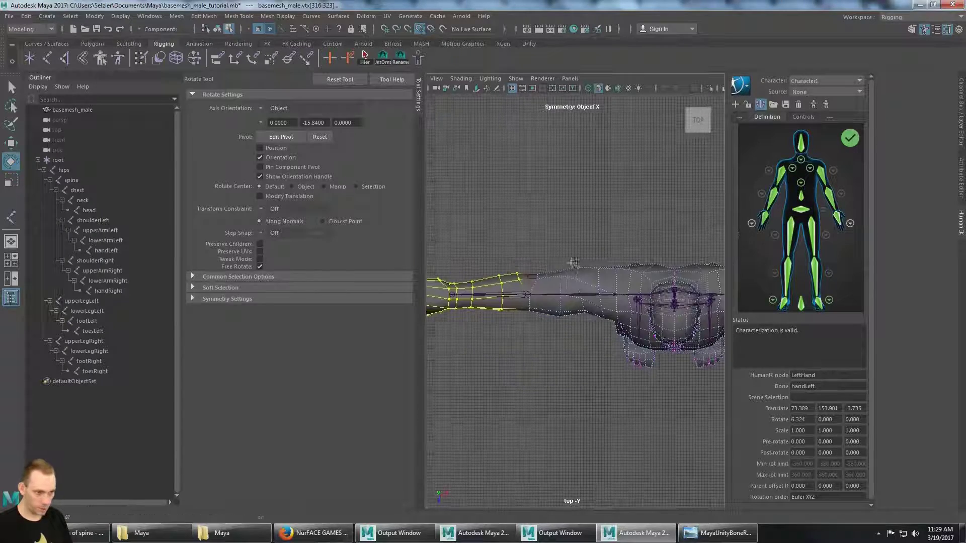
{"action": "left_click", "coordinate": [192, 287]}
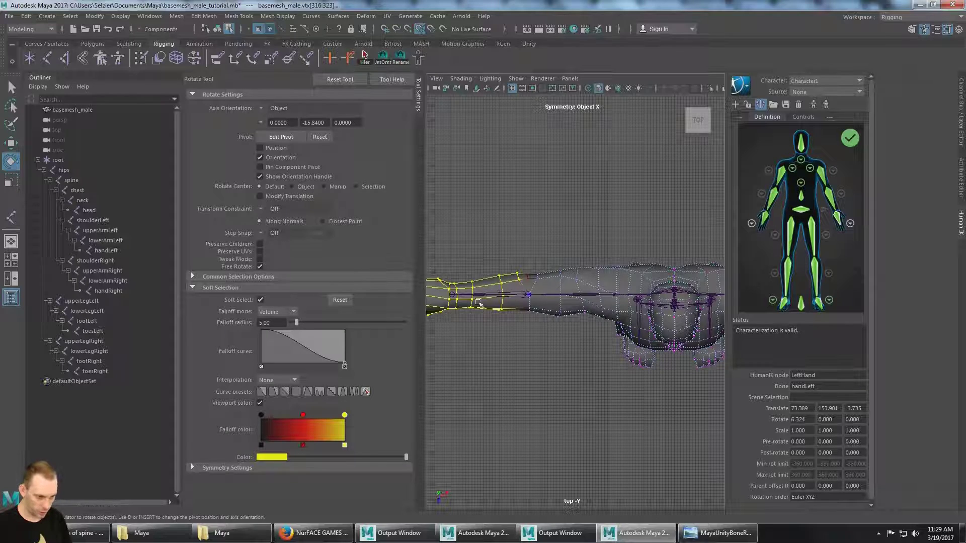
{"action": "left_click", "coordinate": [192, 468]}
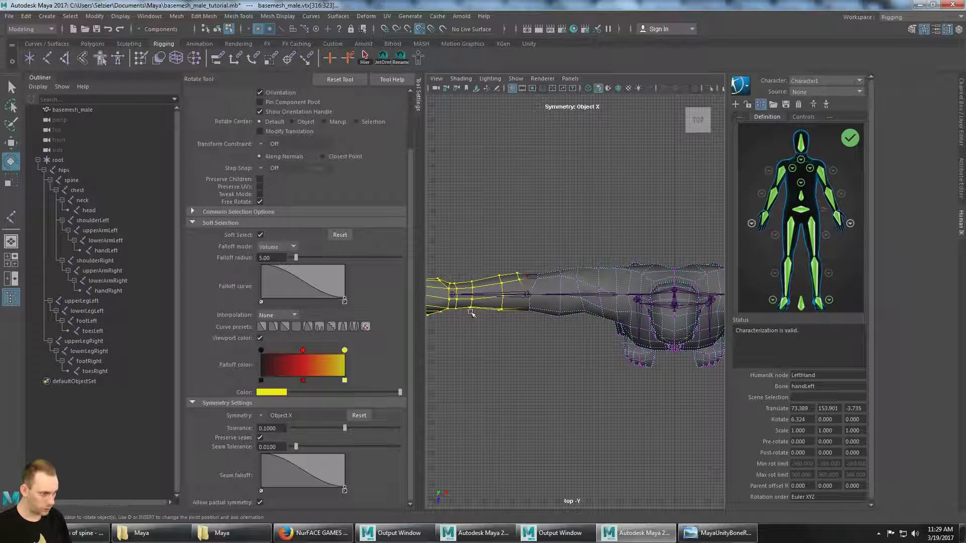
{"action": "key", "text": "f"}
{"action": "middle_click_drag", "start_coordinate": [660, 342], "coordinate": [491, 353], "text": "alt"}
{"action": "scroll", "coordinate": [491, 354], "scroll_direction": "down", "scroll_amount": 3}
{"action": "left_click_drag", "start_coordinate": [491, 353], "coordinate": [514, 347], "text": "alt"}
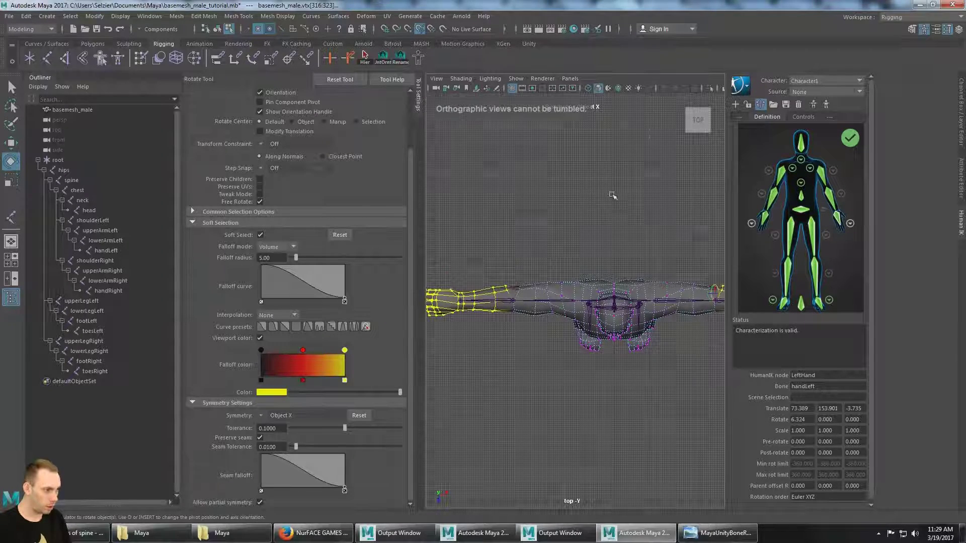
Return to the perspective view and clear the vertex selection on the mesh.
{"action": "key", "text": "space"}
{"action": "key", "text": "space"}
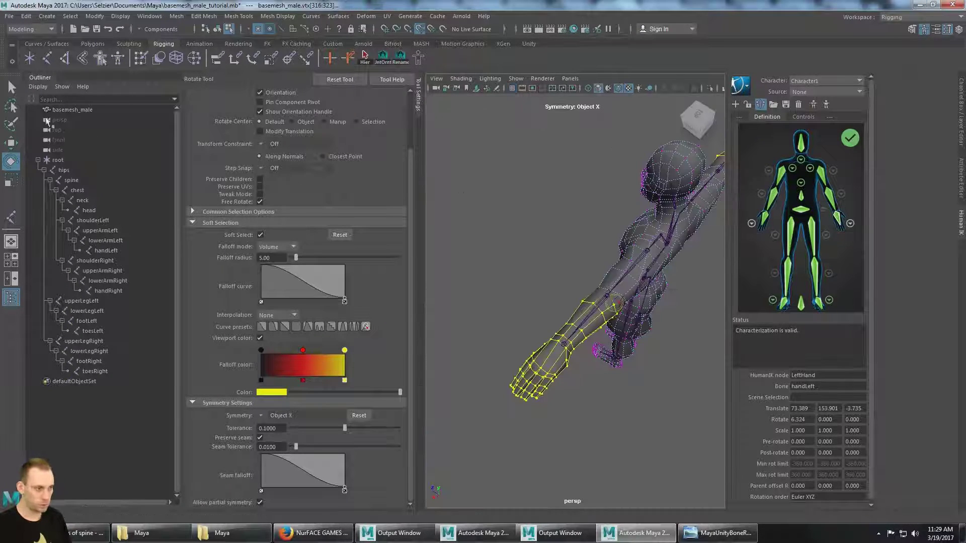
{"action": "left_click", "coordinate": [11, 86]}
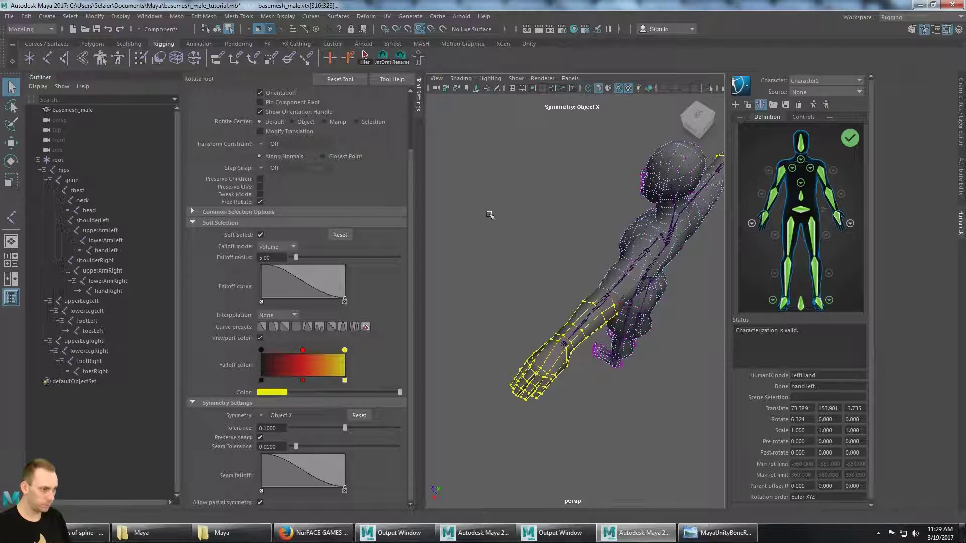
{"action": "key", "text": "space"}
{"action": "key", "text": "space"}
{"action": "left_click_drag", "start_coordinate": [637, 185], "coordinate": [598, 306], "text": "alt"}
{"action": "scroll", "coordinate": [528, 231], "scroll_direction": "down", "scroll_amount": 5}
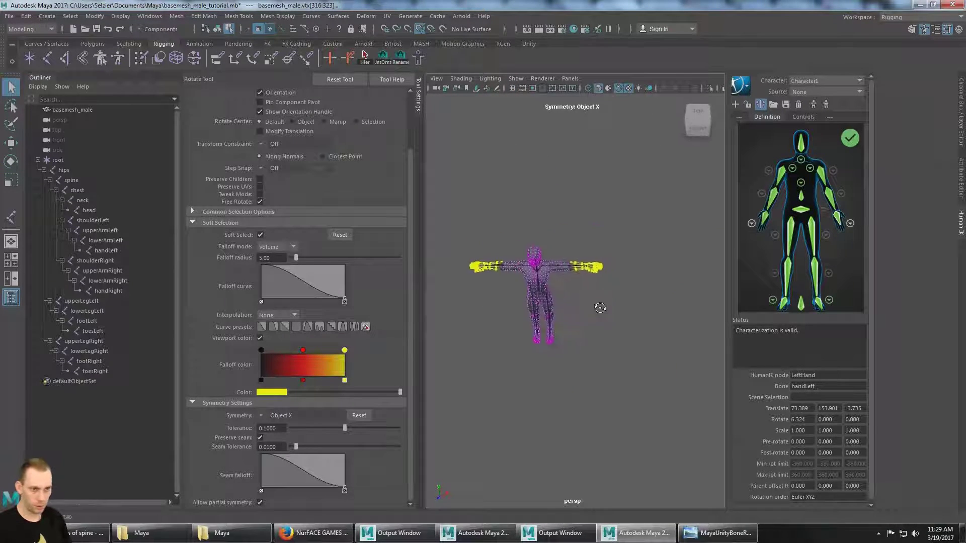
{"action": "left_click", "coordinate": [634, 376]}
{"action": "scroll", "coordinate": [588, 322], "scroll_direction": "up", "scroll_amount": 4}
{"action": "scroll", "coordinate": [629, 282], "scroll_direction": "down", "scroll_amount": 3}
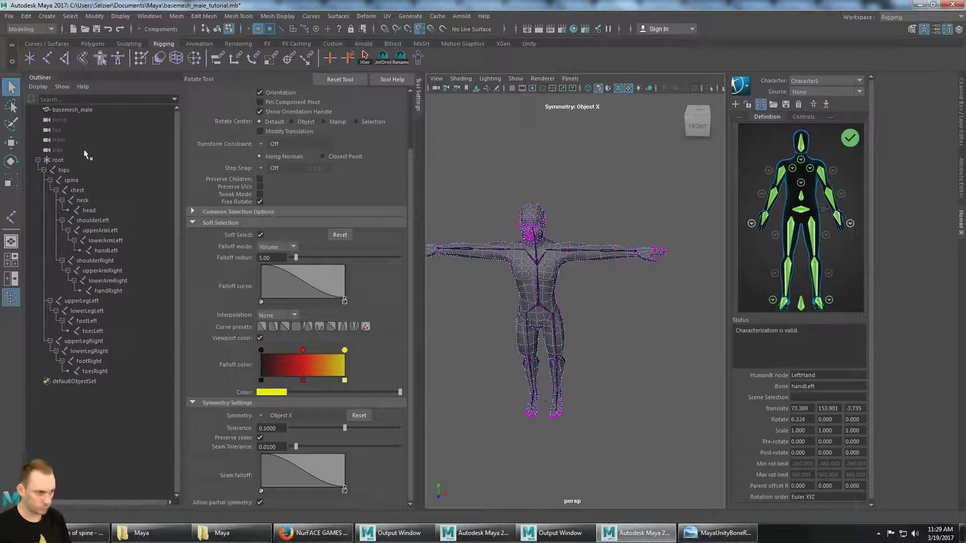
Select root and examine how the whole skeleton sits inside the mesh from several angles.
{"action": "left_click", "coordinate": [58, 160]}
{"action": "key", "text": "f"}
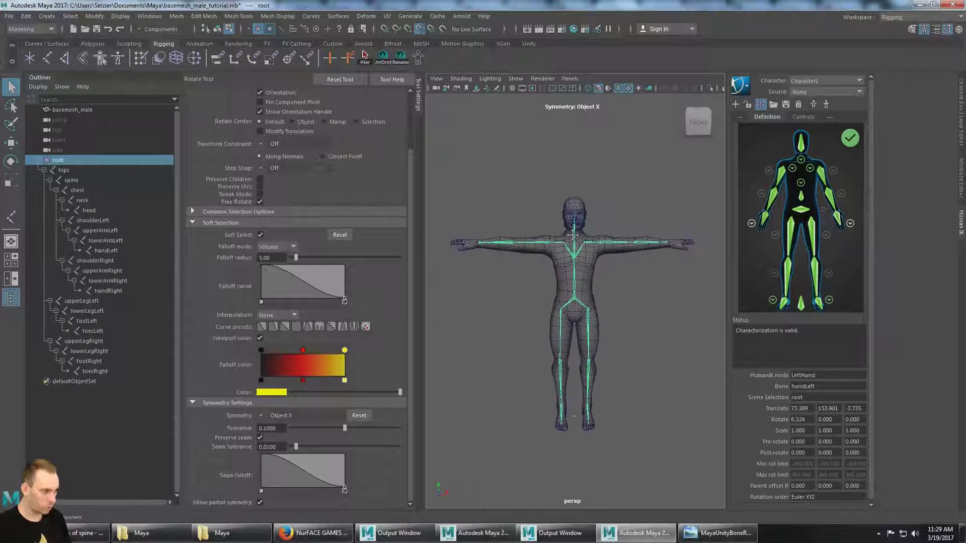
{"action": "left_click_drag", "start_coordinate": [573, 234], "coordinate": [664, 232], "text": "alt"}
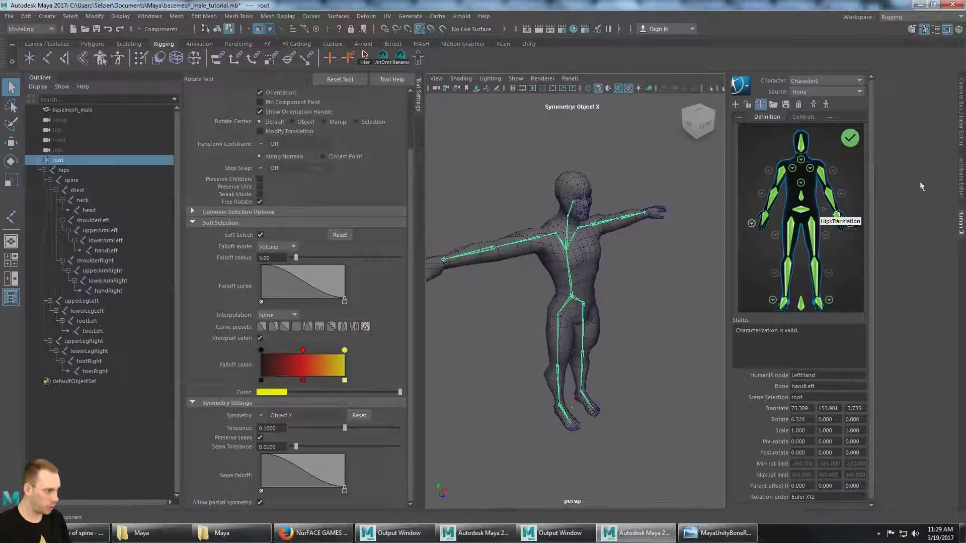
{"action": "left_click_drag", "start_coordinate": [593, 252], "coordinate": [539, 282], "text": "alt"}
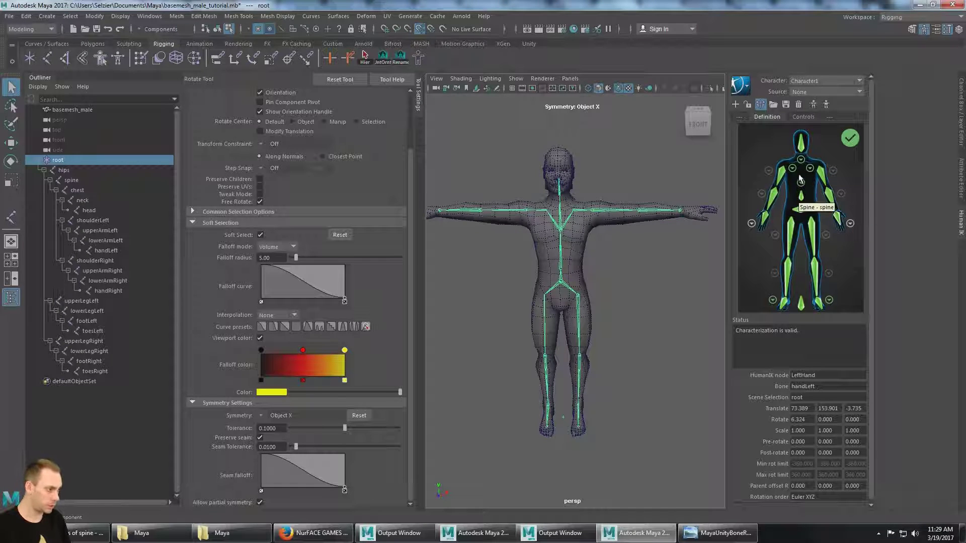
{"action": "left_click_drag", "start_coordinate": [540, 282], "coordinate": [604, 302], "text": "alt"}
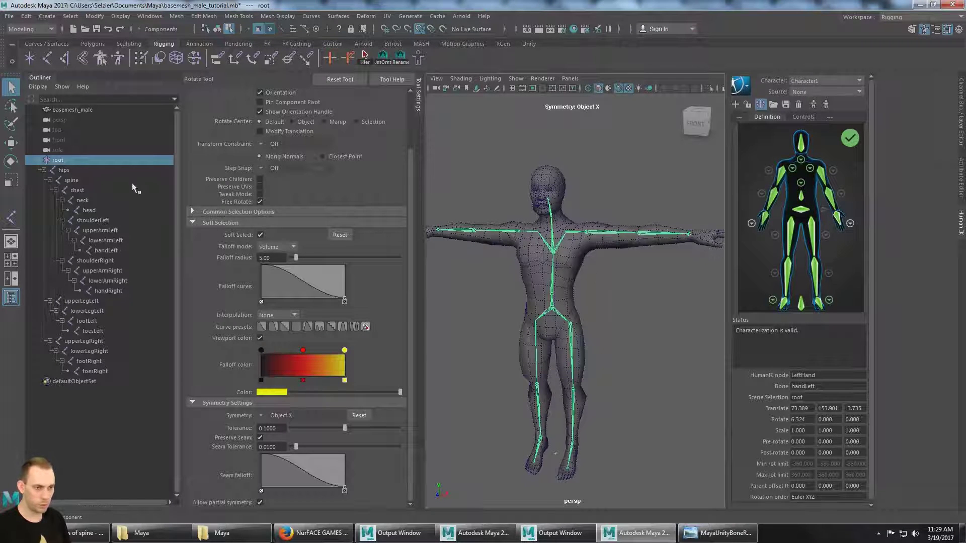
Select the arm joints from shoulderLeft through handRight, open cometJointOrient and inspect their local axes.
{"action": "left_click", "coordinate": [105, 300]}
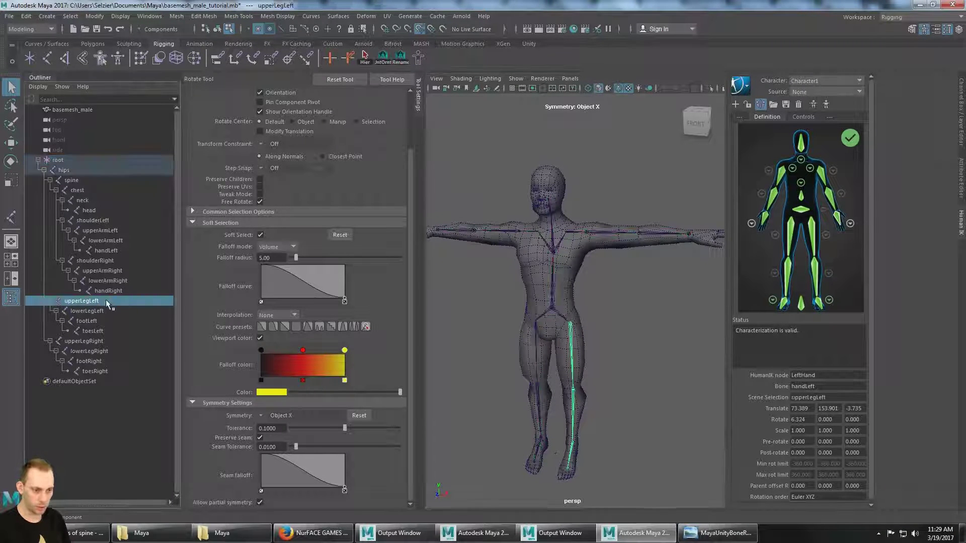
{"action": "left_click", "coordinate": [111, 371], "text": "shift"}
{"action": "left_click", "coordinate": [100, 223]}
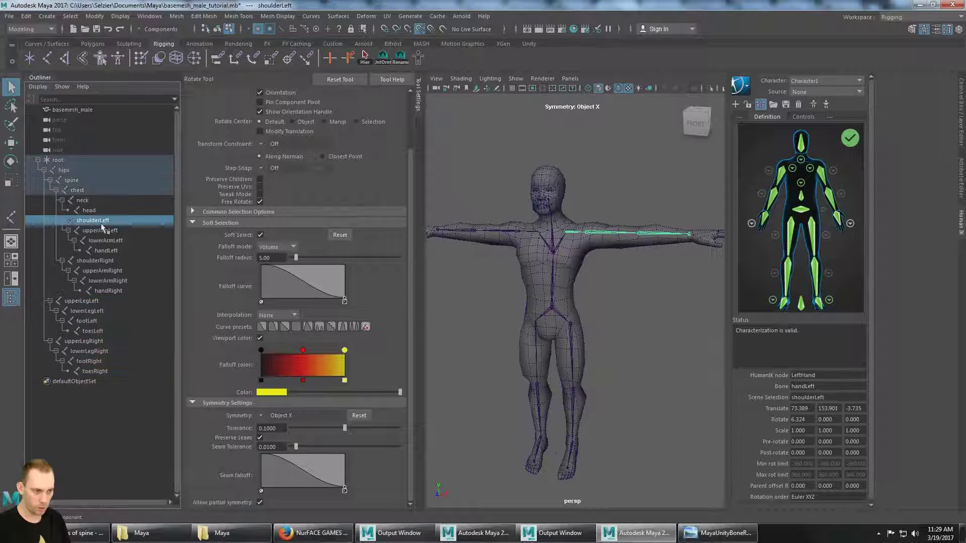
{"action": "left_click", "coordinate": [119, 293], "text": "shift"}
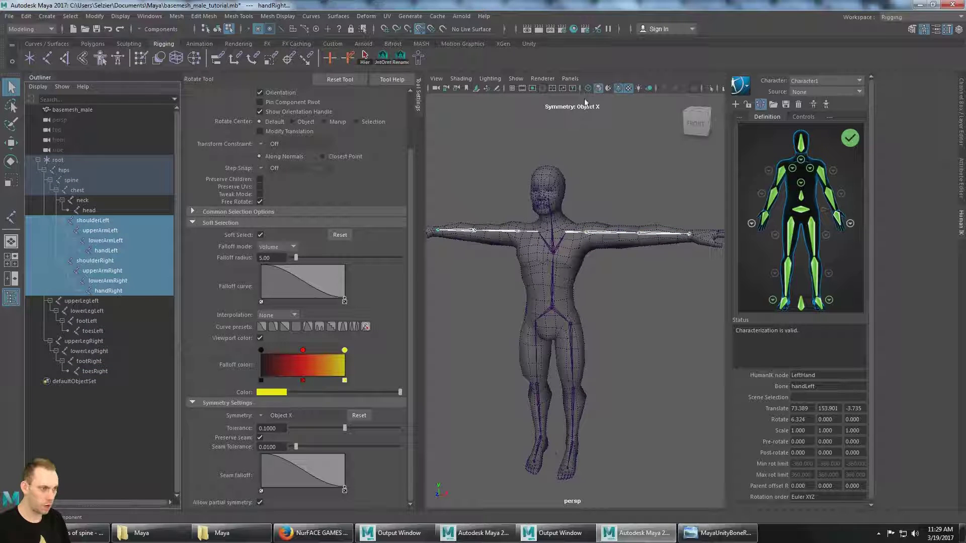
{"action": "left_click", "coordinate": [383, 56]}
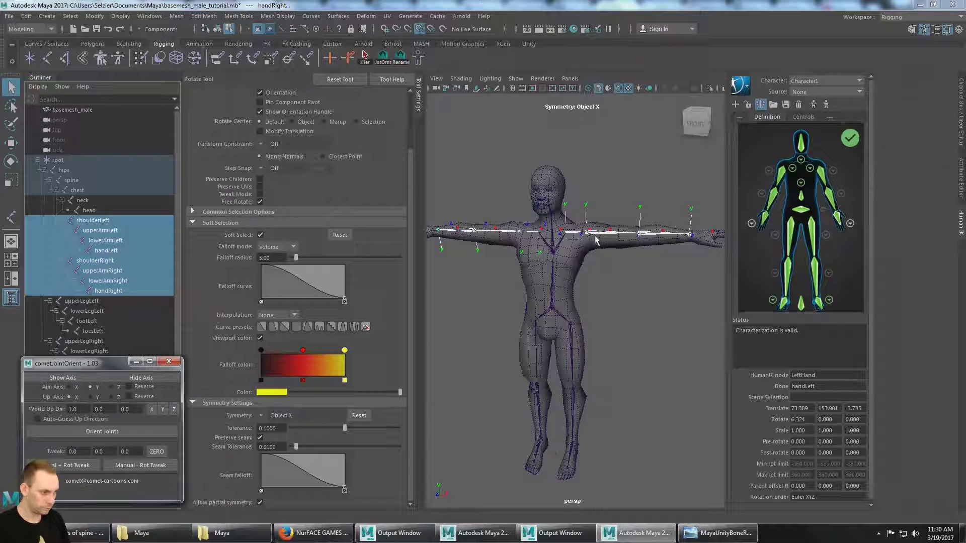
{"action": "left_click_drag", "start_coordinate": [595, 240], "coordinate": [560, 212], "text": "alt"}
{"action": "left_click_drag", "start_coordinate": [559, 257], "coordinate": [577, 244], "text": "alt"}
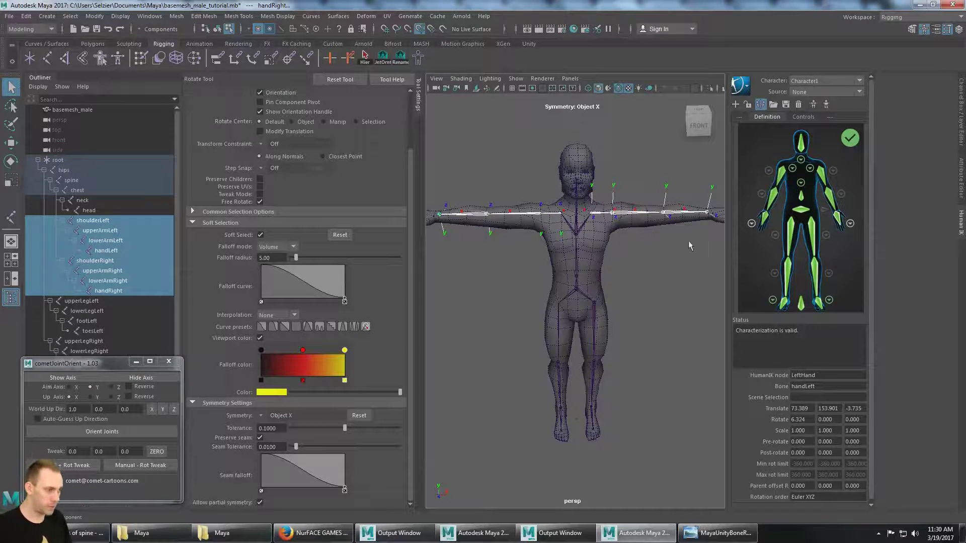
Select shoulderLeft and shoulderRight, try rotating both arms together to test the joint orientation, and undo the rotation.
{"action": "left_click_drag", "start_coordinate": [689, 241], "coordinate": [555, 259], "text": "alt"}
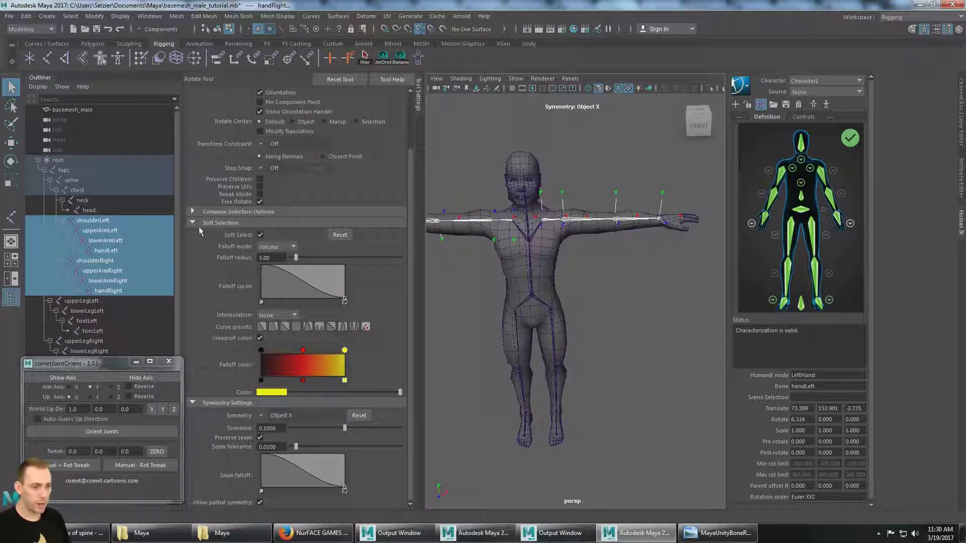
{"action": "left_click", "coordinate": [129, 217]}
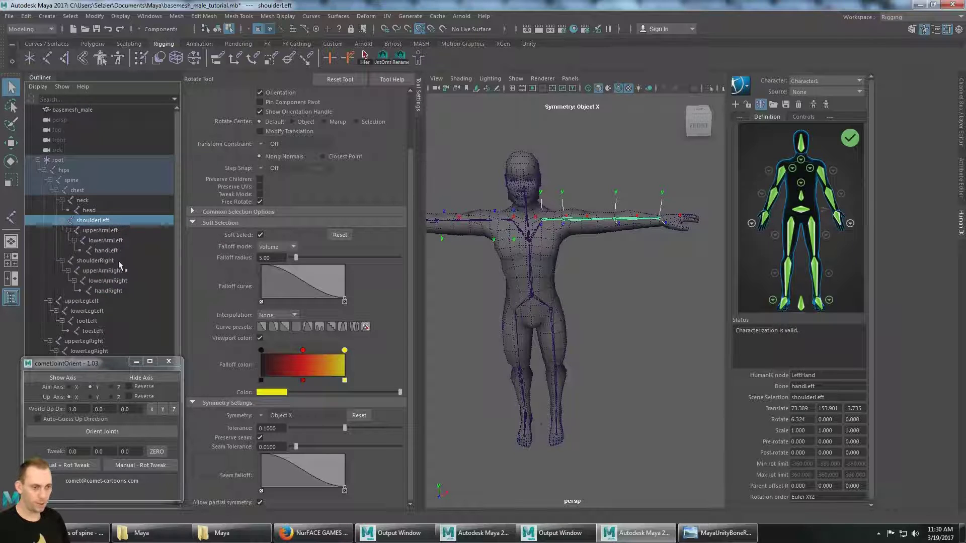
{"action": "left_click", "coordinate": [116, 261], "text": "ctrl"}
{"action": "left_click_drag", "start_coordinate": [619, 251], "coordinate": [582, 253], "text": "alt"}
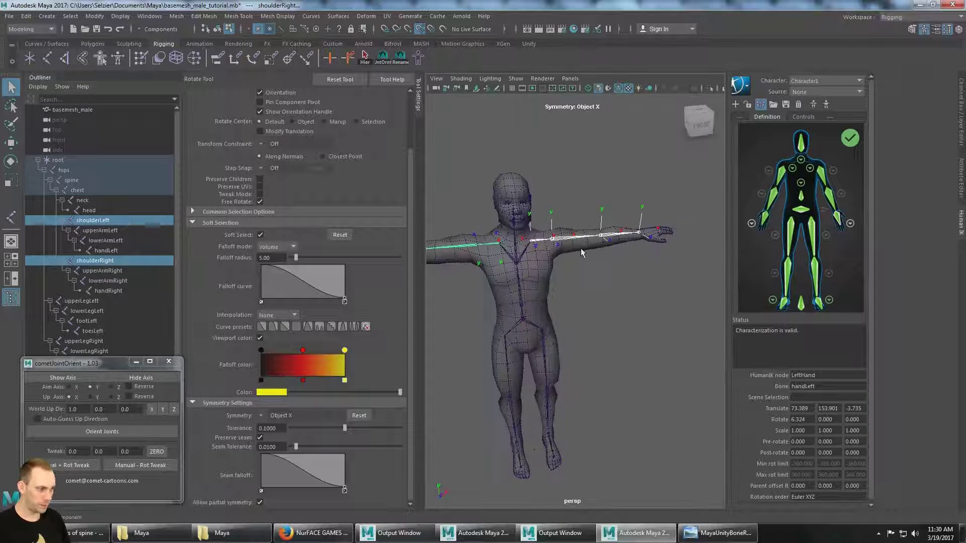
{"action": "key", "text": "e"}
{"action": "left_click_drag", "start_coordinate": [506, 246], "coordinate": [523, 249], "text": "alt"}
{"action": "scroll", "coordinate": [533, 246], "scroll_direction": "down", "scroll_amount": 5}
{"action": "scroll", "coordinate": [543, 252], "scroll_direction": "up", "scroll_amount": 9}
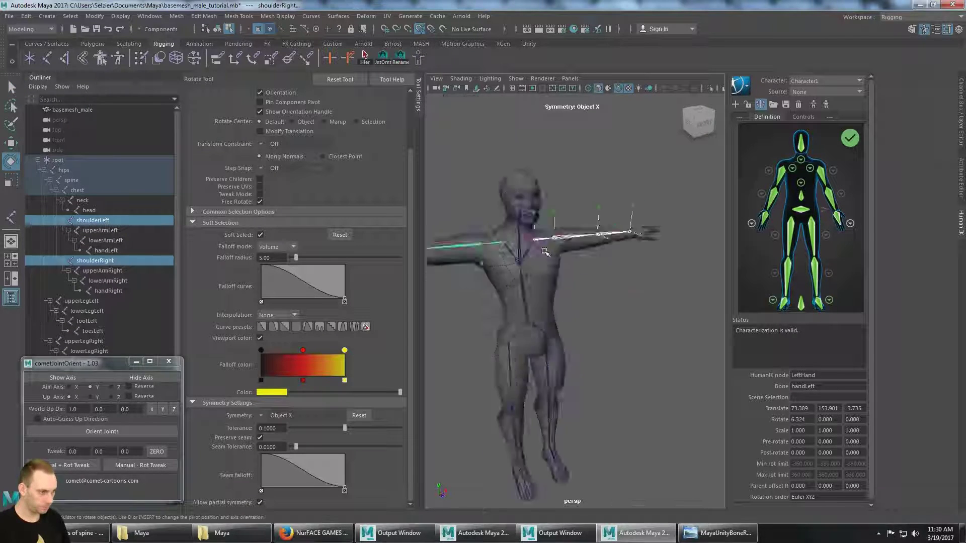
{"action": "scroll", "coordinate": [587, 265], "scroll_direction": "down", "scroll_amount": 5}
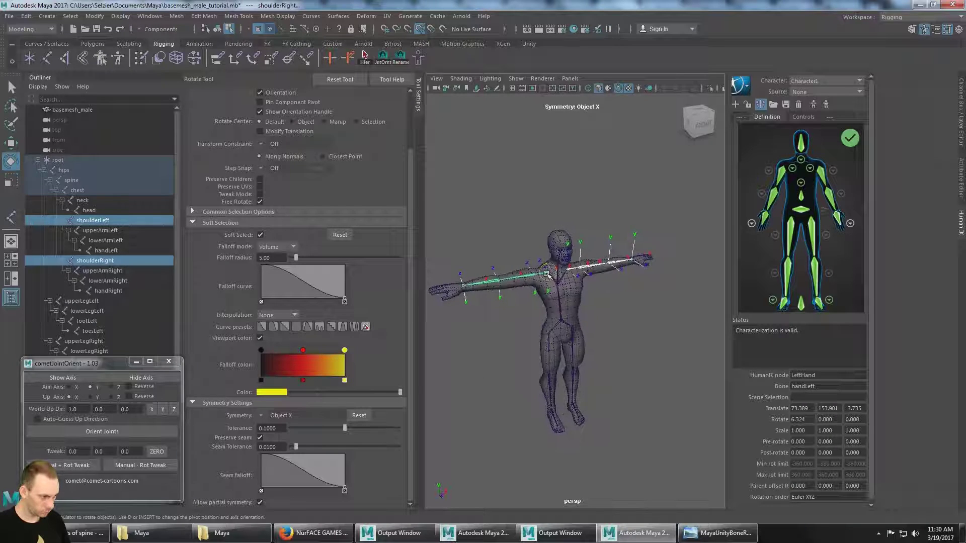
{"action": "left_click_drag", "start_coordinate": [546, 276], "coordinate": [552, 275]}
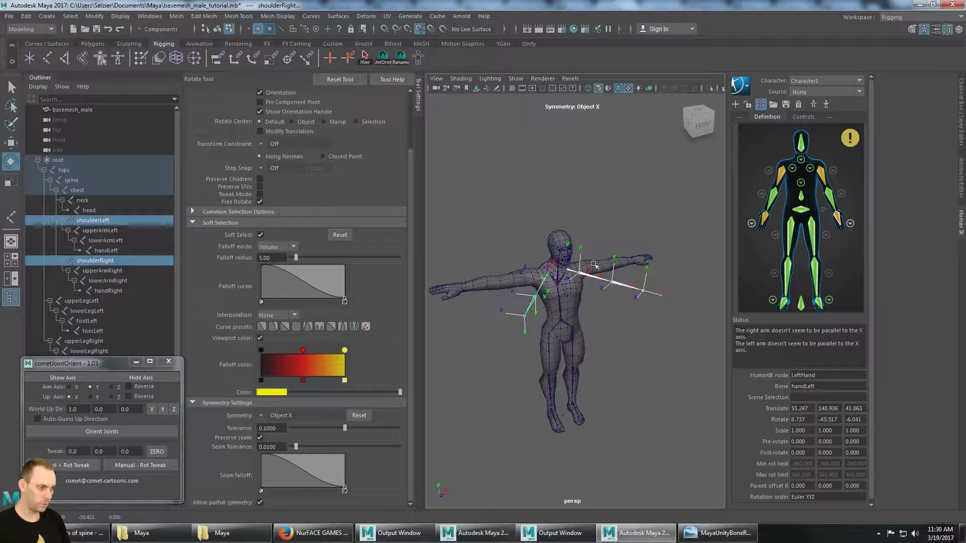
{"action": "key", "text": "ctrl+z"}
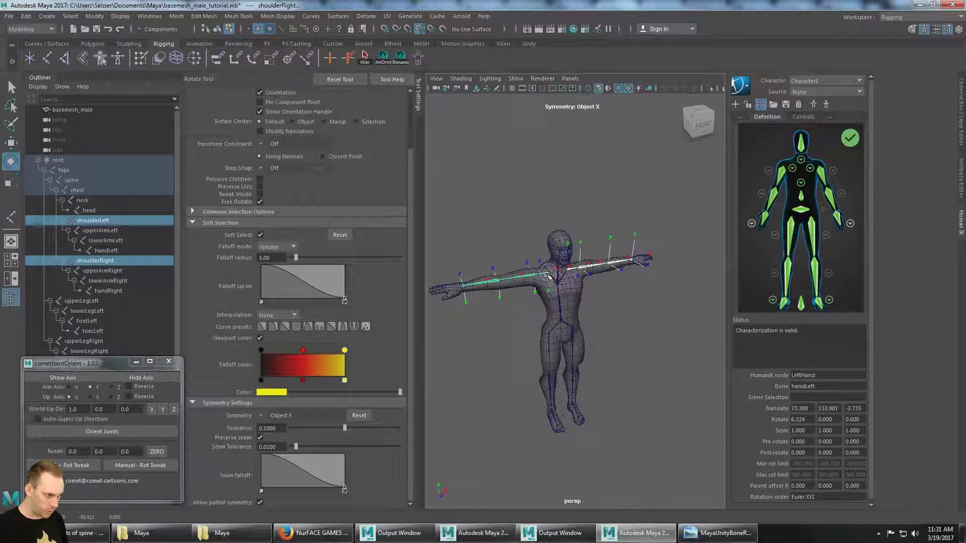
Test the rotation of both shoulder joints once more from another angle and undo it.
{"action": "scroll", "coordinate": [548, 276], "scroll_direction": "up", "scroll_amount": 8}
{"action": "left_click_drag", "start_coordinate": [549, 277], "coordinate": [581, 286], "text": "alt"}
{"action": "scroll", "coordinate": [582, 285], "scroll_direction": "down", "scroll_amount": 8}
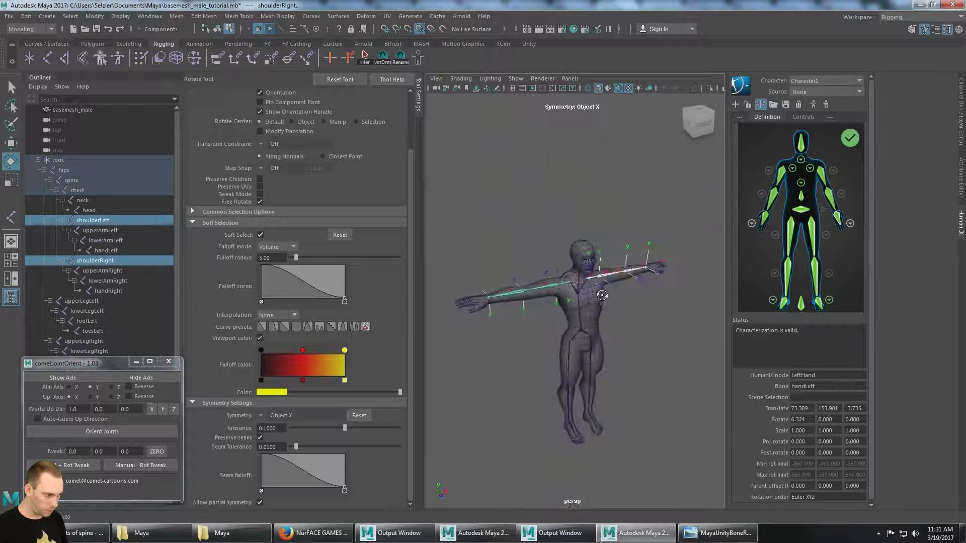
{"action": "left_click", "coordinate": [575, 283]}
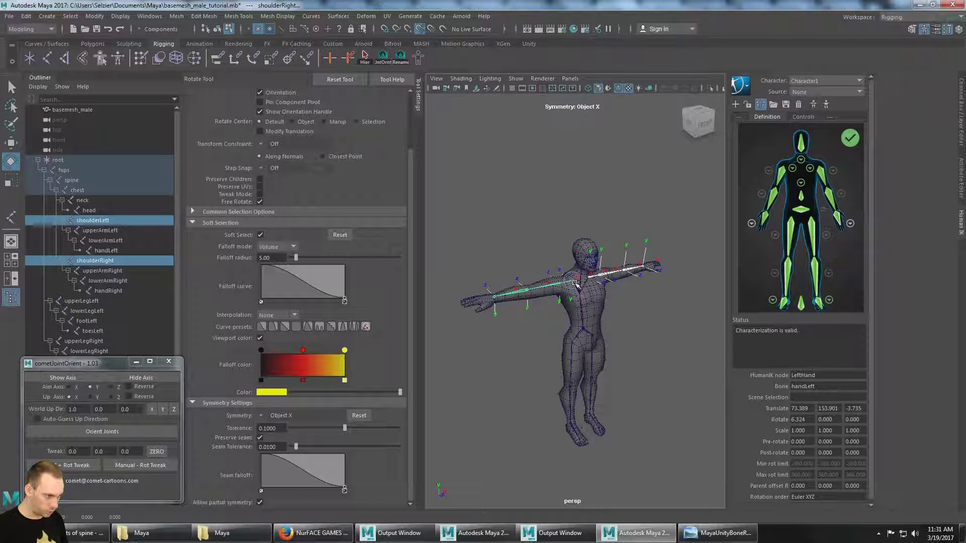
{"action": "mouse_move", "coordinate": [575, 282]}
{"action": "left_mouse_down"}
{"action": "mouse_move", "coordinate": [592, 283]}
{"action": "mouse_move", "coordinate": [571, 279]}
{"action": "left_mouse_up"}
{"action": "key", "text": "ctrl+z"}
{"action": "left_click_drag", "start_coordinate": [684, 277], "coordinate": [563, 303], "text": "alt"}
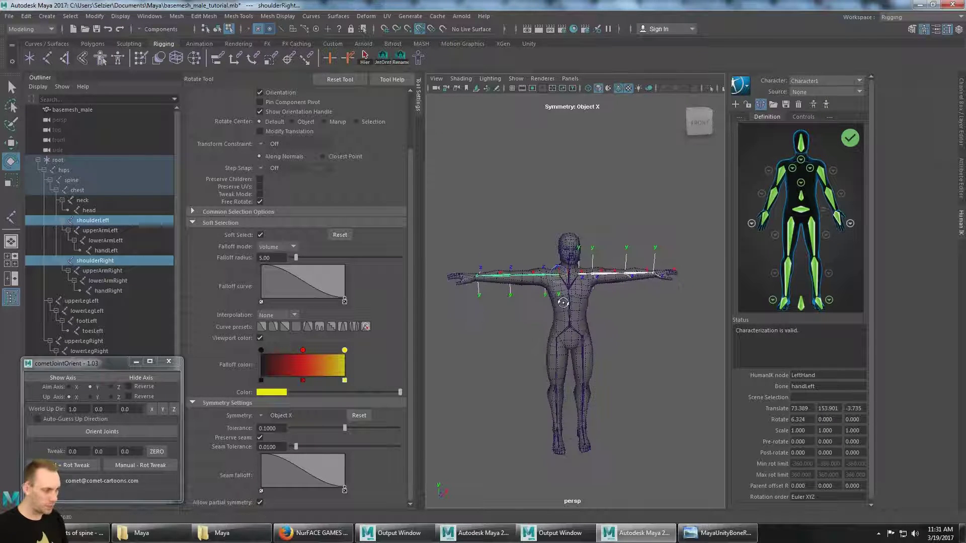
Select root with its entire joint hierarchy, hide the local axes of all joints and close cometJointOrient.
{"action": "left_click", "coordinate": [527, 177]}
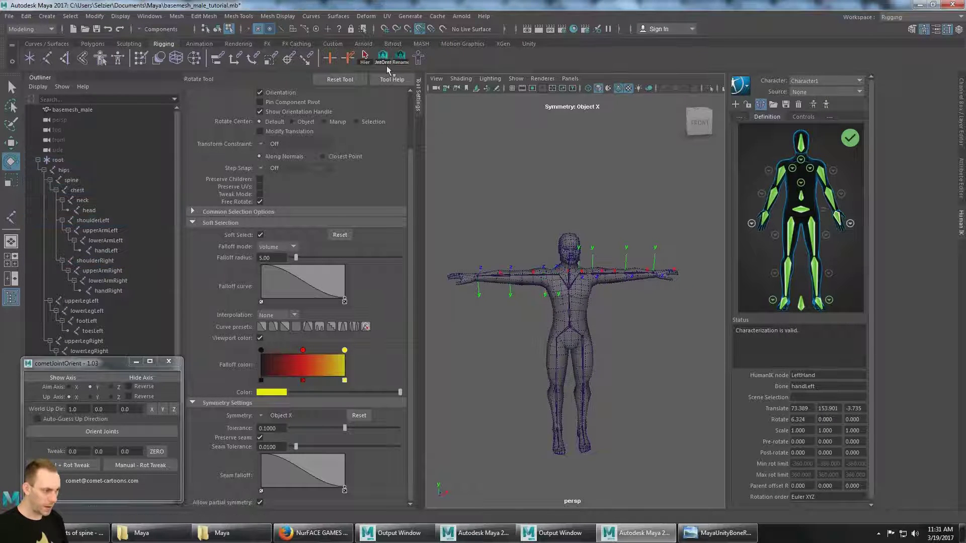
{"action": "left_click_drag", "start_coordinate": [447, 217], "coordinate": [445, 216]}
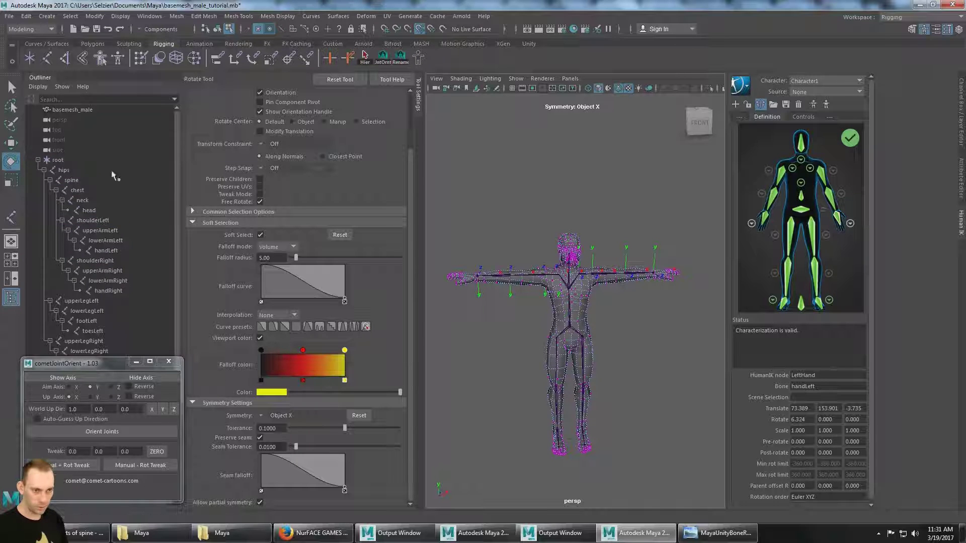
{"action": "left_click", "coordinate": [78, 161]}
{"action": "left_click", "coordinate": [364, 57]}
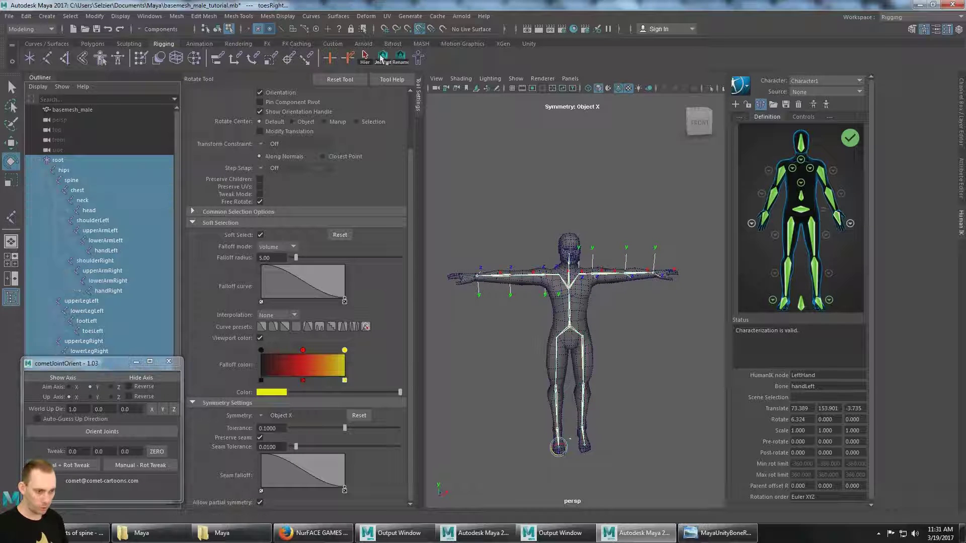
{"action": "left_click", "coordinate": [146, 380]}
{"action": "left_click", "coordinate": [169, 362]}
{"action": "left_click_drag", "start_coordinate": [591, 281], "coordinate": [622, 278], "text": "alt"}
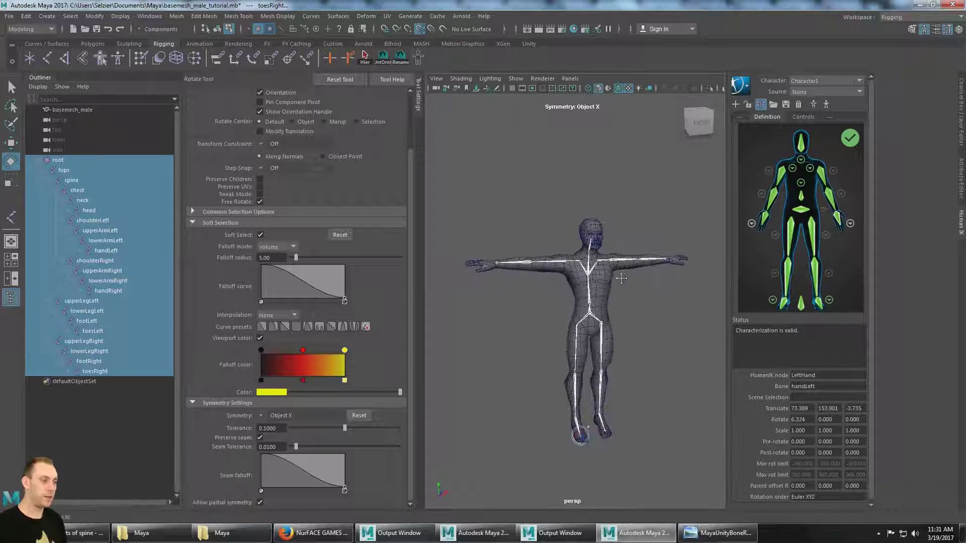
{"action": "middle_click_drag", "start_coordinate": [621, 279], "coordinate": [622, 278], "text": "alt"}
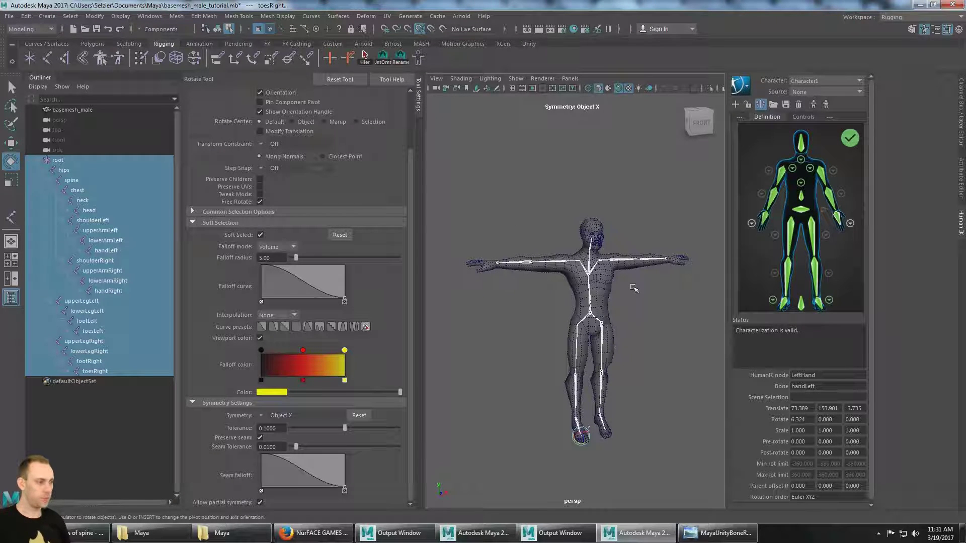